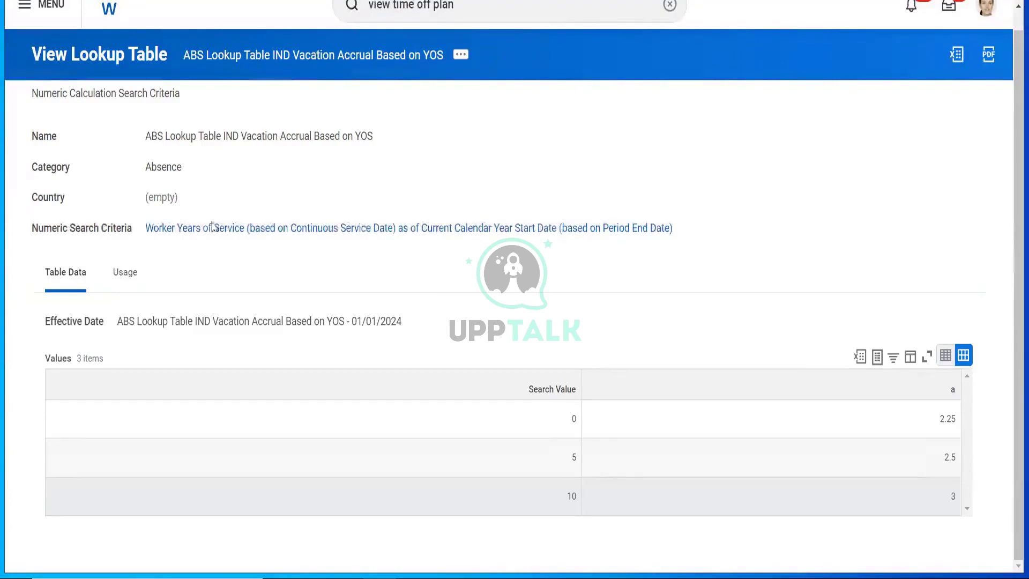
Step: Trace the lookup table's usage through the lookup calculation ABS Lookup IND Vacation Accrual Based on YOS to the VIG_IND_Annual_Leave_Accrual snapshot
left_click(123, 276)
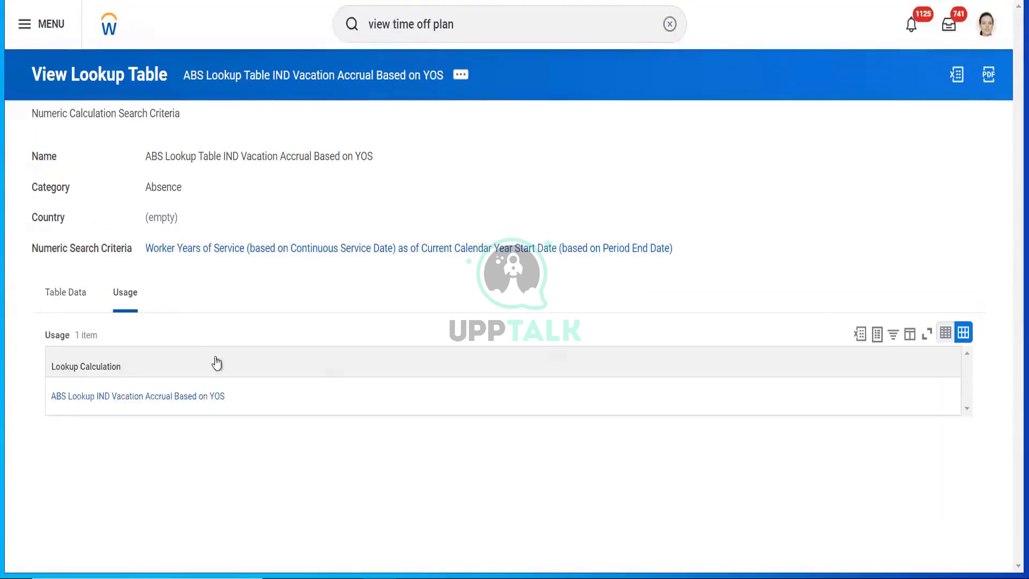
right_click(153, 401)
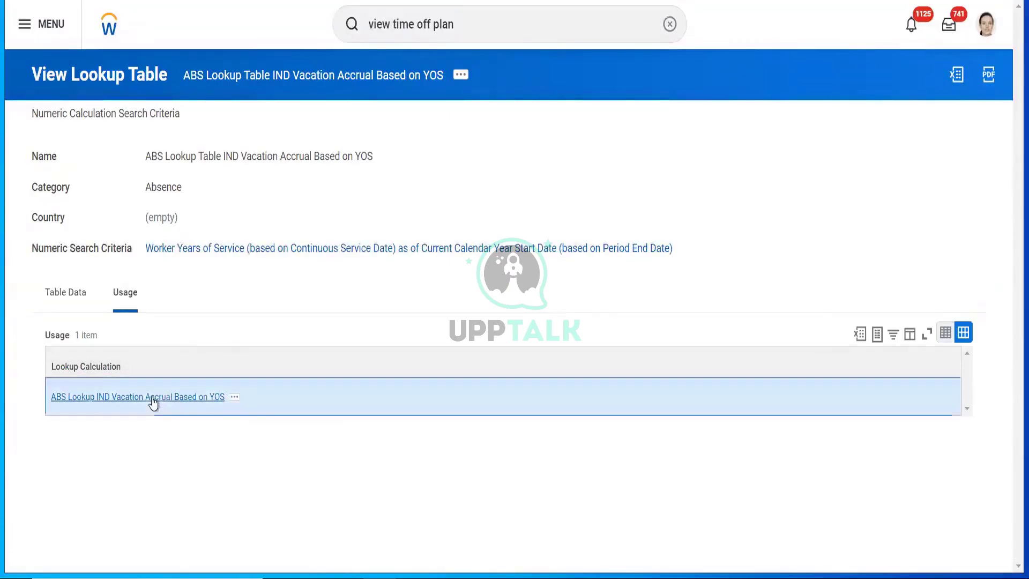
left_click(186, 410)
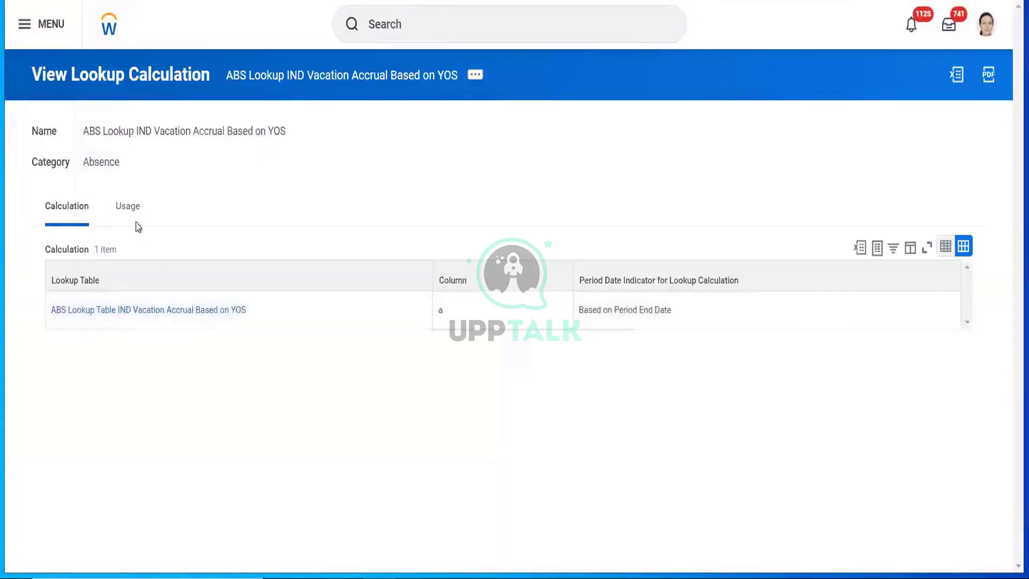
left_click(127, 210)
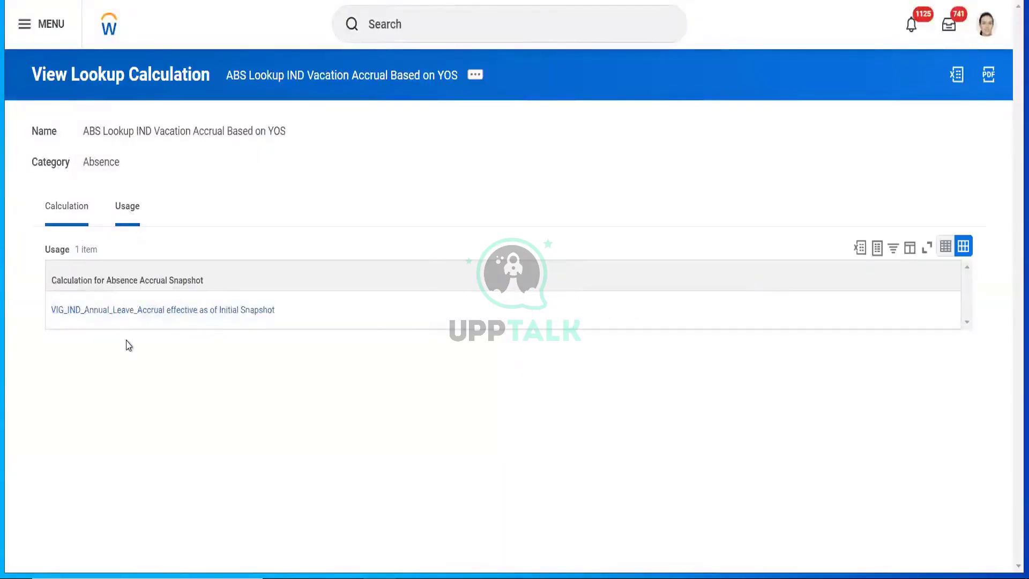
left_click(138, 310)
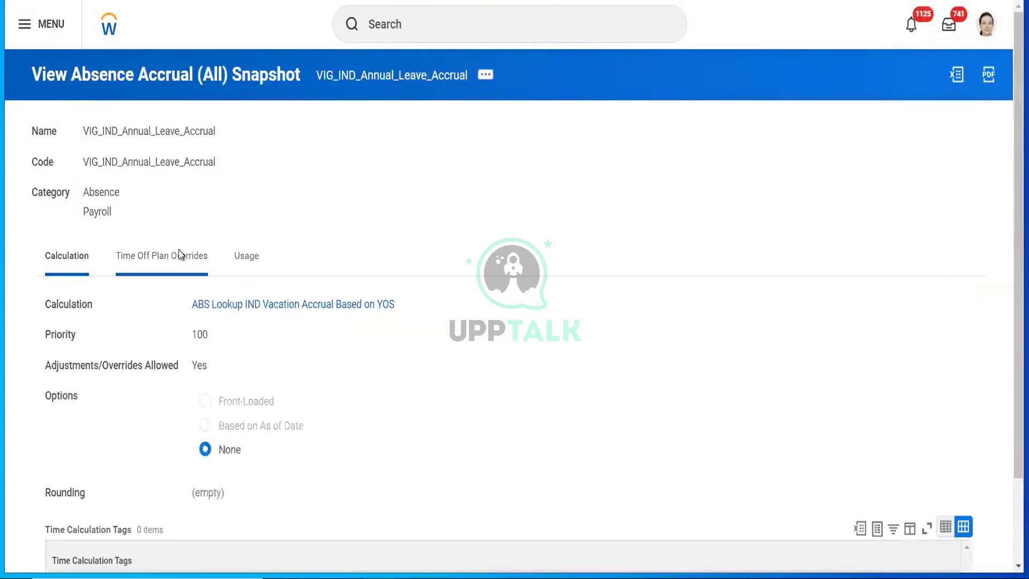
Step: Review the accrual snapshot's time off plan overrides, including the accrual frequency and worker eligibility sections
left_click(181, 255)
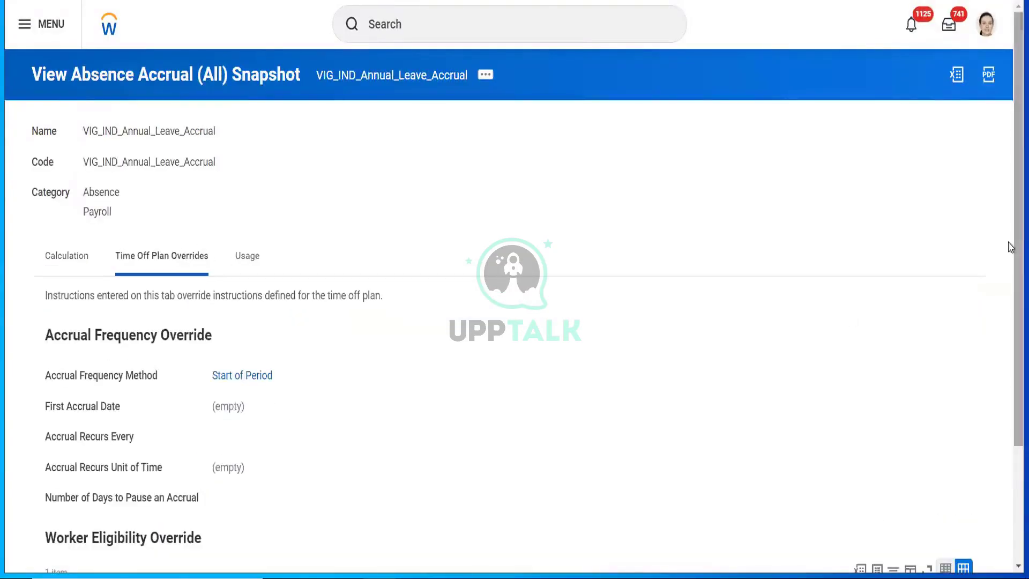
scroll(1011, 247, "down", 3)
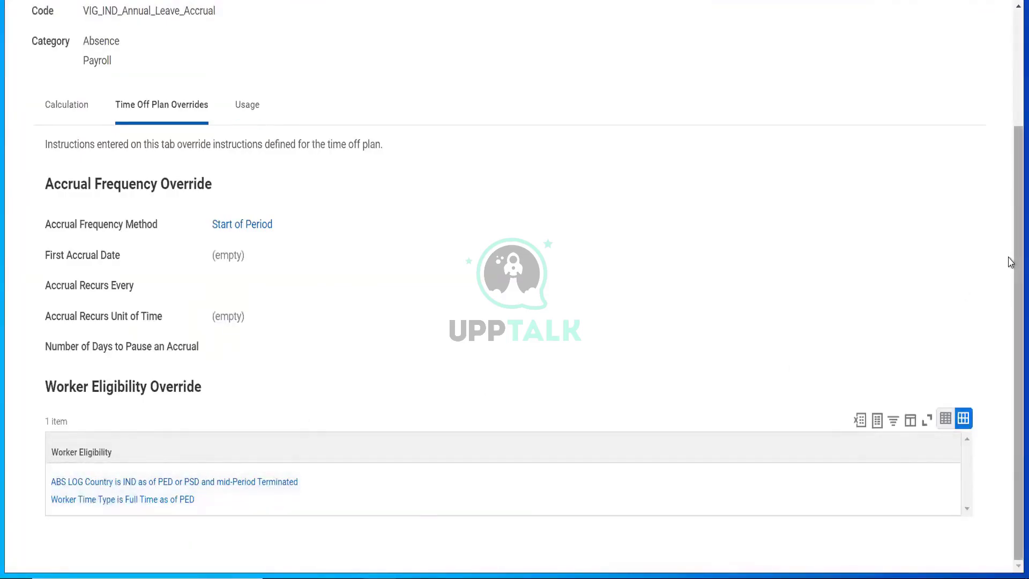
scroll(1011, 265, "up", 3)
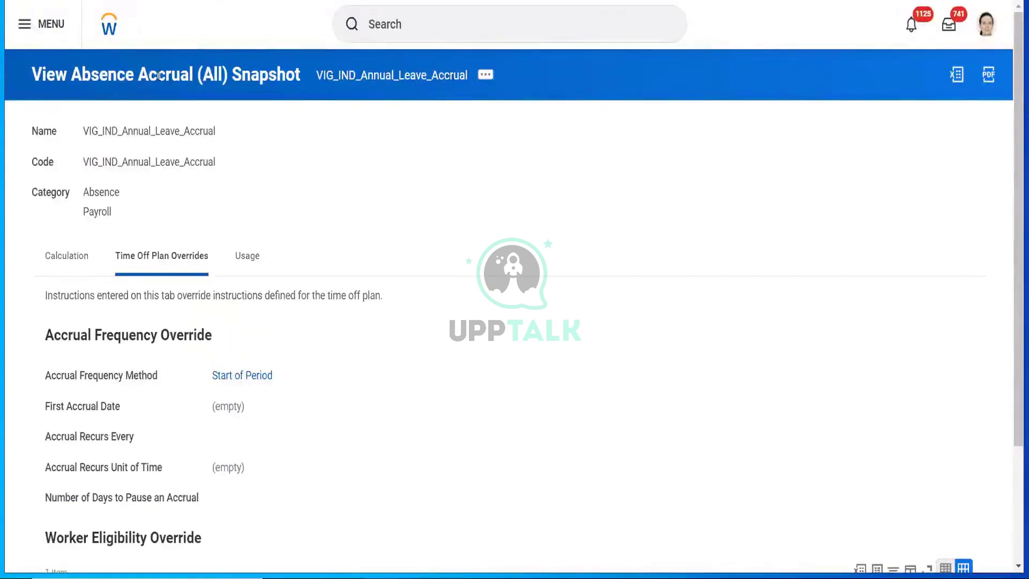
Step: Open the VIG_IND_Annual Leave time off plan from the accrual's usage and review its eligibility settings
left_click(246, 261)
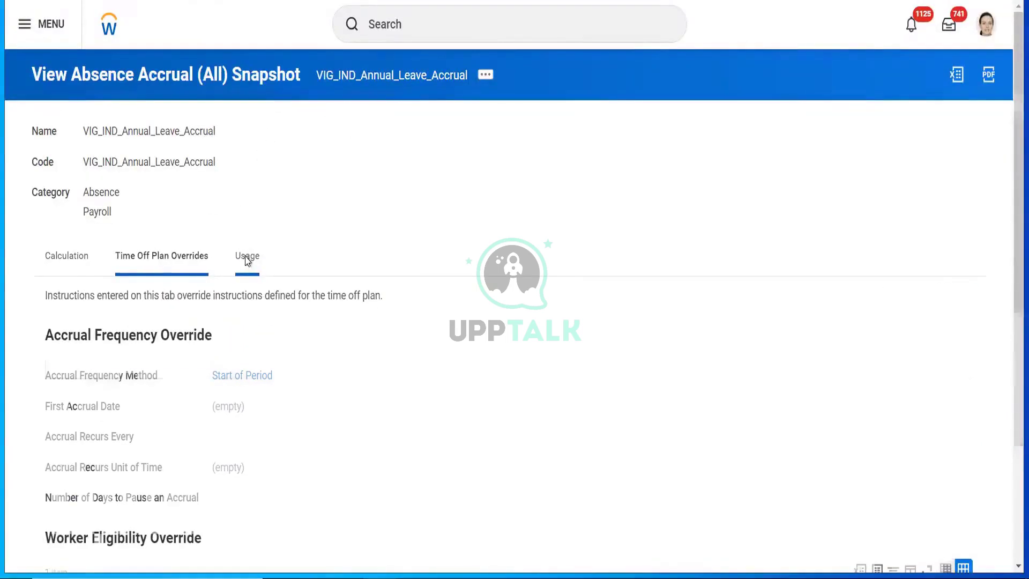
left_click(162, 363)
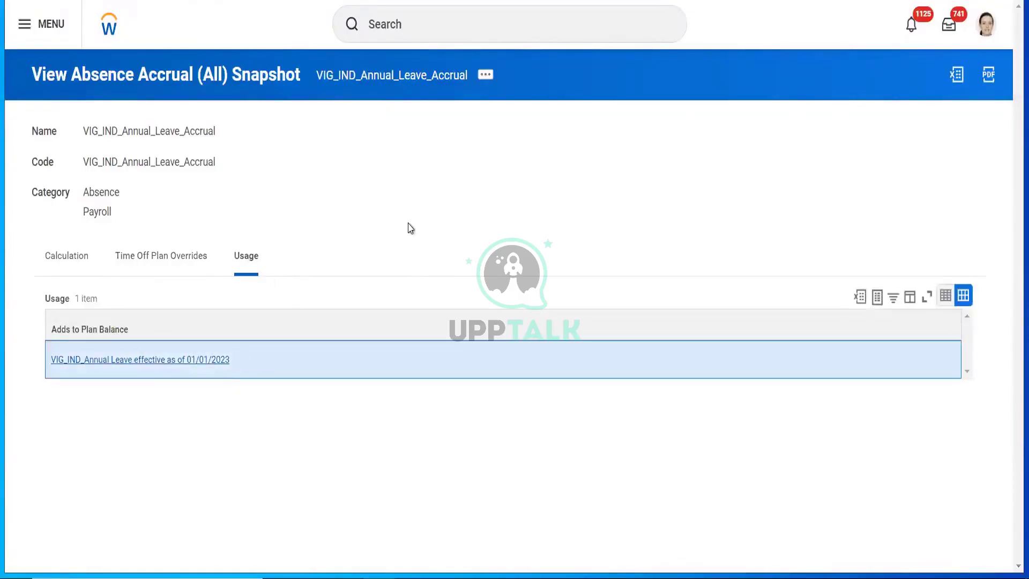
left_click(321, 436)
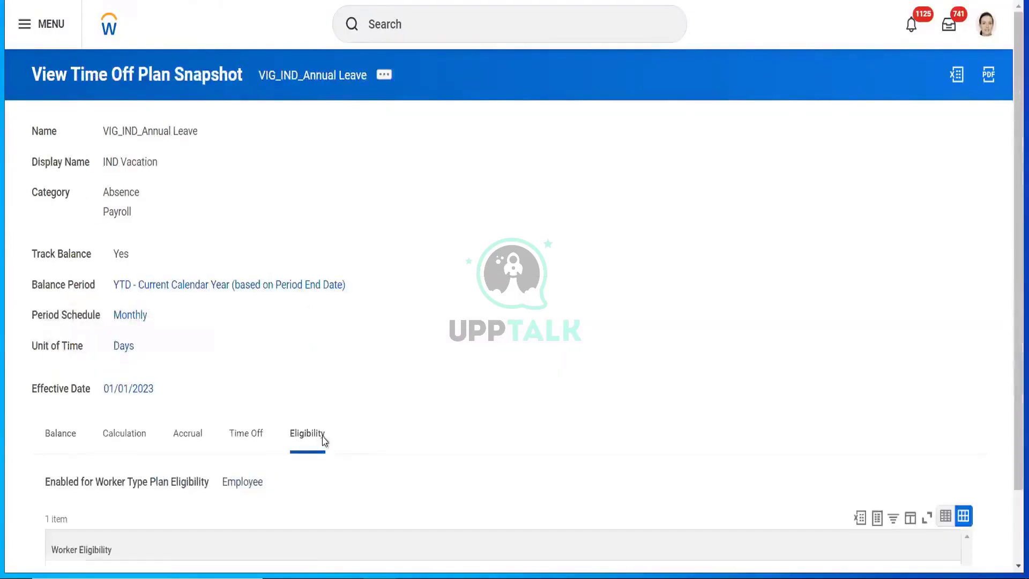
scroll(1010, 267, "down", 2)
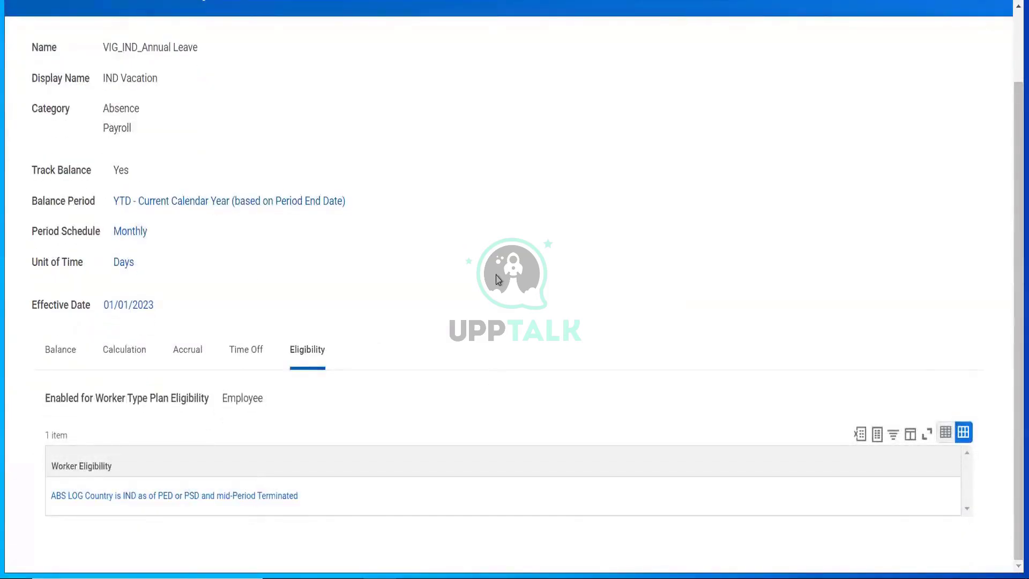
Step: Inspect the plan's worker eligibility logic calculation, return to the time off plan and check the eligible worker type
left_click(175, 493)
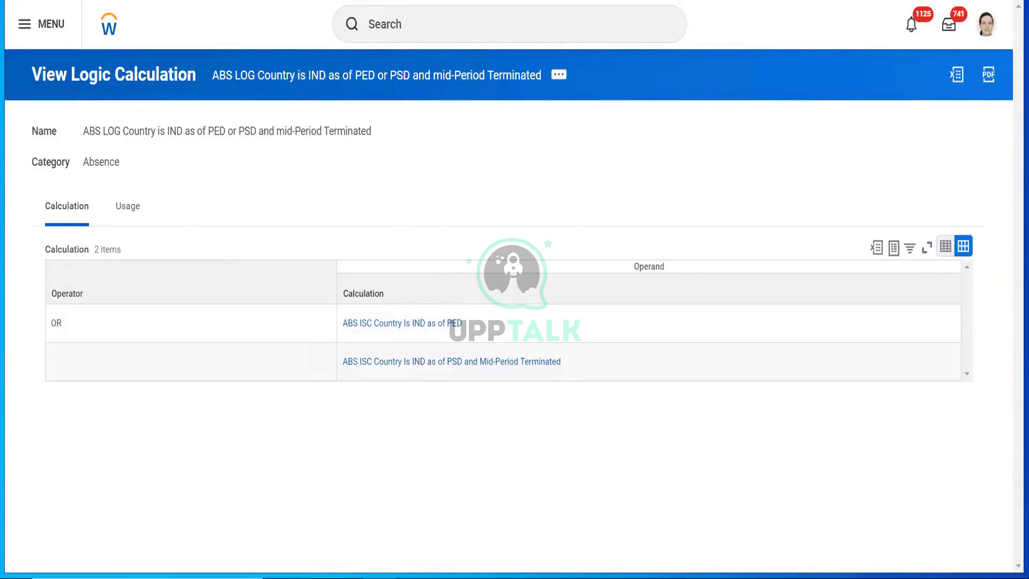
key("alt+Left")
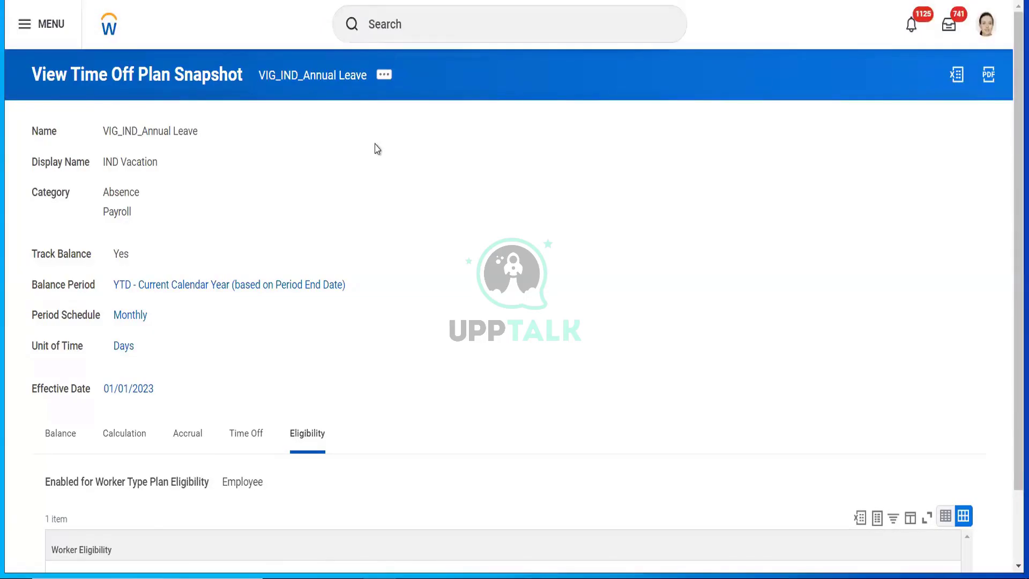
double_click(233, 486)
left_click(538, 339)
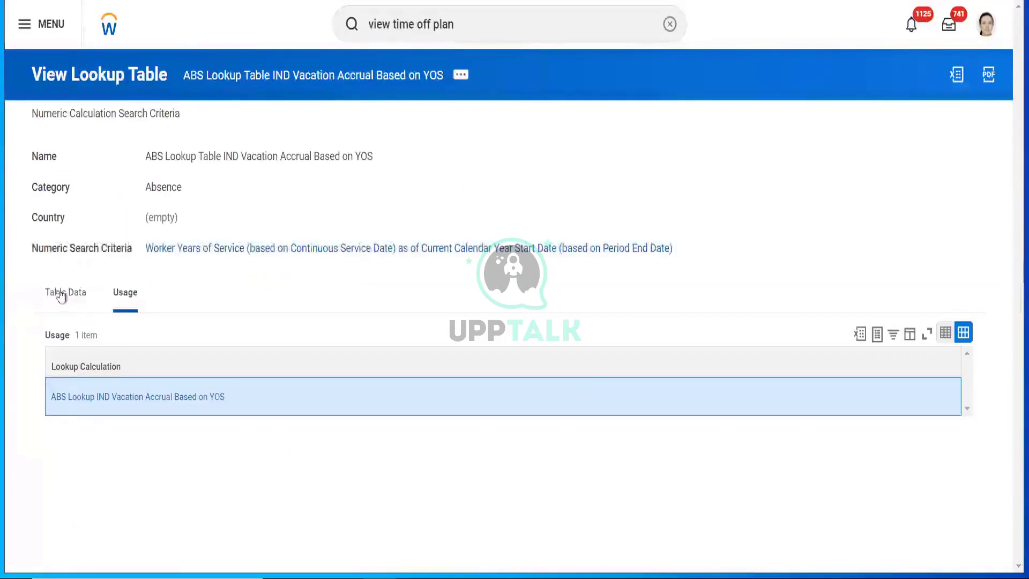
Step: Examine the accrual values for each years-of-service row in the ABS Lookup Table IND Vacation Accrual Based on YOS data
left_click(61, 296)
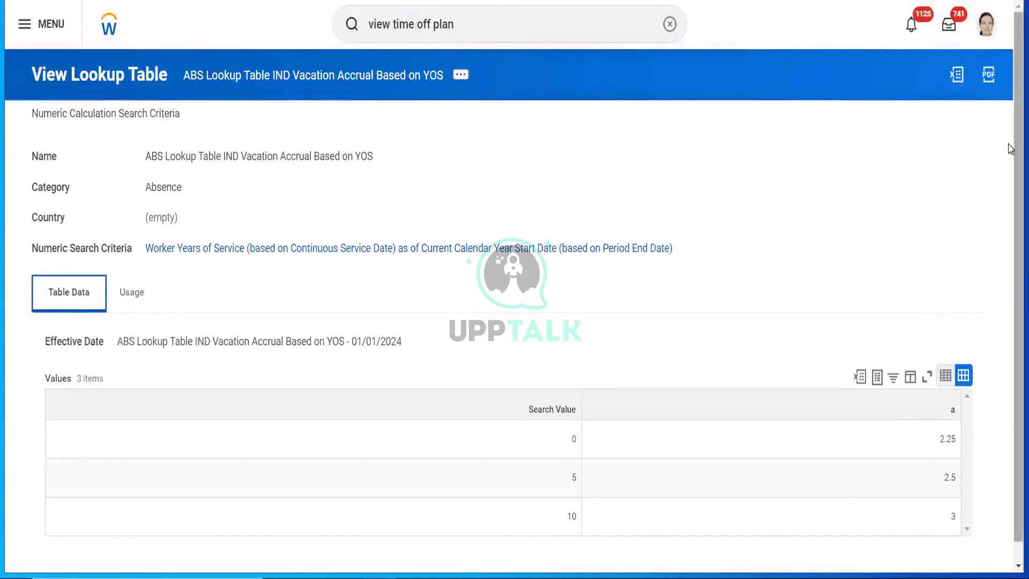
scroll(1009, 201, "down", 1)
scroll(1010, 143, "up", 1)
scroll(1009, 170, "down", 1)
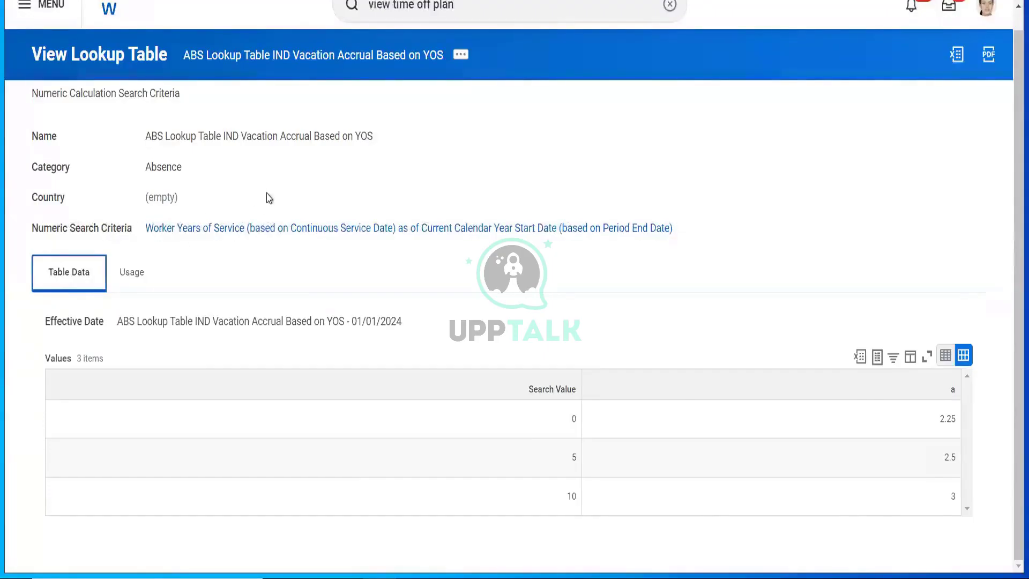
left_click(829, 232)
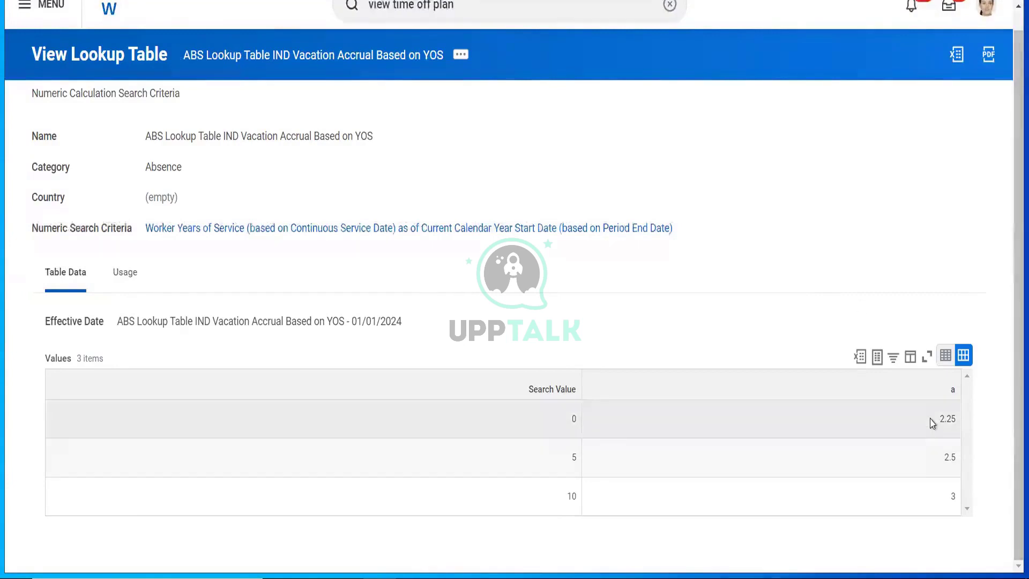
left_click(946, 419)
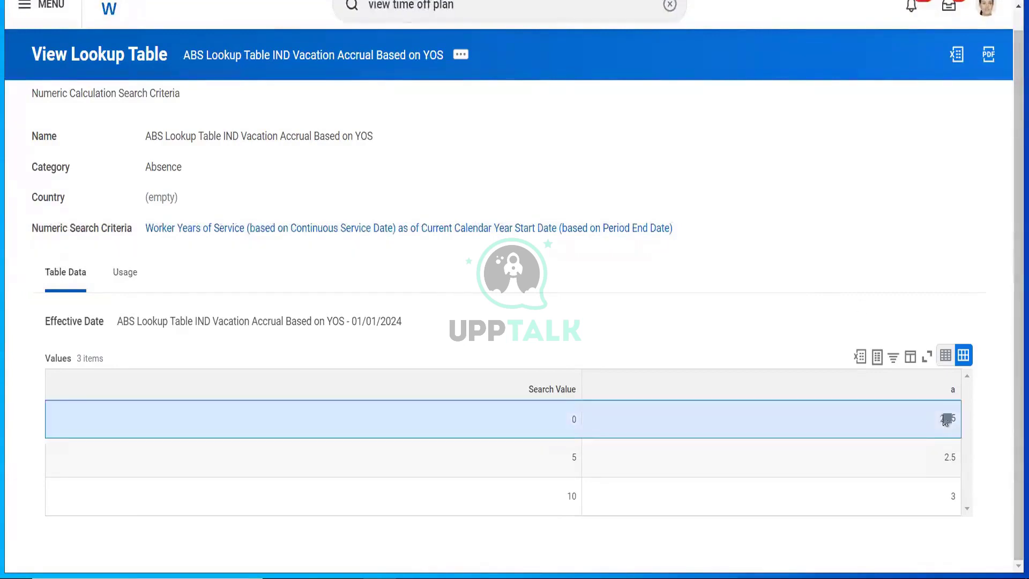
double_click(948, 456)
left_click(951, 495)
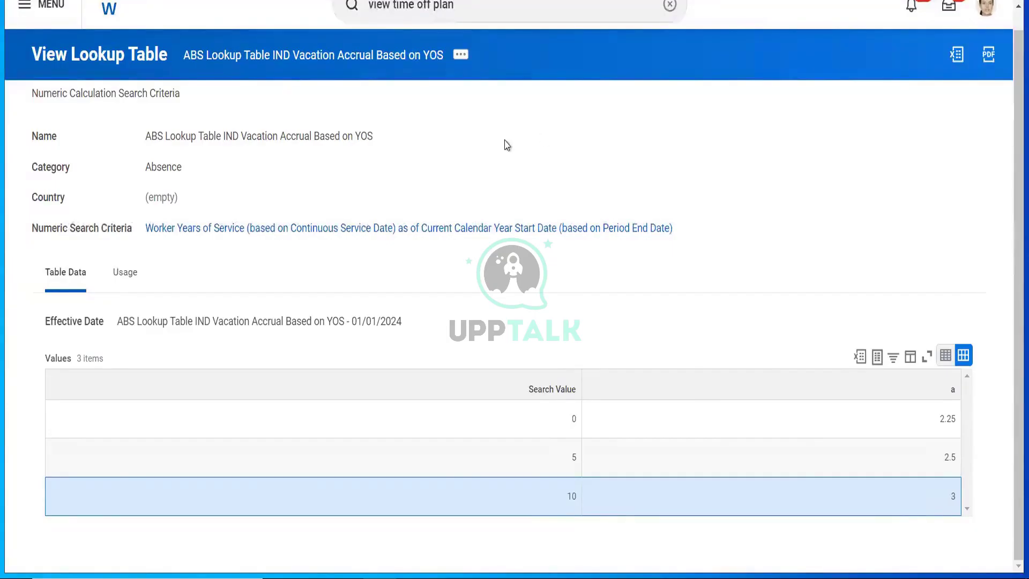
Step: Open the lookup calculation that uses the table, view its linked lookup table in a new tab and highlight the first row's value
scroll(1010, 210, "up", 1)
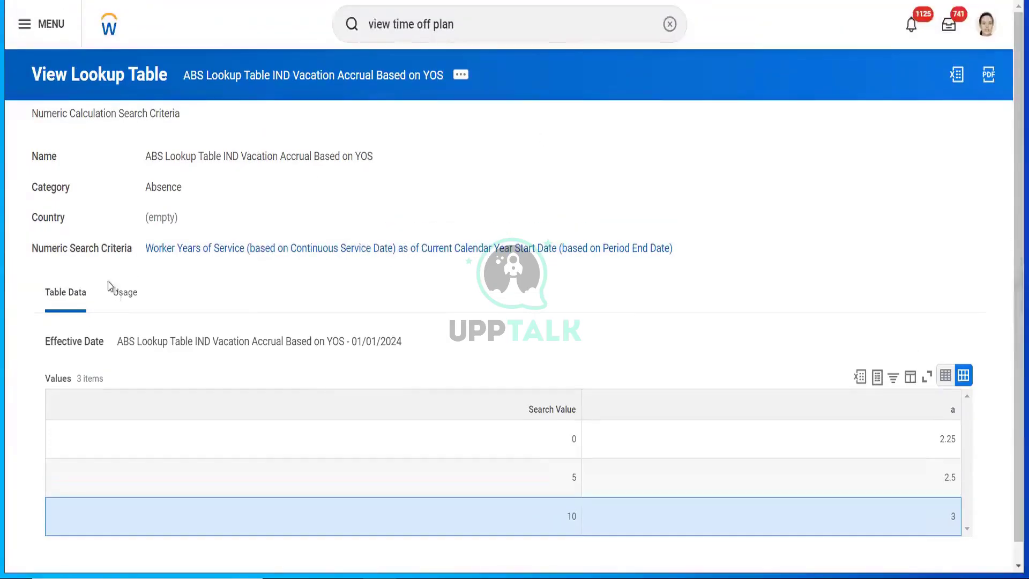
left_click(125, 293)
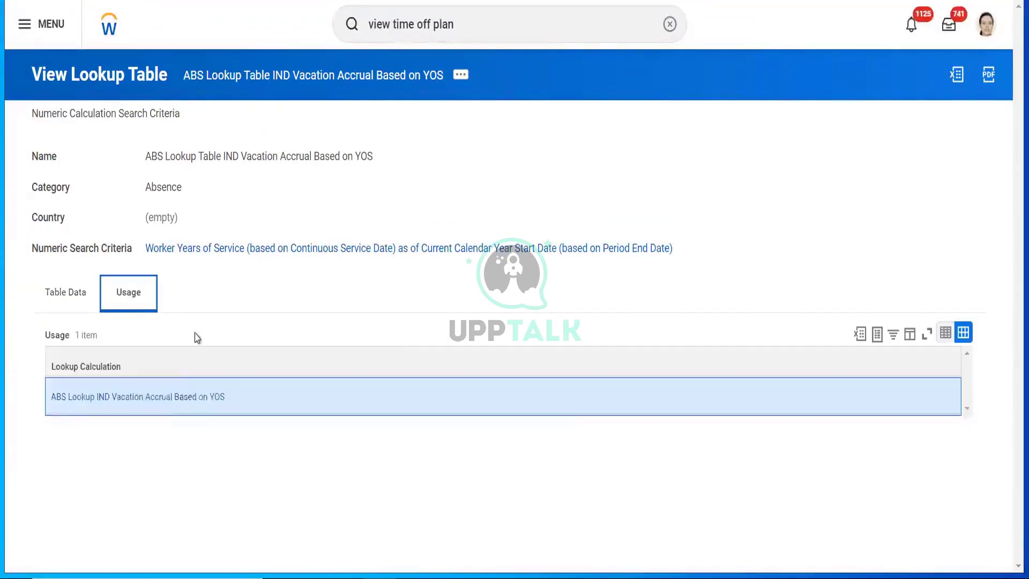
left_click(167, 397)
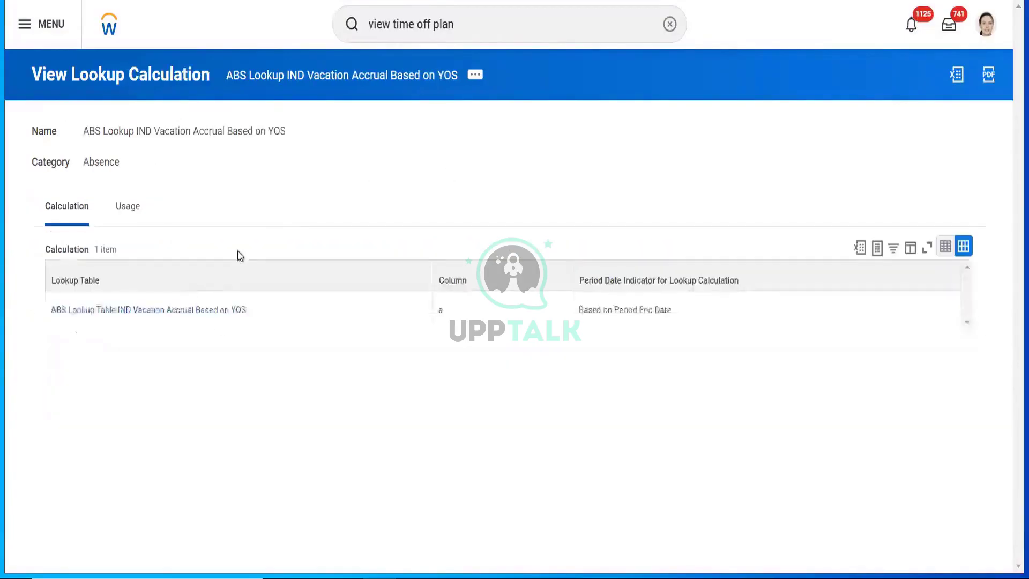
right_click(172, 309)
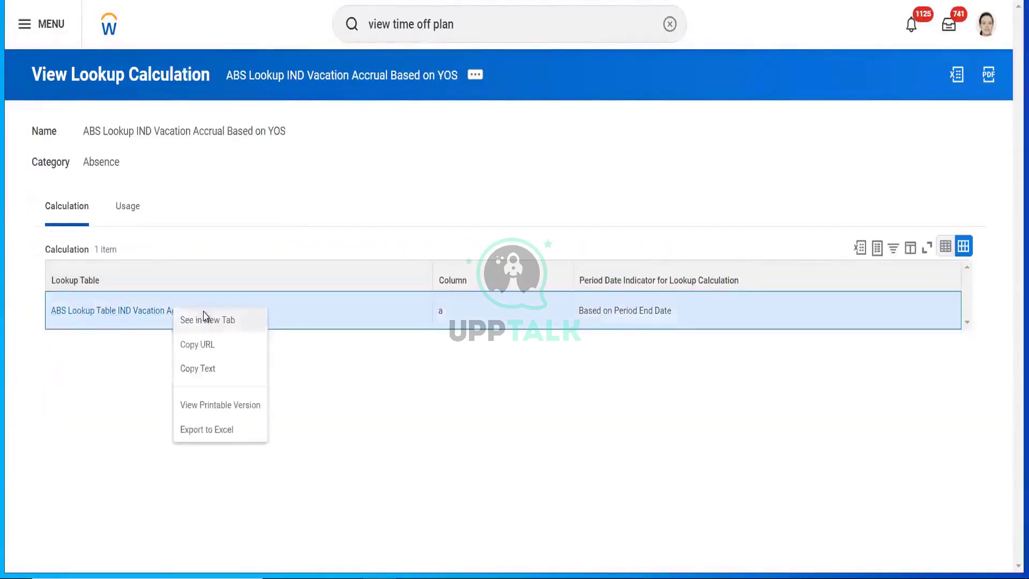
left_click(205, 316)
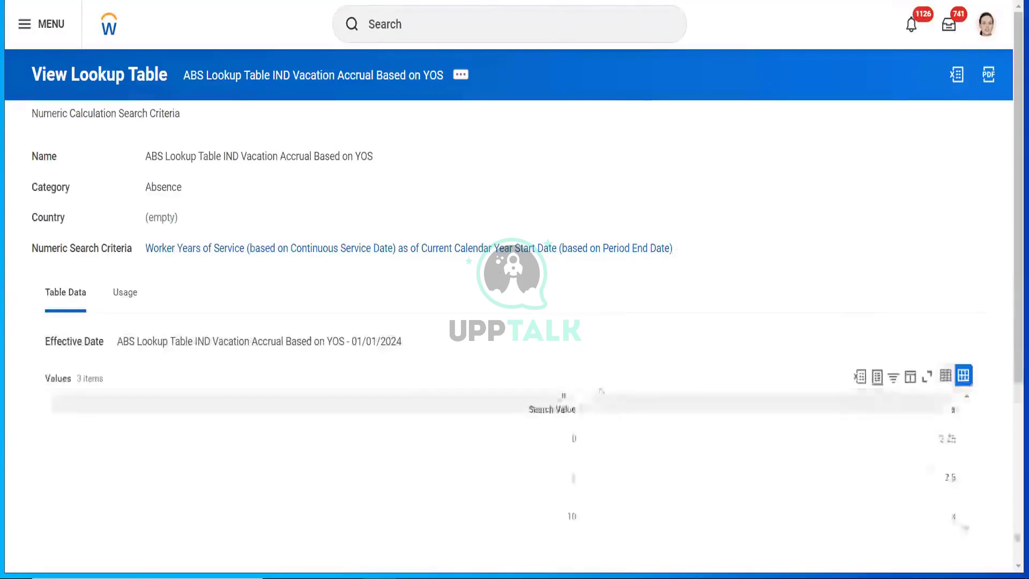
double_click(946, 440)
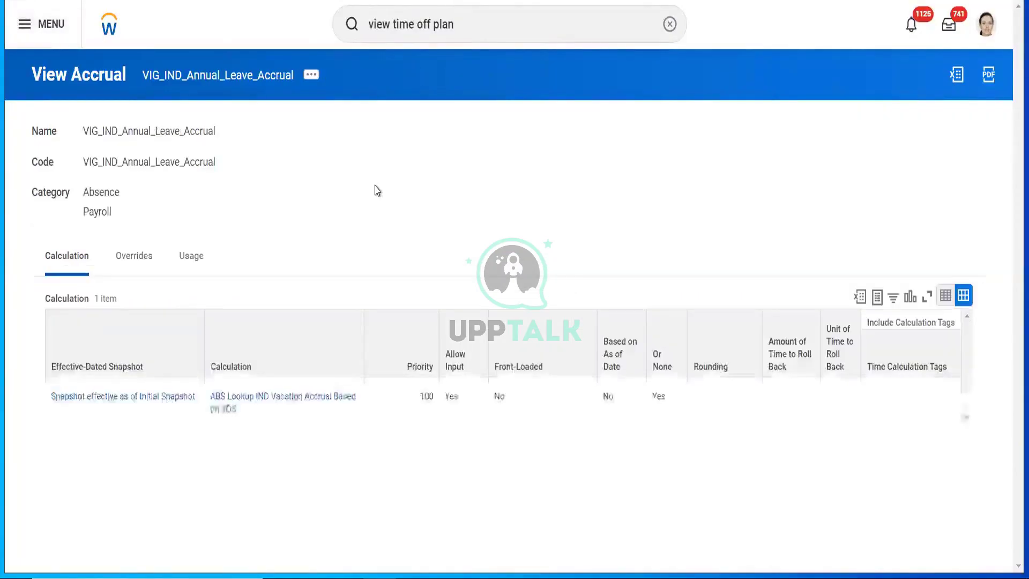
Step: Copy the calculation name ABS Lookup IND Vacation Accrual Based on YOS from the VIG_IND_Annual_Leave_Accrual calculation row
left_click(312, 76)
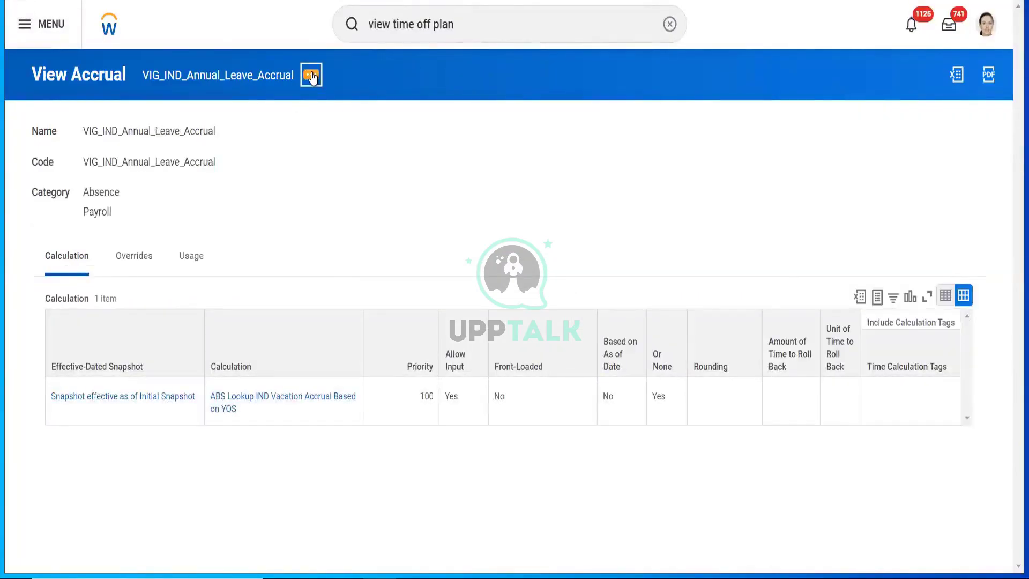
left_click(263, 189)
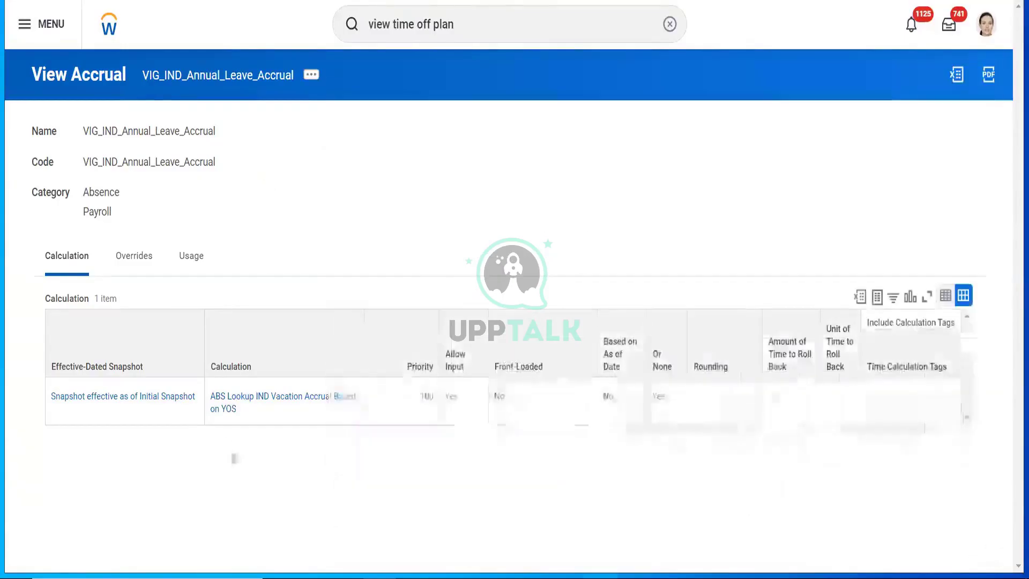
right_click(226, 405)
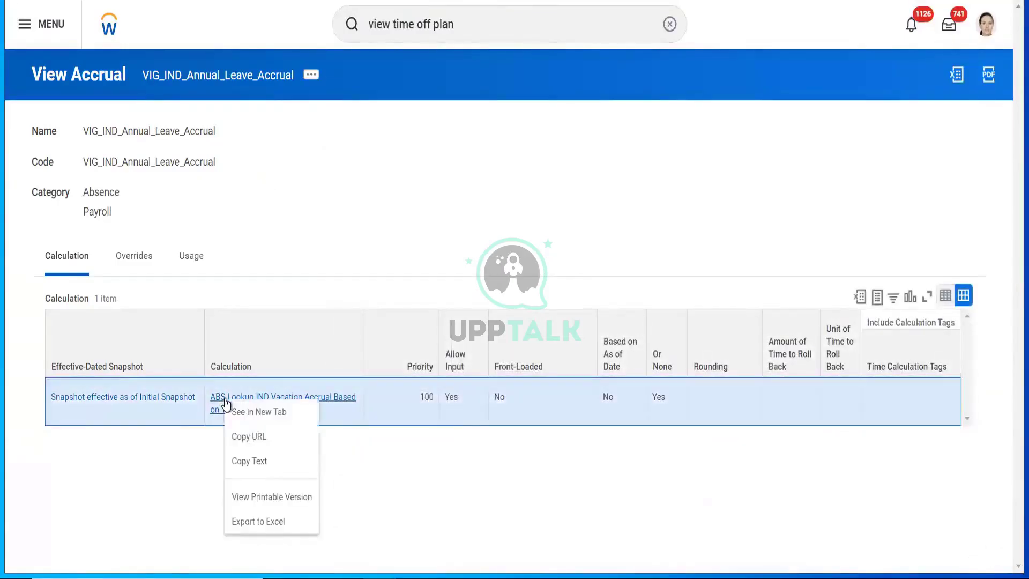
left_click(257, 466)
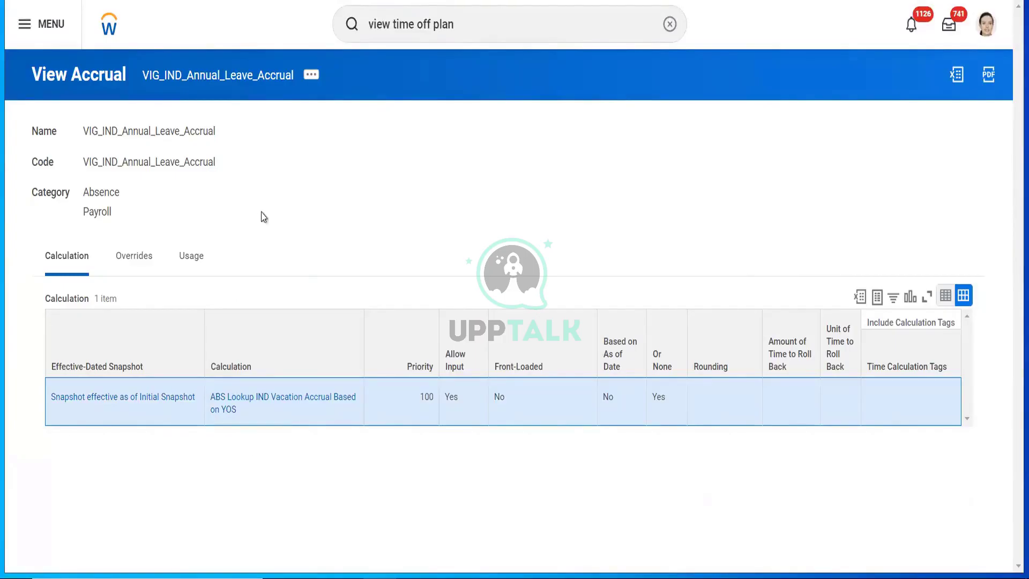
Step: Open the VIG_IND_Annual_Leave_Accrual accrual for editing, updating the existing effective date Initial Snapshot
left_click(311, 75)
mouse_move(402, 135)
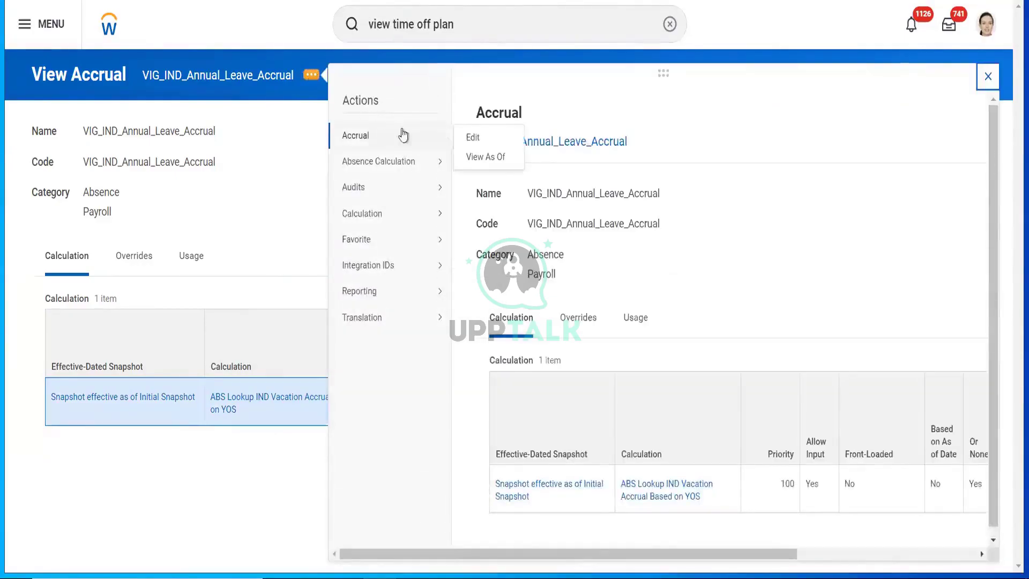
left_click(471, 137)
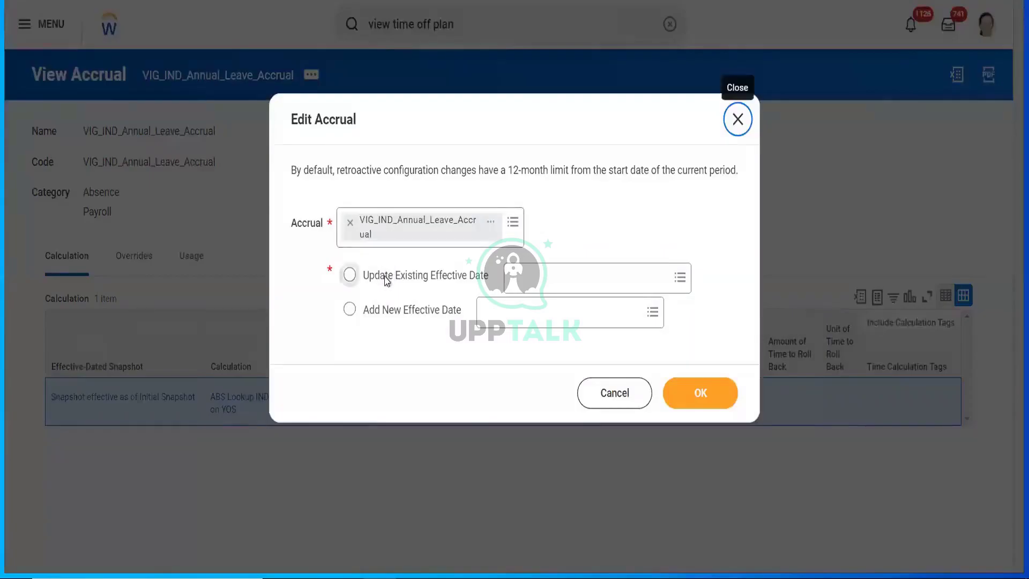
left_click(386, 278)
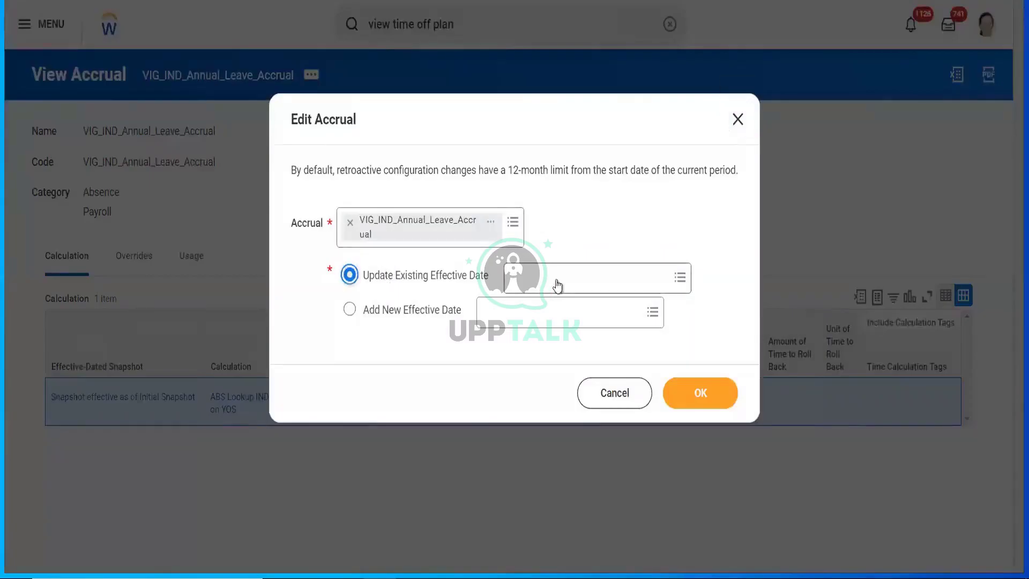
left_click(558, 285)
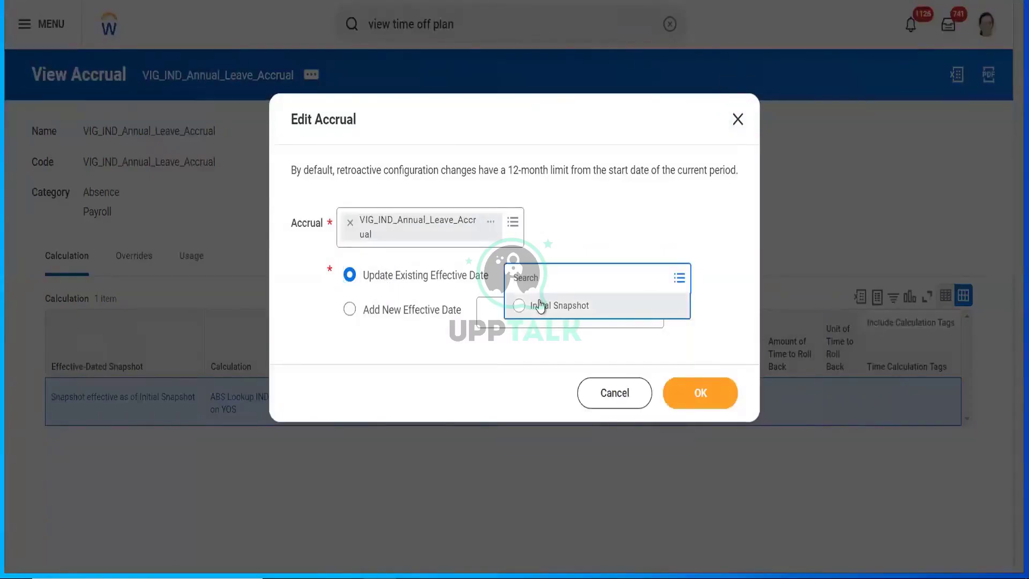
left_click(540, 306)
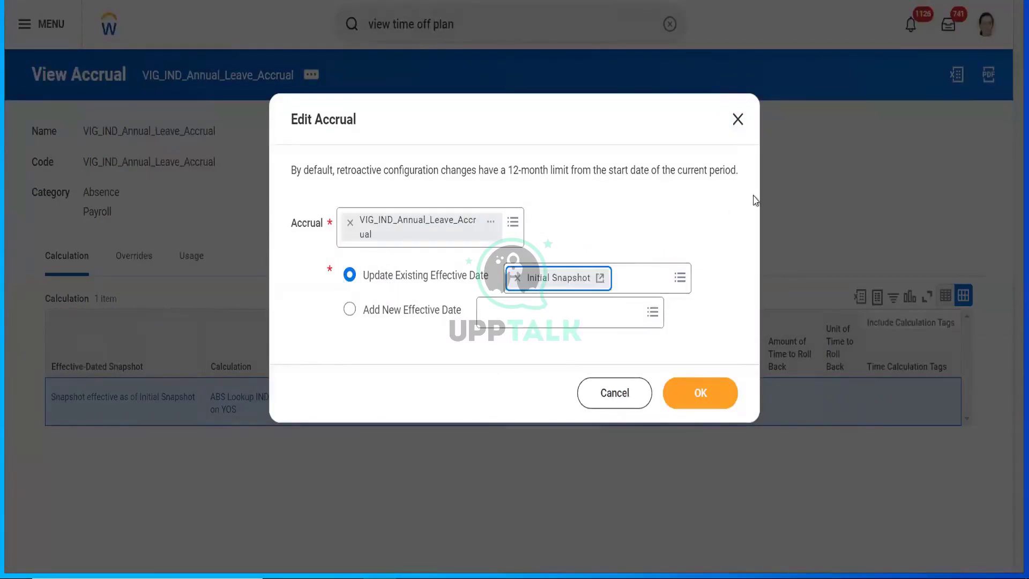
left_click(699, 396)
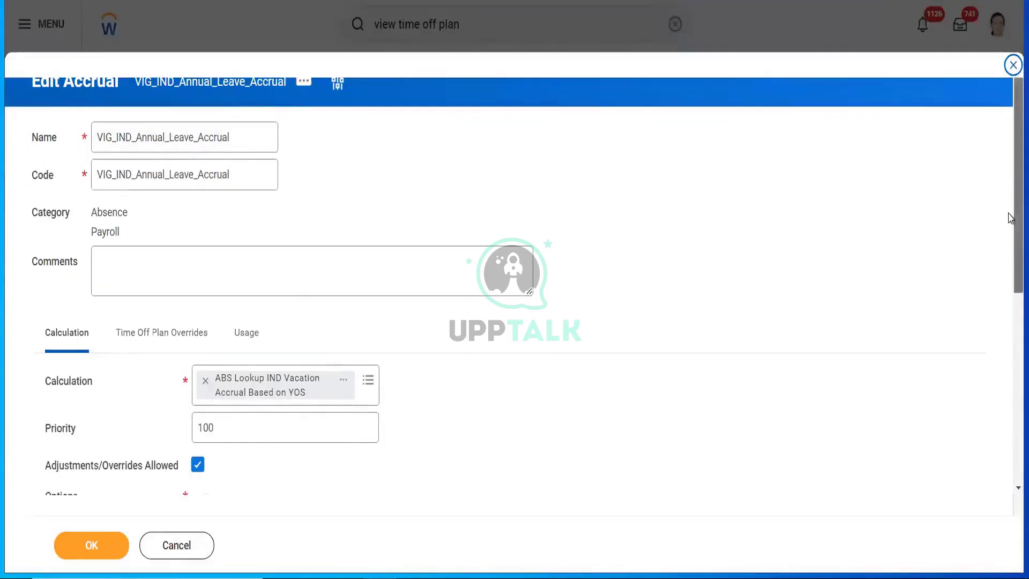
Step: Open the details of the accrual's assigned lookup calculation, copy its name as text and close the details
scroll(1010, 247, "down", 4)
scroll(1010, 244, "up", 1)
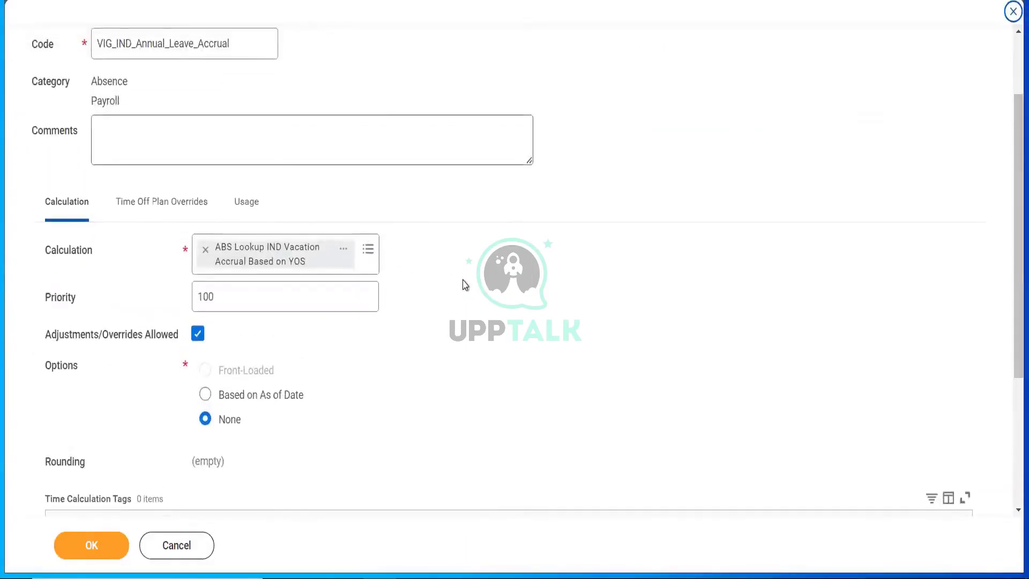
left_click(345, 250)
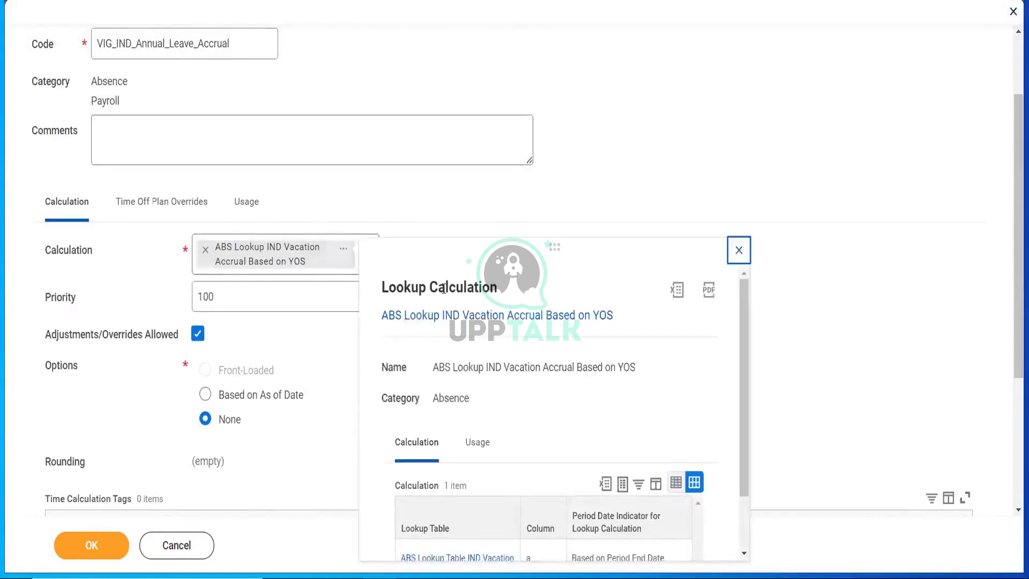
right_click(442, 317)
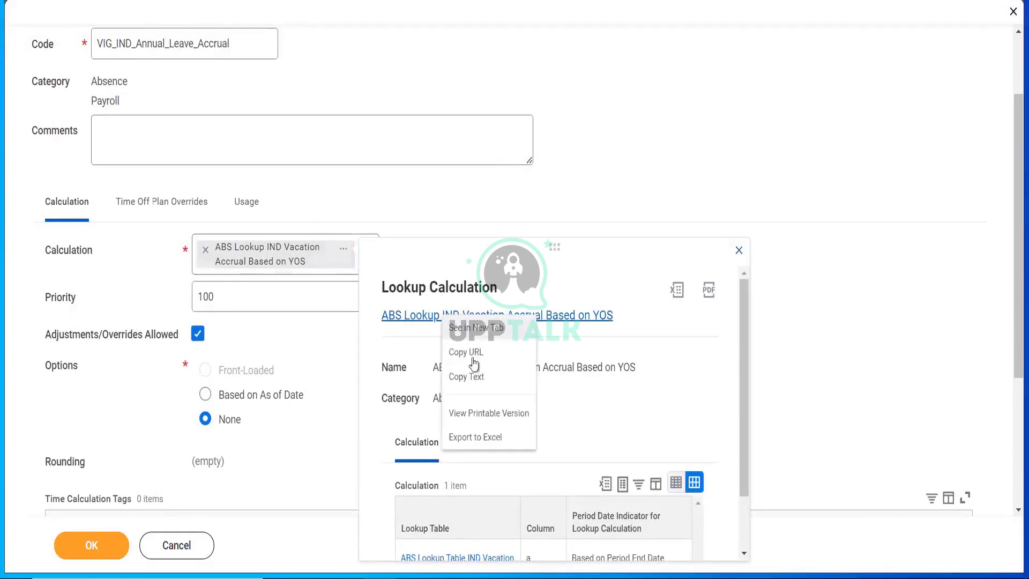
left_click(474, 375)
left_click(625, 188)
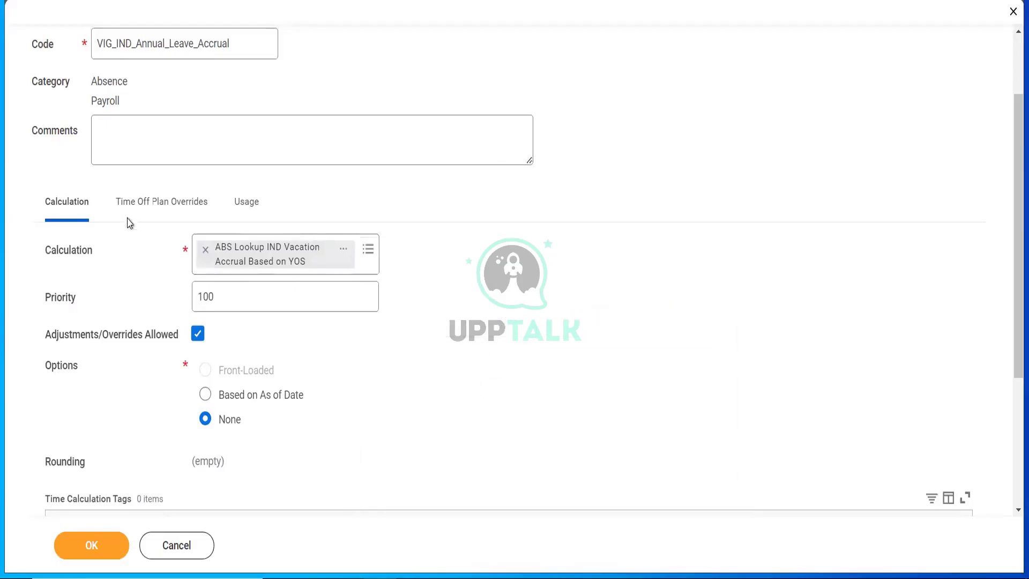
Step: Remove the lookup calculation from the accrual and start creating an arithmetic calculation in its place
left_click(206, 249)
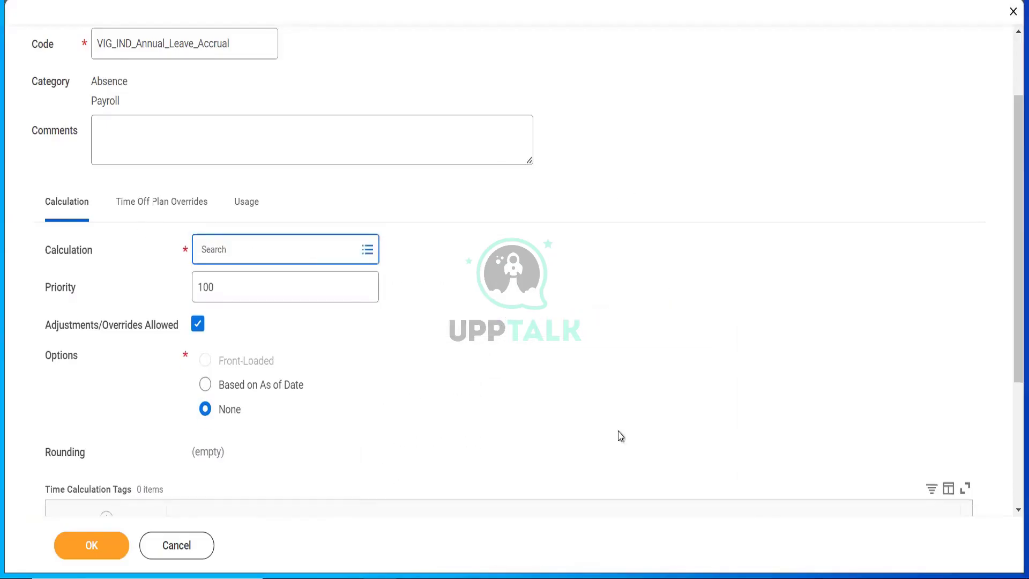
left_click(499, 354)
left_click(368, 252)
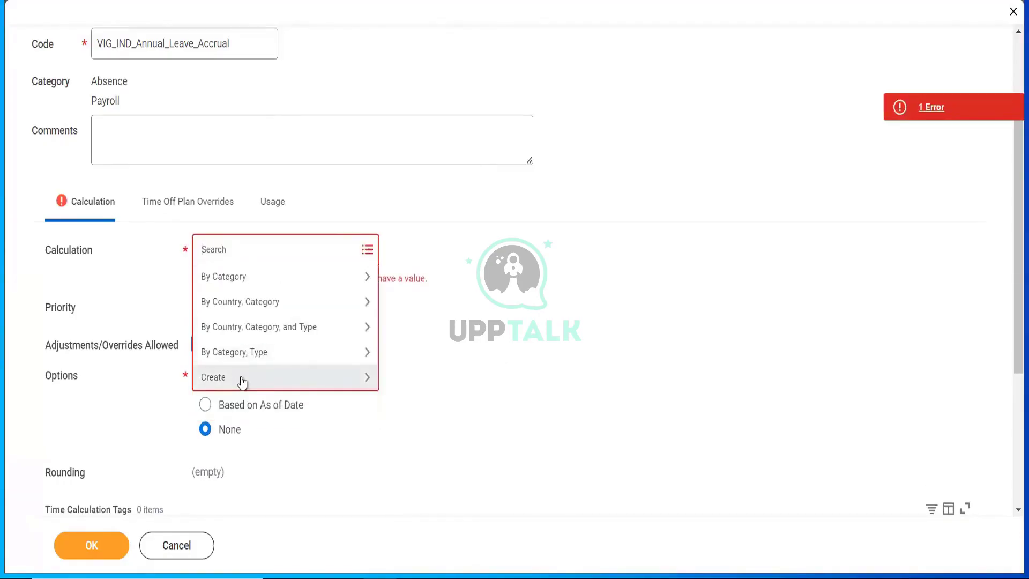
left_click(242, 378)
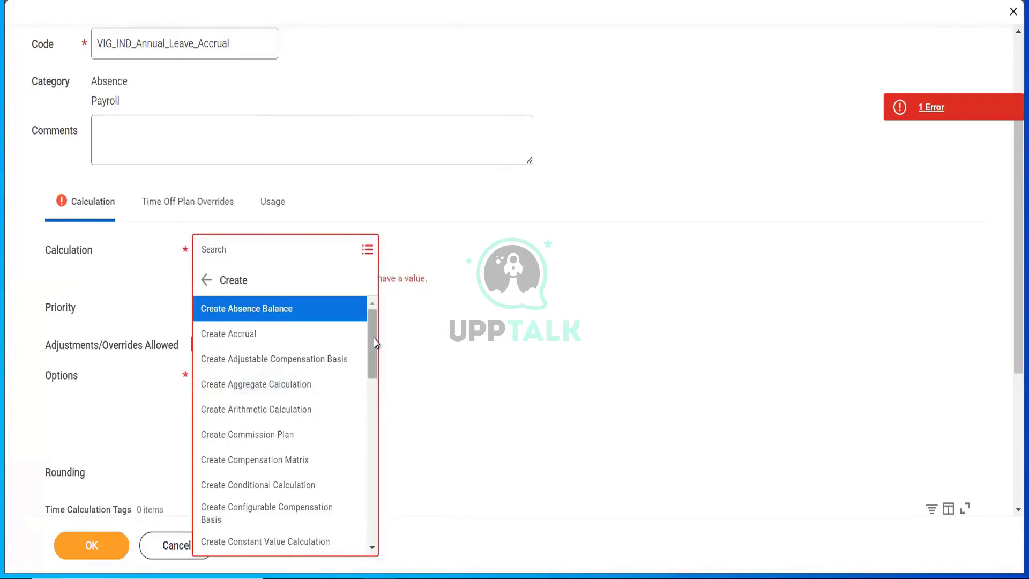
scroll(376, 342, "down", 1)
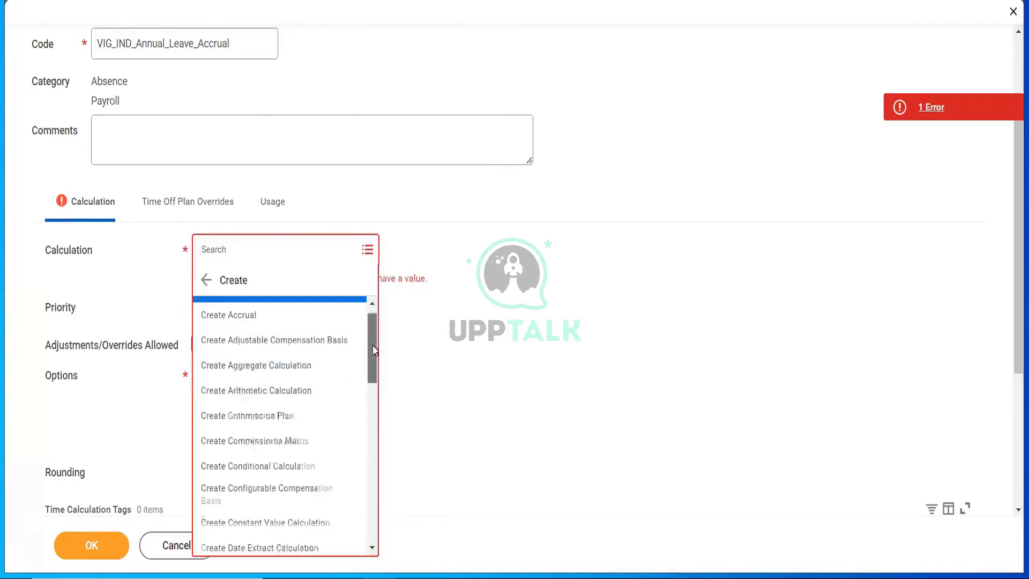
left_click(284, 385)
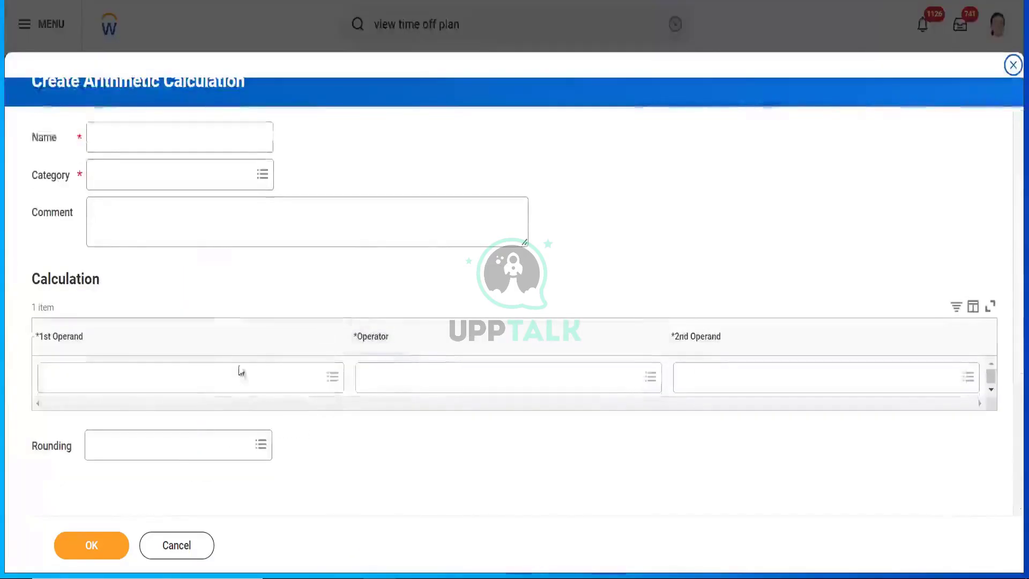
Step: Search the first operand for "prorat" and read the comment of Prorata: Prorata Percent if Hire Date Mid-Period (based on Calendar Days)
left_click(217, 379)
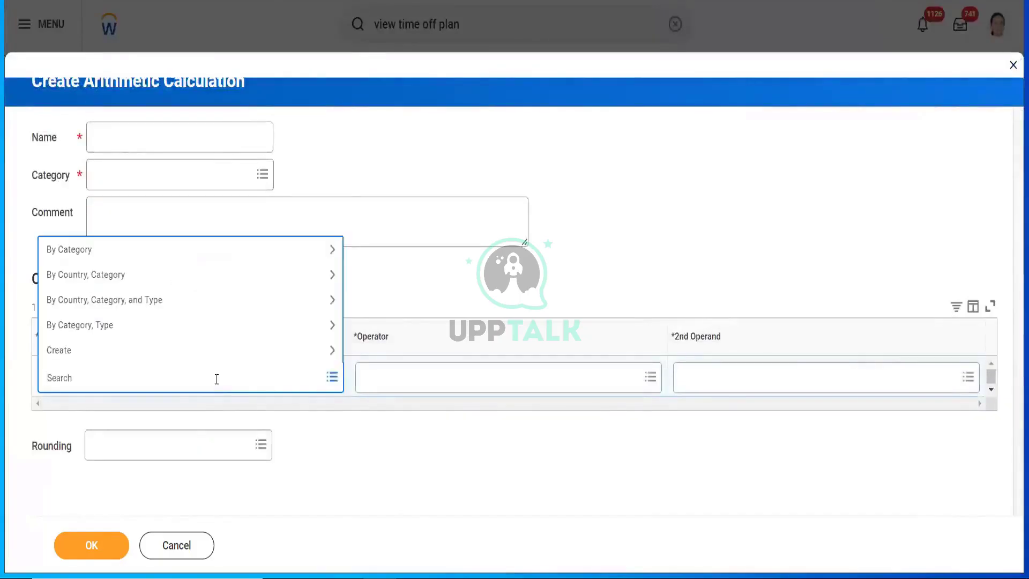
type("prorat")
key("Return")
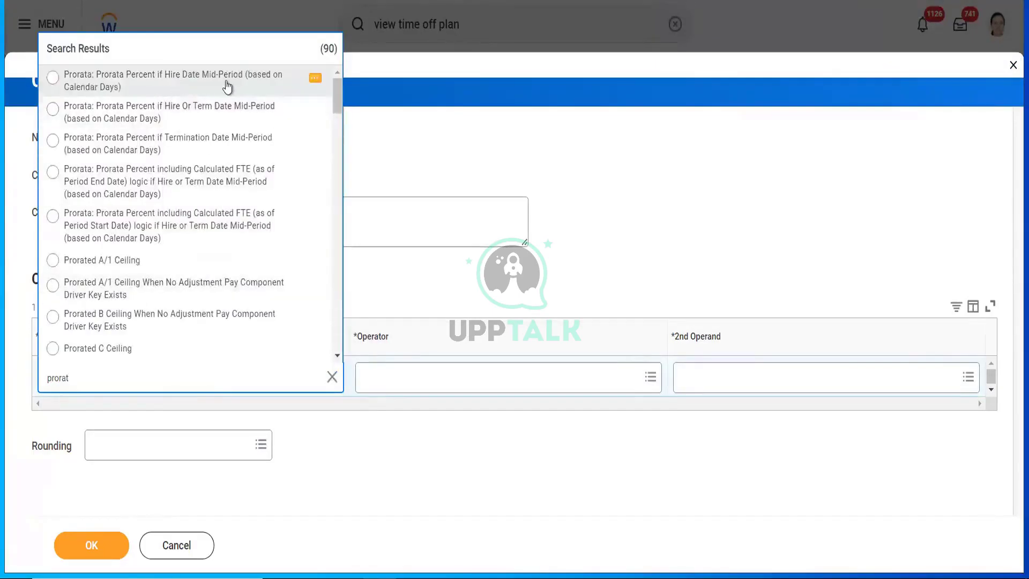
left_click(315, 79)
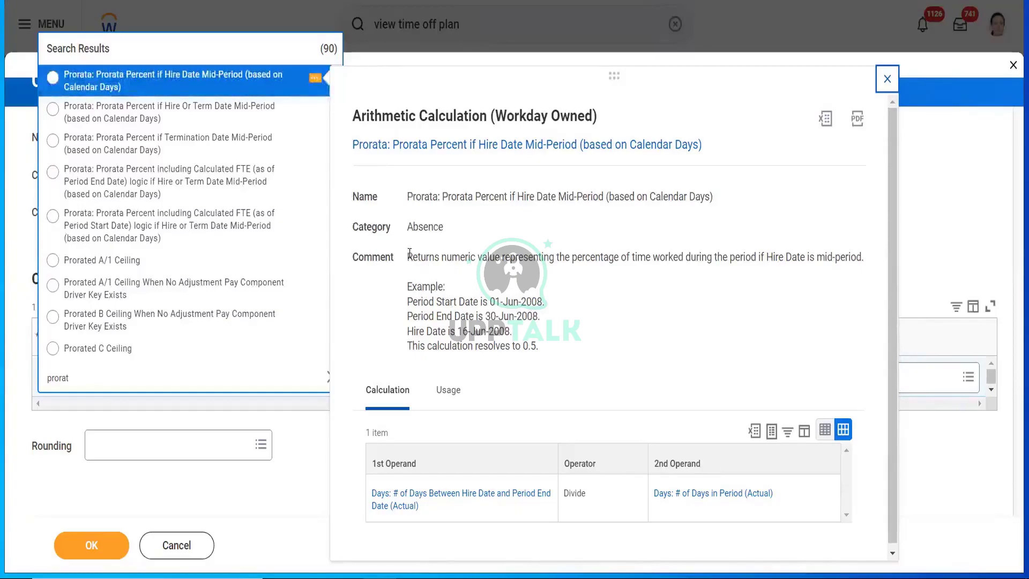
left_click_drag(409, 252, 576, 347)
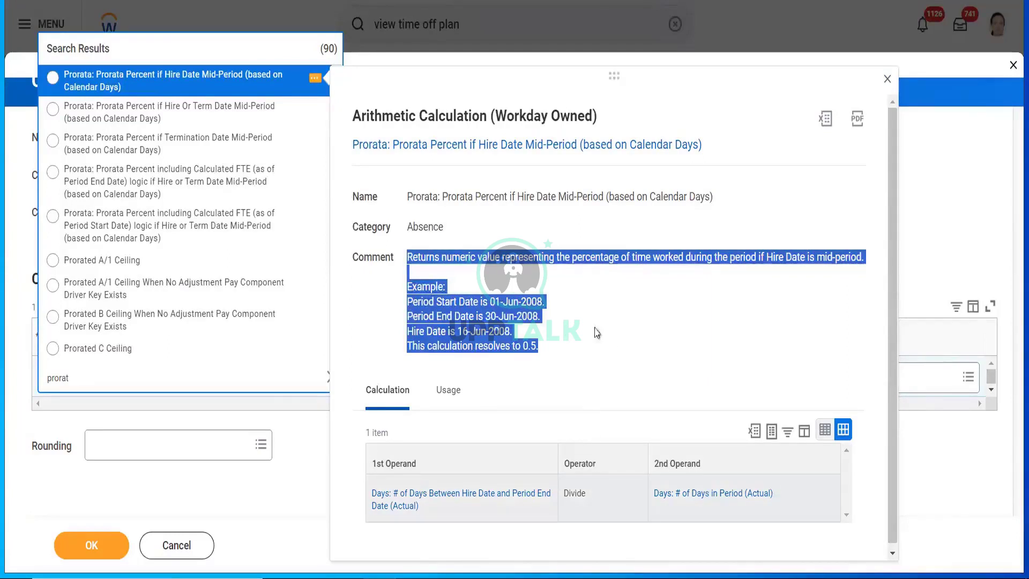
left_click(617, 324)
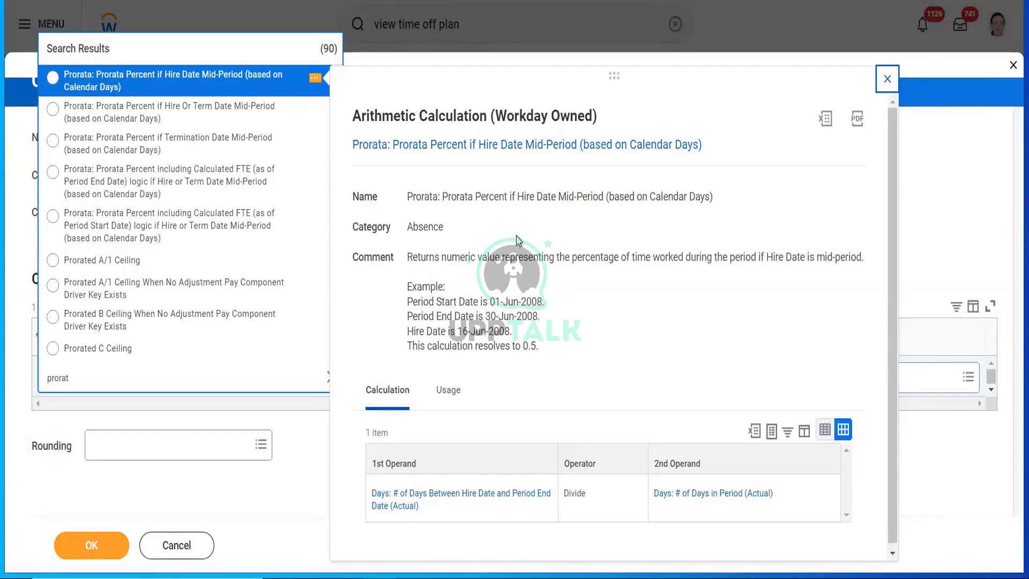
Step: Set the first operand to Prorata: Prorata Percent if Hire Or Term Date Mid-Period (based on Calendar Days) and review its details
left_click(298, 110)
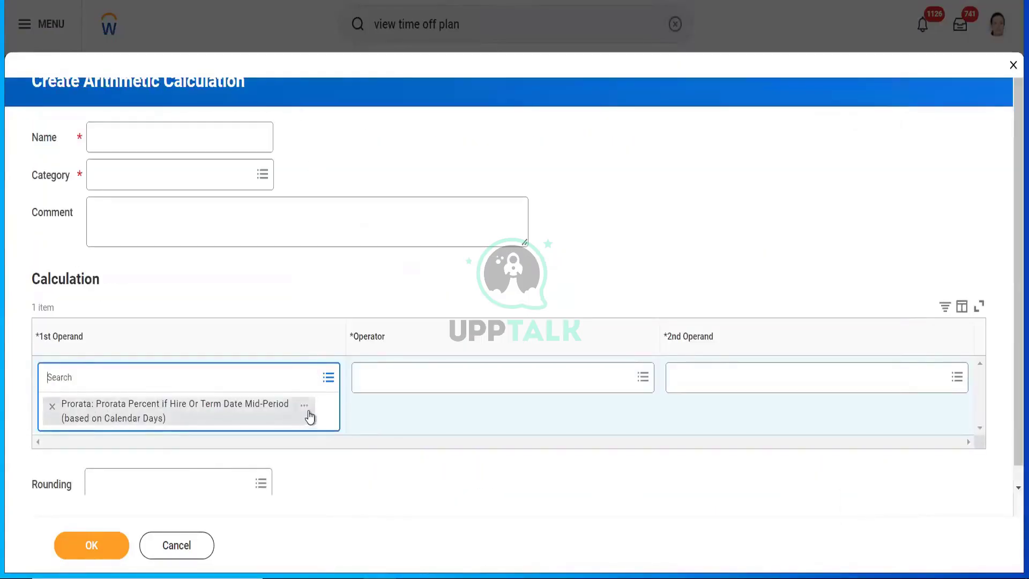
left_click(305, 407)
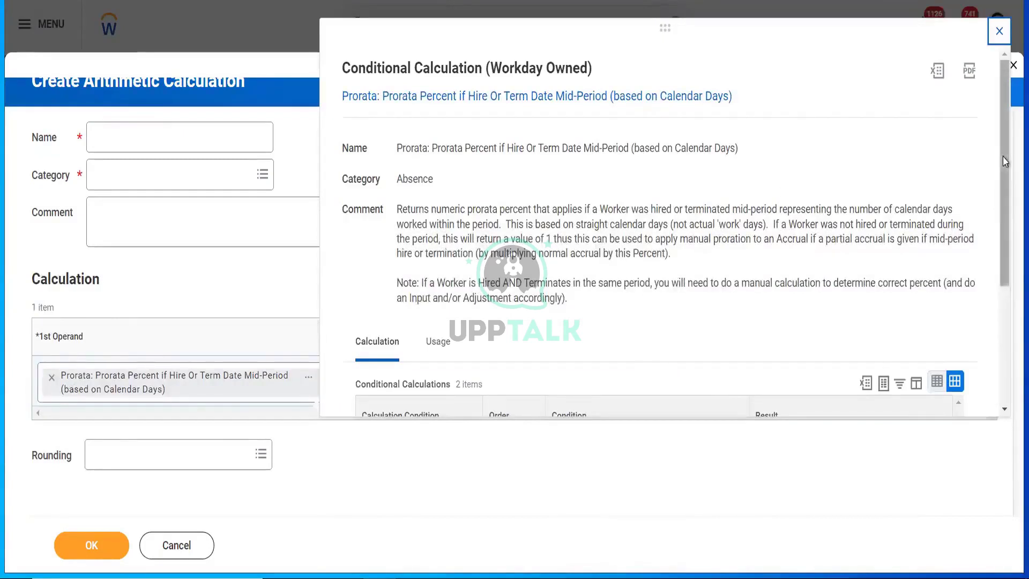
left_click_drag(1002, 156, 988, 75)
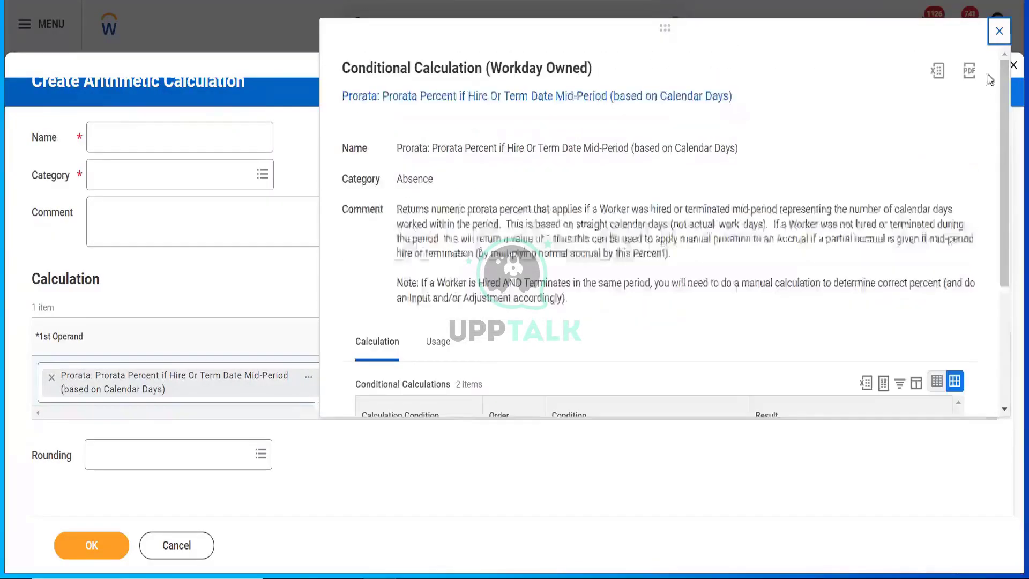
left_click(999, 31)
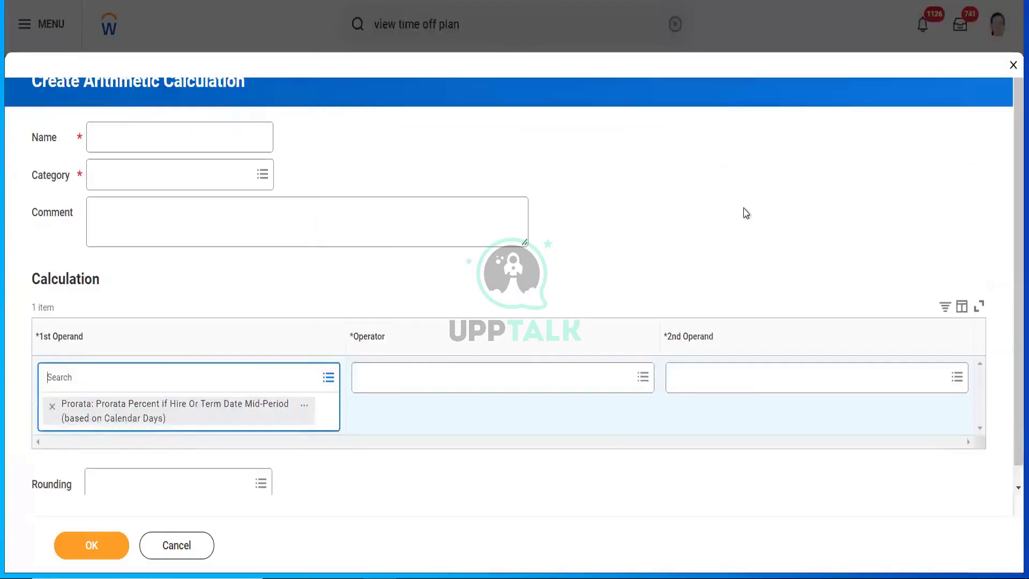
Step: Set the operator to Multiply and the second operand to ABS Lookup IND Vacation Accrual Based on YOS
left_click(504, 373)
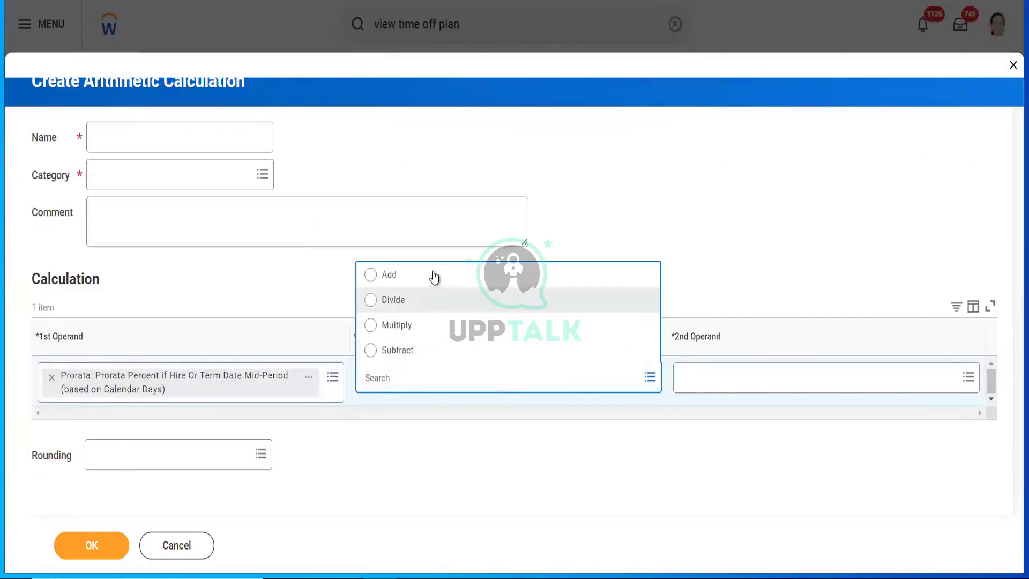
left_click(420, 326)
left_click(731, 378)
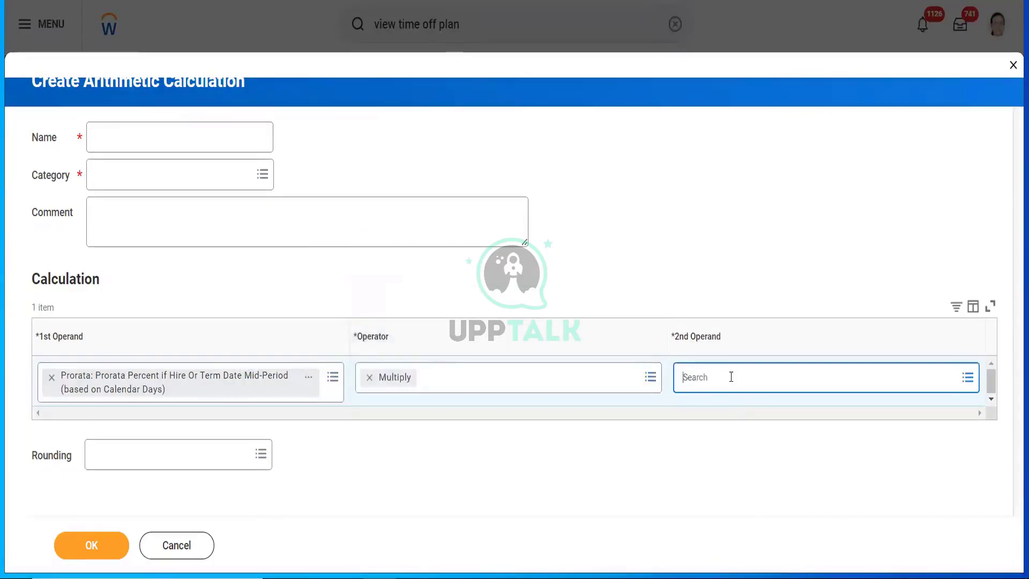
key("ctrl+v")
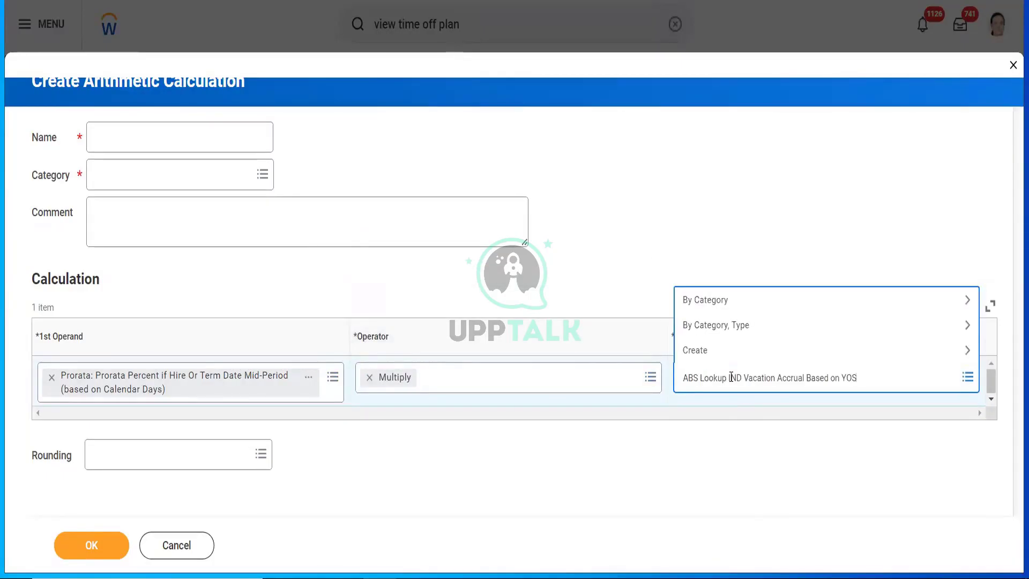
key("Return")
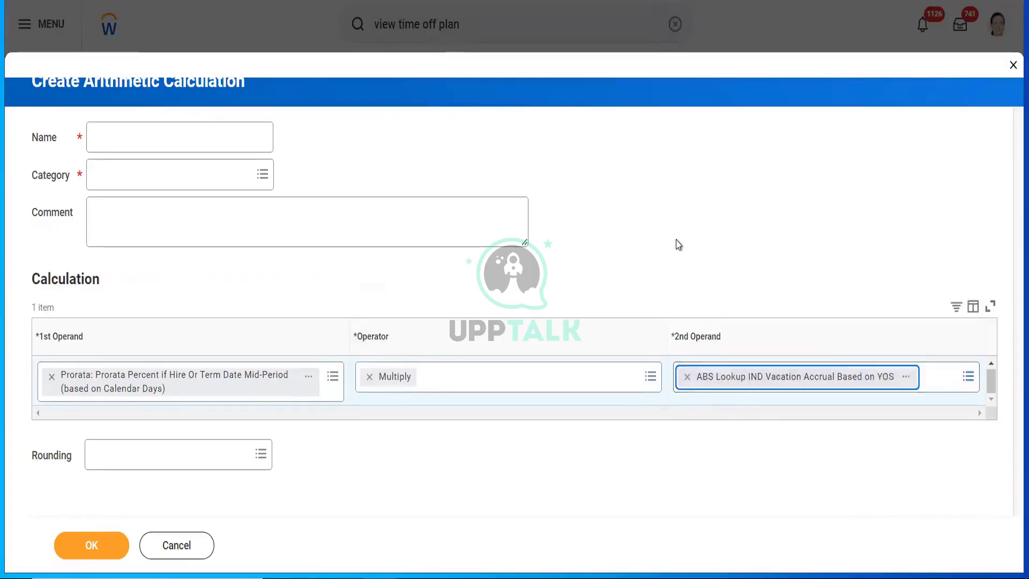
Step: Set the arithmetic calculation's rounding to Round to nearest 0.01
left_click(125, 454)
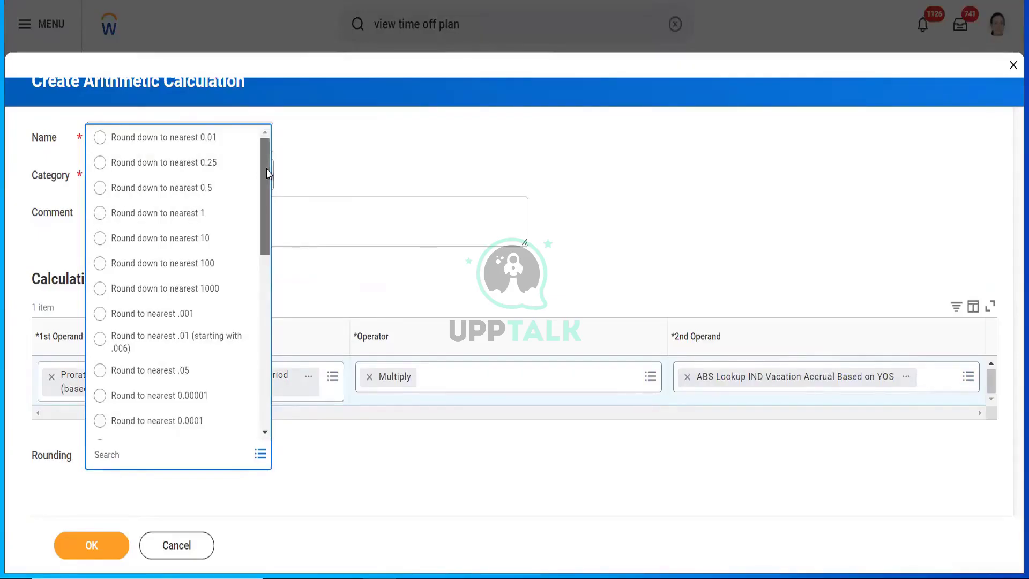
left_click_drag(267, 174, 266, 206)
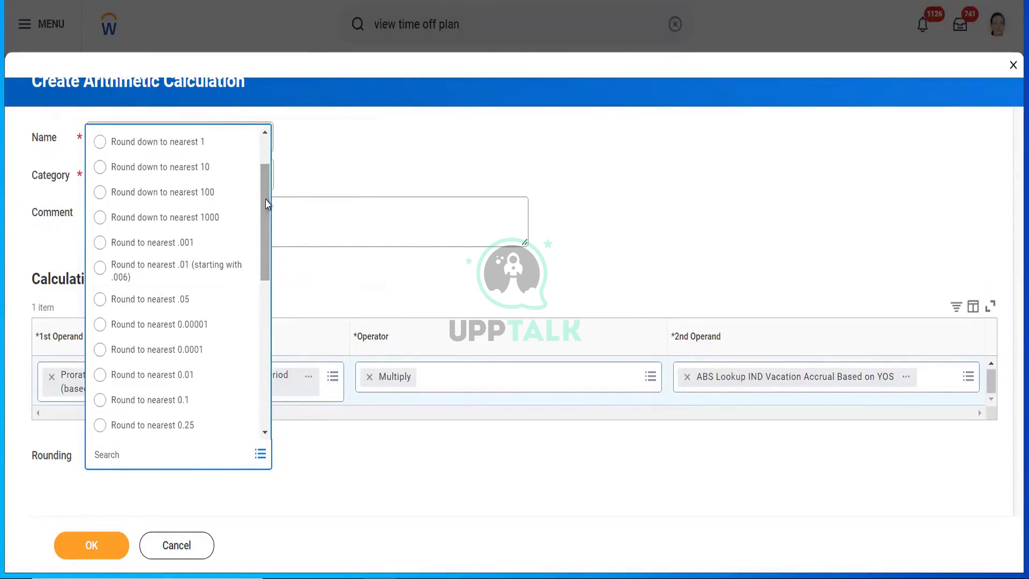
left_click(184, 375)
Step: Name the arithmetic calculation ABS Annual Accrual and recheck the comment of the first operand's prorata calculation
left_click(111, 140)
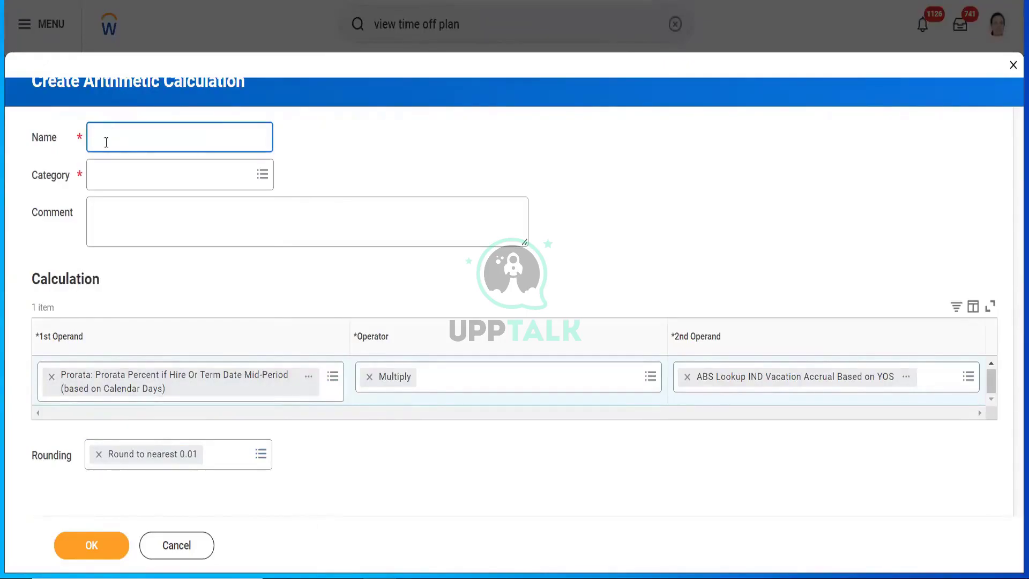
type("ABS")
type("Annual")
type("Accural")
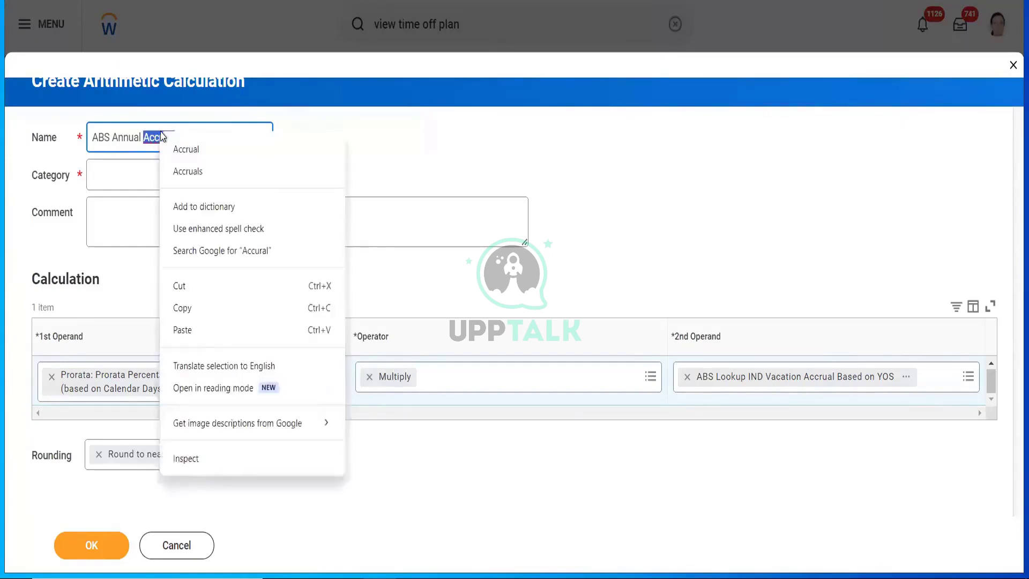
left_click(186, 149)
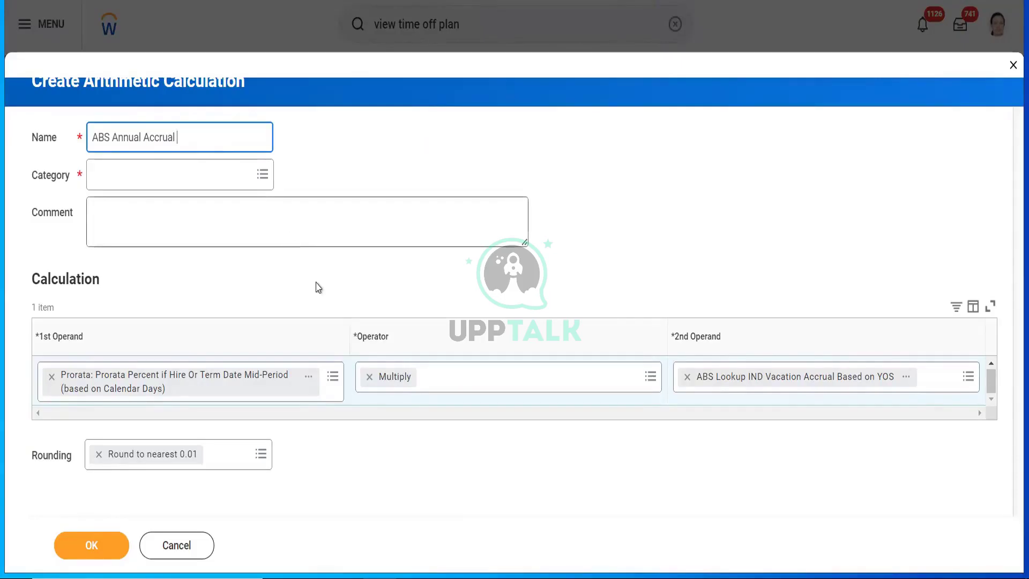
left_click(308, 377)
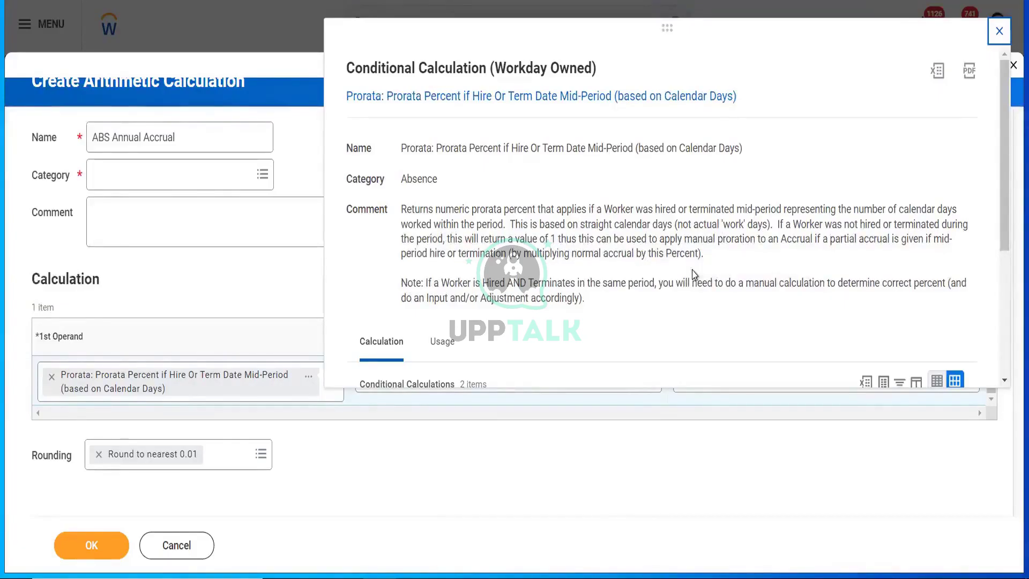
left_click(212, 220)
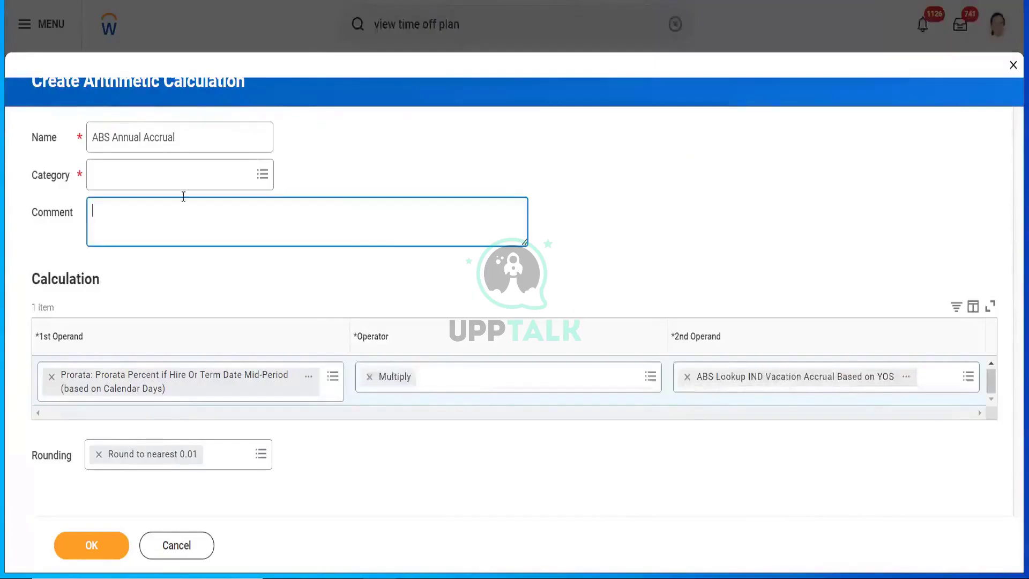
Step: Set the arithmetic calculation's category to Absence, save it, and save the India annual leave accrual with it
left_click(165, 177)
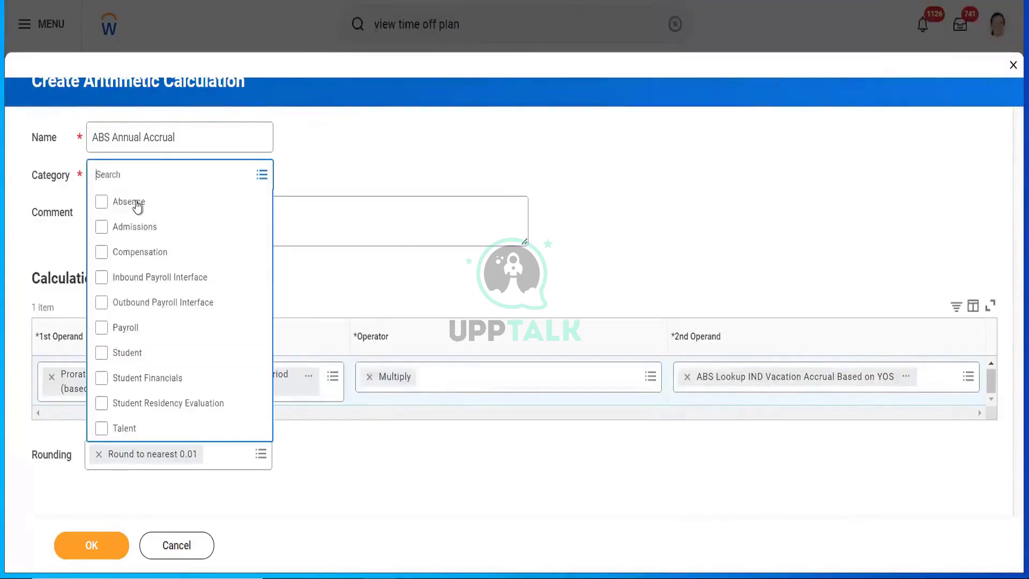
left_click(134, 202)
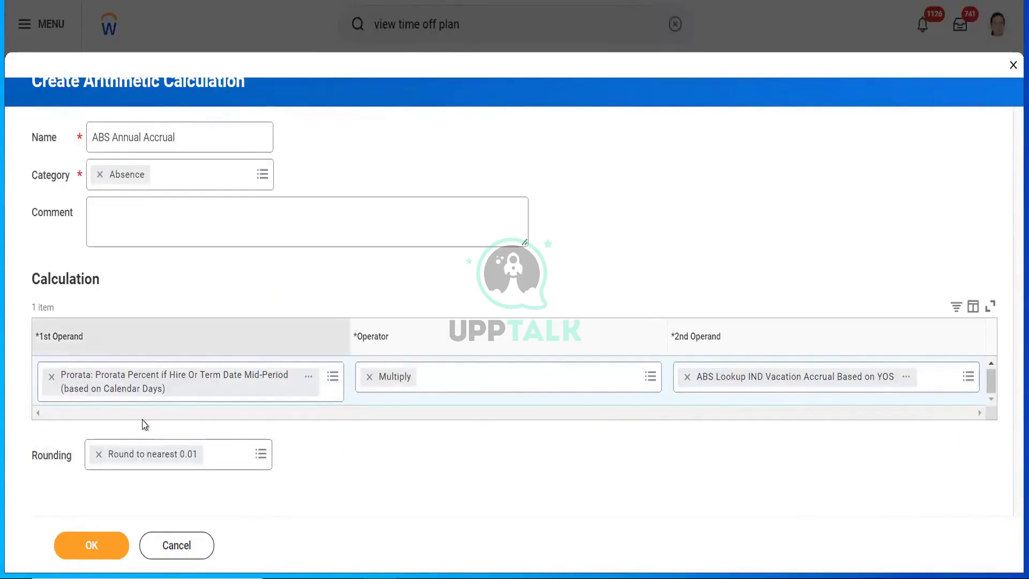
left_click(74, 544)
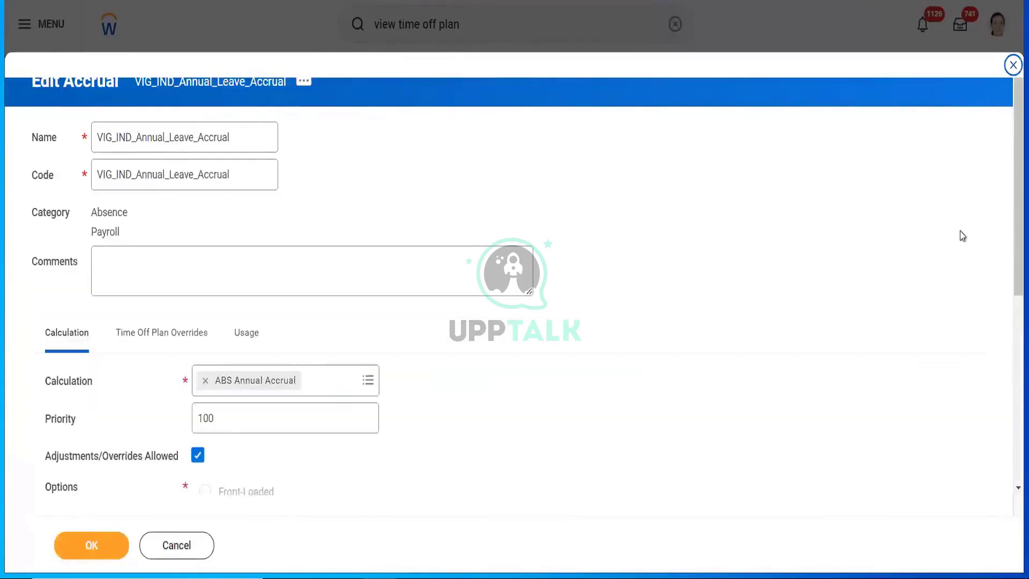
left_click(75, 545)
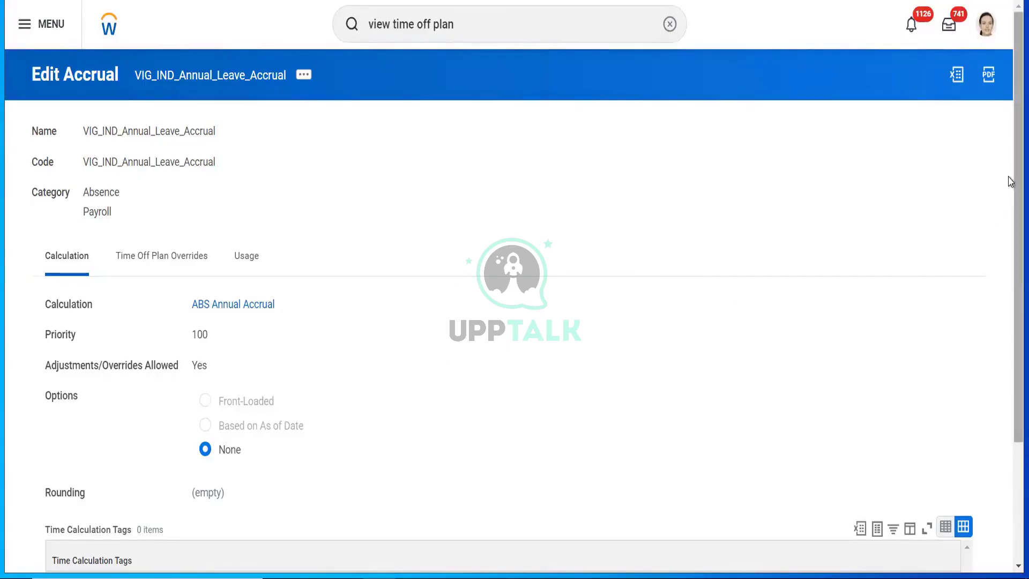
Step: Review the saved accrual and its ABS Annual Accrual calculation, and dismiss the Edit Accrual prompt
scroll(1009, 184, "down", 3)
scroll(1009, 191, "up", 2)
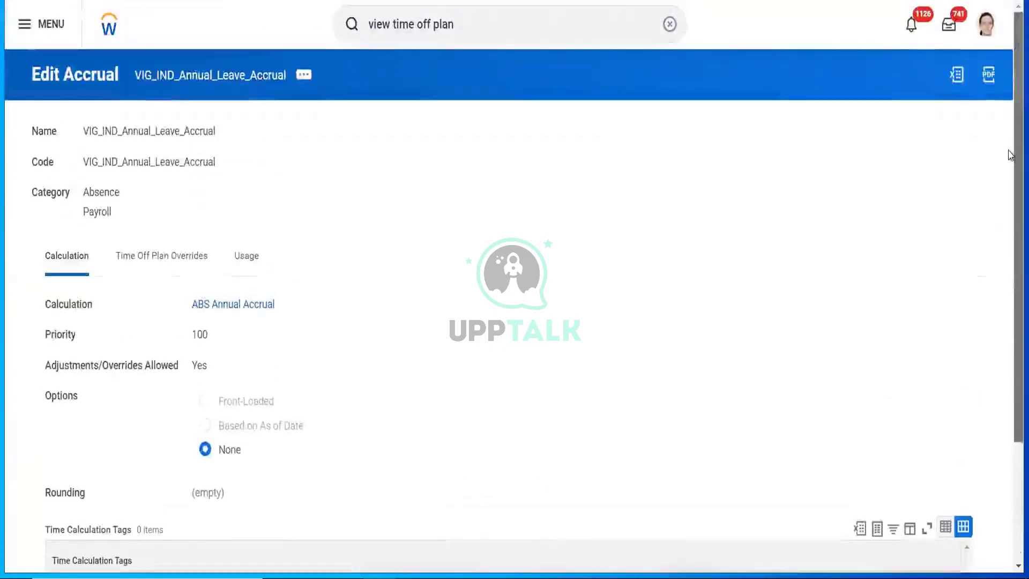
left_click(211, 302)
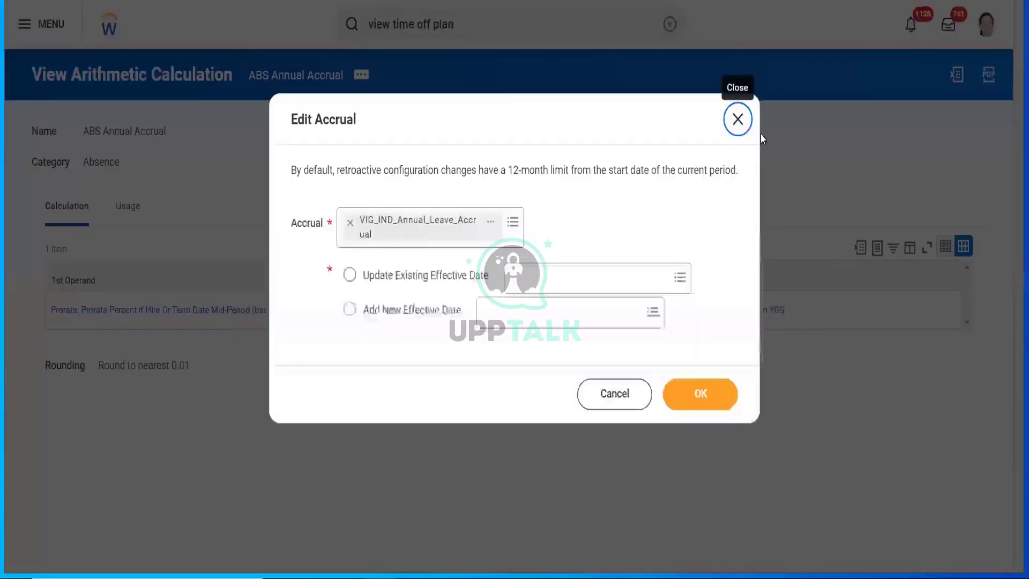
left_click(738, 120)
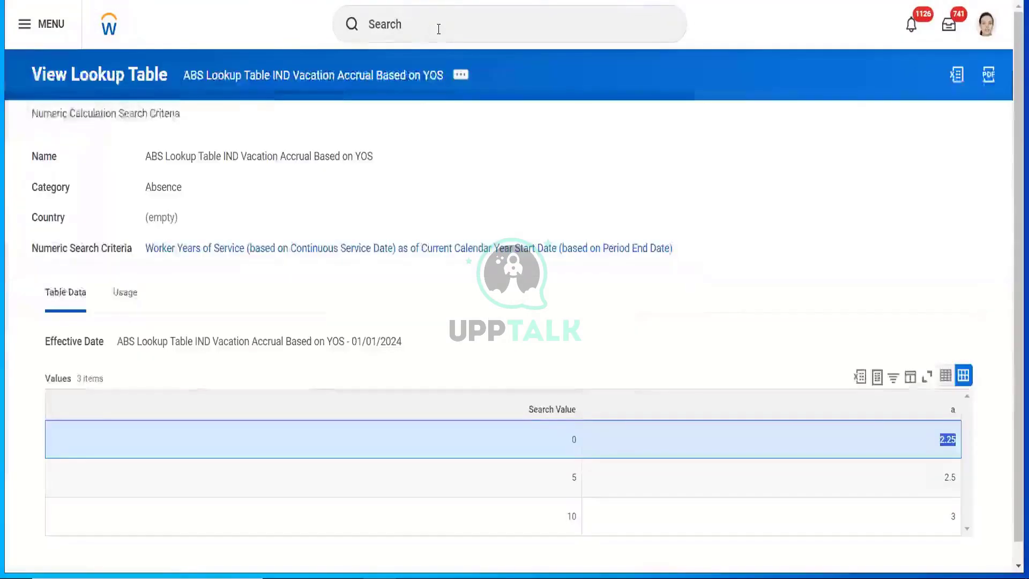
left_click(438, 29)
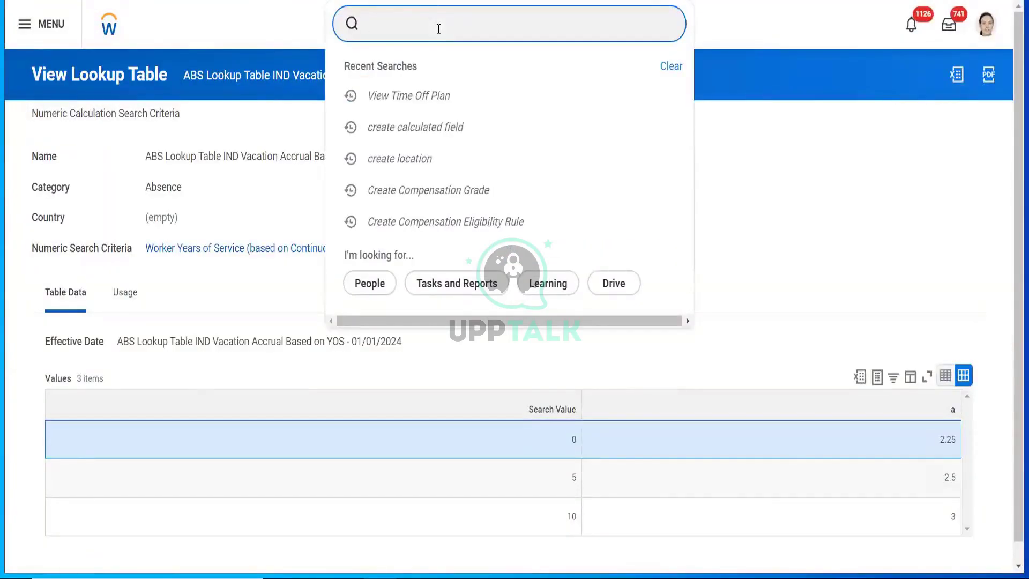
type("all worker")
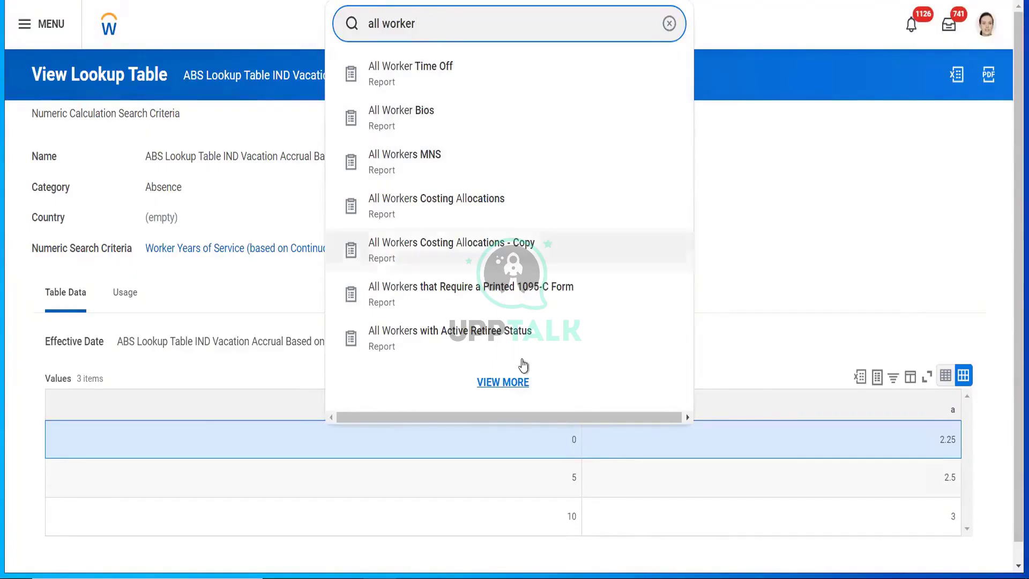
left_click(509, 383)
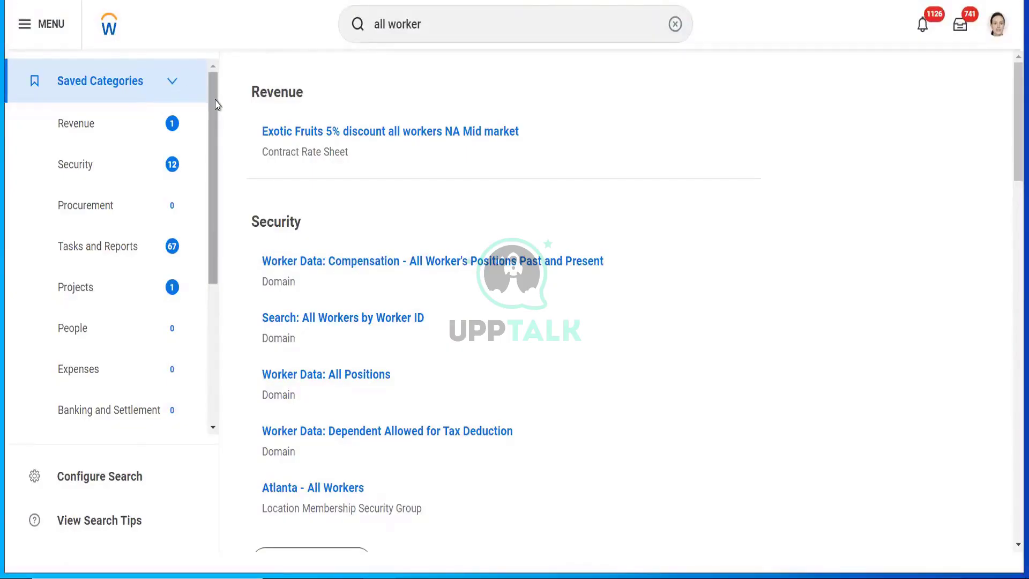
scroll(210, 246, "down", 5)
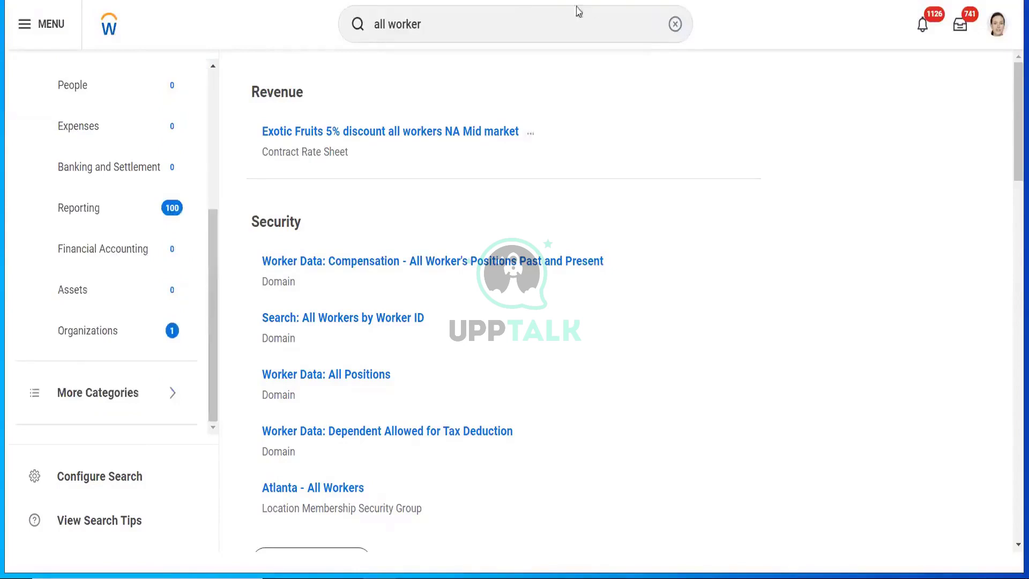
left_click(675, 24)
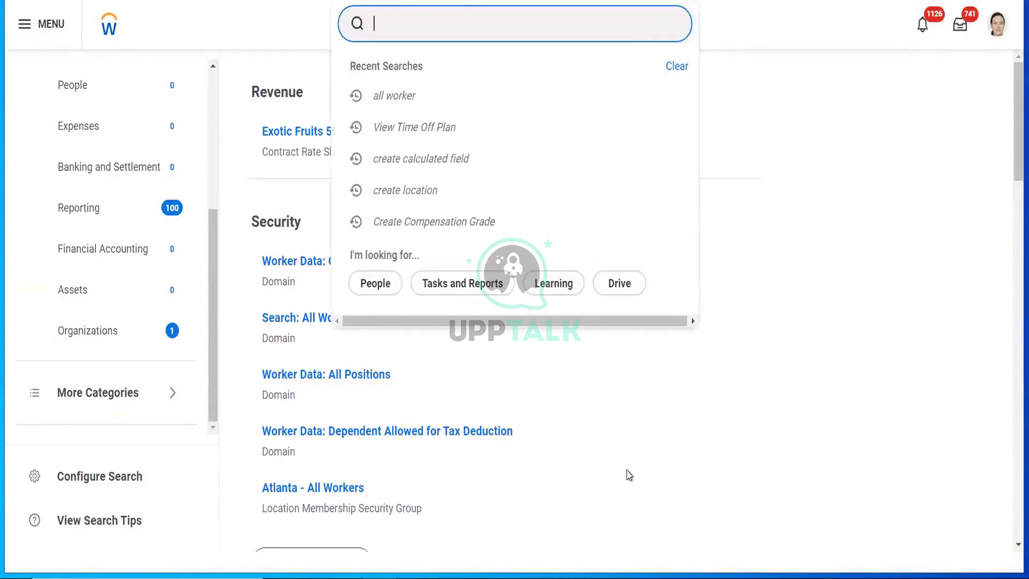
Step: Search for the India location, open the profile of a worker based there and review the job details and hire date
type("in")
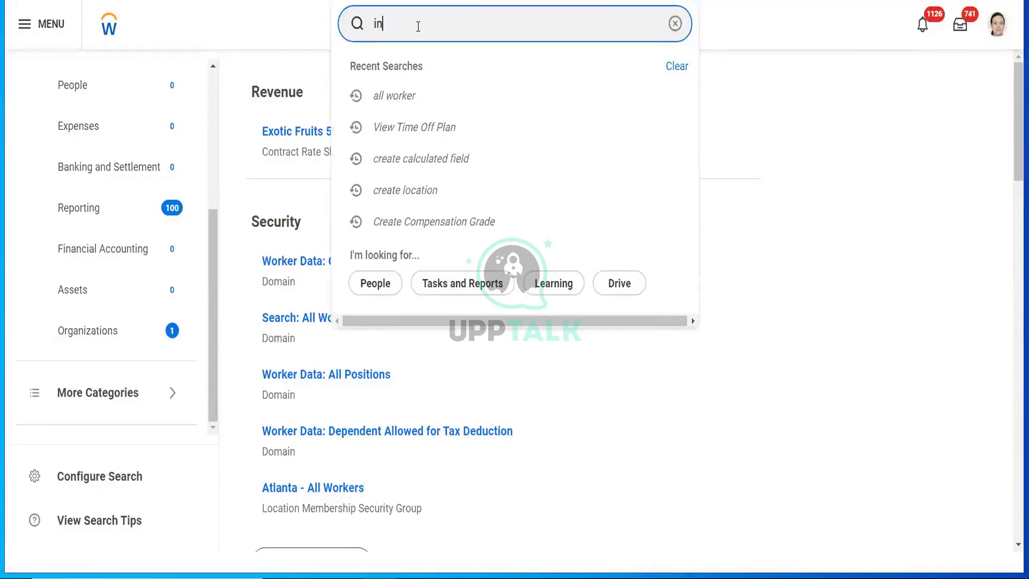
type("dia")
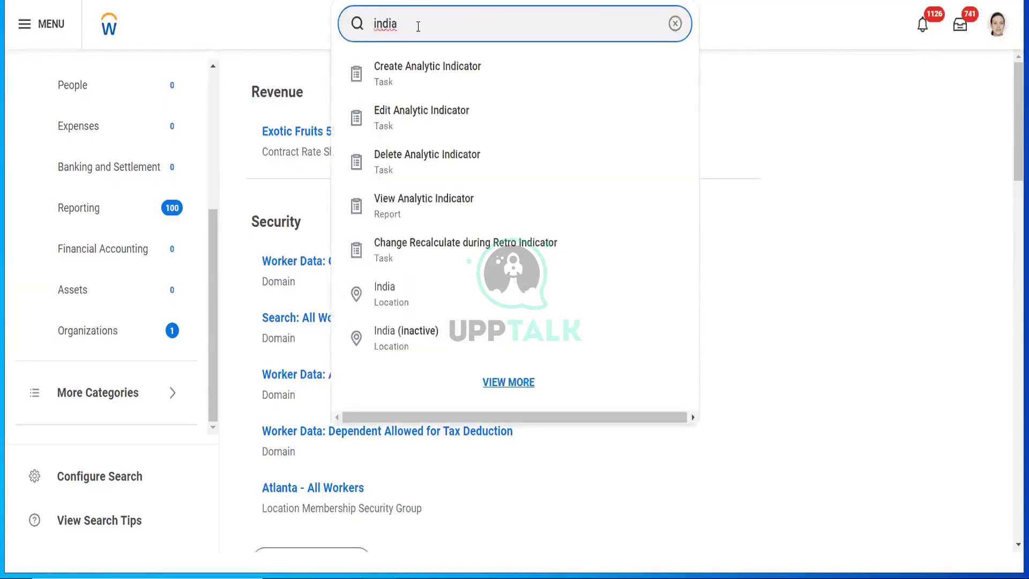
left_click(388, 293)
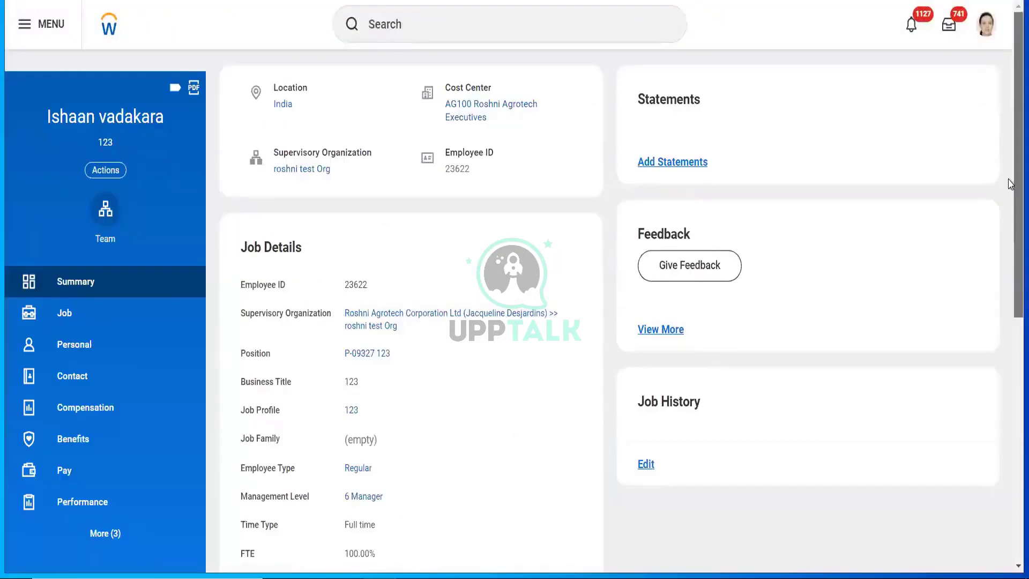
scroll(1009, 300, "down", 5)
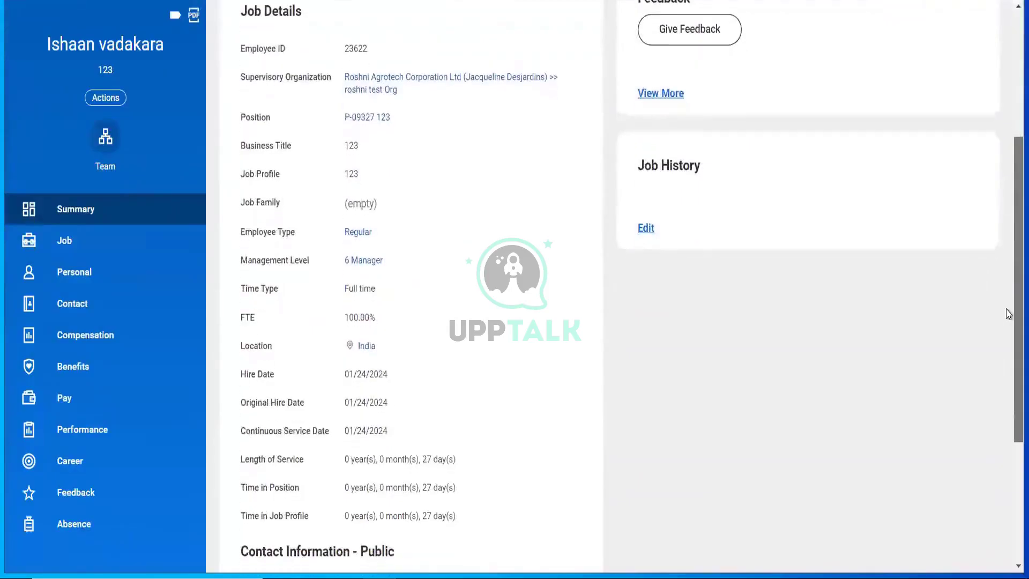
scroll(194, 150, "up", 4)
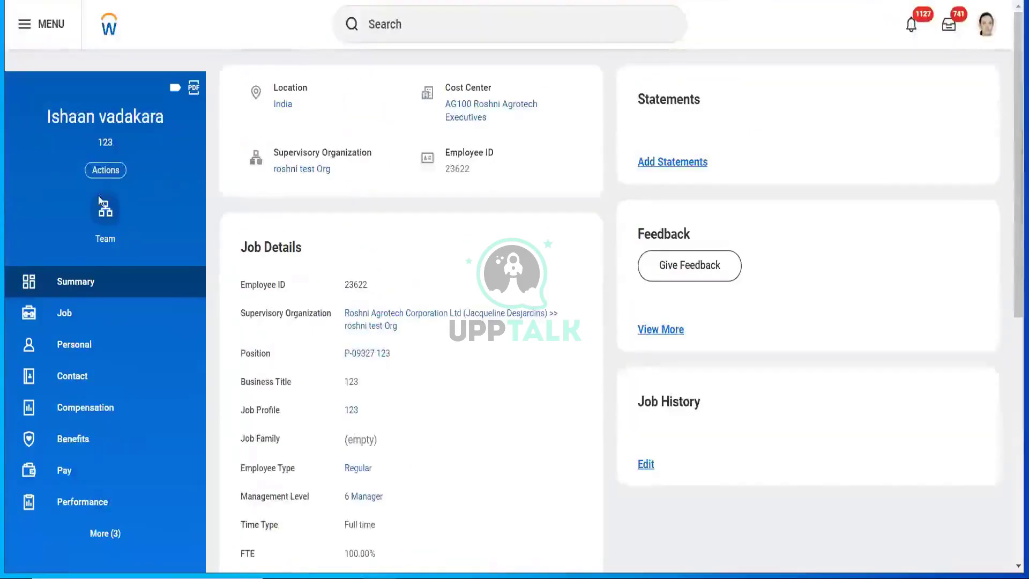
Step: Open the worker's Absence section and examine the absence balances, including the IND Vacation plan
left_click(104, 541)
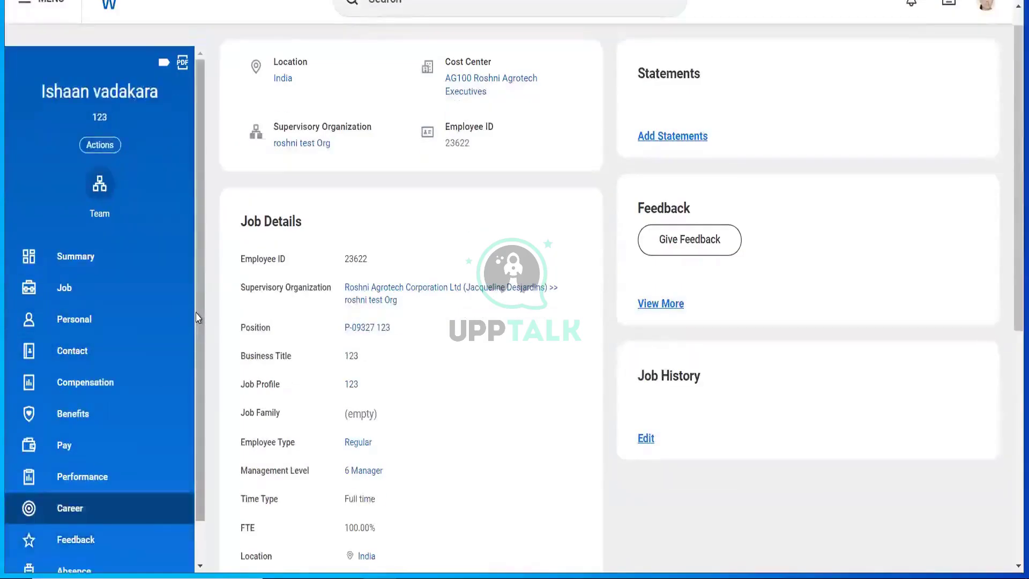
scroll(192, 447, "down", 2)
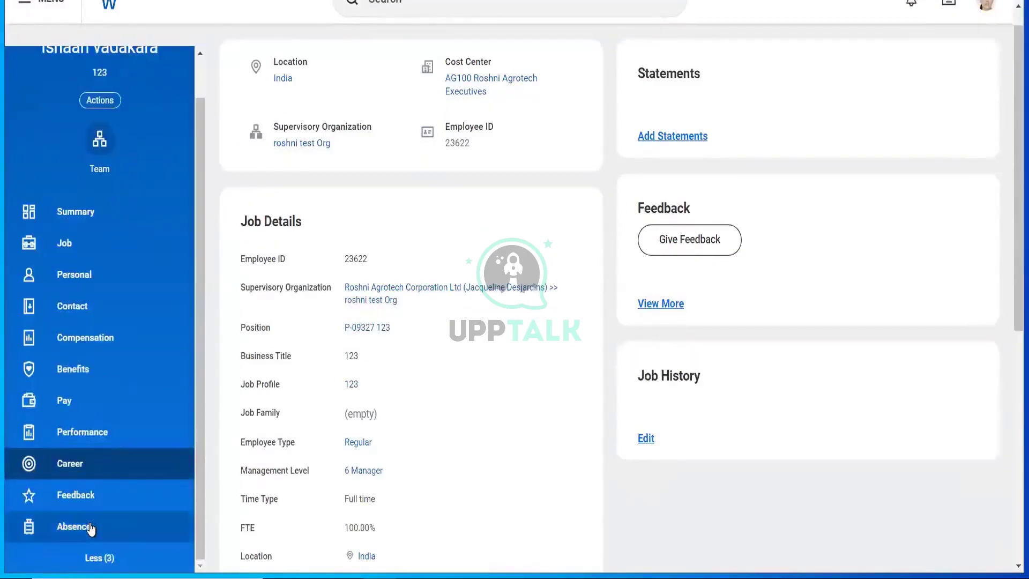
left_click(92, 528)
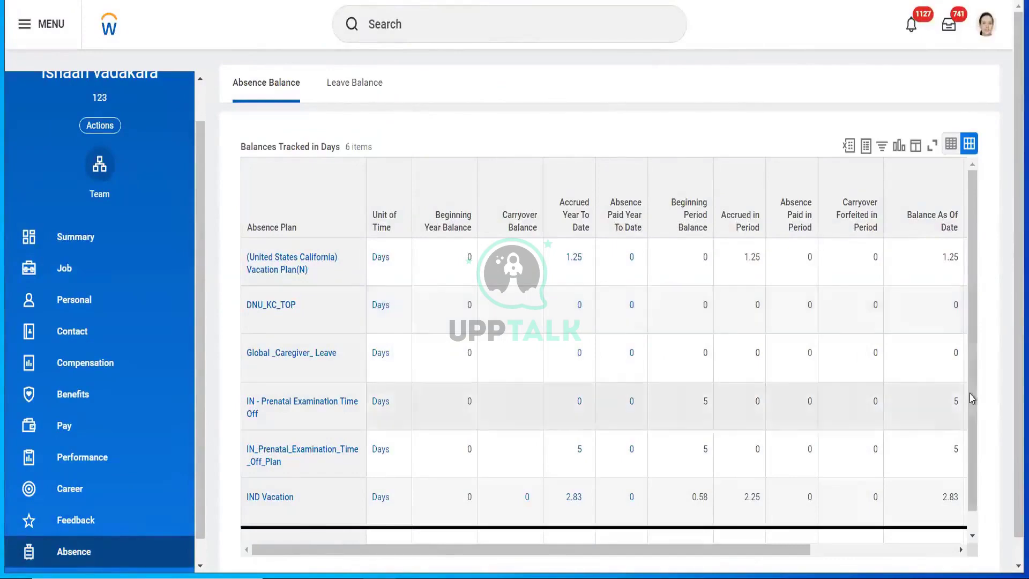
scroll(1009, 268, "down", 1)
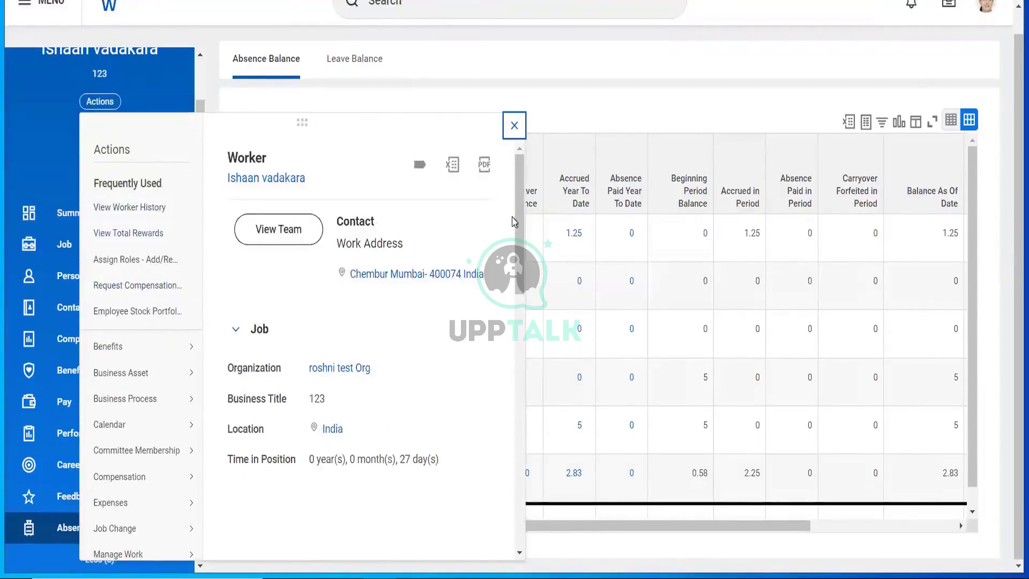
Step: Open View Time Off Results by Period for the worker from the Time and Absence actions
left_click_drag(513, 221, 515, 375)
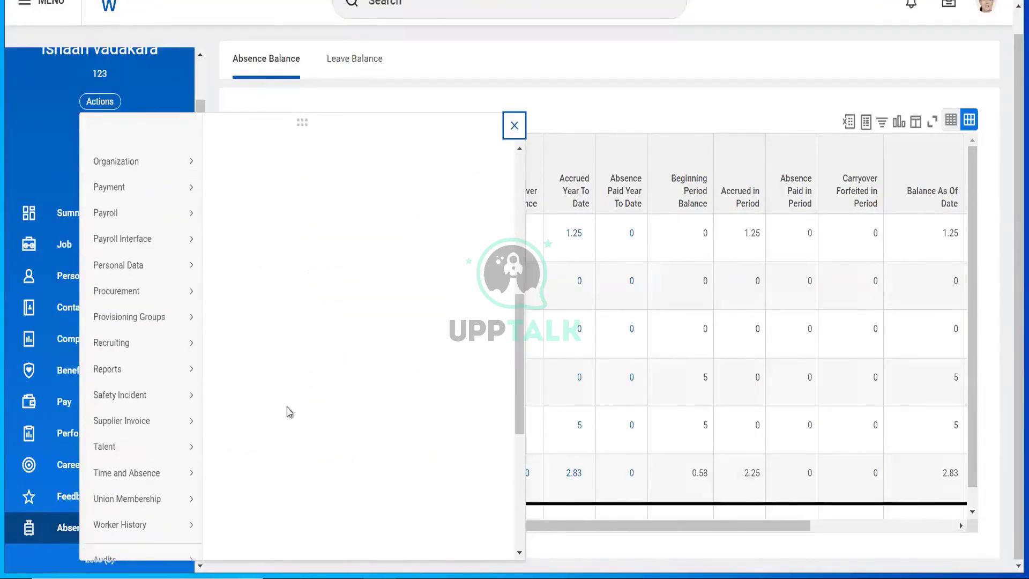
mouse_move(181, 478)
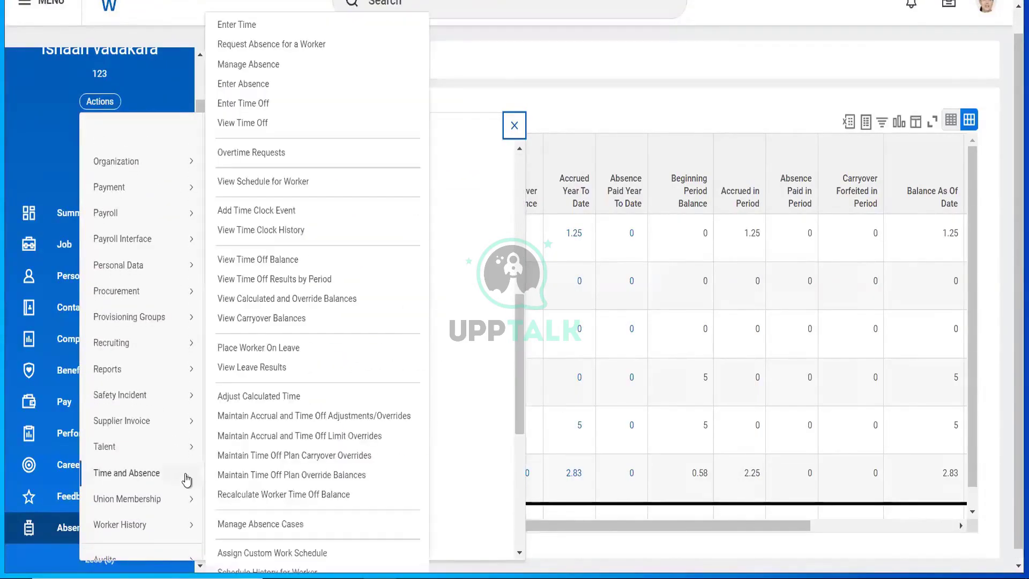
left_click(314, 280)
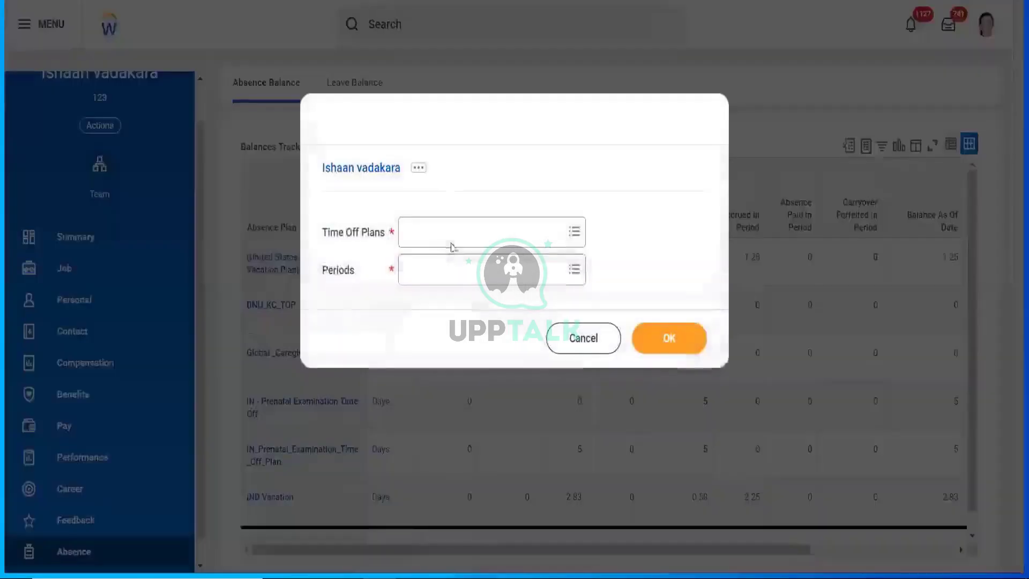
left_click(439, 232)
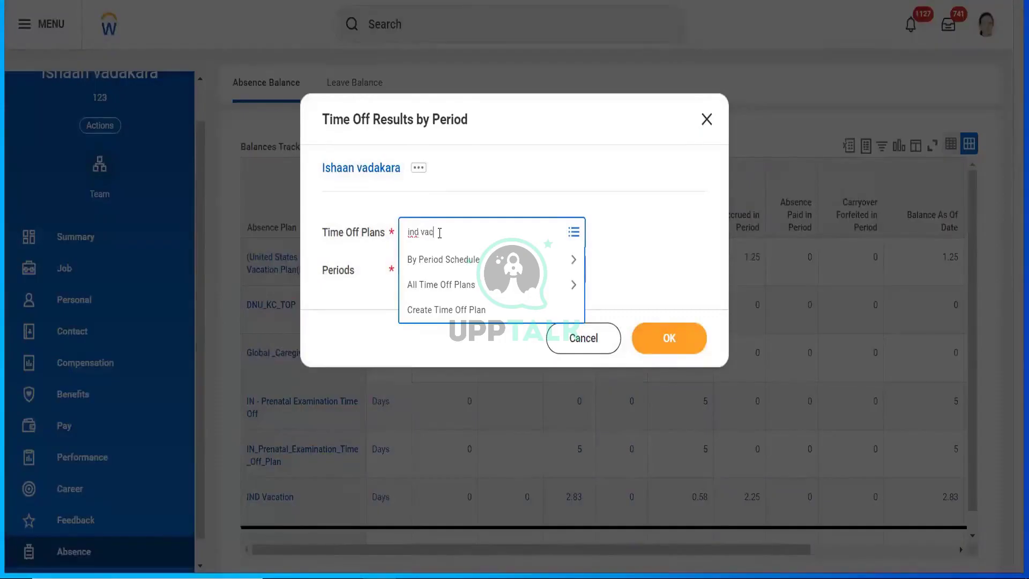
type("ind vacation")
key("Return")
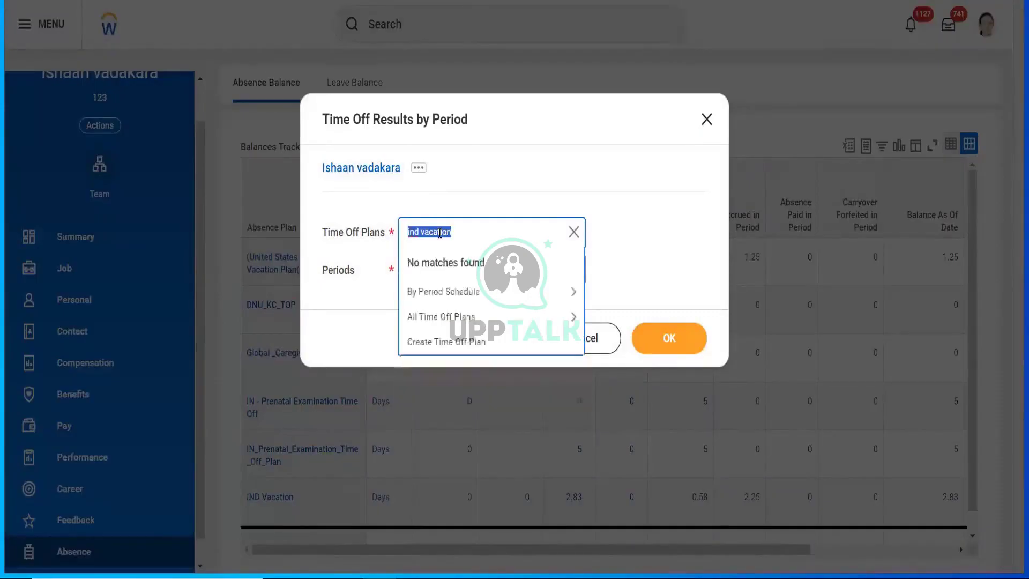
left_click(460, 239)
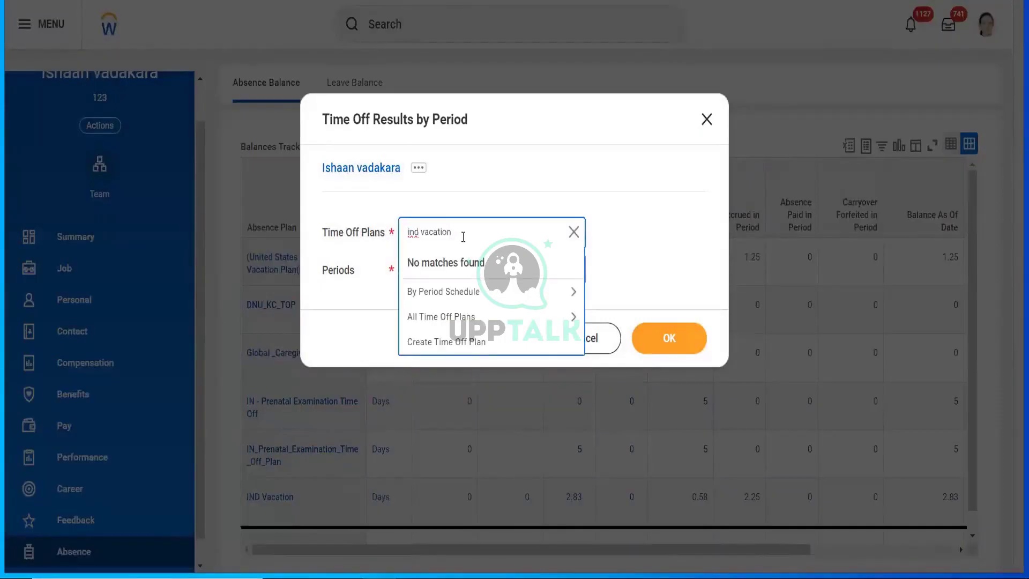
left_click_drag(463, 237, 353, 223)
type("vac")
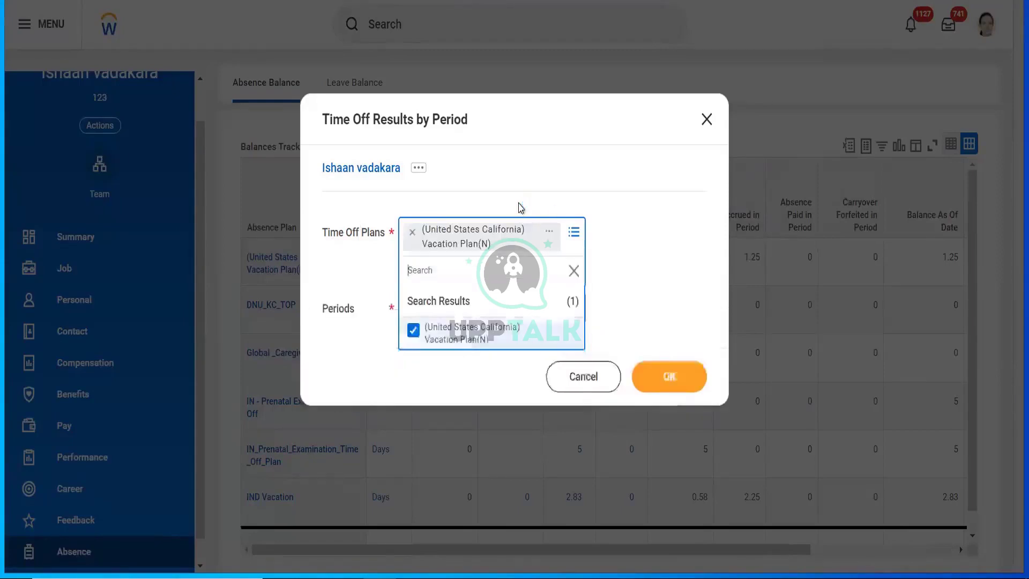
left_click(413, 235)
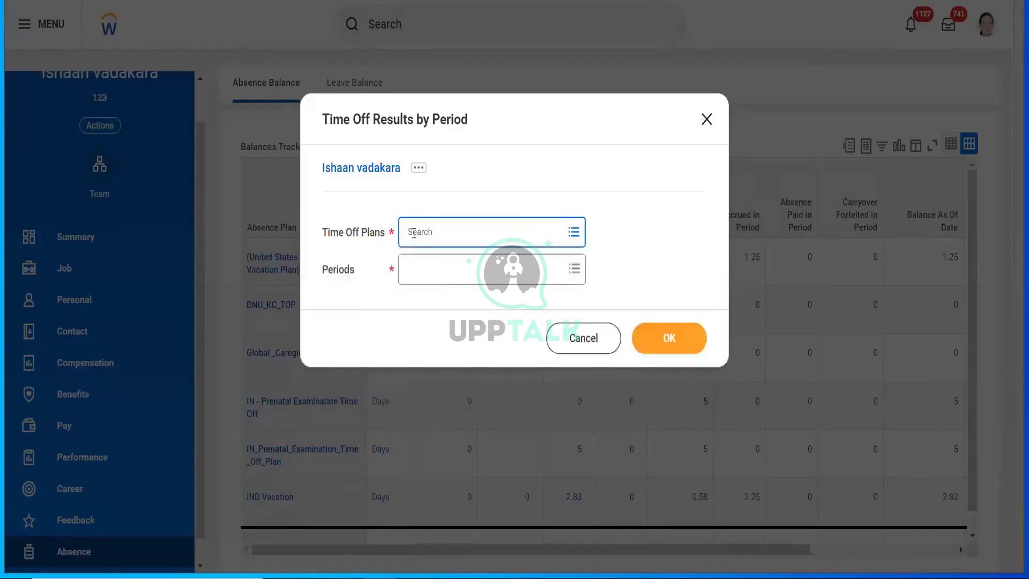
Step: Choose IND Vacation from all time off plans as the plan for the results
left_click(442, 227)
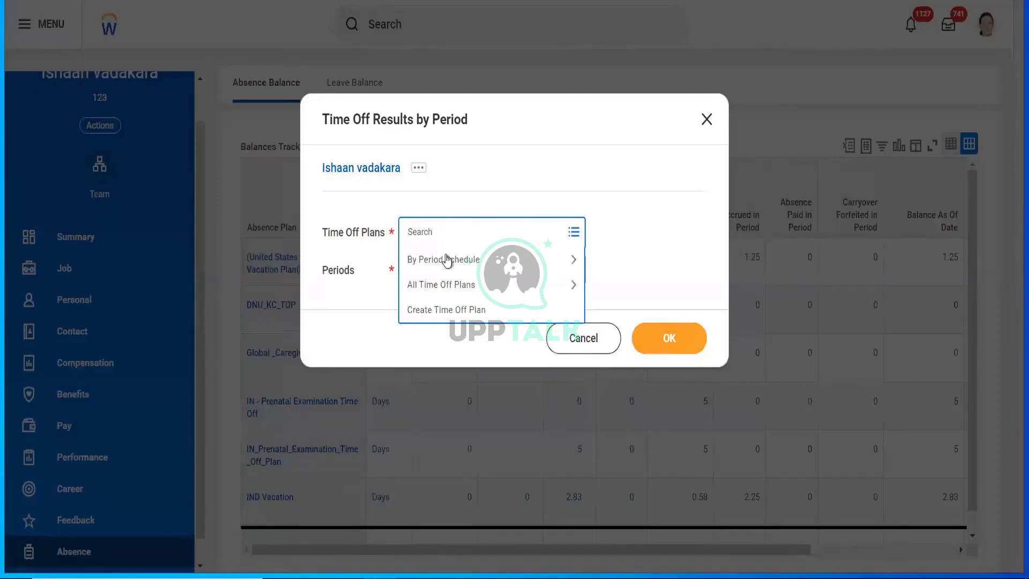
left_click(449, 288)
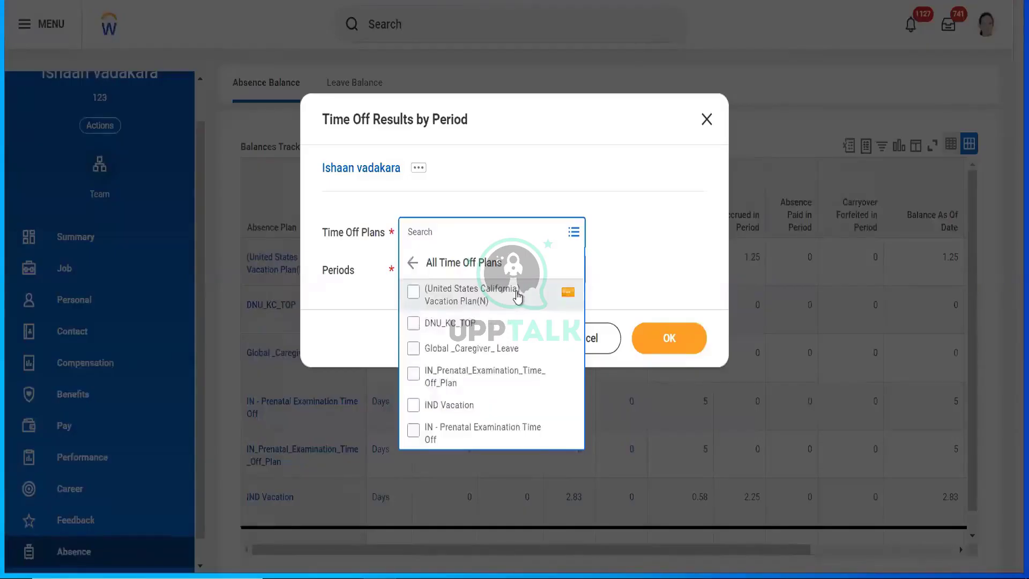
left_click(453, 410)
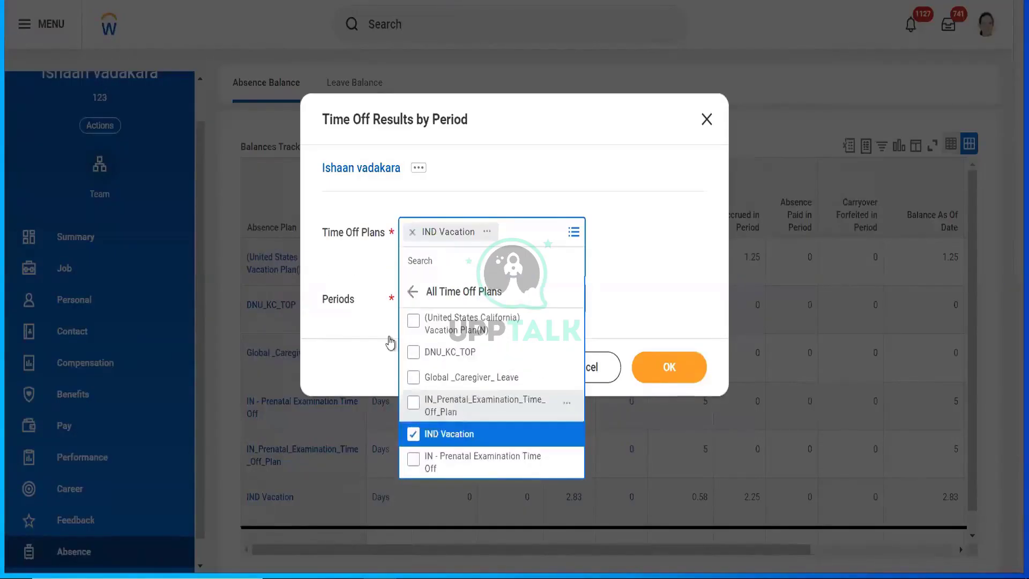
left_click(375, 277)
Step: Select the monthly periods from 01/01/2024 through 05/31/2024 for the IND Vacation results
left_click(435, 282)
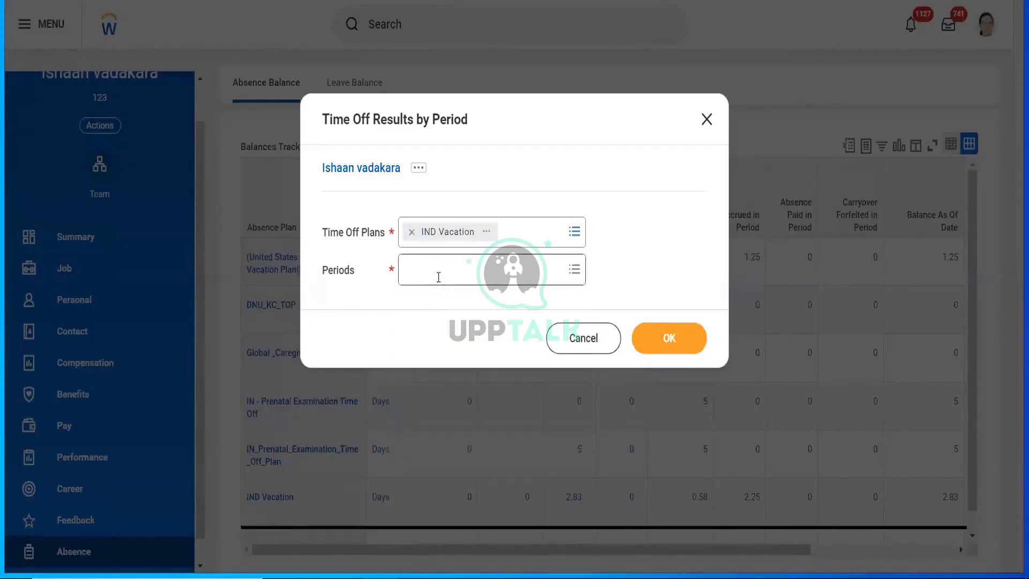
left_click(438, 328)
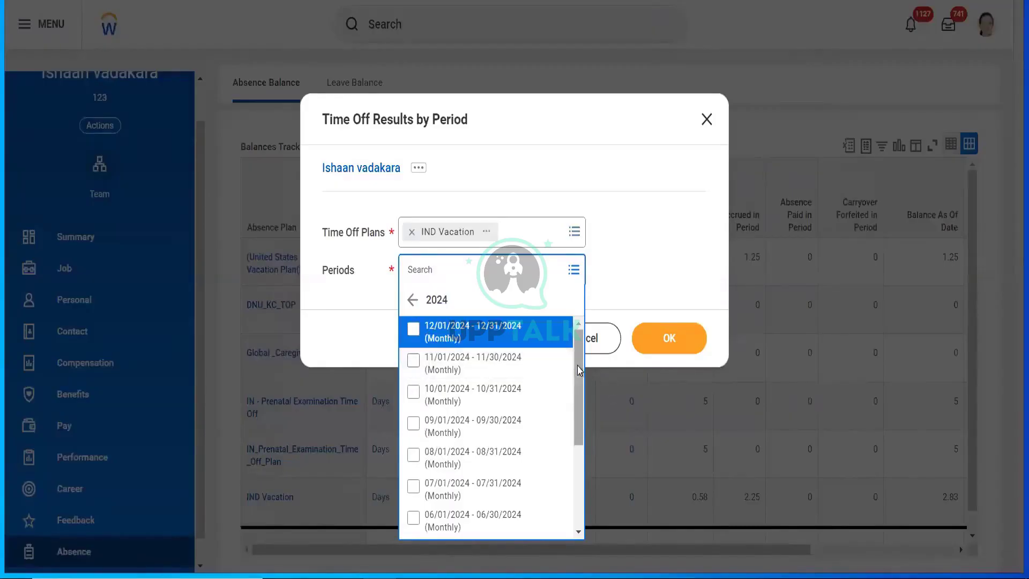
scroll(575, 385, "down", 3)
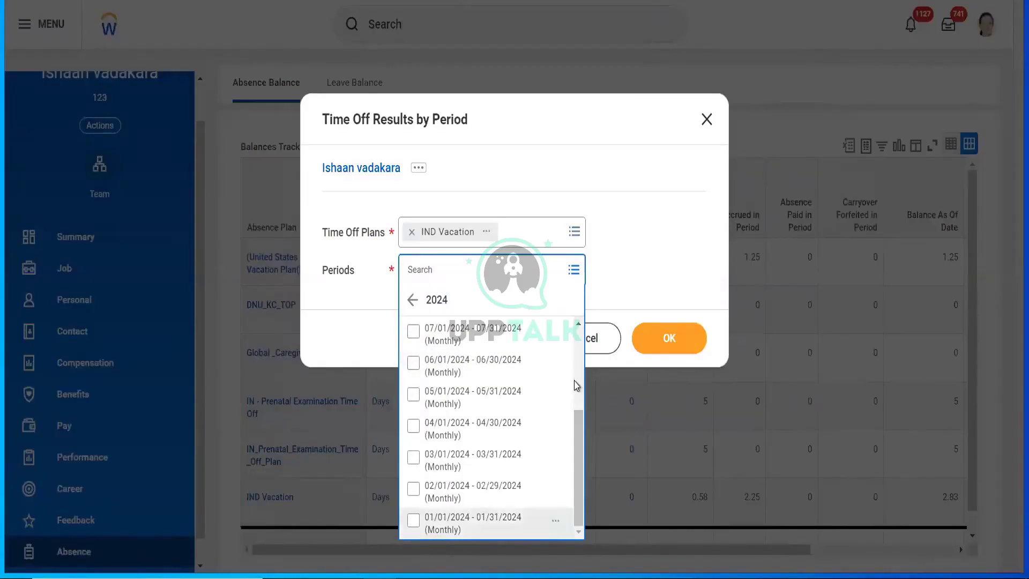
left_click(443, 523)
left_click(443, 223)
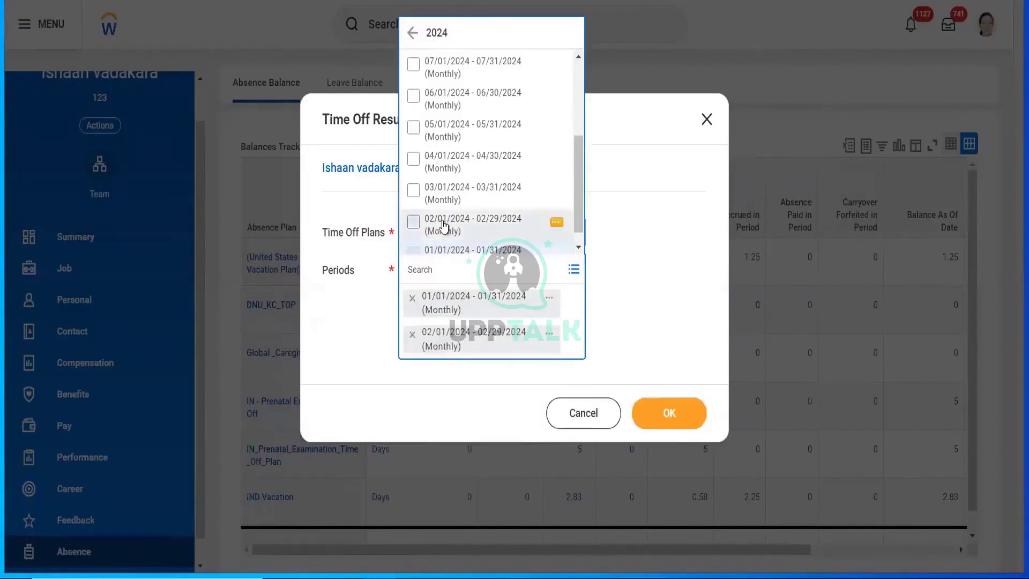
left_click(436, 194)
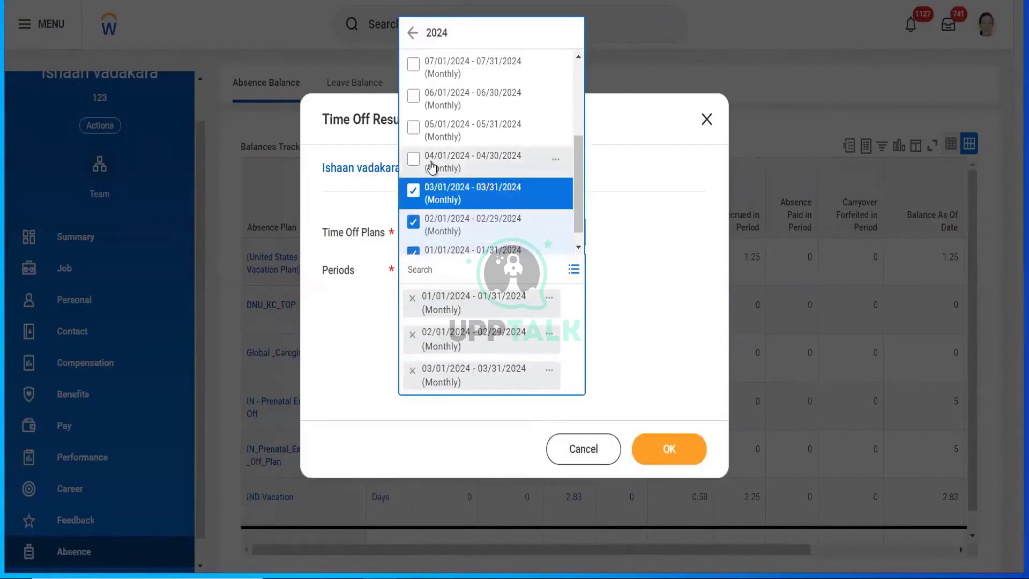
left_click(432, 167)
left_click(430, 133)
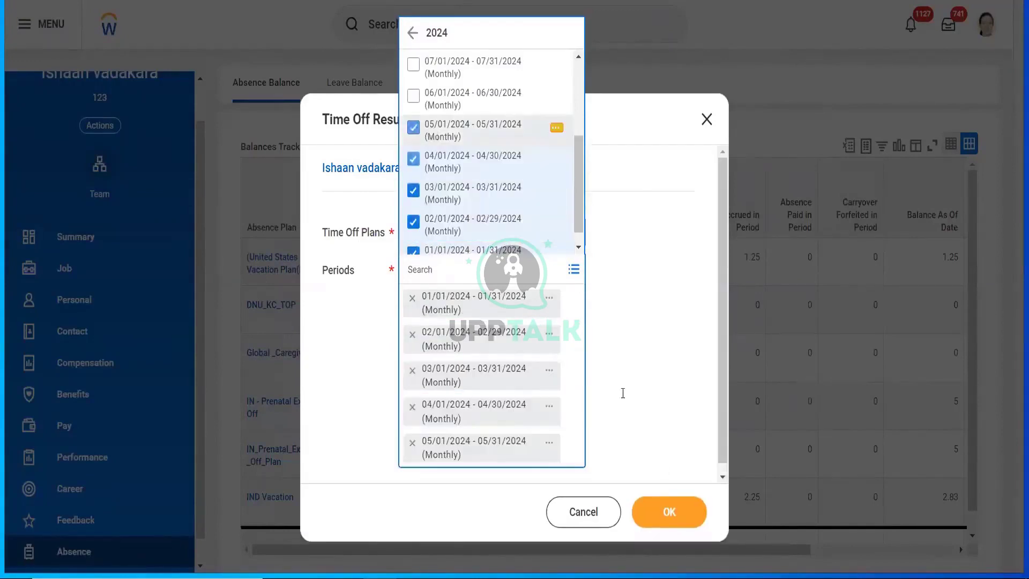
Step: Run Time Off Results by Period with the selected plan and months and examine the accruals in each period
left_click(665, 494)
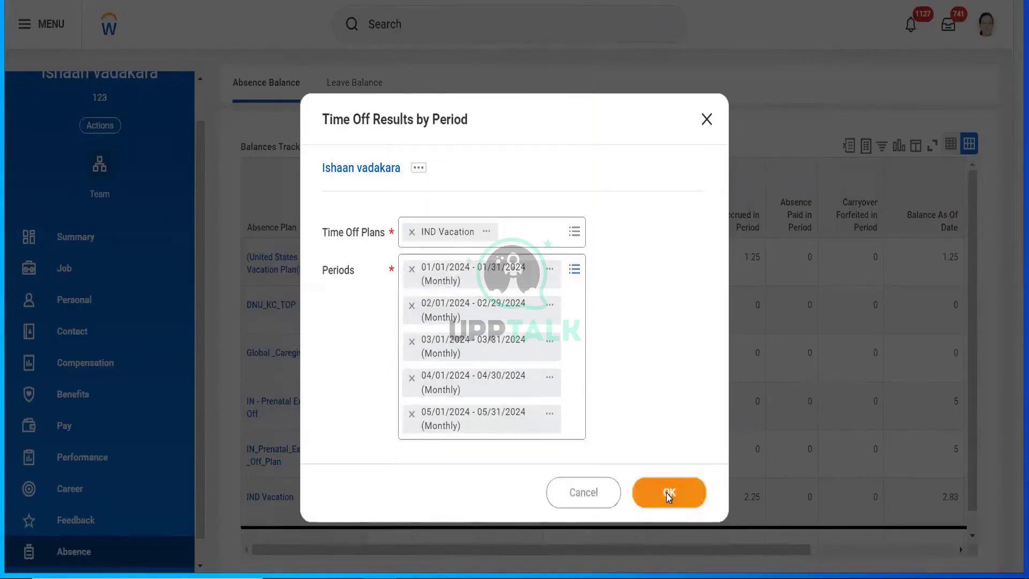
left_click(668, 494)
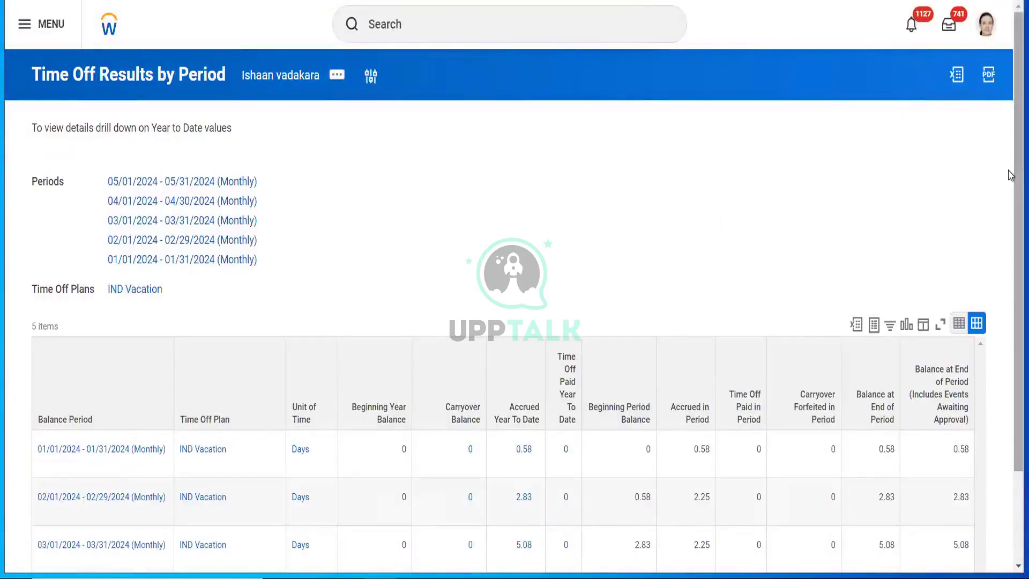
scroll(1009, 252, "down", 2)
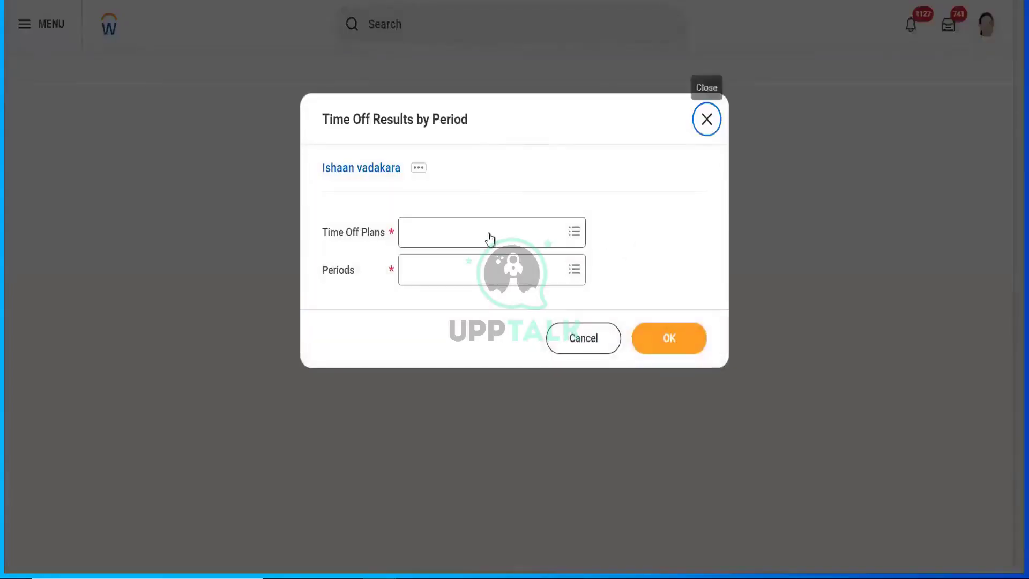
Step: In the reopened Time Off Results by Period prompt, choose IND Vacation from all time off plans
left_click(489, 233)
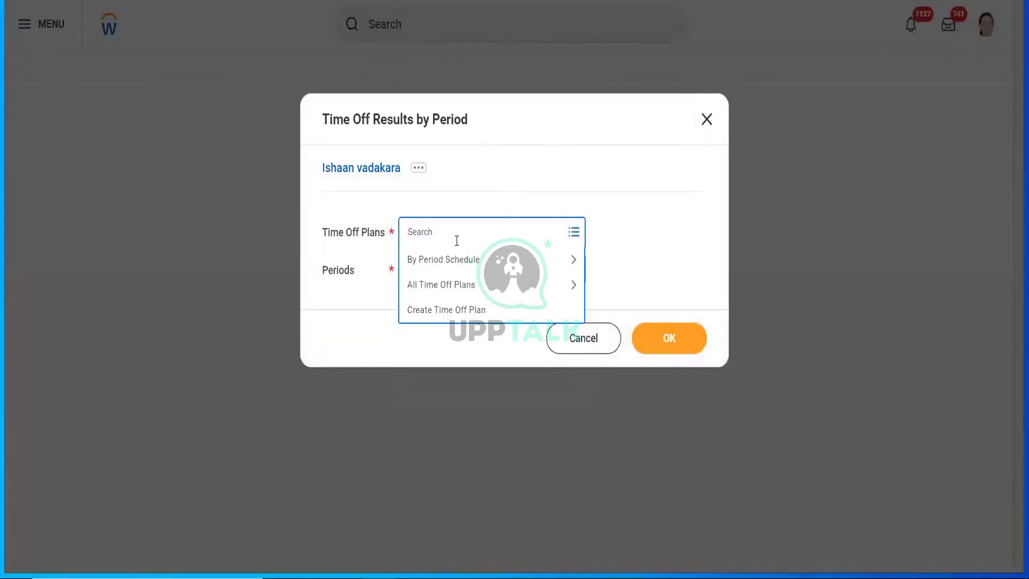
left_click(444, 285)
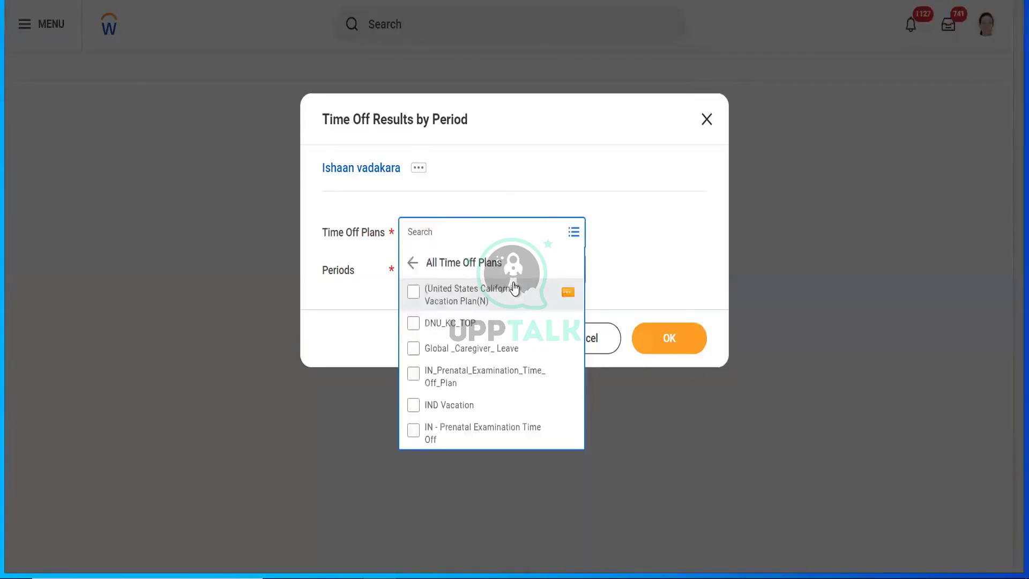
left_click(442, 406)
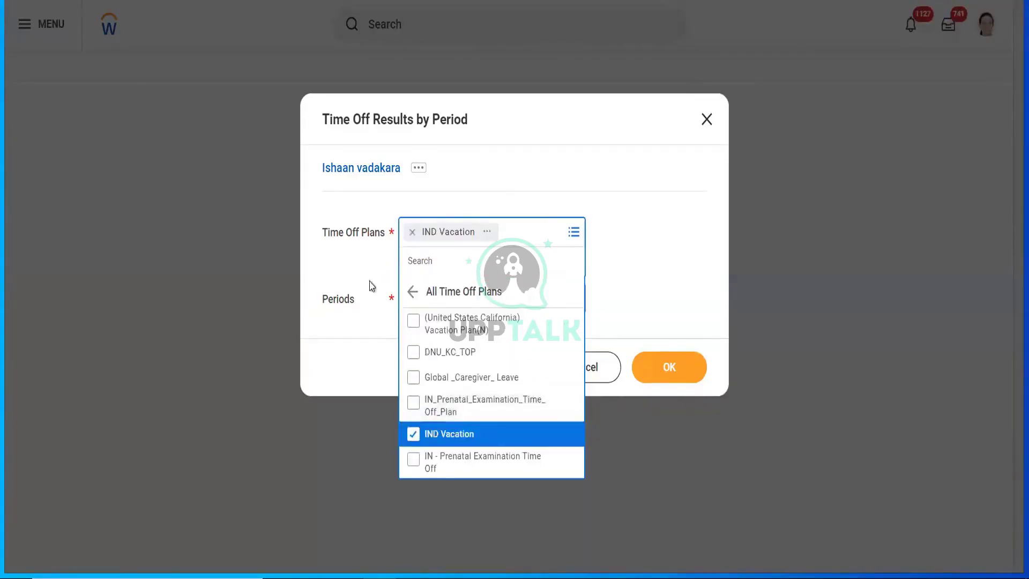
left_click(365, 275)
Step: Select all monthly periods of 2024 and run the time off results
left_click(459, 269)
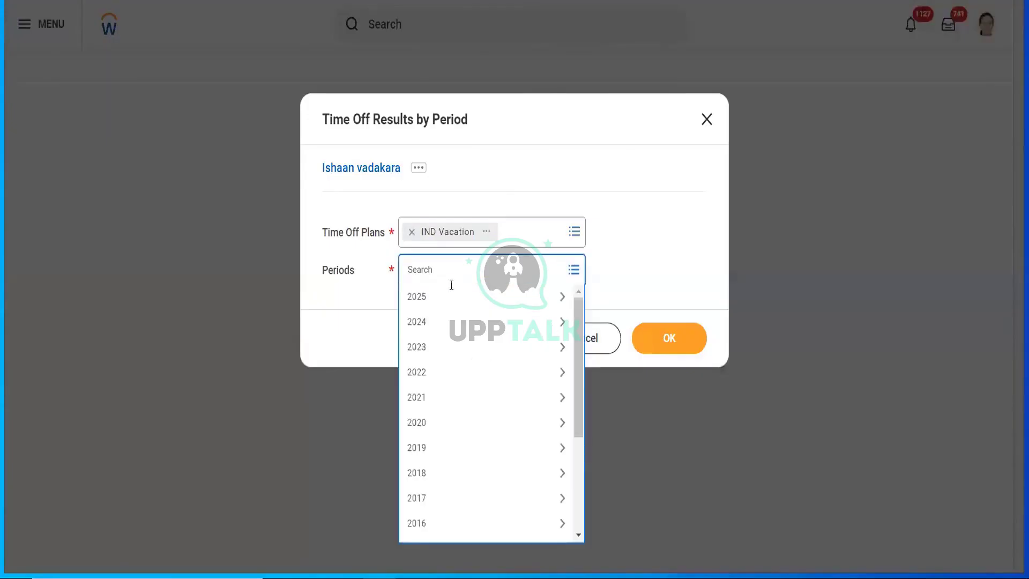
left_click(436, 321)
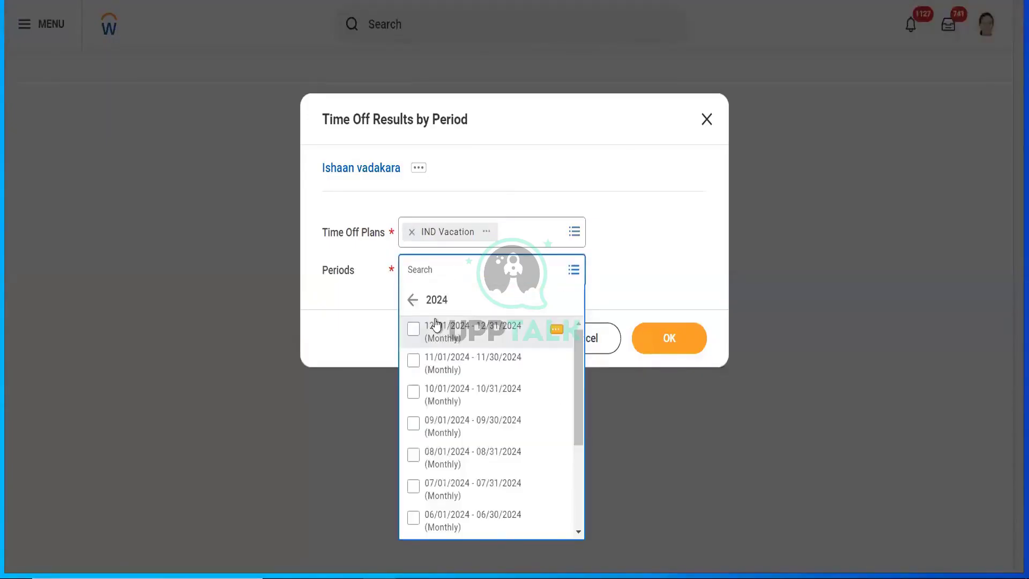
key("ctrl+a")
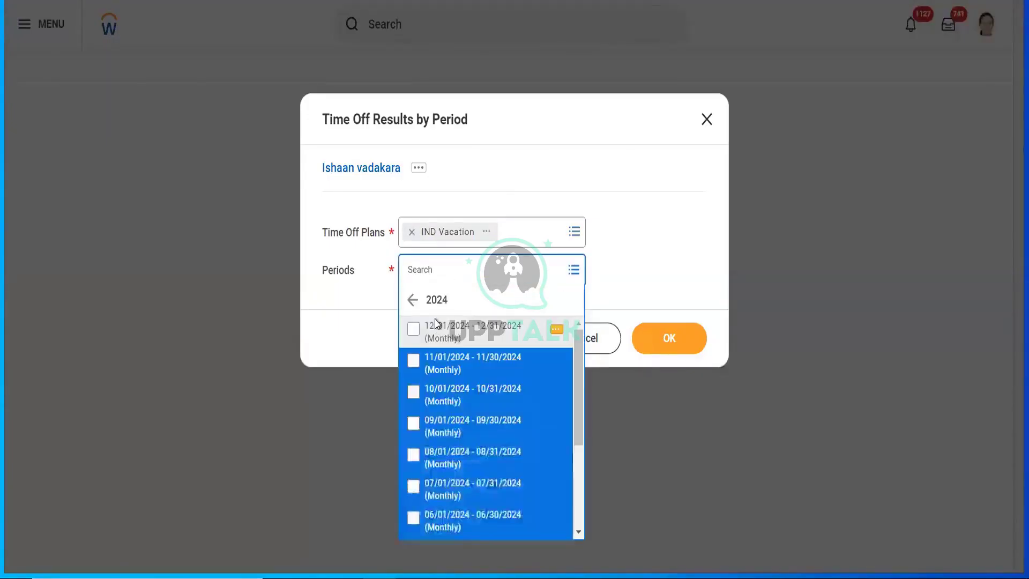
key("Return")
left_click(659, 505)
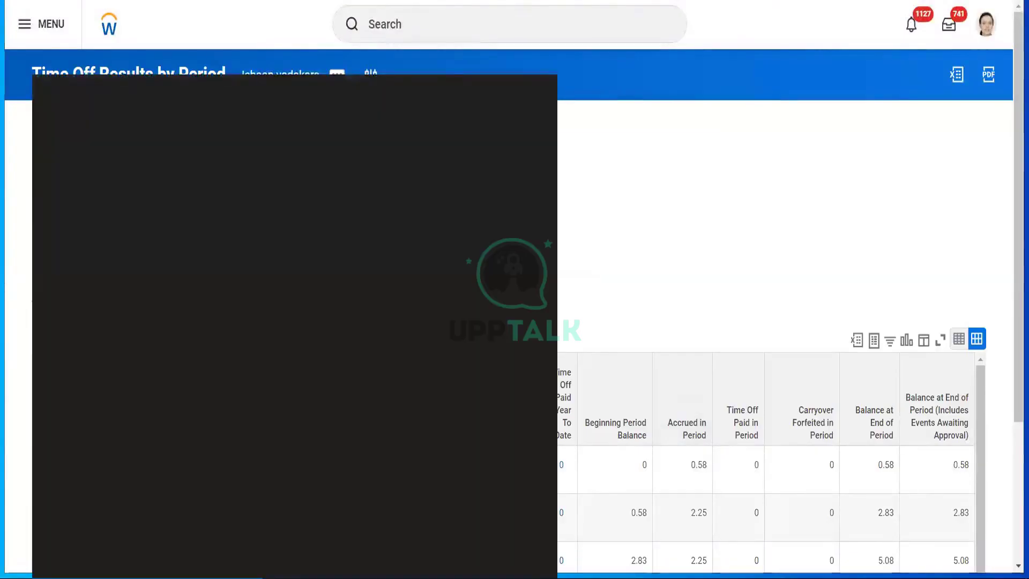
Step: Open the Windows Calculator and divide the monthly accrual of 2.25 by 31 days to get the daily rate
type("calc")
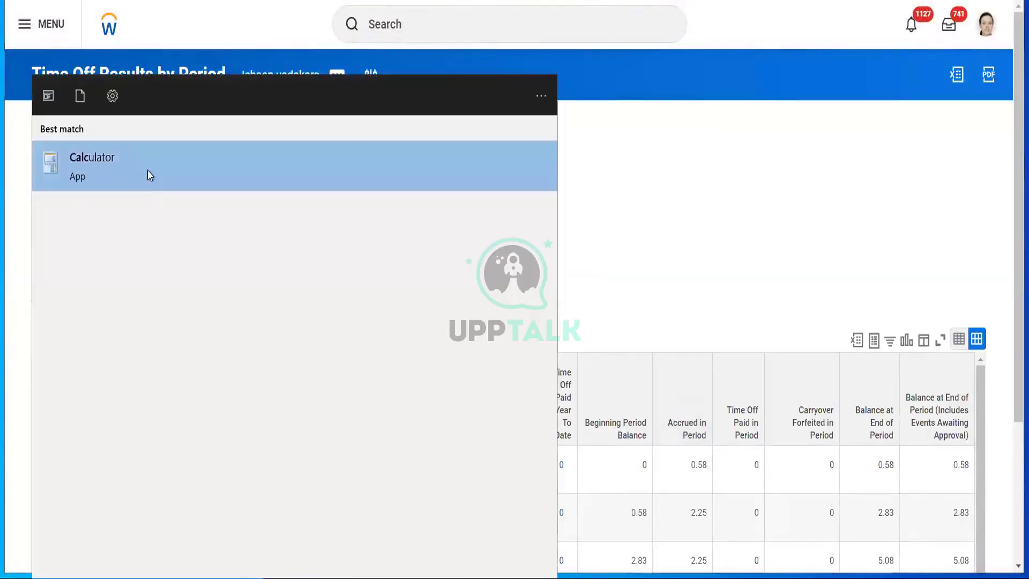
left_click(150, 175)
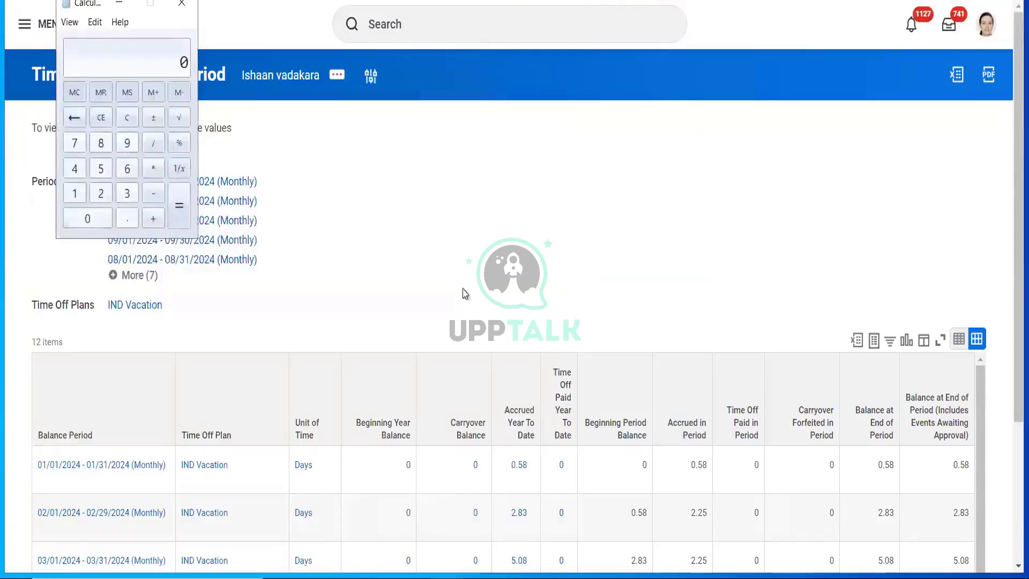
left_click(101, 194)
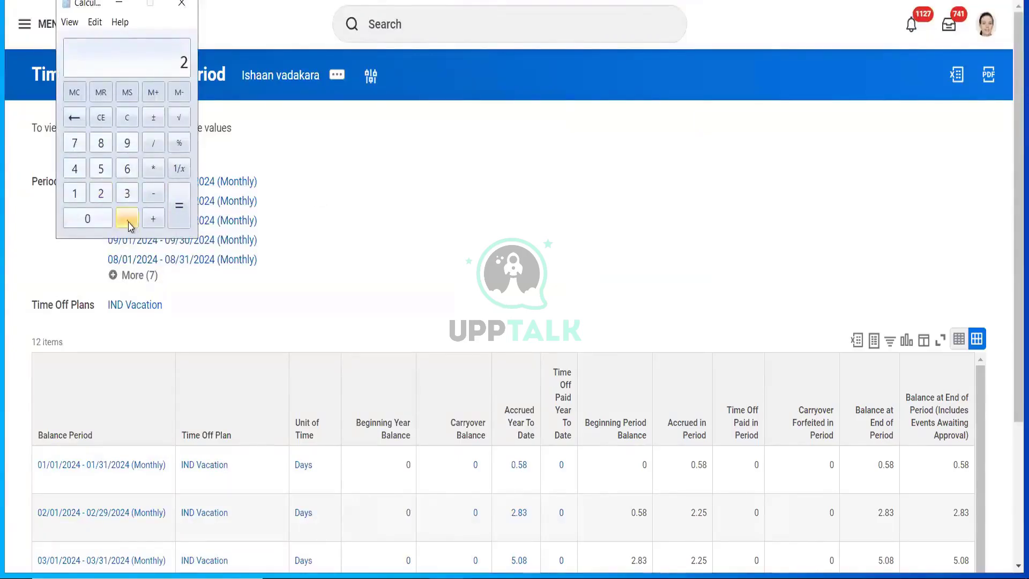
left_click(128, 223)
left_click(101, 193)
left_click(102, 169)
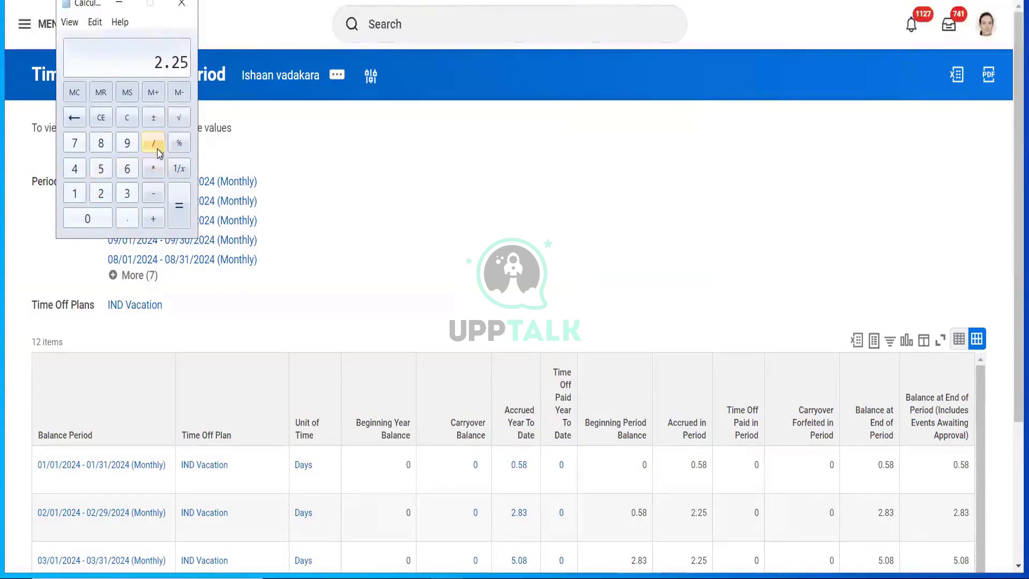
left_click(127, 193)
left_click(74, 198)
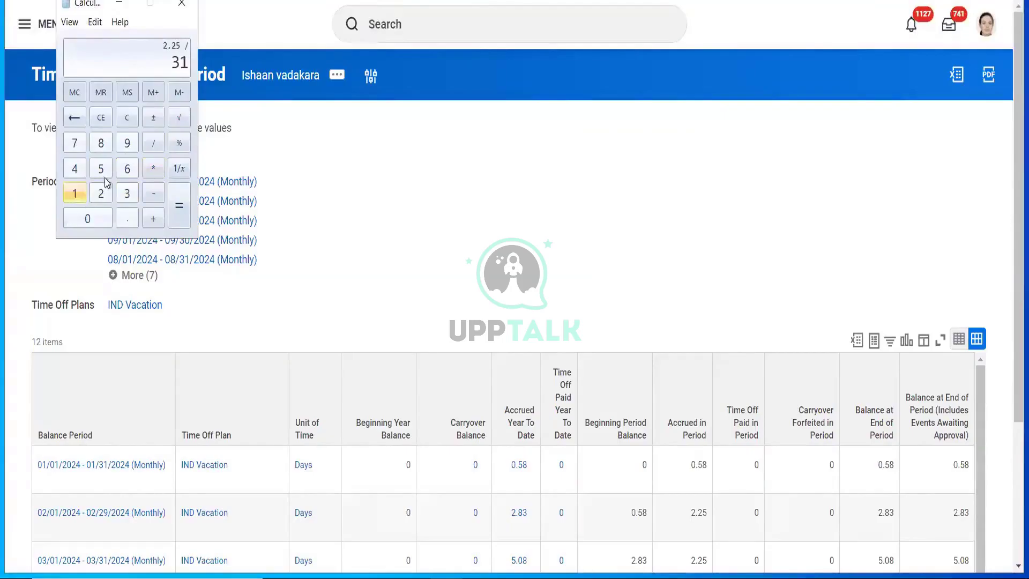
left_click(178, 216)
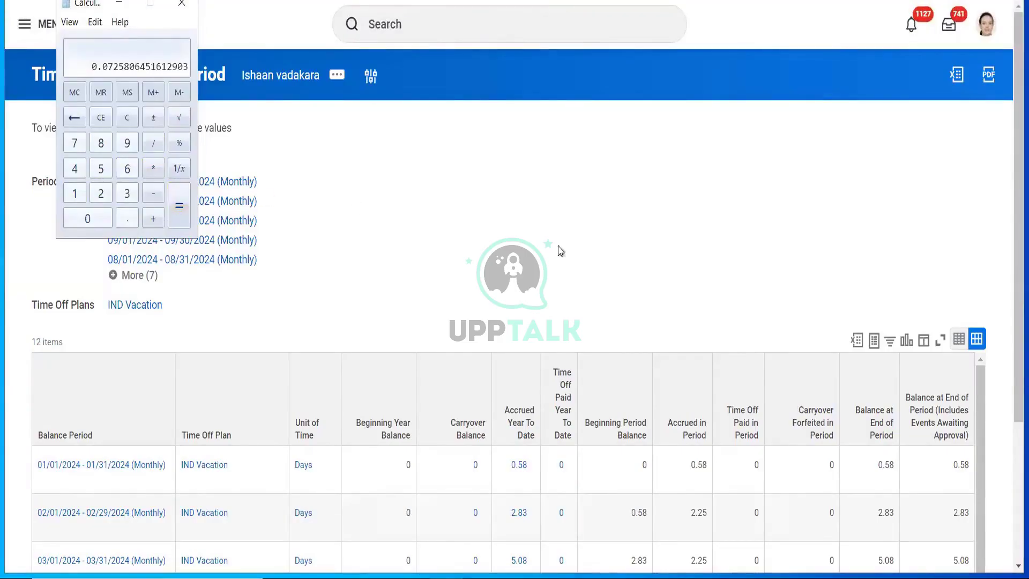
Step: Display January 2024 in the system calendar to count the days from the hire date to month end
left_click(969, 577)
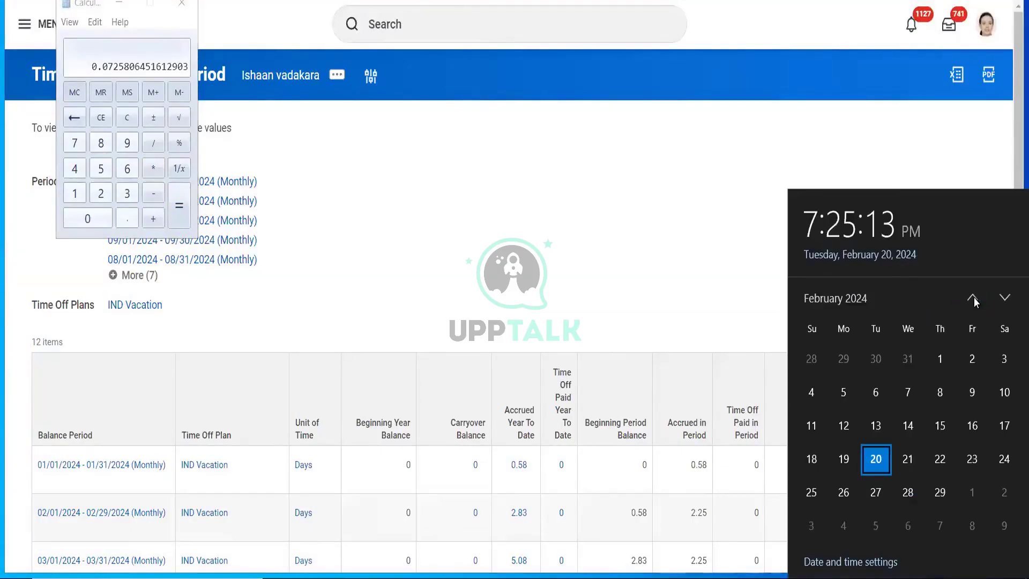
key("Escape")
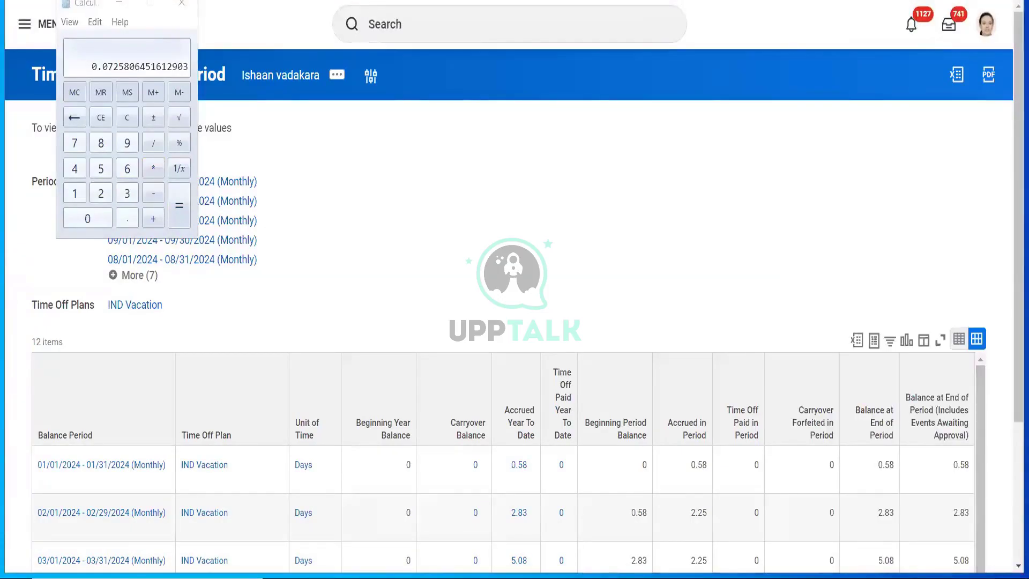
left_click(970, 576)
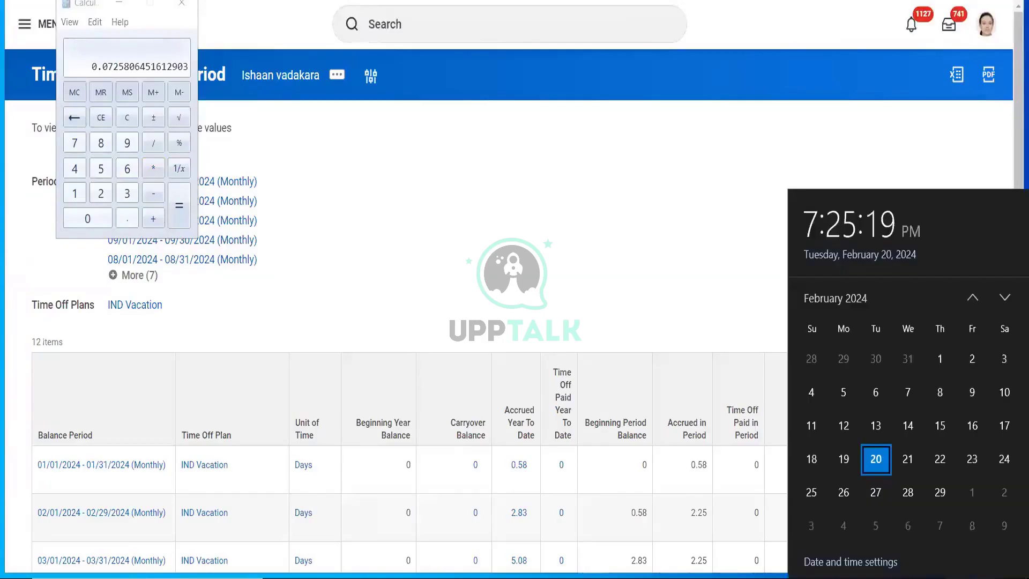
left_click(972, 302)
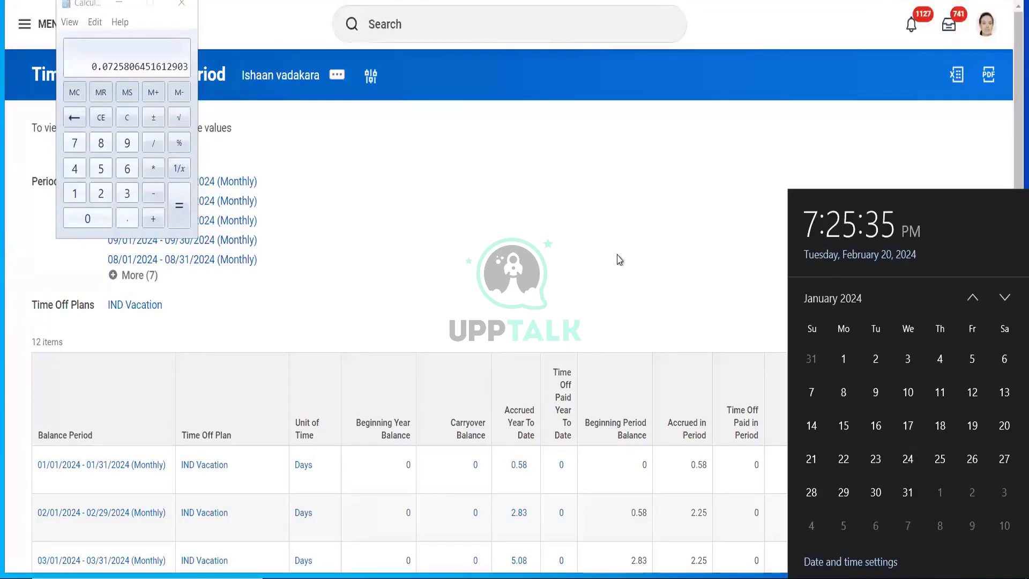
Step: Multiply the daily accrual rate in the Calculator by 8 days
left_click(154, 170)
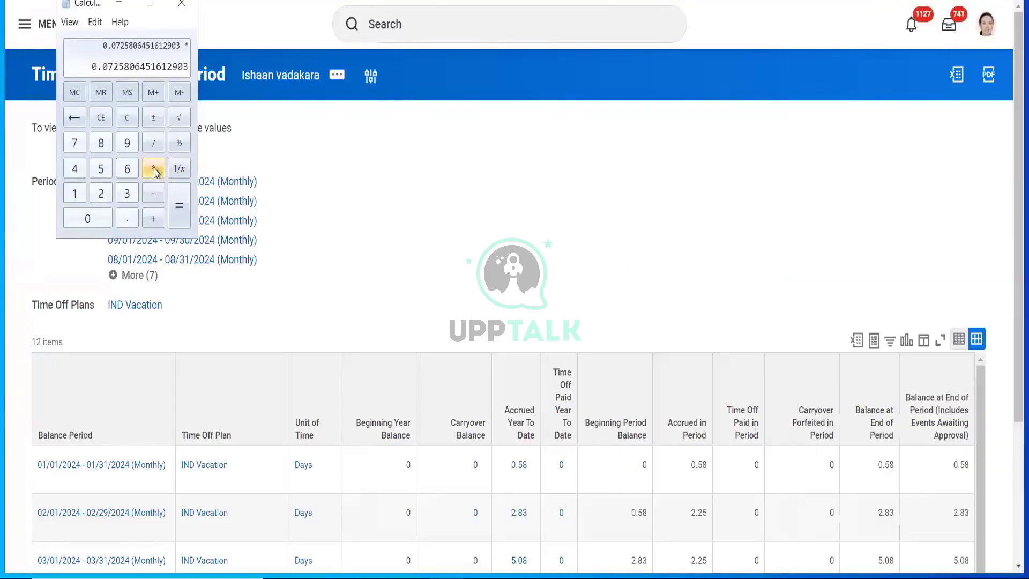
left_click(100, 143)
left_click(182, 220)
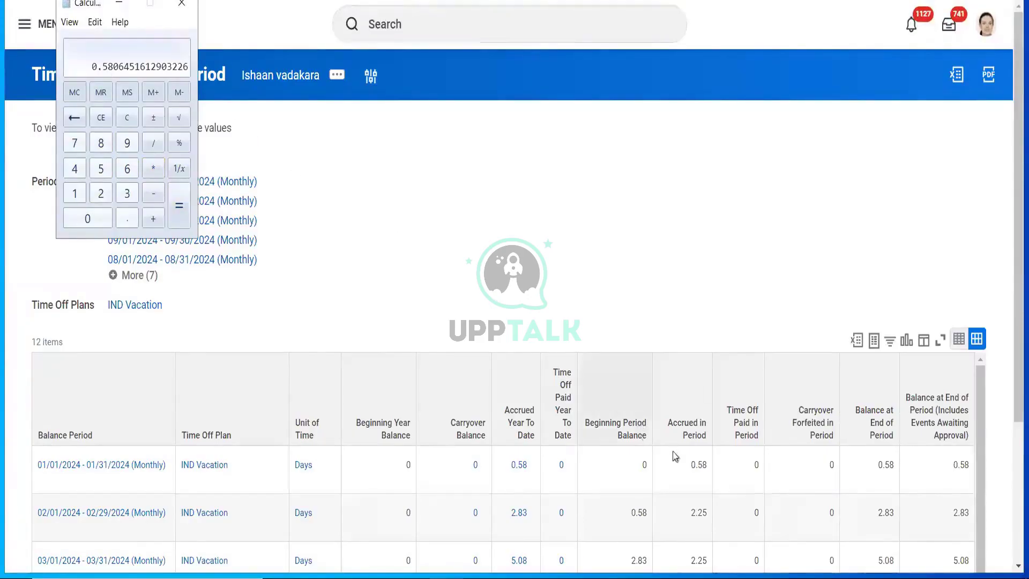
Step: Compare the January 2024 Accrued in Period value with the calculated proration and review the remaining months' accruals
double_click(702, 468)
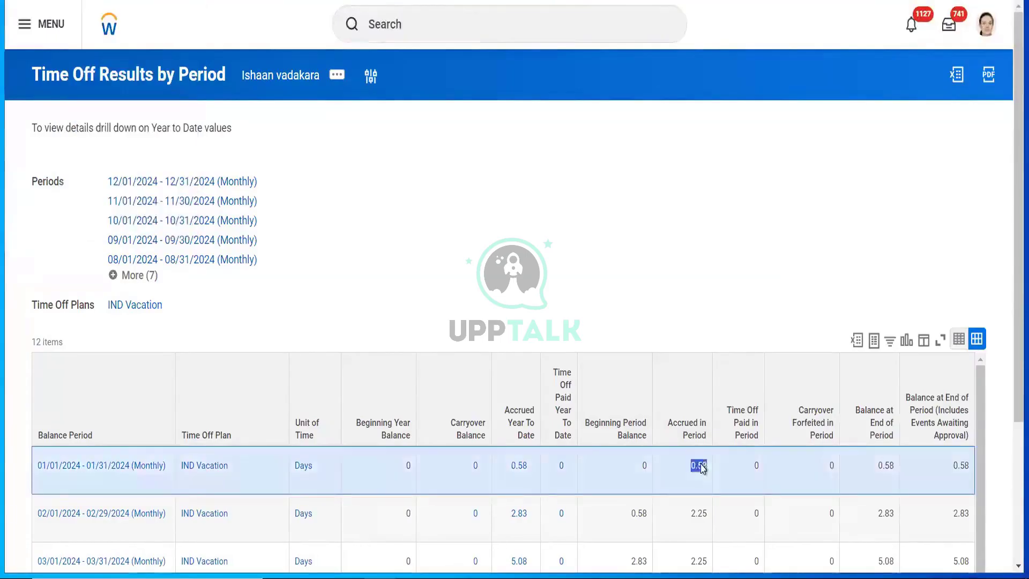
scroll(1010, 142, "down", 3)
left_click_drag(1010, 142, 1008, 40)
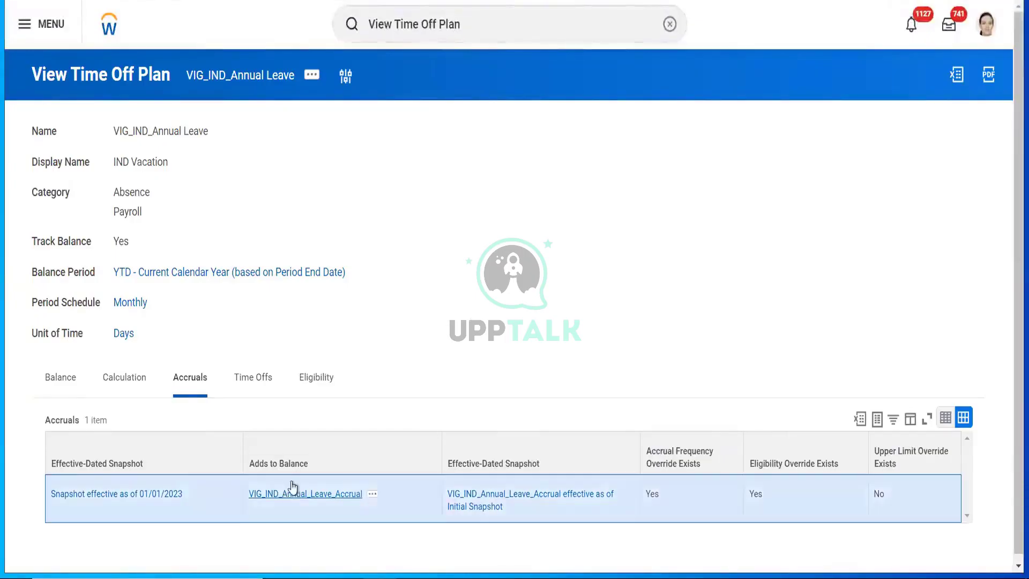
Step: Open VIG_IND_Annual_Leave_Accrual from the time off plan's accruals and review its Overrides and Calculation details
left_click(293, 492)
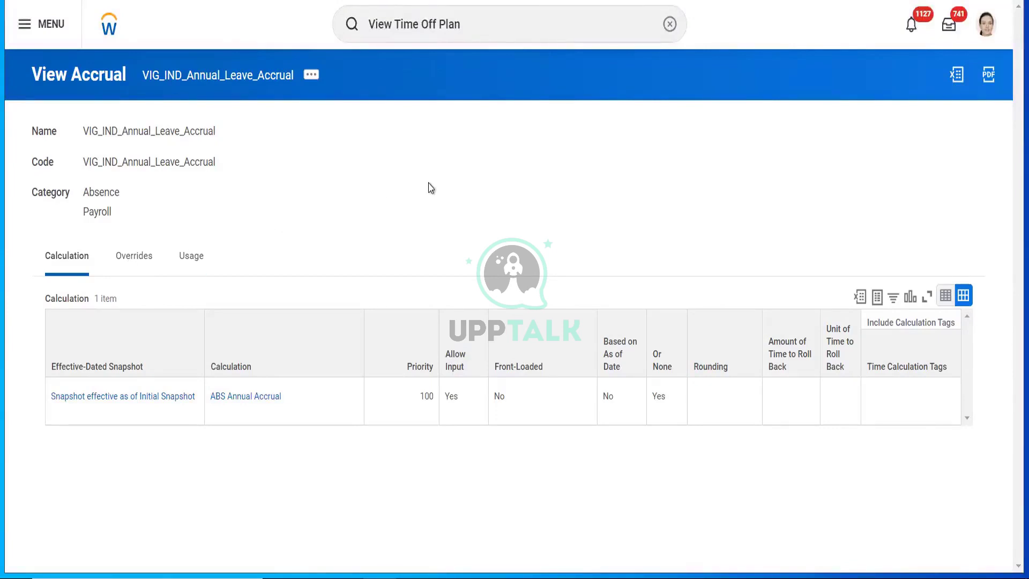
left_click(311, 74)
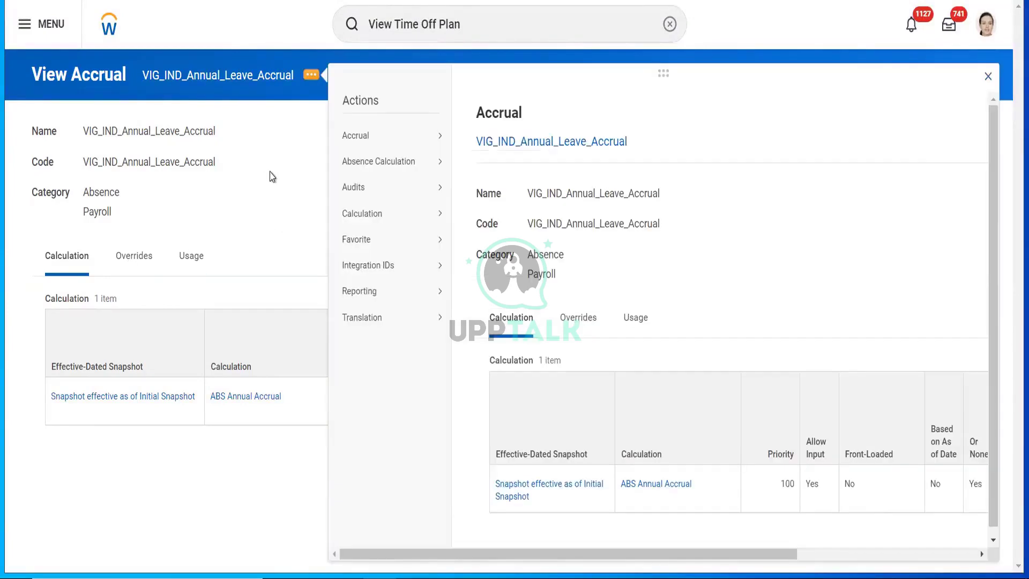
left_click(259, 196)
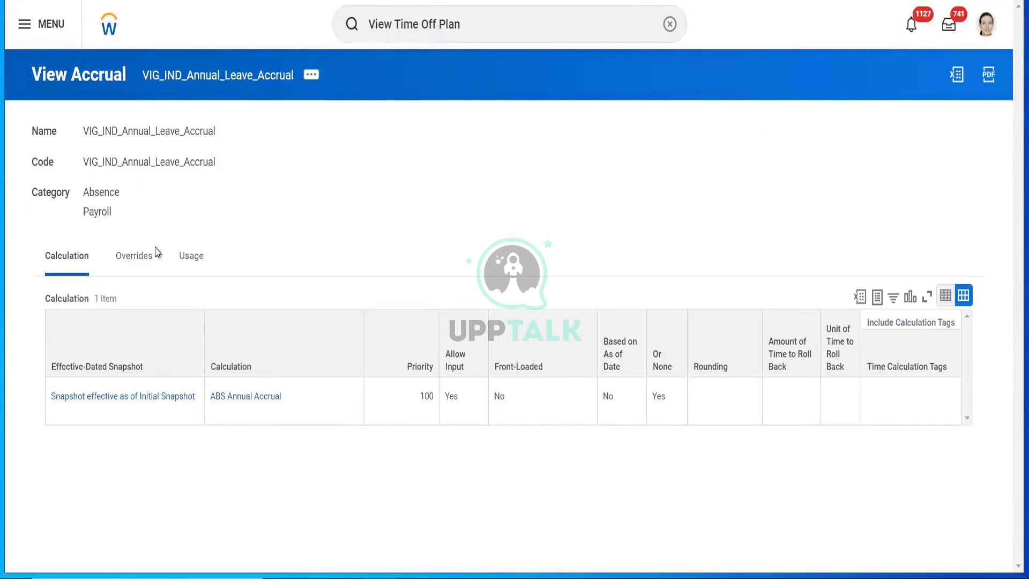
left_click(134, 257)
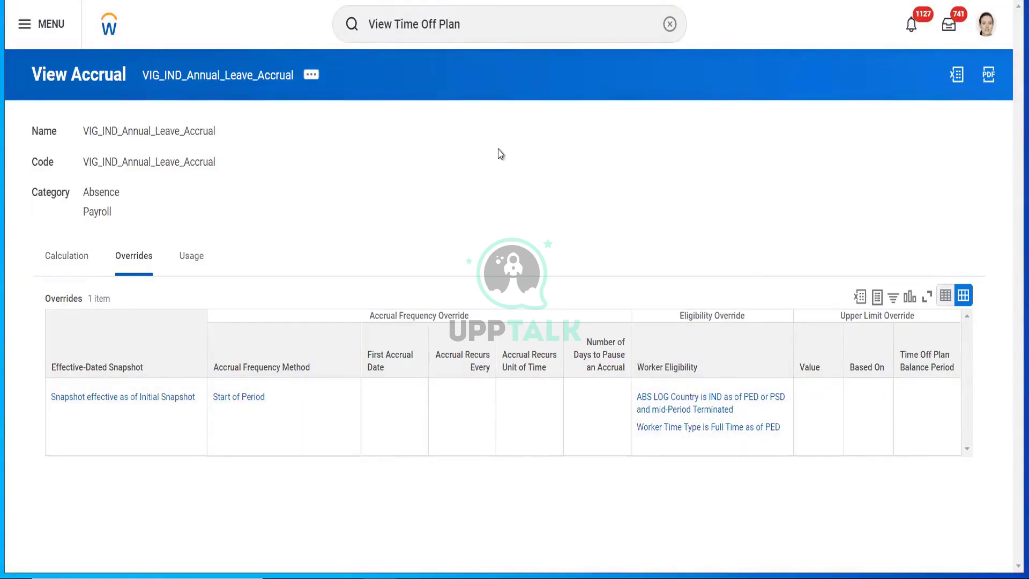
left_click(55, 261)
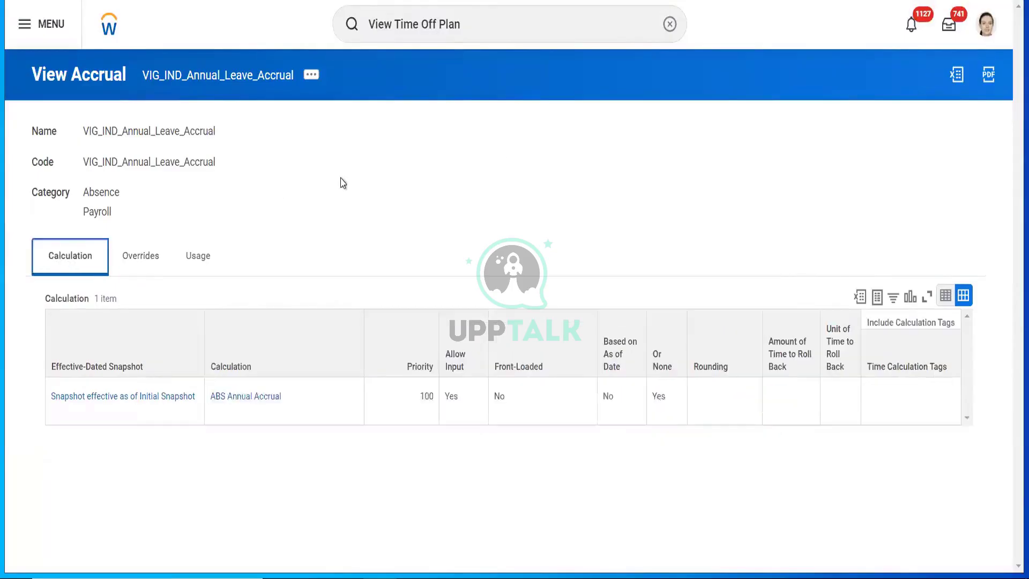
Step: Check the accrual's Overrides and Calculation details, and open VIG_IND_Annual_Leave_Accrual for editing on its existing Initial Snapshot effective date
left_click(136, 256)
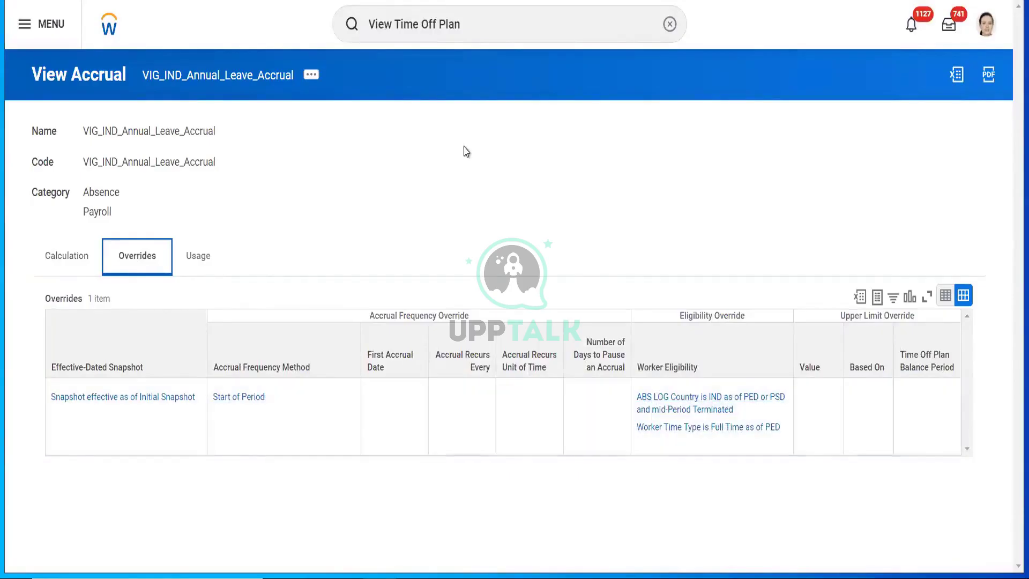
left_click(65, 263)
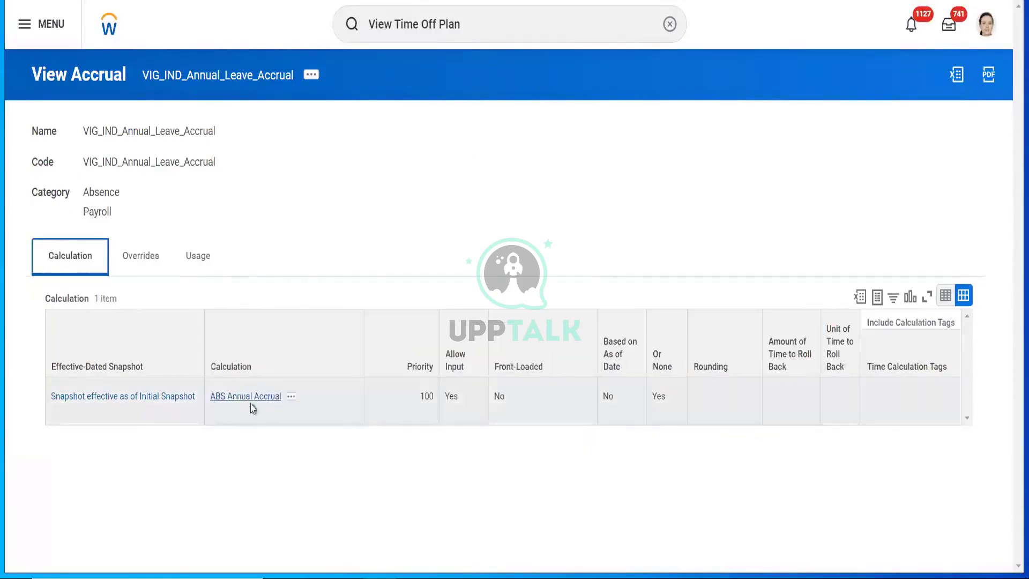
left_click(310, 77)
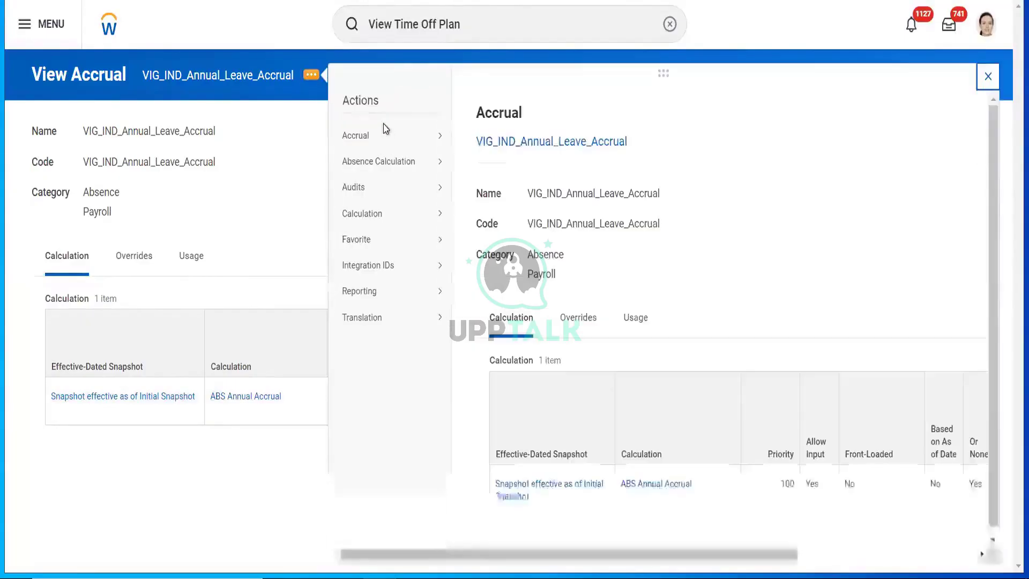
mouse_move(423, 142)
left_click(473, 138)
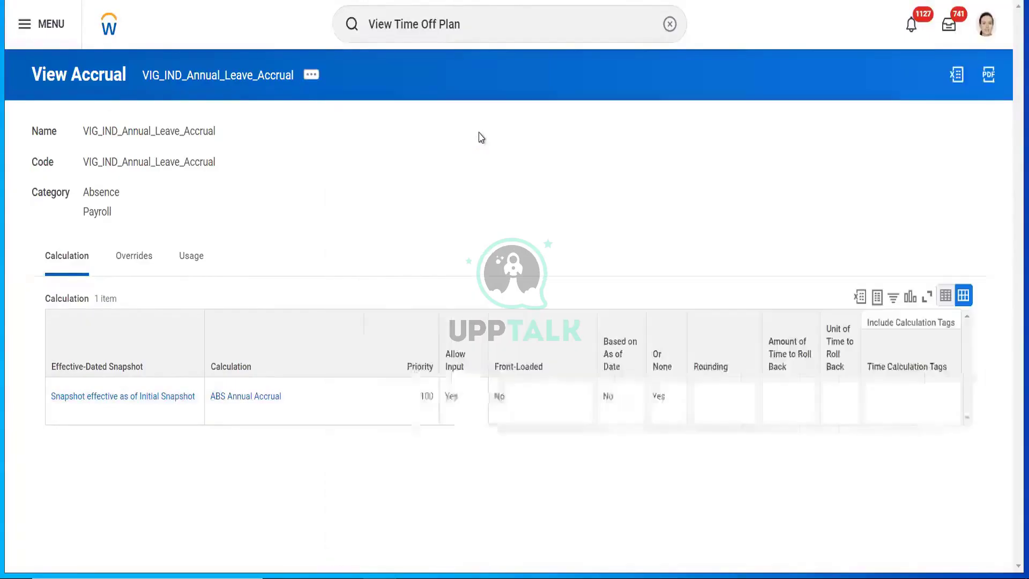
left_click(404, 279)
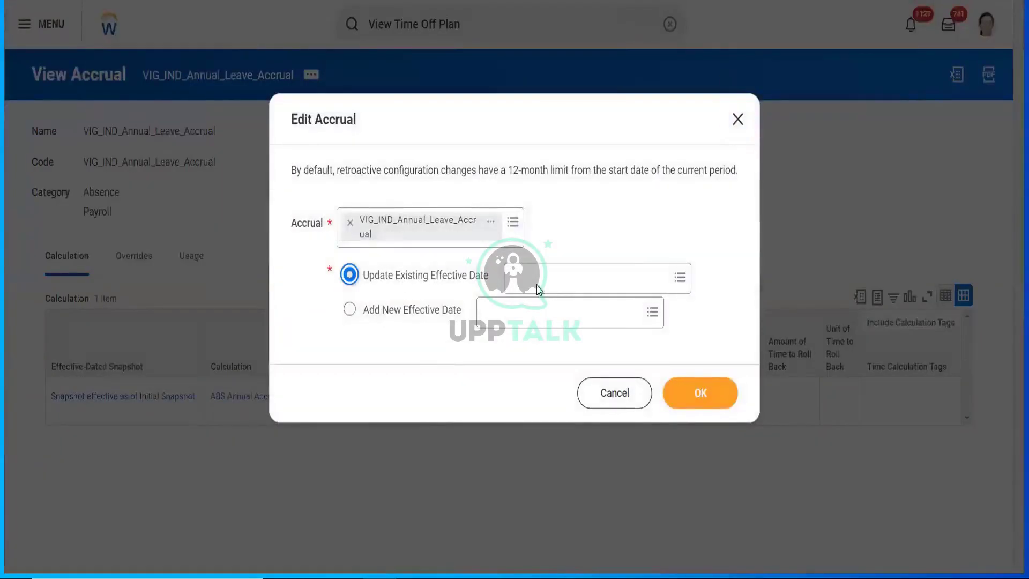
left_click(544, 279)
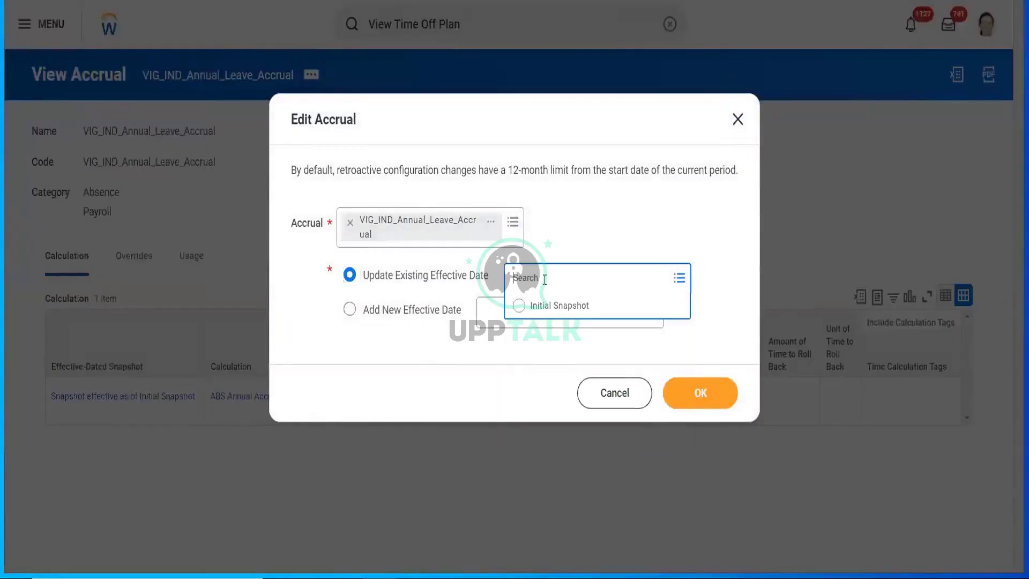
left_click(533, 307)
left_click(689, 394)
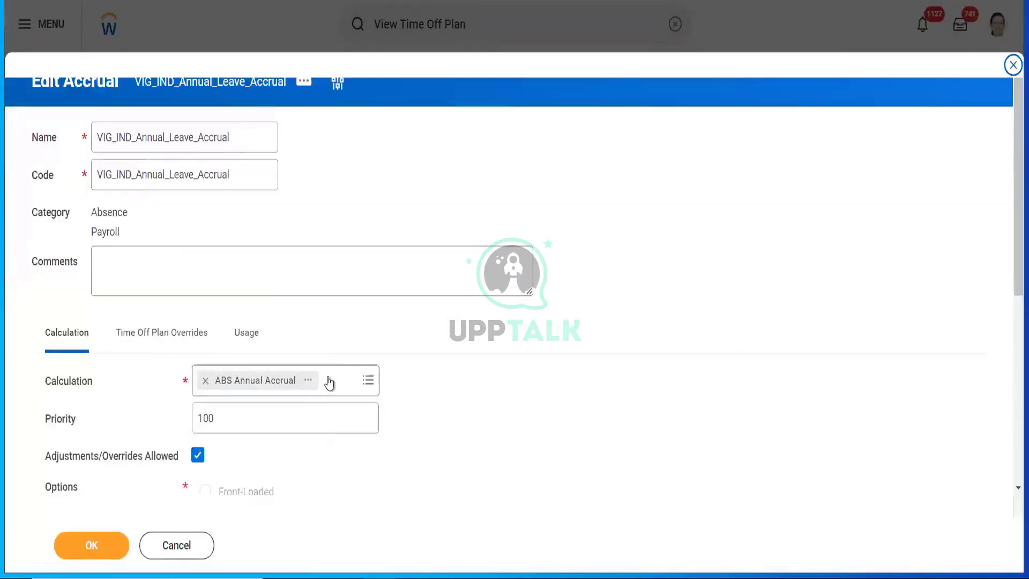
Step: Inspect the name and operands of the ABS Annual Accrual arithmetic calculation assigned to the accrual
left_click(309, 383)
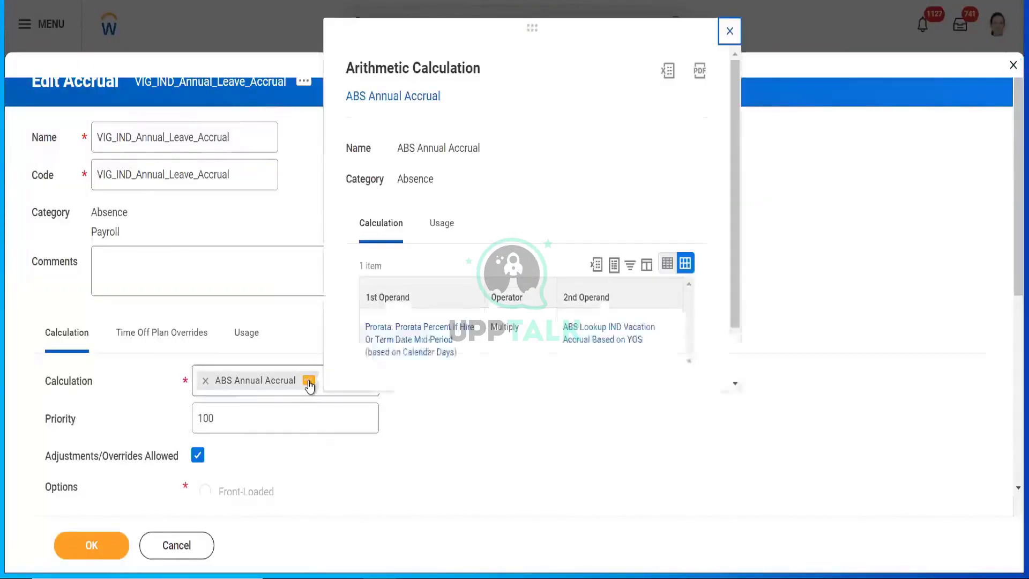
triple_click(429, 150)
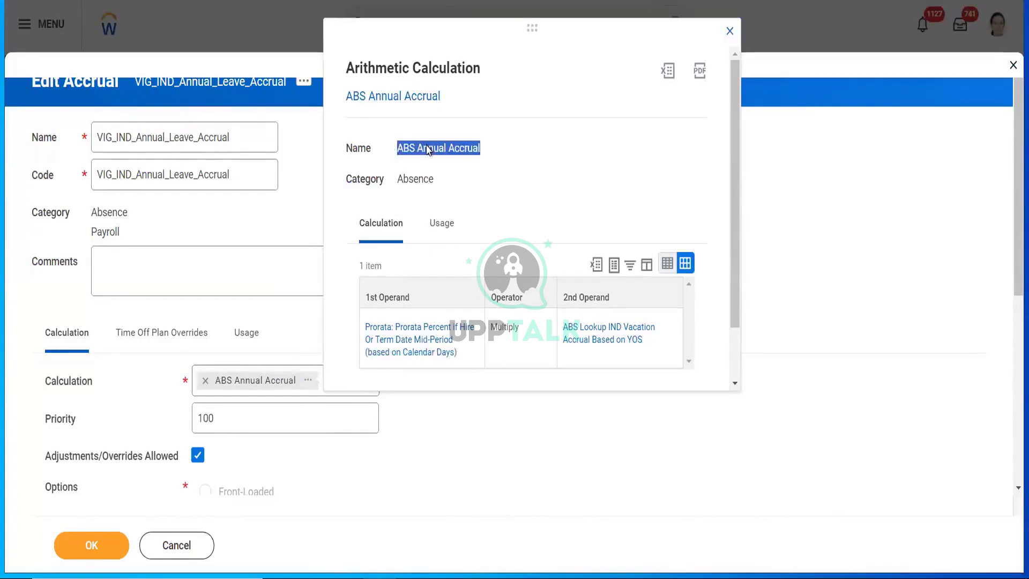
left_click(731, 32)
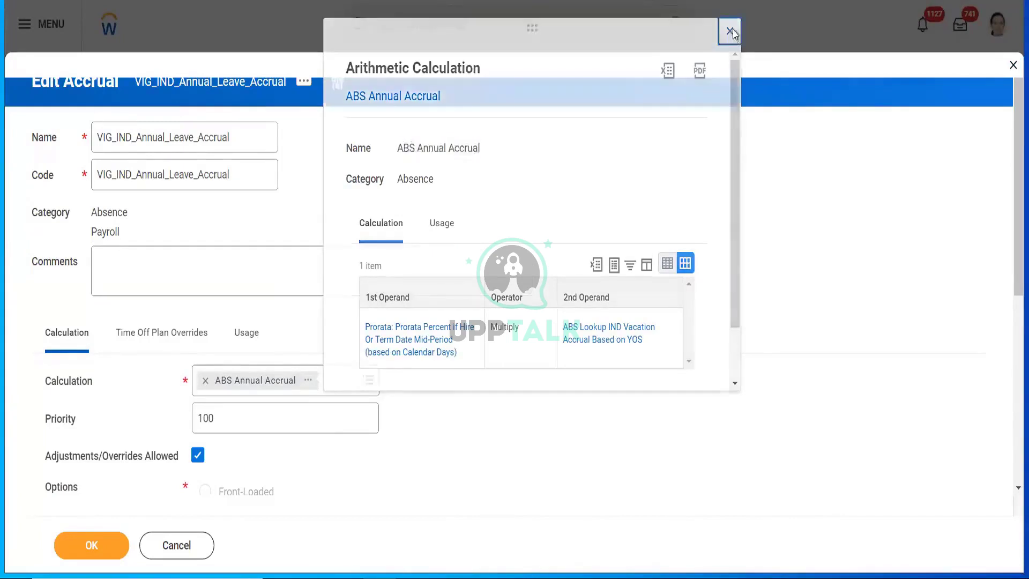
Step: Browse the calculation types that can be created for the accrual's Calculation
left_click(349, 386)
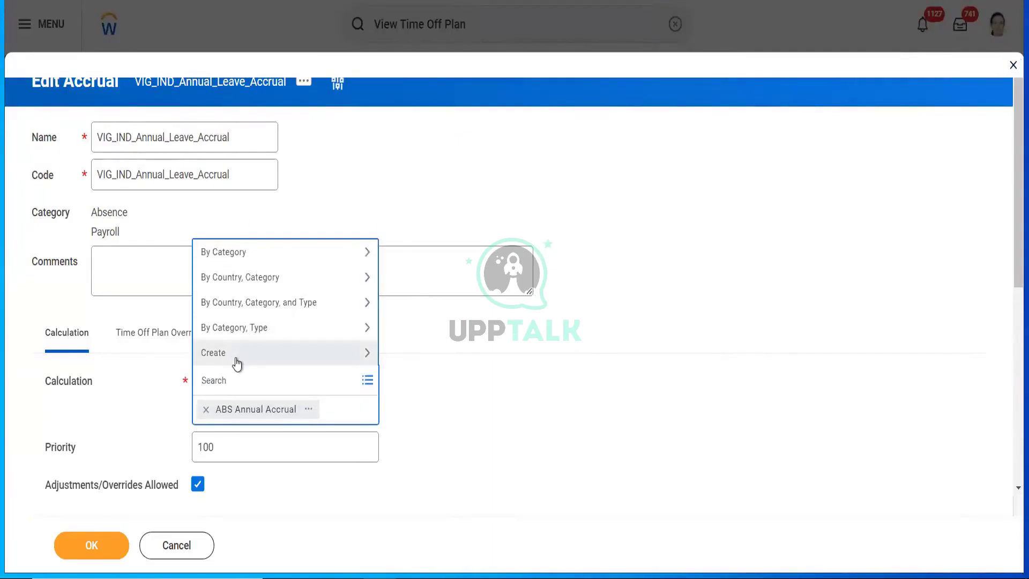
left_click(241, 356)
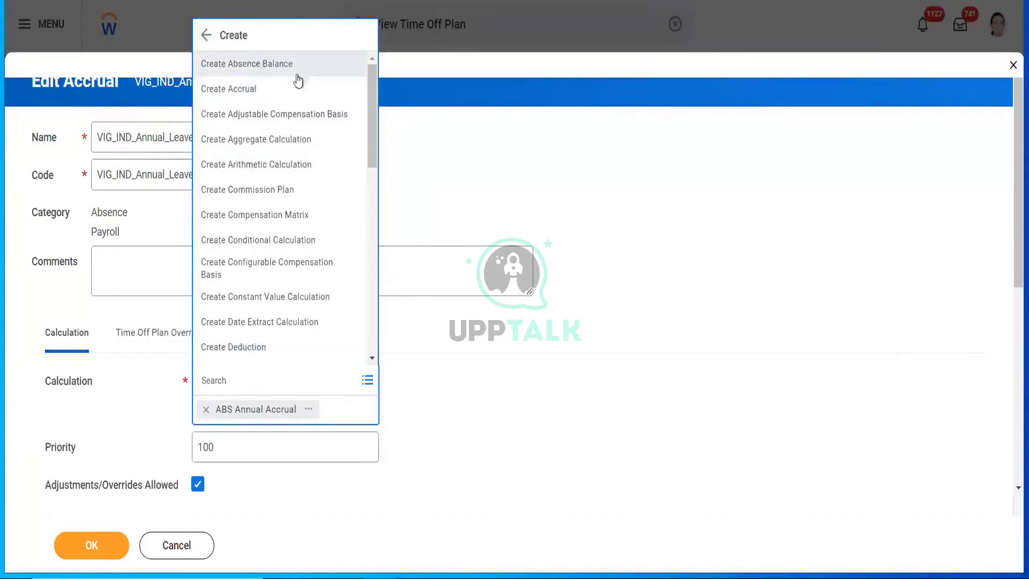
scroll(371, 106, "down", 2)
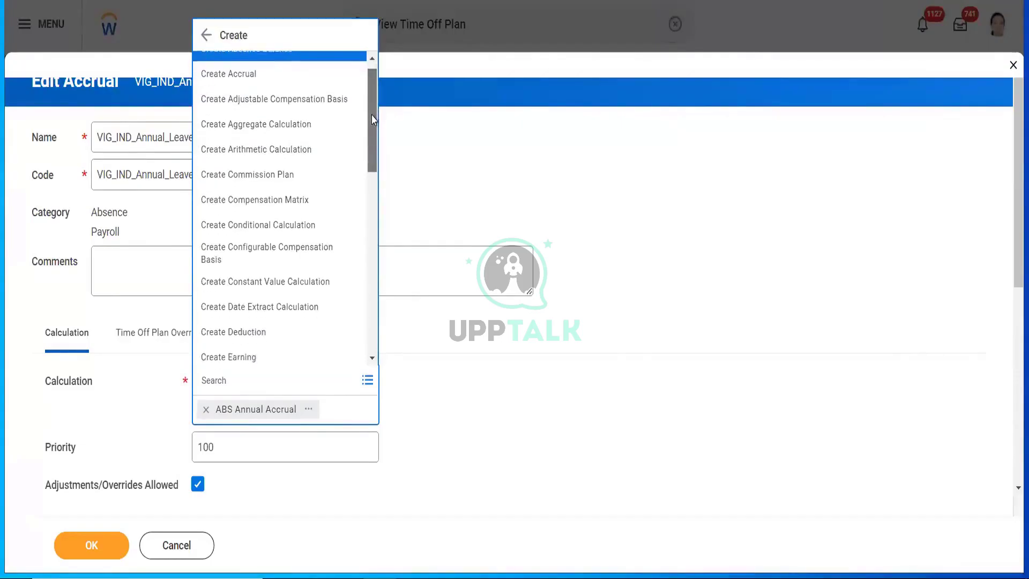
scroll(371, 131, "down", 2)
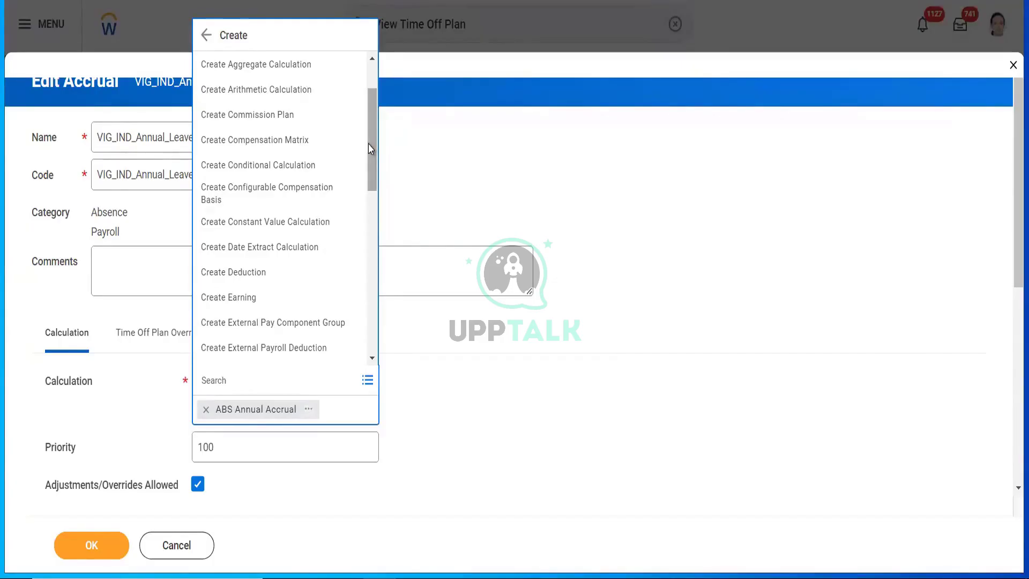
Step: Copy the name of ABS Annual Accrual's second operand, ABS Lookup IND Vacation Accrual Based on YOS
left_click(309, 408)
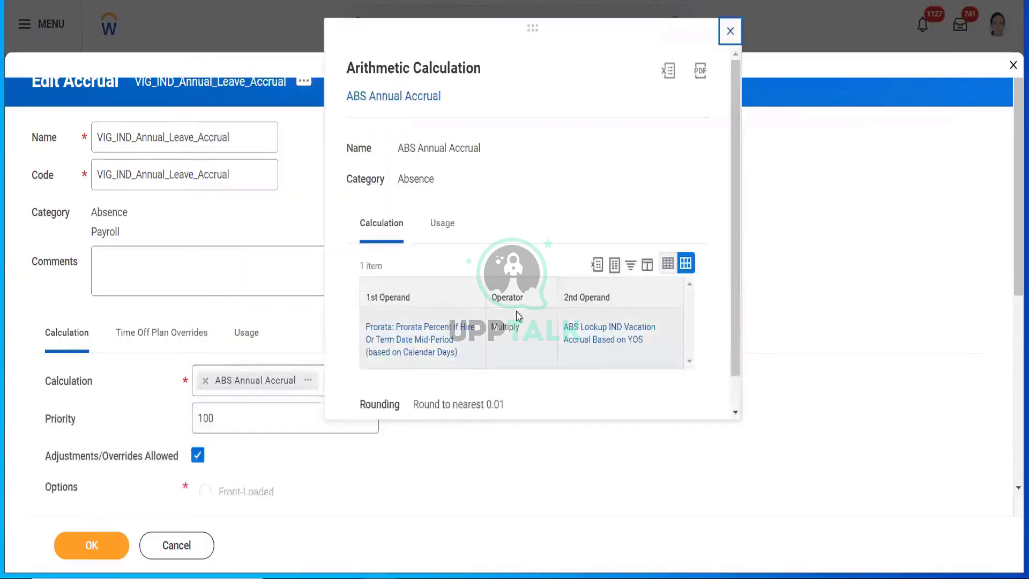
right_click(587, 333)
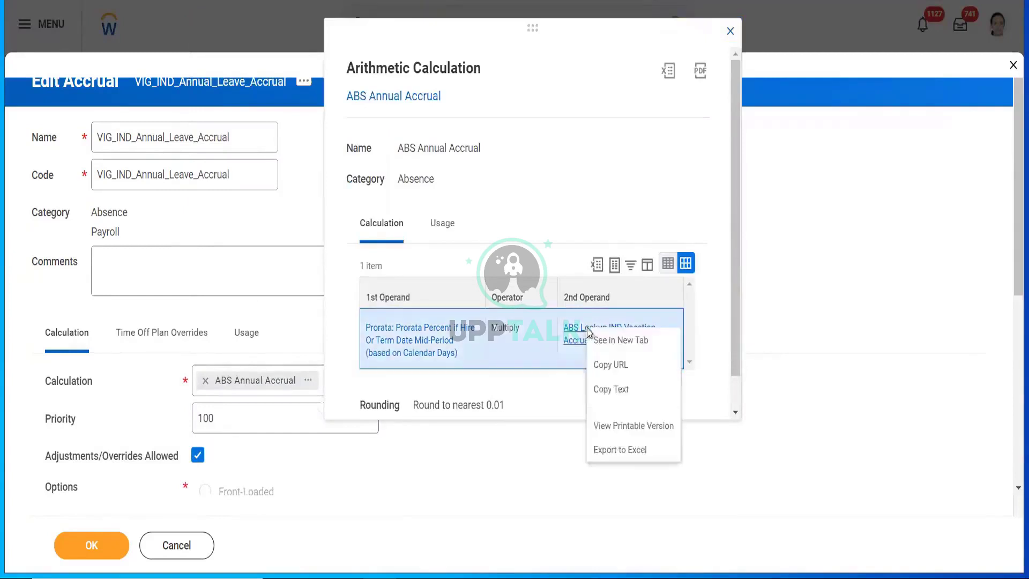
left_click(617, 400)
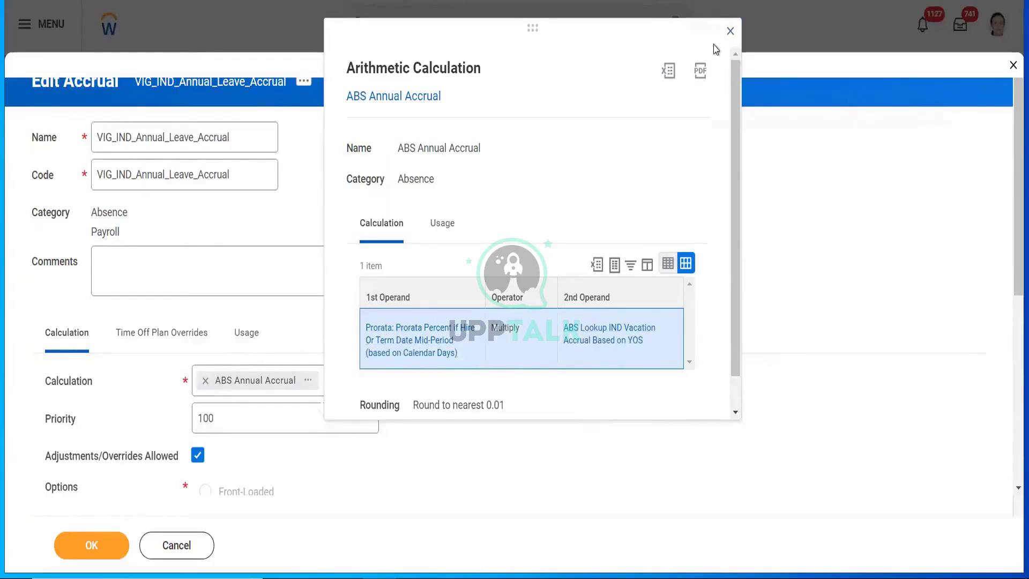
left_click(729, 33)
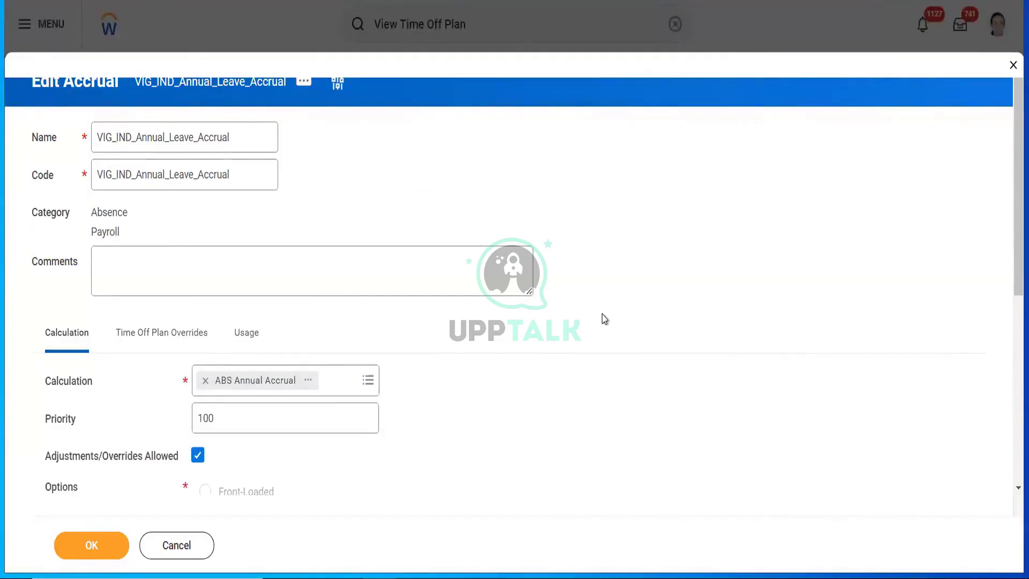
Step: Remove ABS Annual Accrual from the accrual's Calculation and start creating a Conditional Calculation in its place
left_click(206, 380)
left_click(262, 373)
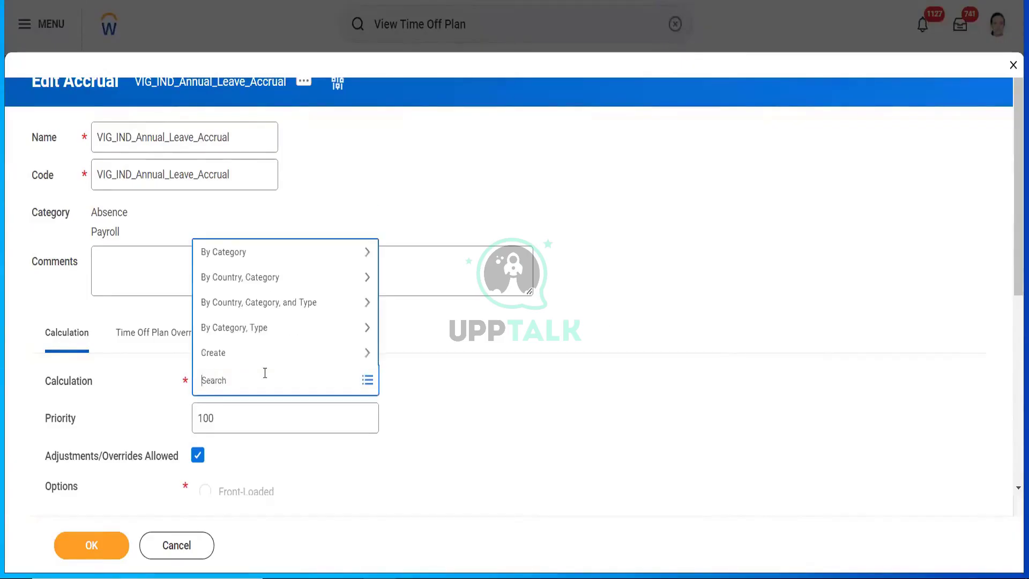
left_click(257, 354)
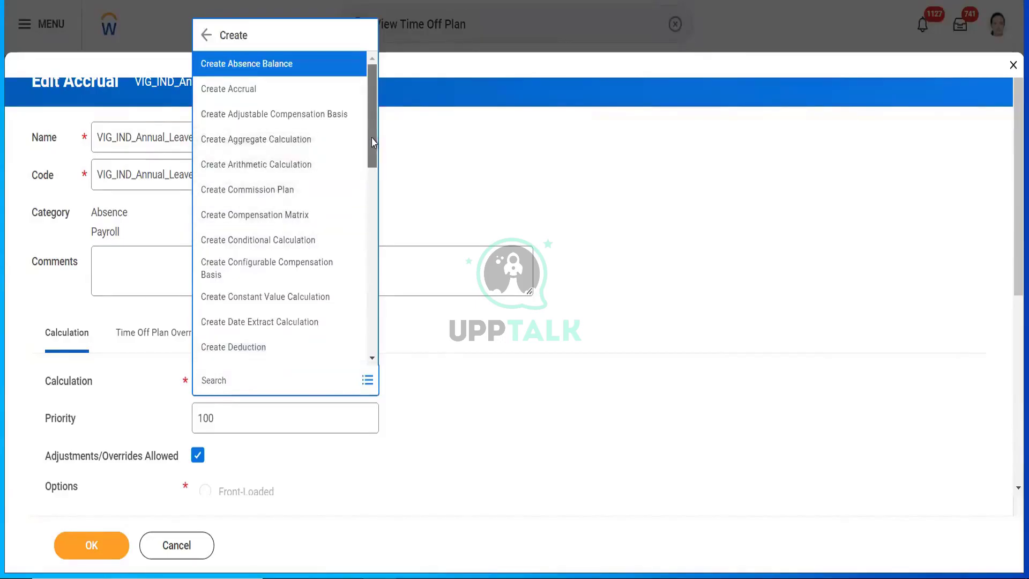
left_click_drag(369, 131, 385, 186)
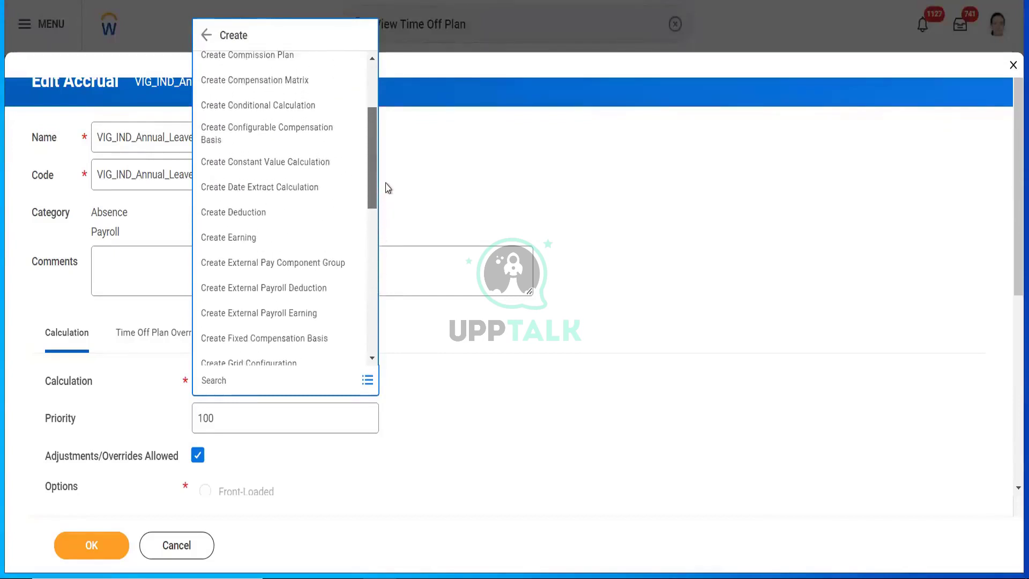
left_click(243, 107)
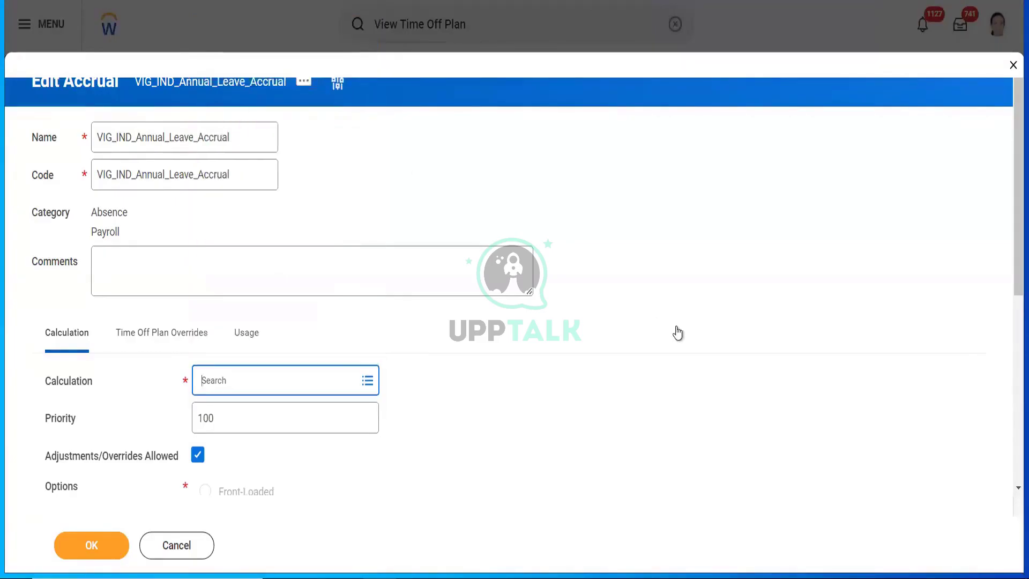
Step: Set the first conditional row's order to "a" and search its Condition options for "hire date"
left_click(266, 382)
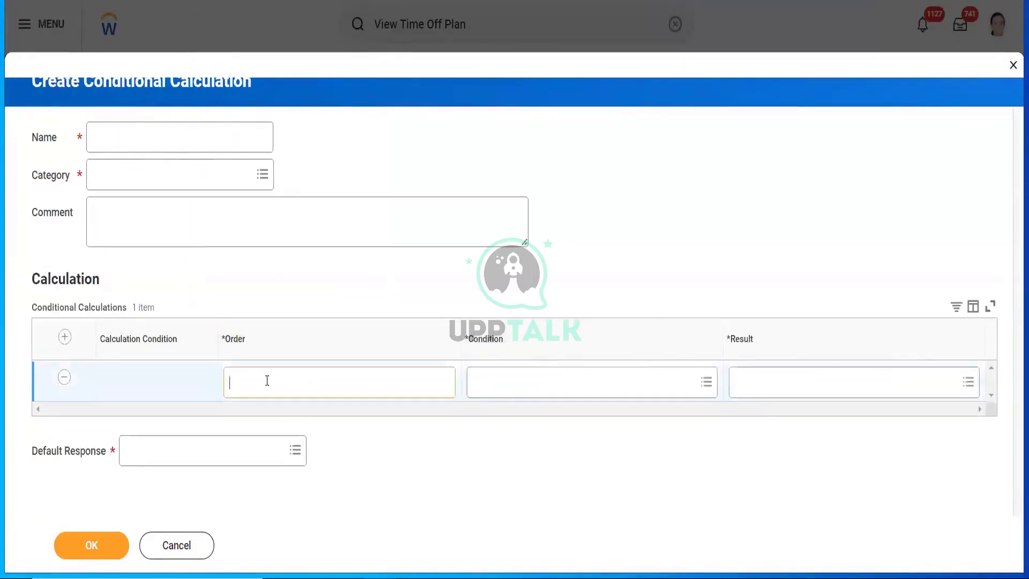
type("a")
left_click(574, 382)
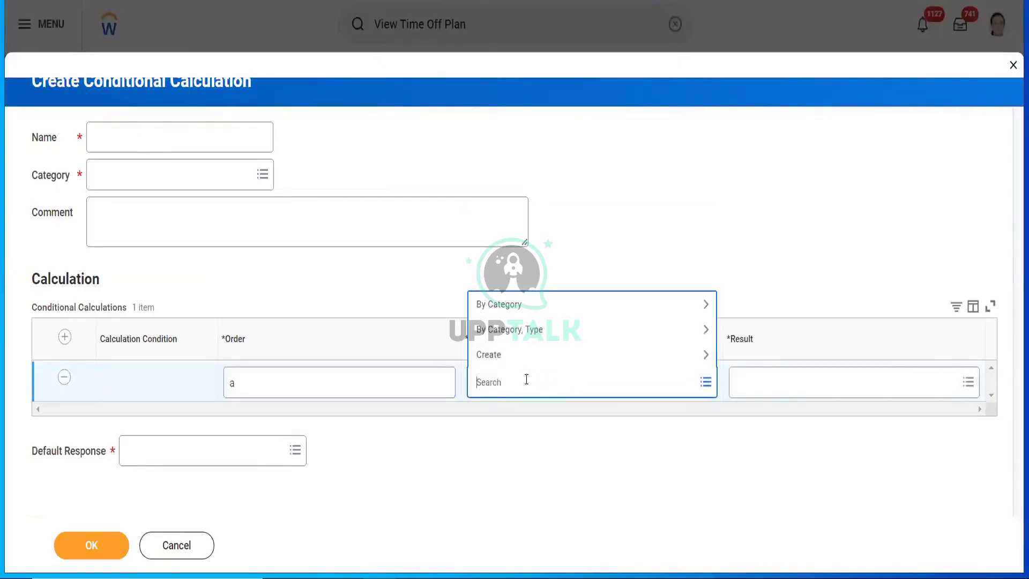
type("hire date")
key("Return")
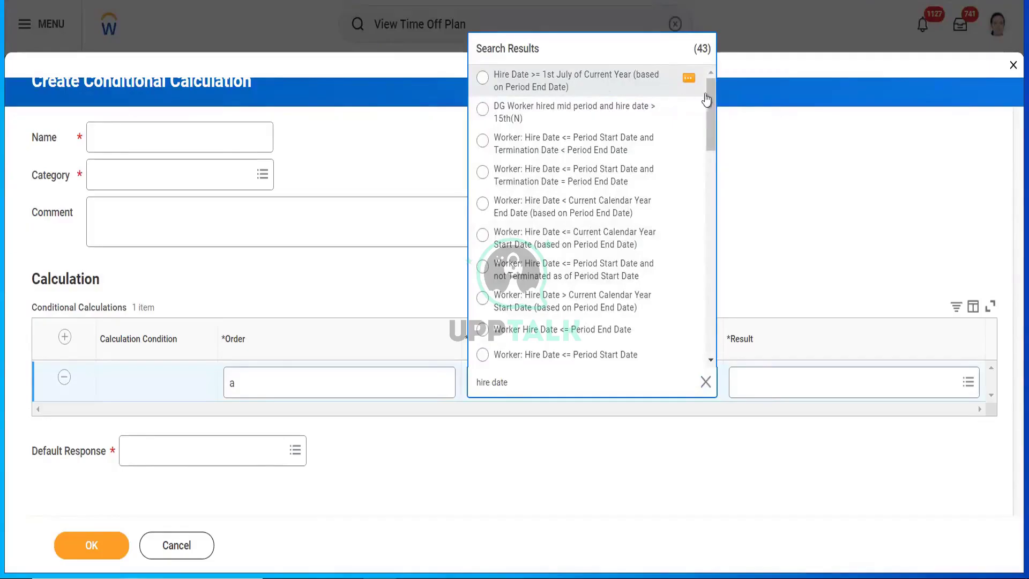
Step: Inspect the details of the AMD- Hire date >15th value comparison calculation among the condition options
left_click_drag(712, 104, 706, 151)
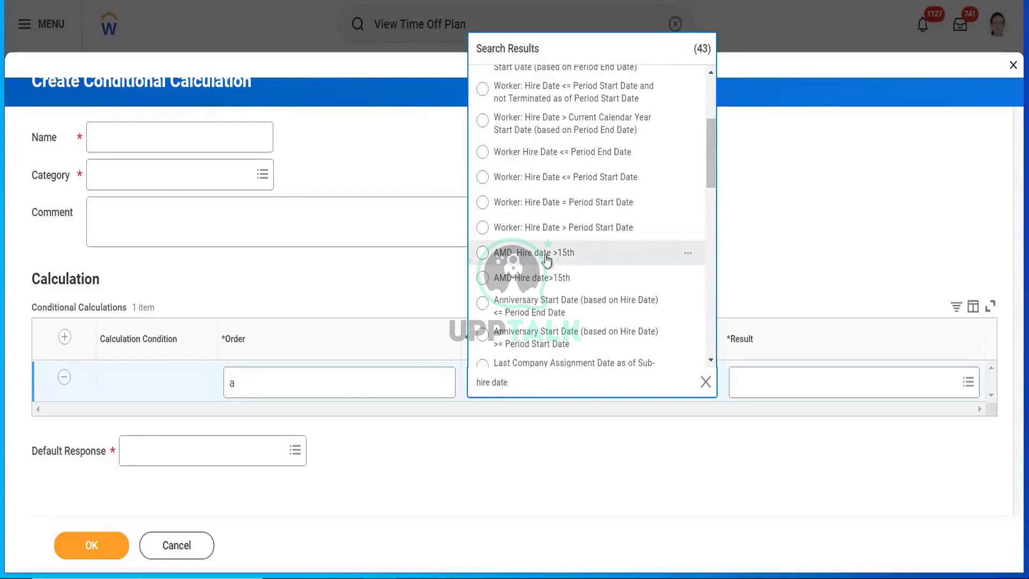
left_click(688, 254)
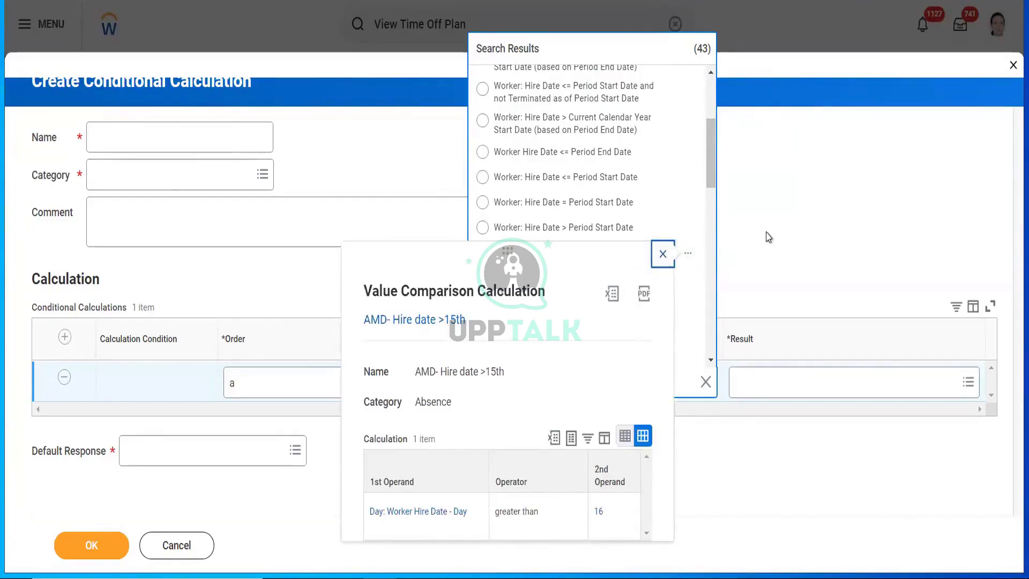
left_click(662, 254)
left_click(786, 252)
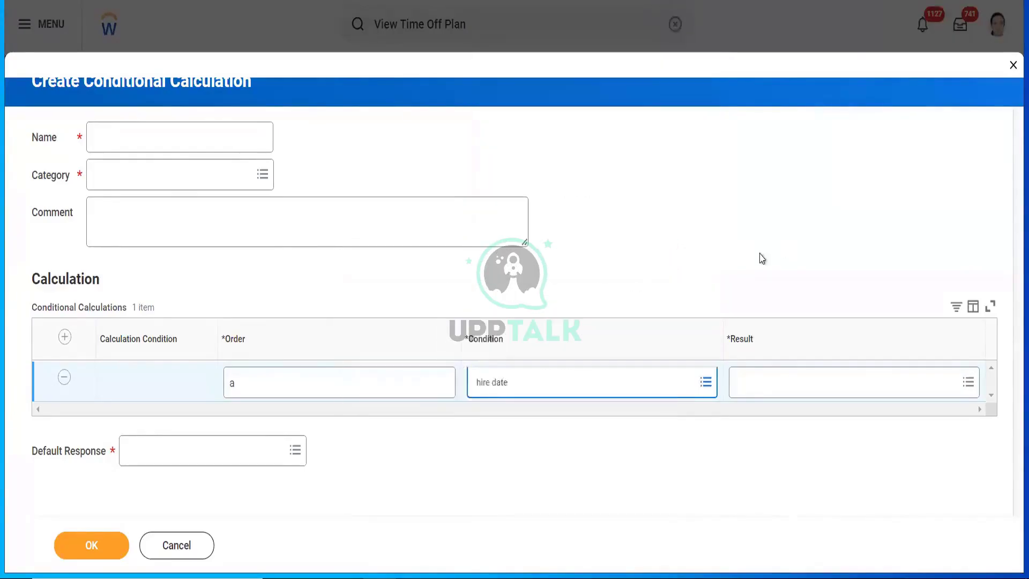
Step: Search the Condition options for "hire date" again and recheck the operands of AMD- Hire date >15th
left_click(543, 382)
type("hire date")
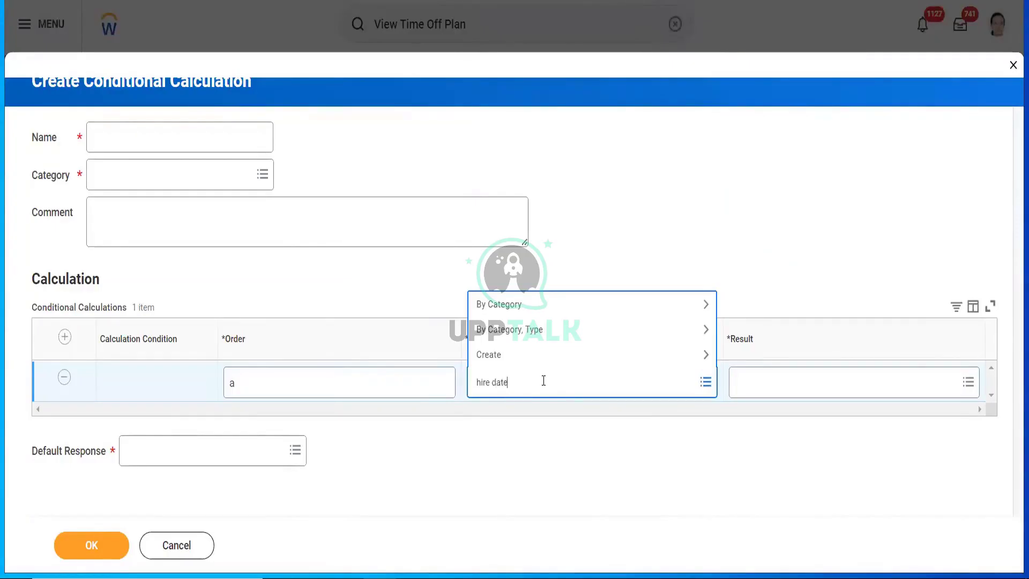
key("Return")
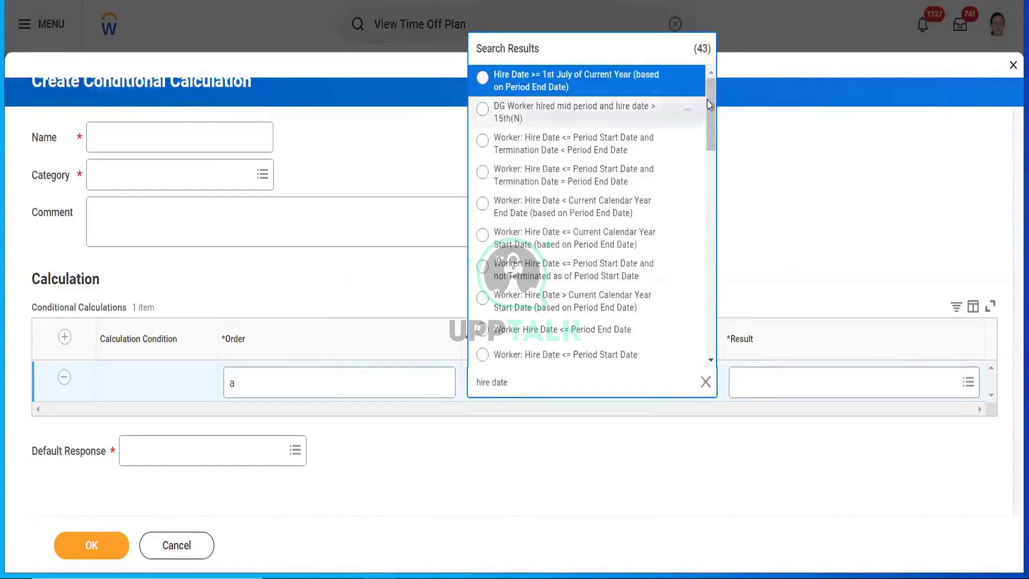
left_click_drag(709, 98, 708, 178)
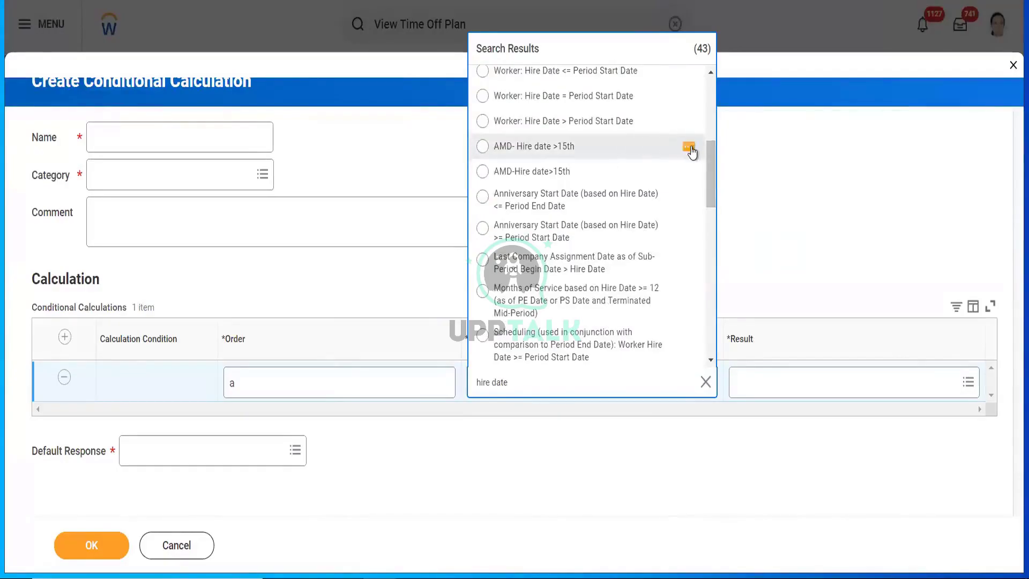
left_click(689, 149)
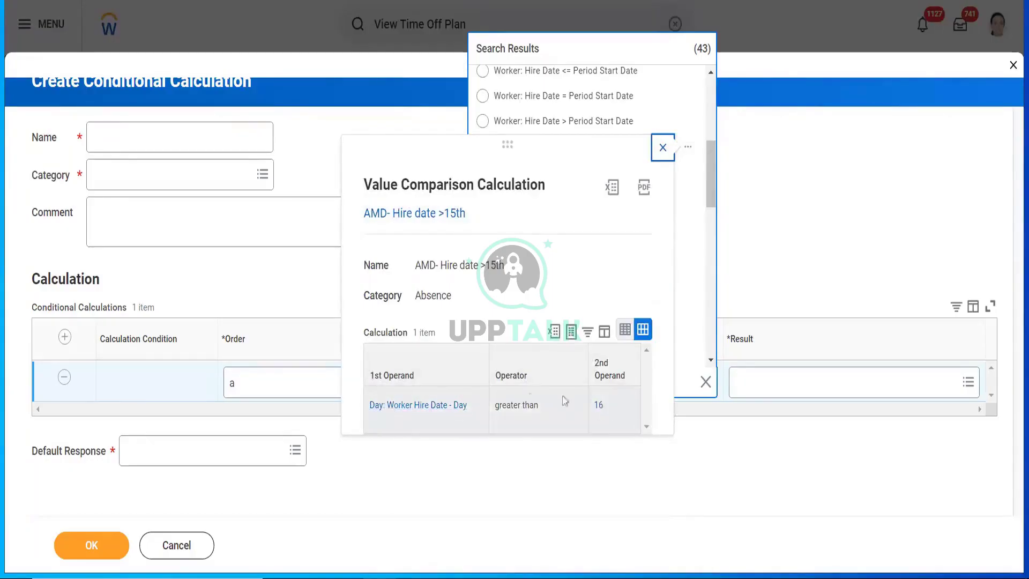
left_click(662, 148)
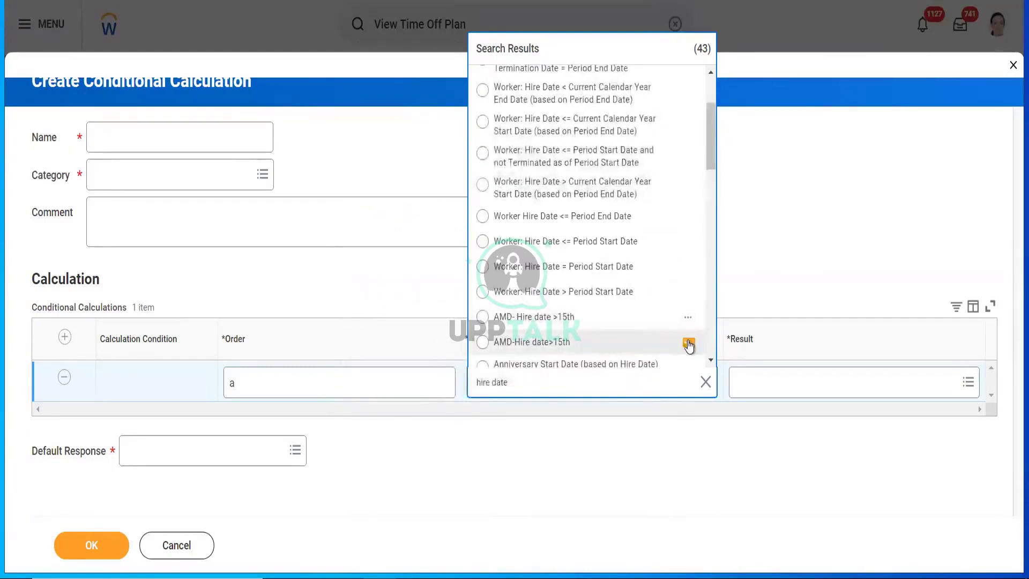
Step: Inspect the comparison operands of the similarly named AMD-Hire date>15th condition
left_click(688, 345)
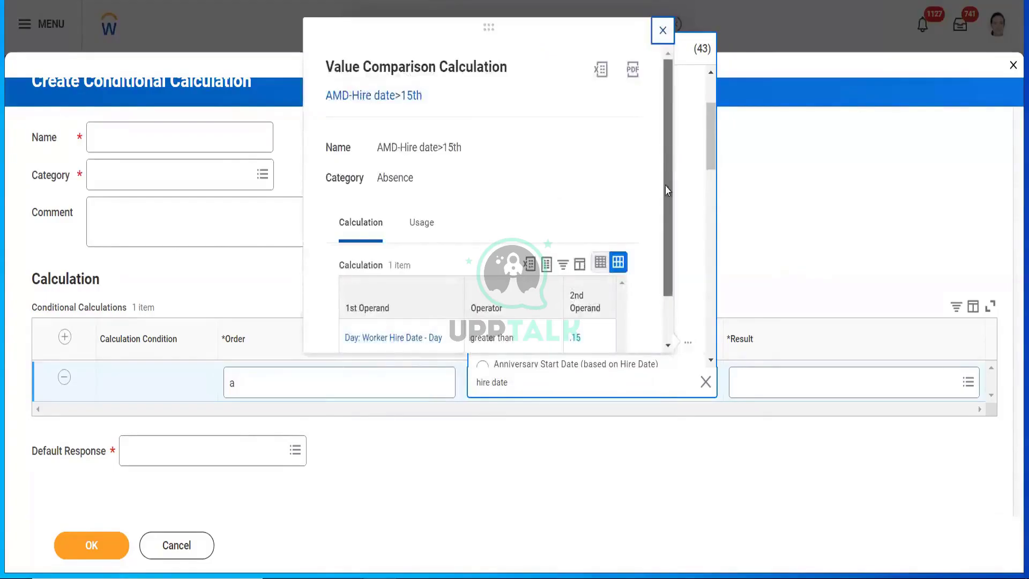
scroll(666, 153, "down", 2)
scroll(666, 143, "up", 2)
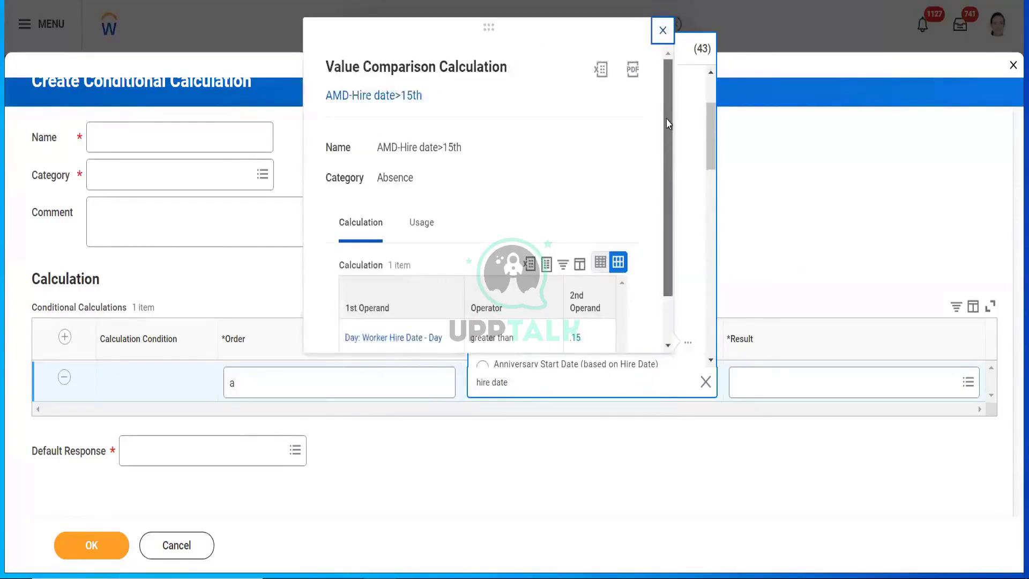
Step: Select AMD-Hire date>15th as the first row's Condition and recheck its comparison operands
left_click(662, 30)
scroll(574, 278, "up", 3)
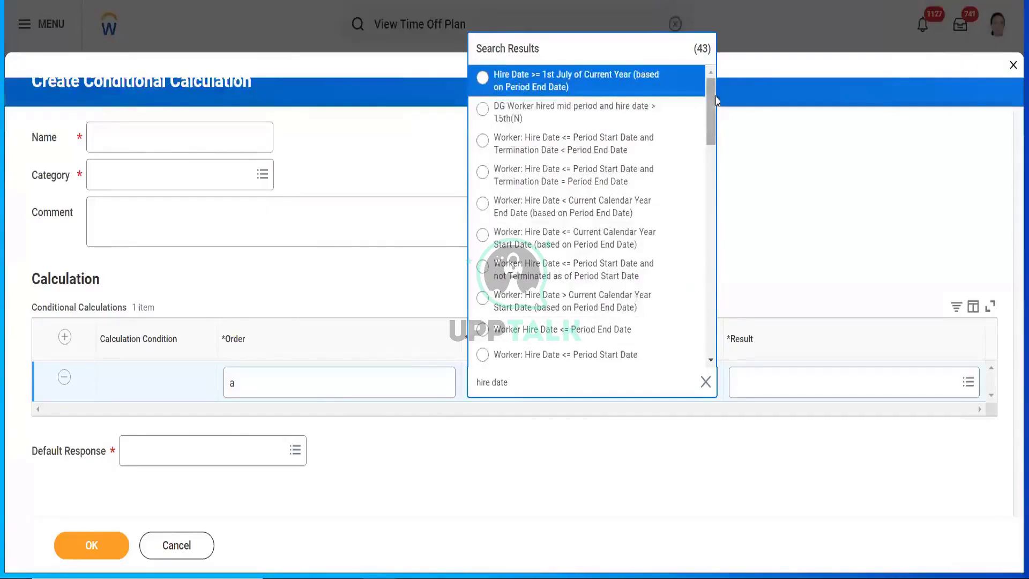
left_click_drag(710, 98, 707, 177)
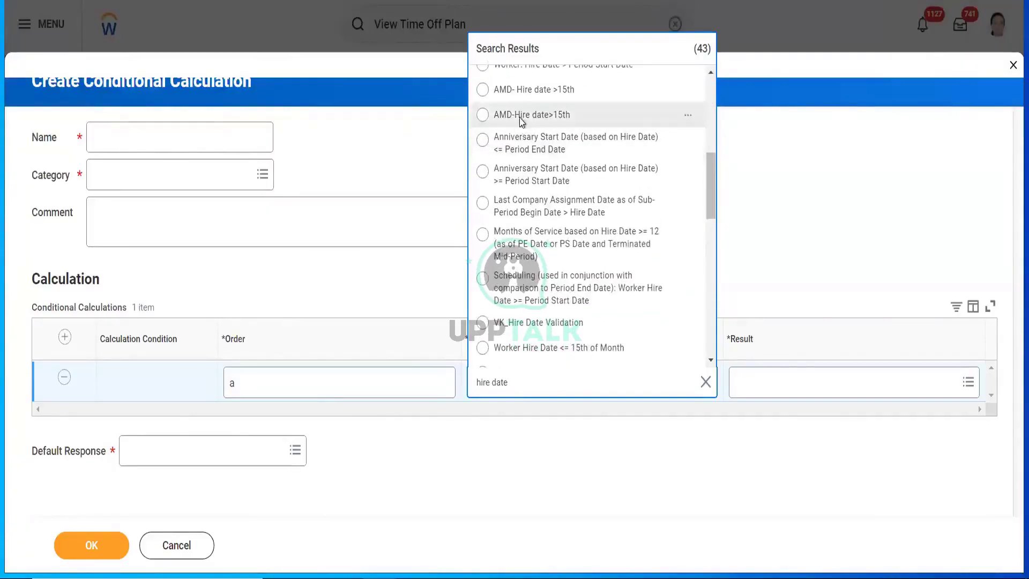
left_click(519, 113)
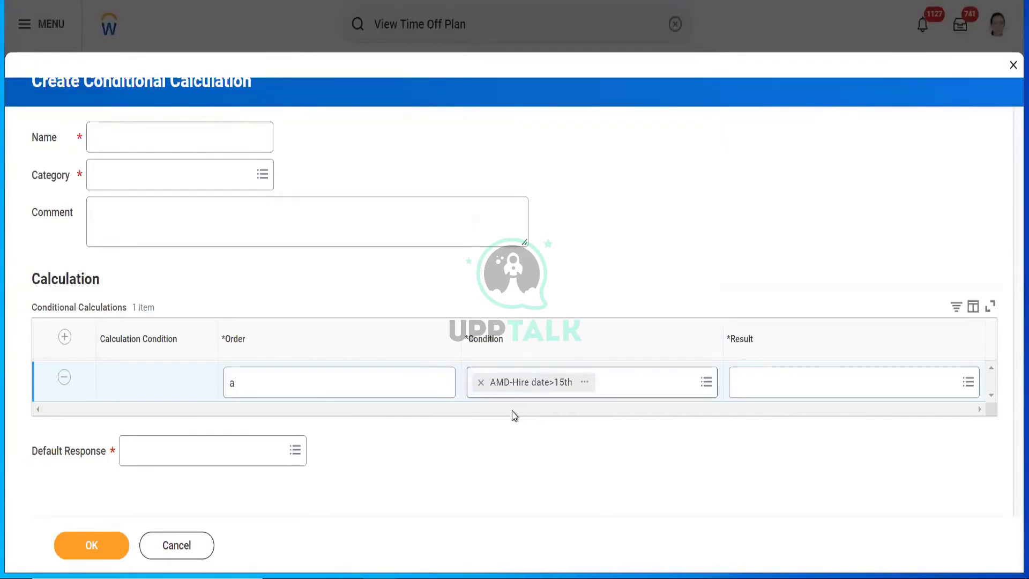
left_click(586, 384)
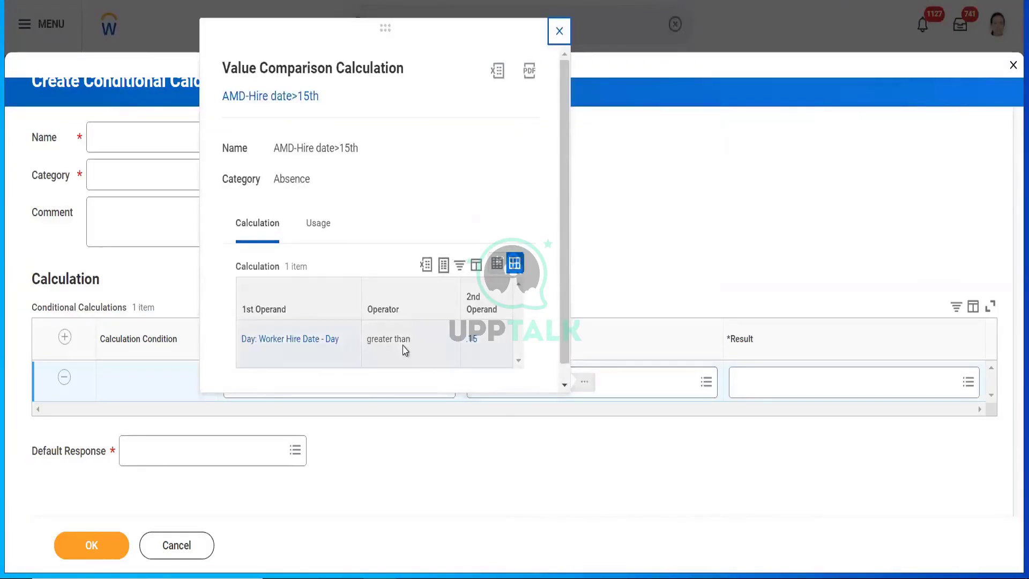
left_click(664, 303)
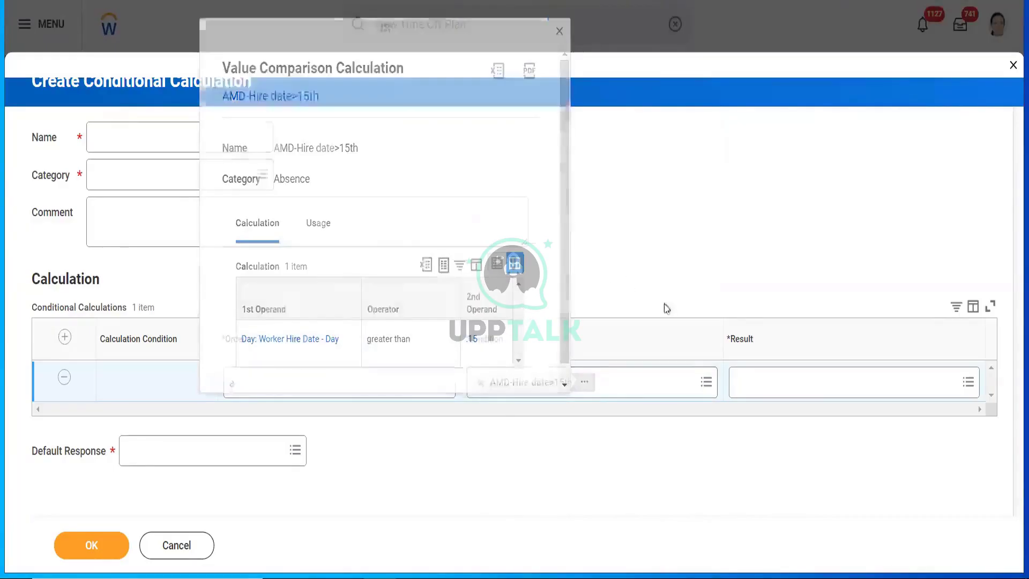
Step: Set the row's Result to 0 and the Default Response to ABS Lookup IND Vacation Accrual Based on YOS
left_click(795, 383)
type("0")
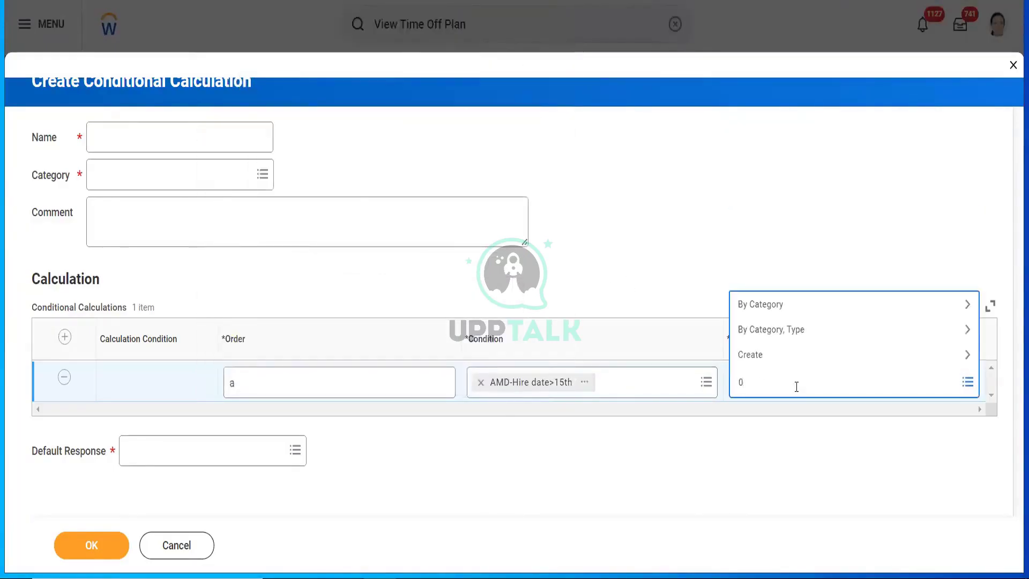
key("Return")
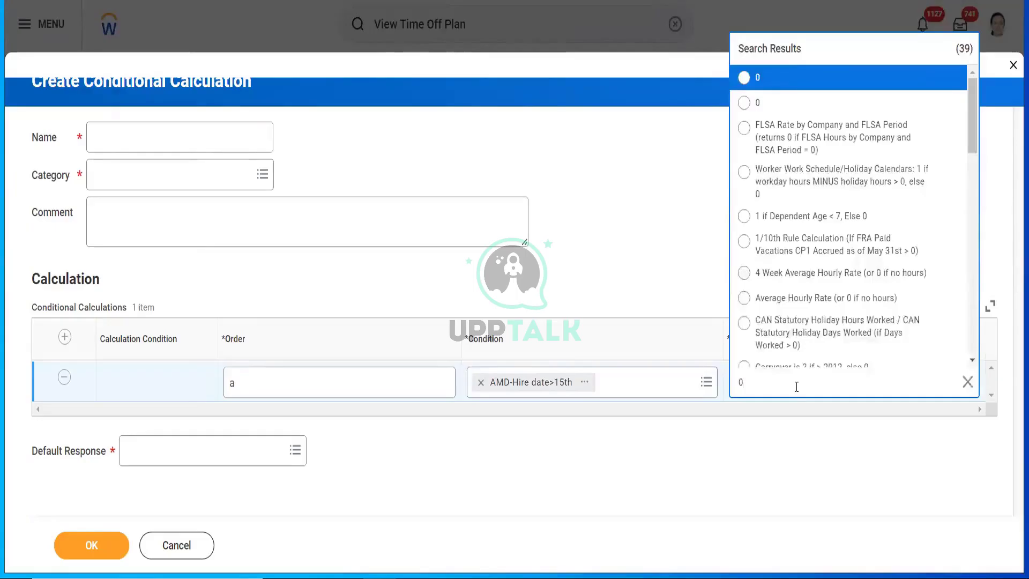
left_click(786, 82)
left_click(161, 449)
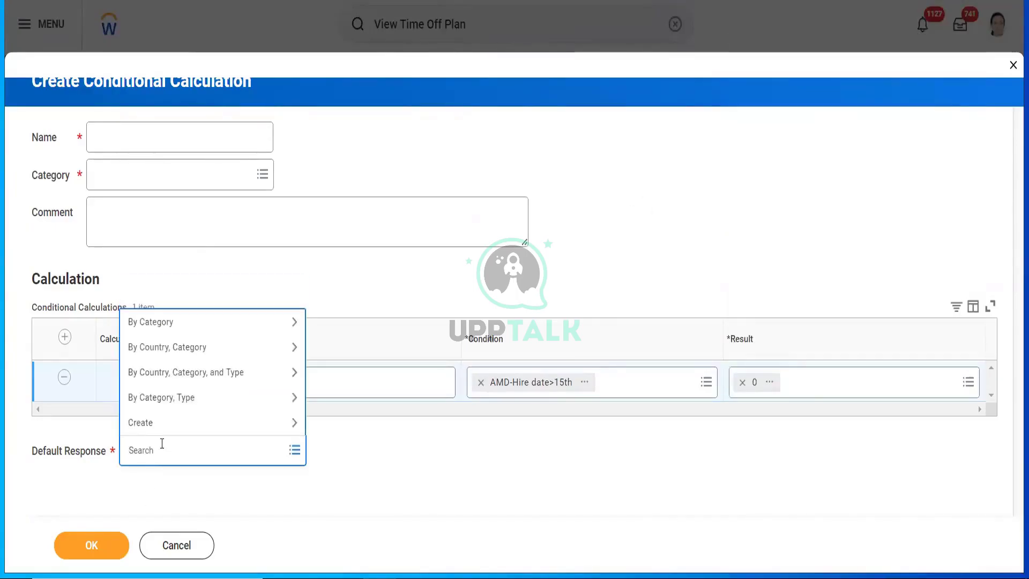
type("ABS Lookup IND Vacation Accrual Based on YOS")
key("Return")
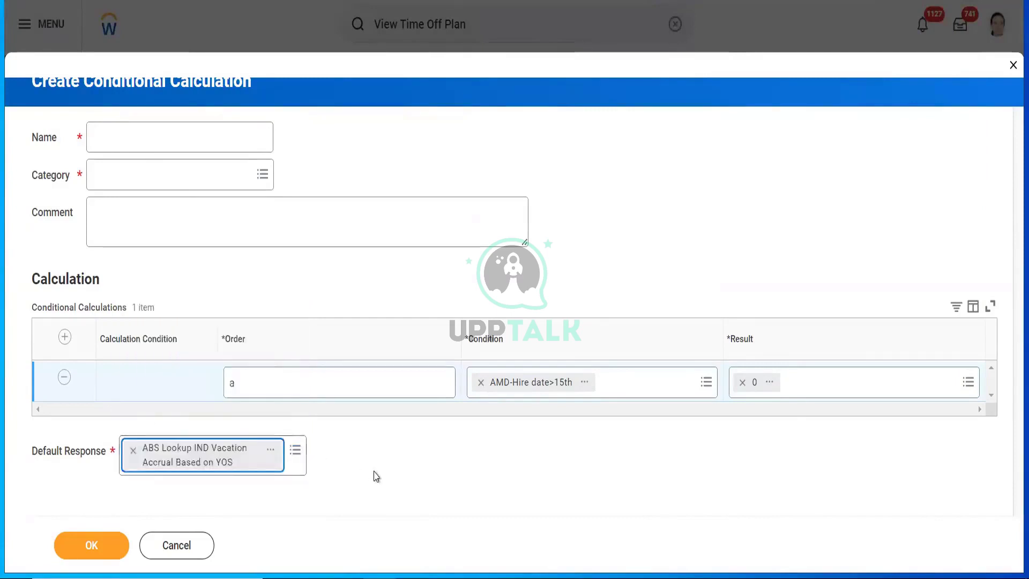
Step: Name the conditional calculation "ABS Cond Annual Accrual Calculation", assign it the Absence category, and save both it and the edited accrual
left_click(152, 138)
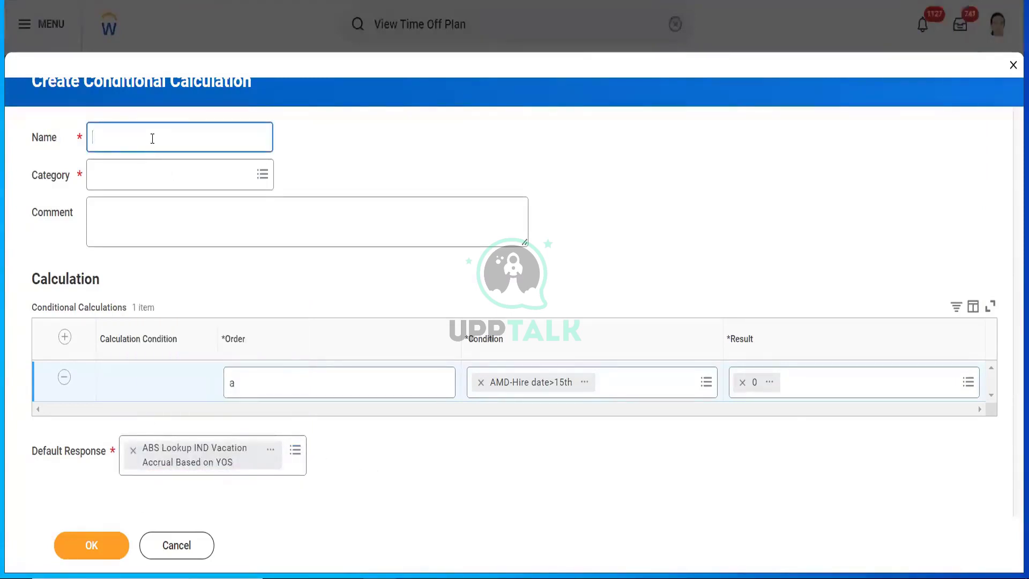
type("ABS Cond Annual Accrual")
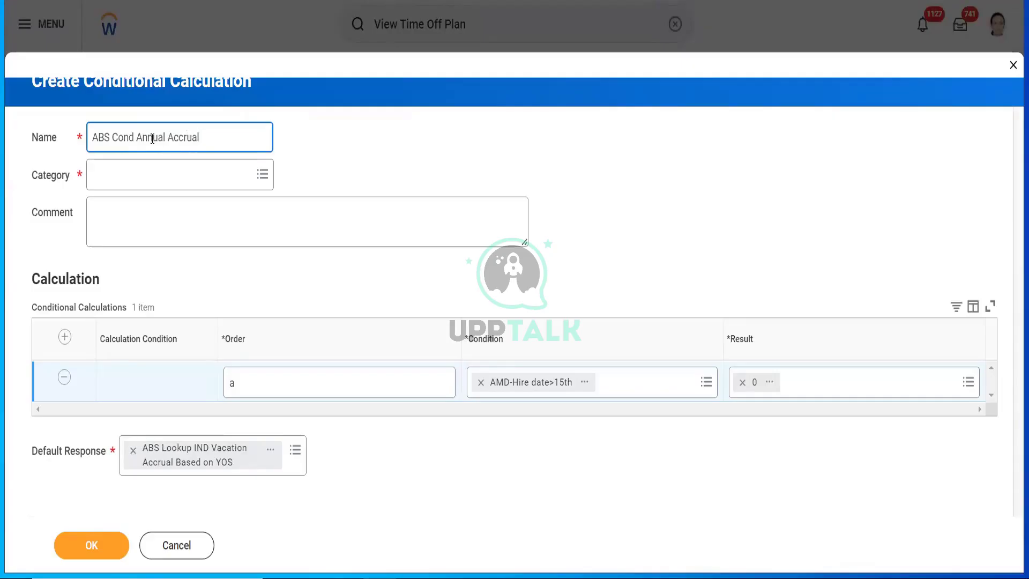
type(" Calculation")
left_click(136, 175)
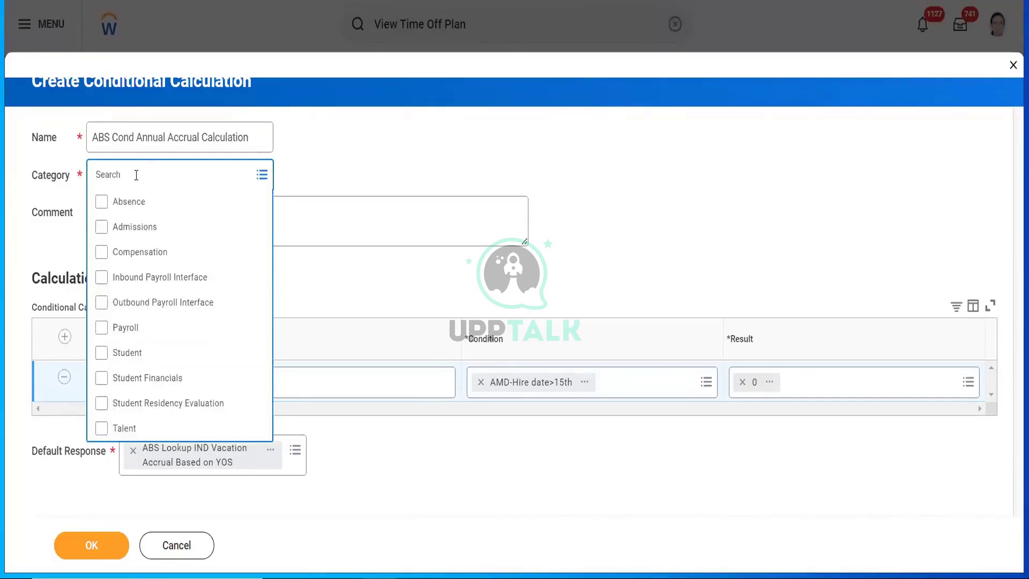
left_click(131, 202)
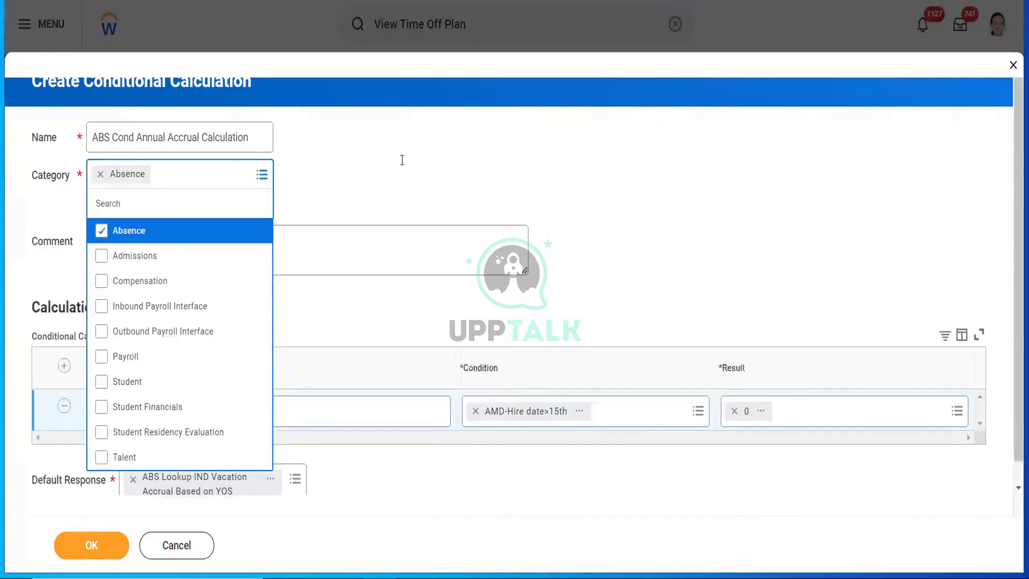
left_click(403, 165)
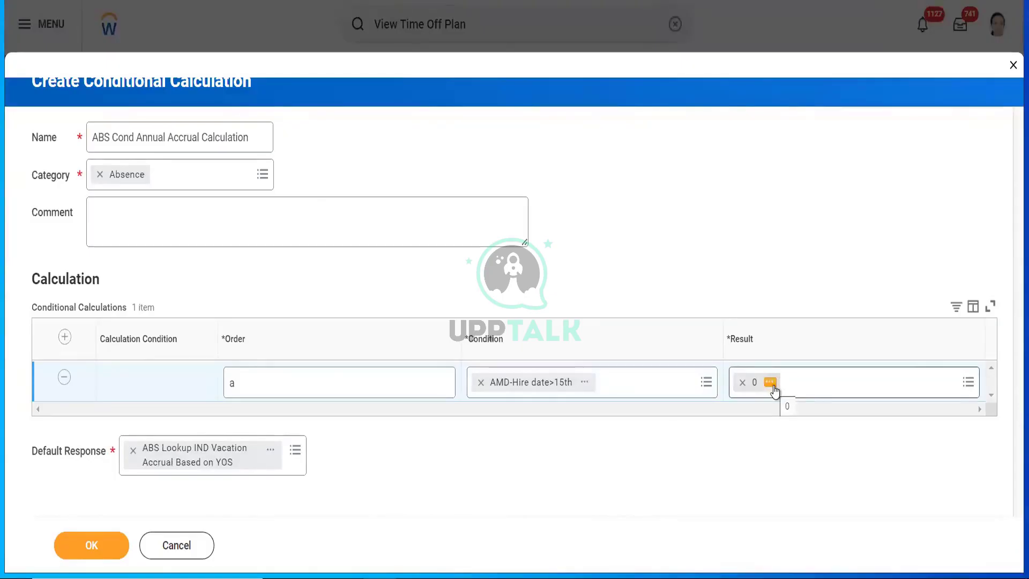
left_click(86, 552)
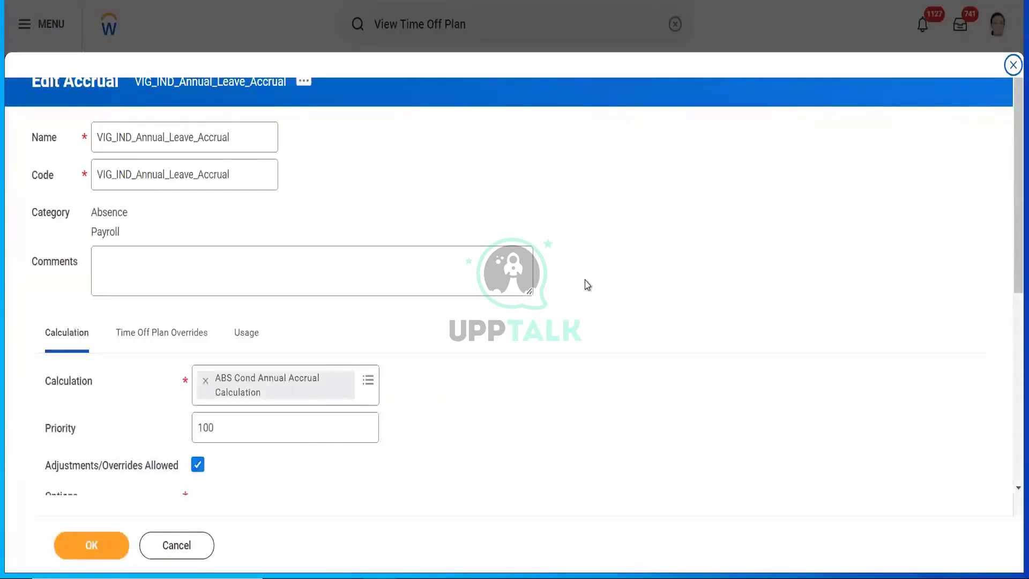
left_click(89, 545)
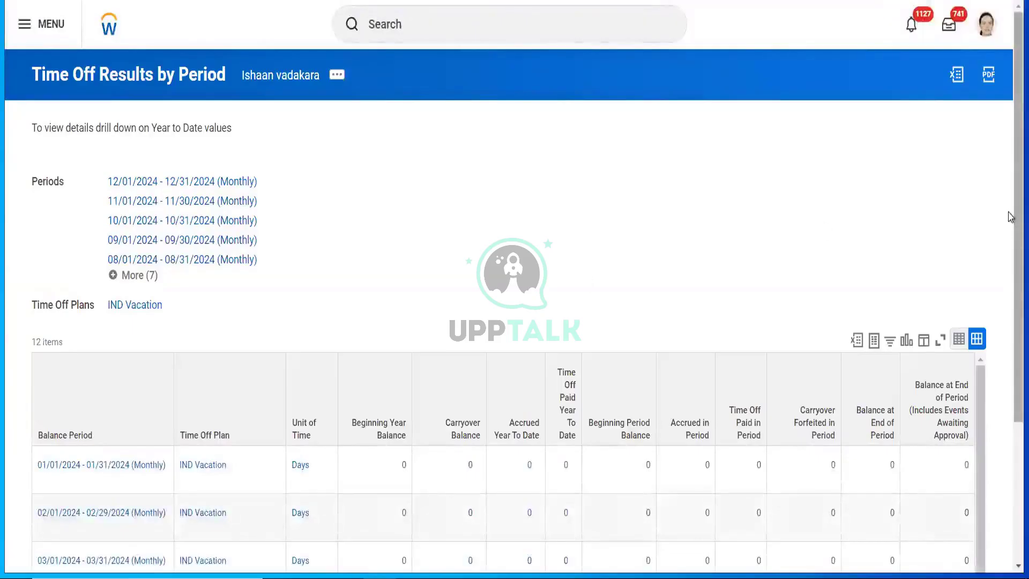
Step: Review the worker's monthly IND Vacation accruals and balances for 2024 in Time Off Results by Period
scroll(1008, 404, "down", 3)
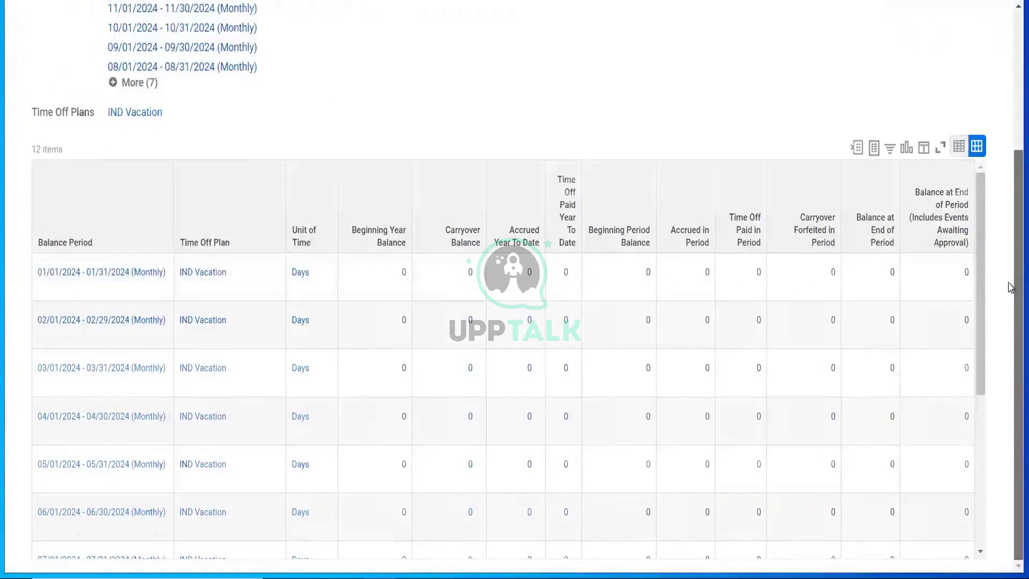
scroll(1010, 284, "up", 3)
scroll(1010, 281, "down", 3)
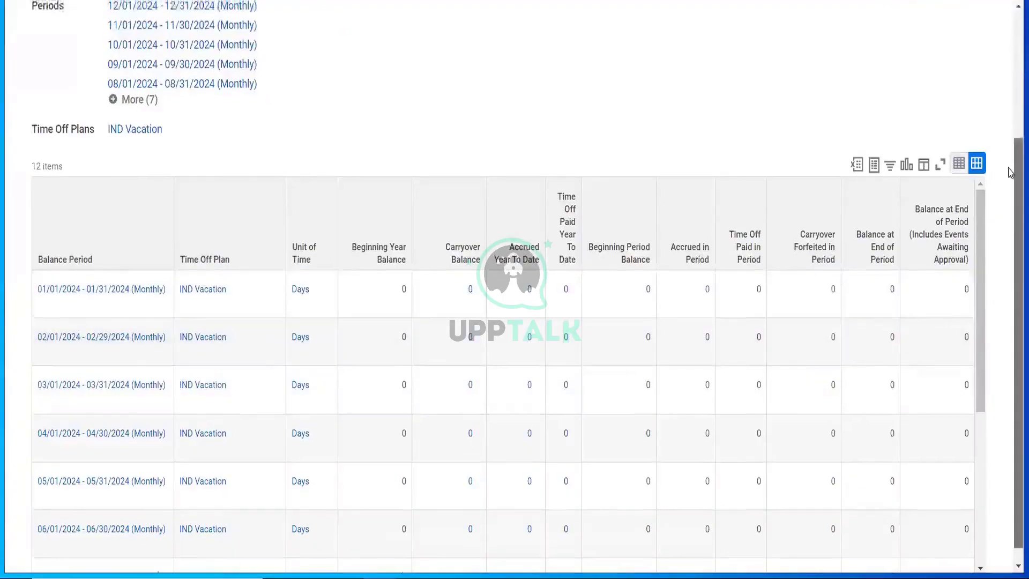
scroll(1010, 284, "up", 3)
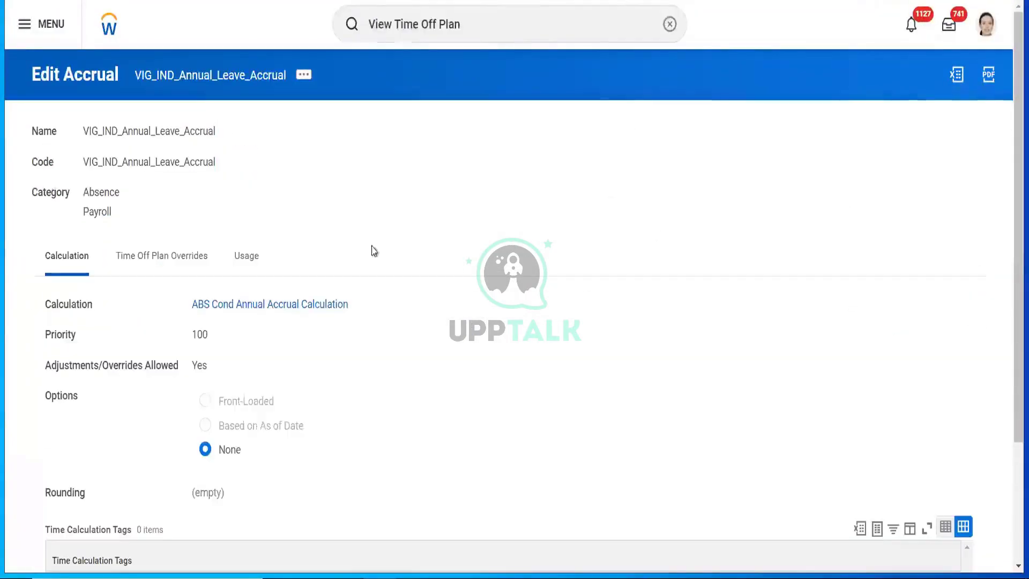
Step: Open ABS Cond Annual Accrual Calculation from the accrual and inspect the operands of its AMD-Hire date>15th condition
left_click(232, 304)
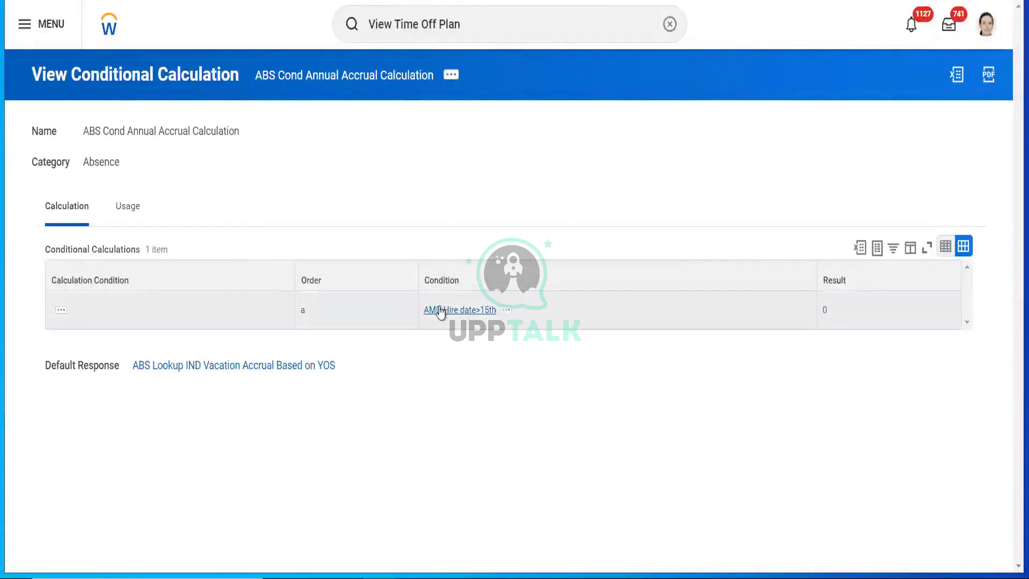
left_click(504, 312)
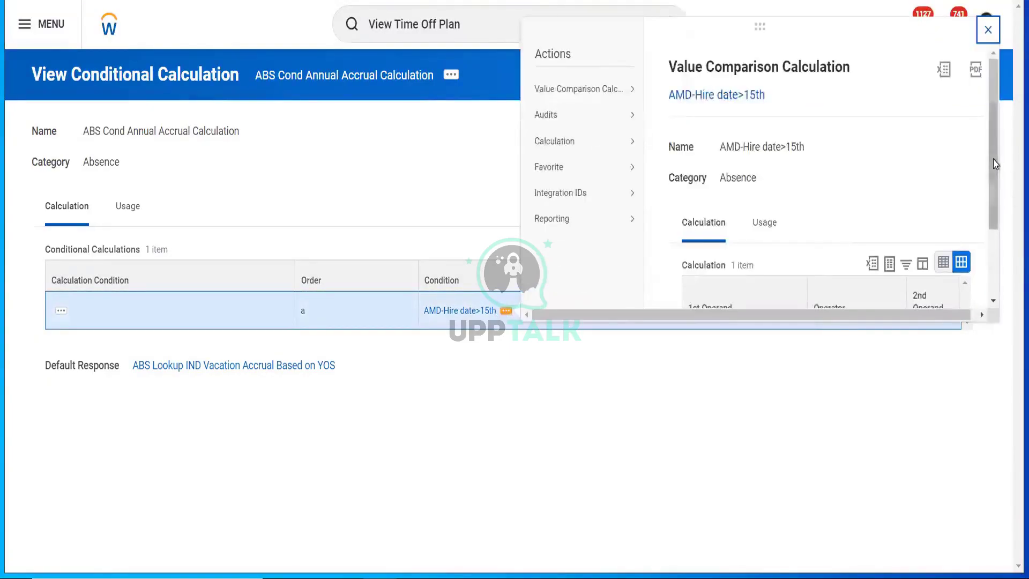
left_click_drag(994, 163, 980, 259)
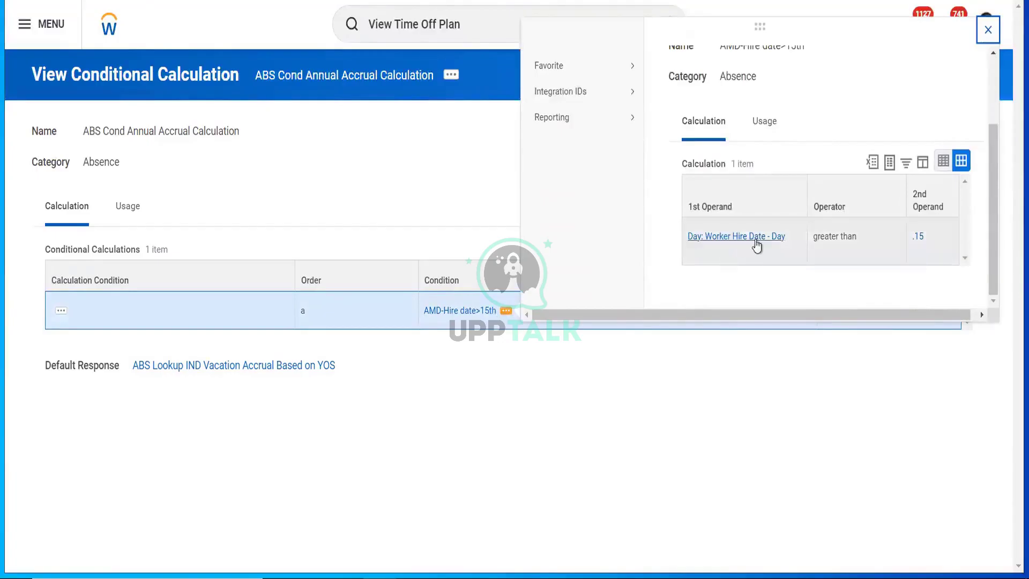
left_click(687, 423)
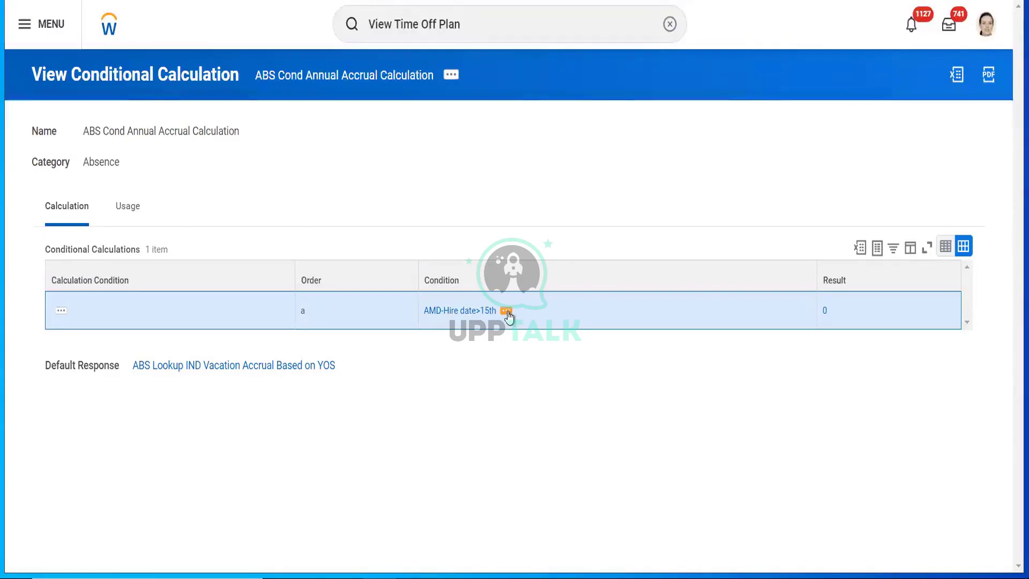
left_click(507, 313)
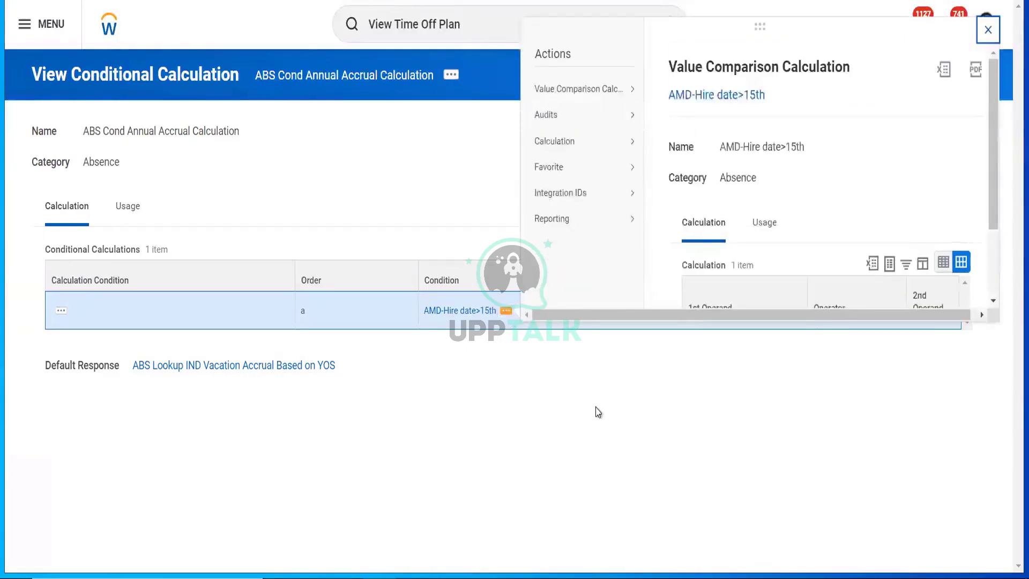
left_click(598, 412)
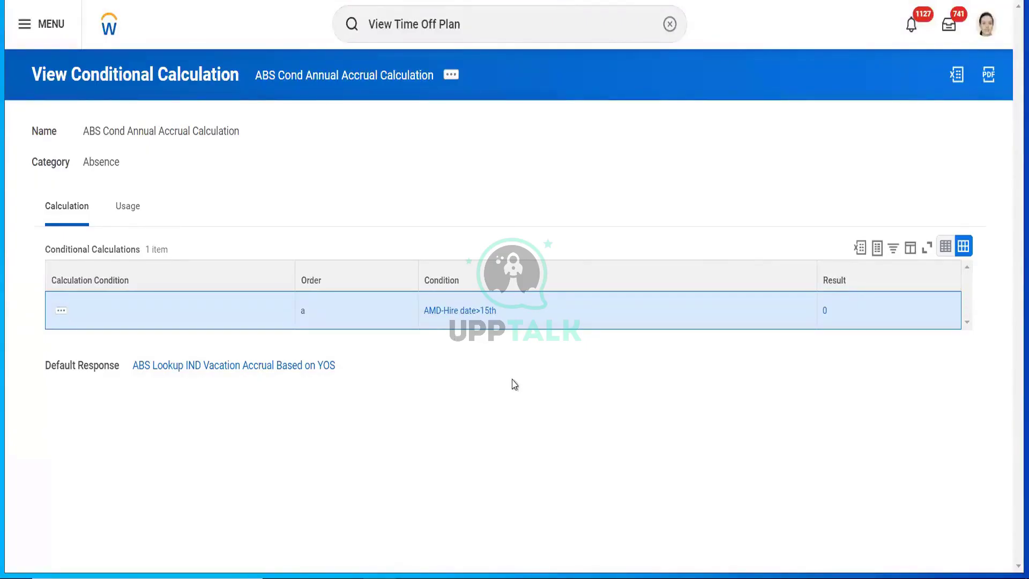
mouse_move(509, 317)
Step: Open ABS Cond Annual Accrual Calculation for editing and view its AMD-Hire date>15th condition on a separate page
left_click(451, 76)
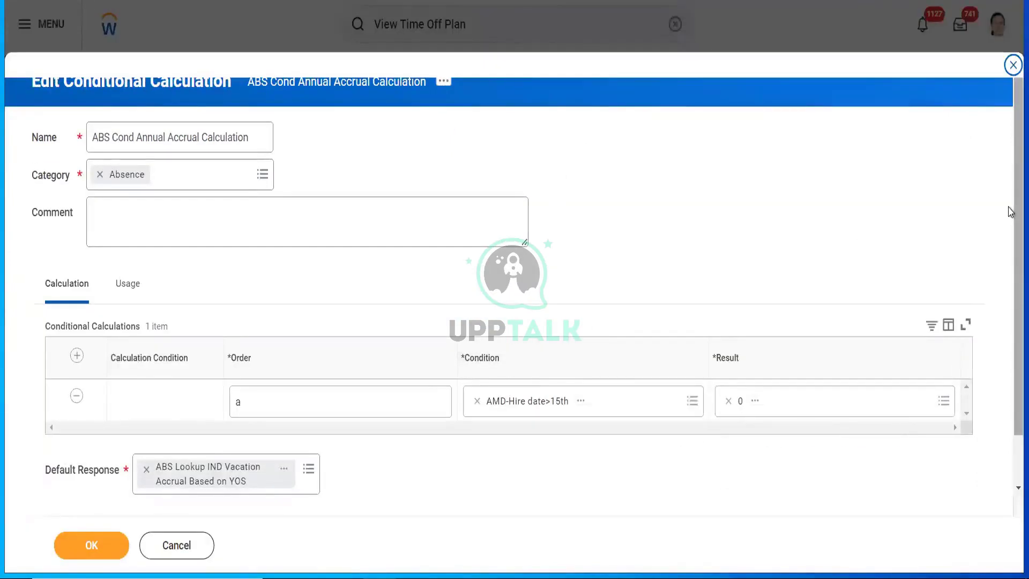
scroll(1010, 212, "down", 1)
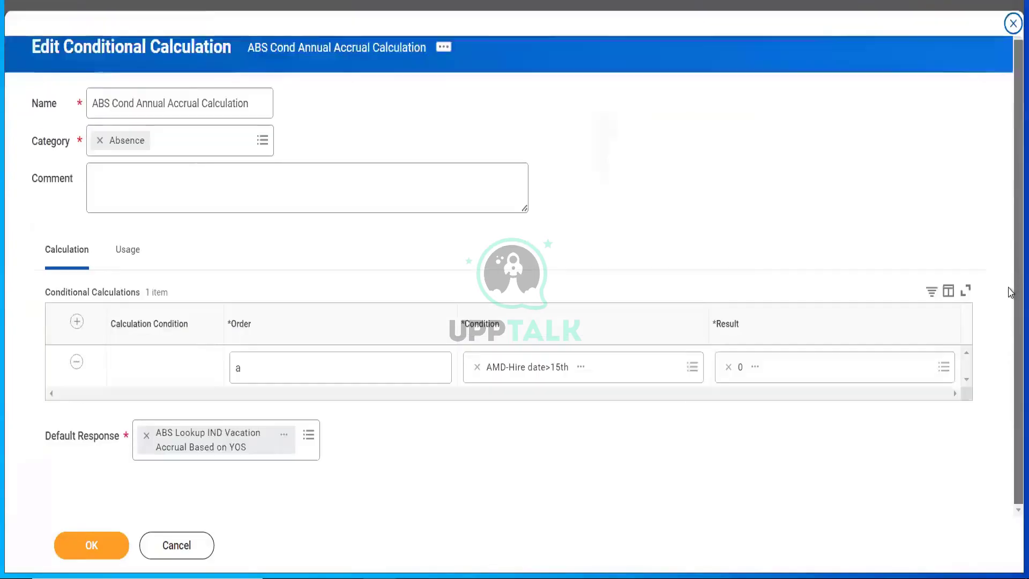
left_click(580, 368)
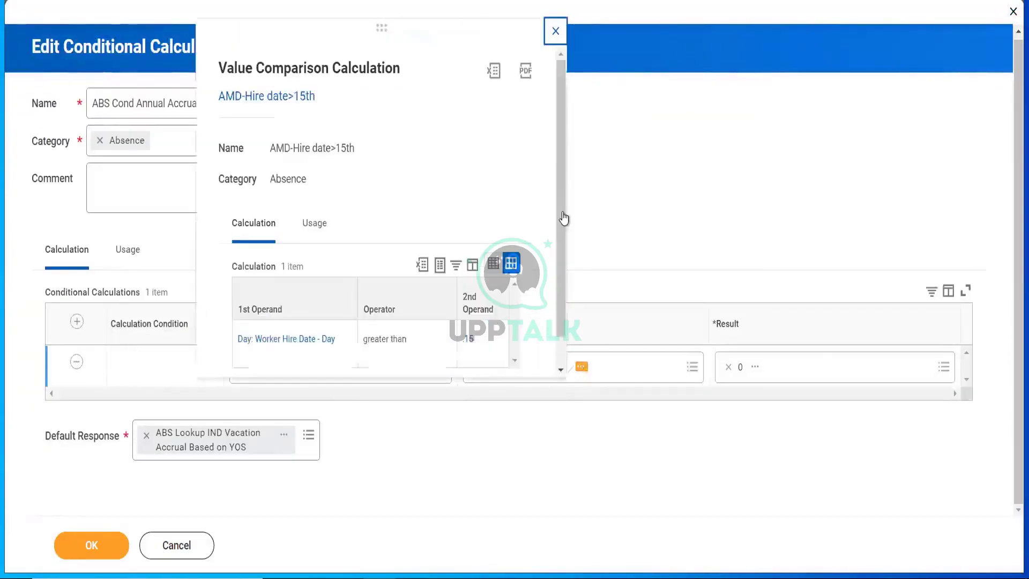
right_click(294, 103)
left_click(317, 112)
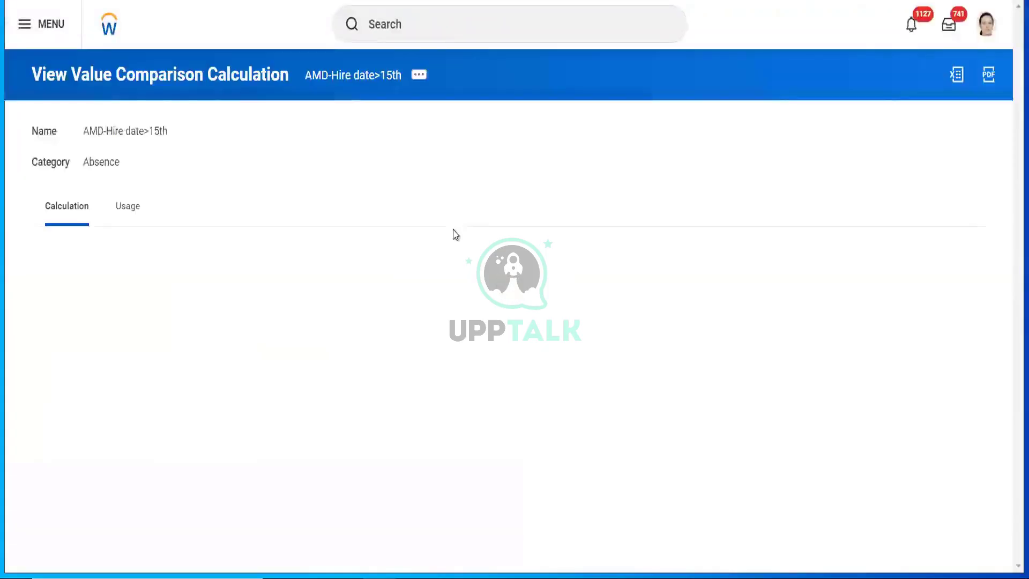
Step: Copy the AMD-Hire date>15th value comparison calculation and name the copy "ABS Hire Date <= 15"
left_click(420, 79)
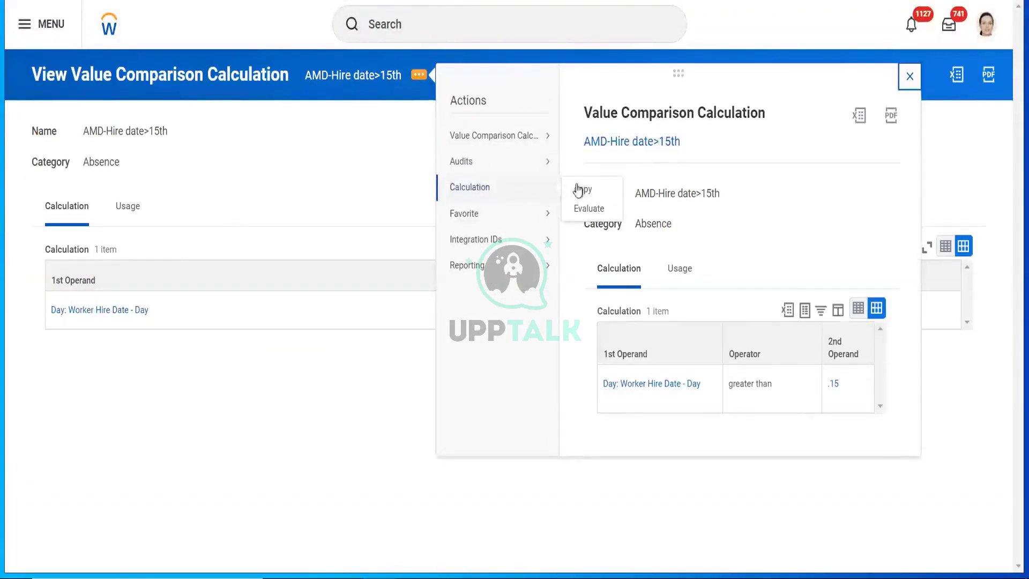
left_click(376, 161)
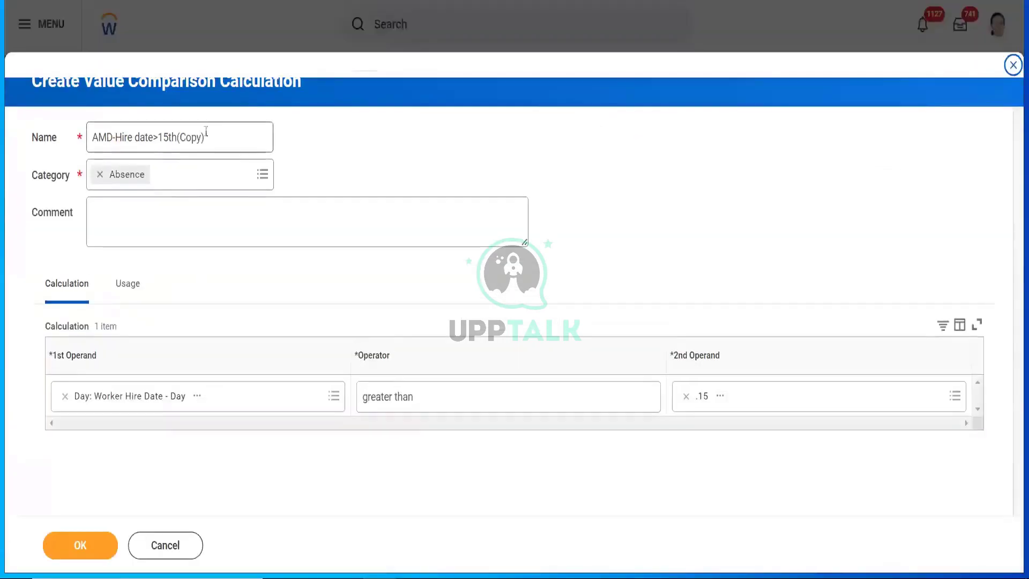
left_click_drag(219, 135, 47, 131)
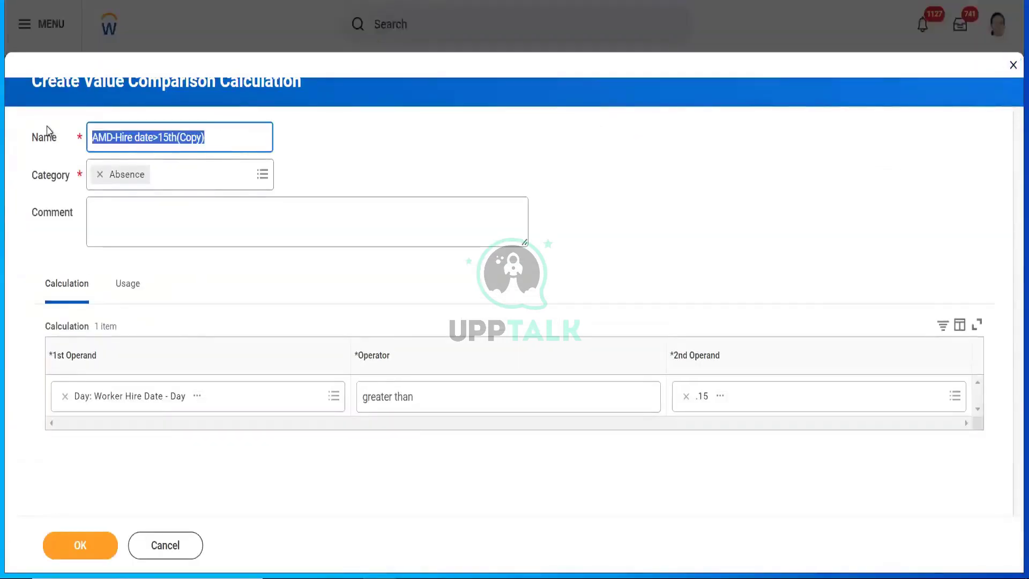
type("Hire Date <= 15")
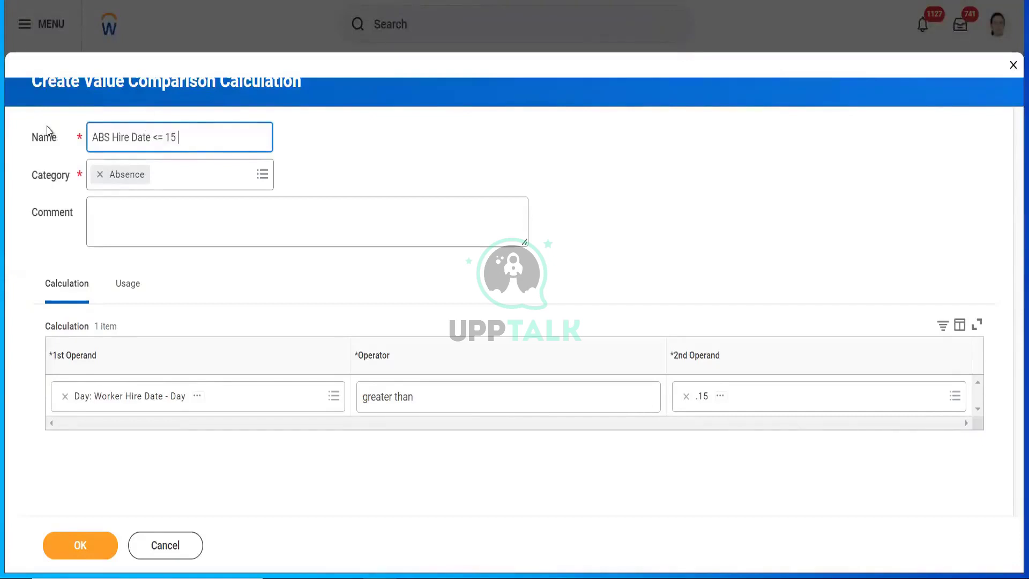
Step: Set the operator of the ABS Hire Date <= 15 comparison to less than or equal to
left_click(481, 394)
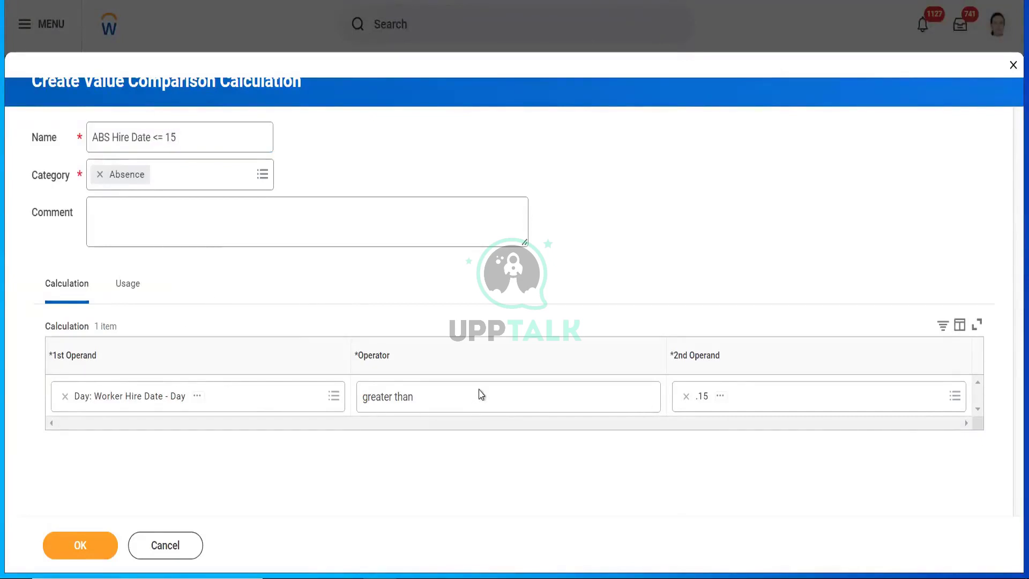
left_click(480, 394)
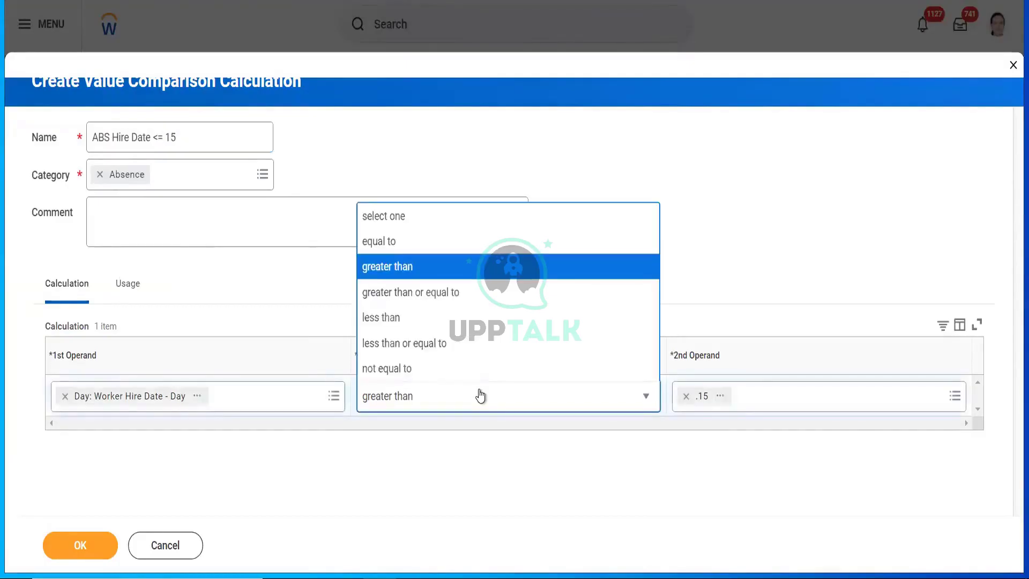
left_click(426, 346)
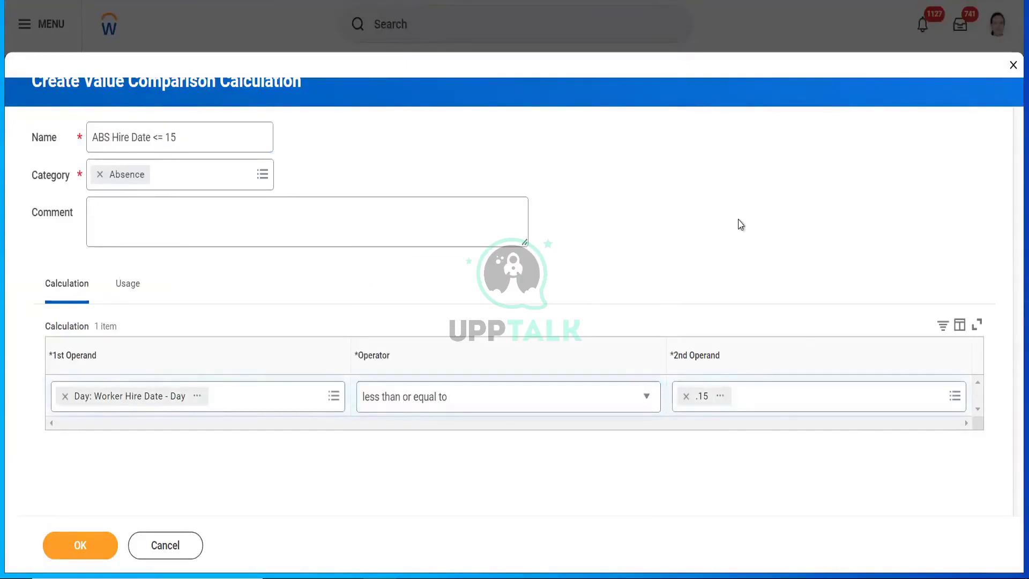
Step: Replace the comparison's .15 second operand with the constant 15 and save the new value comparison calculation
left_click(721, 397)
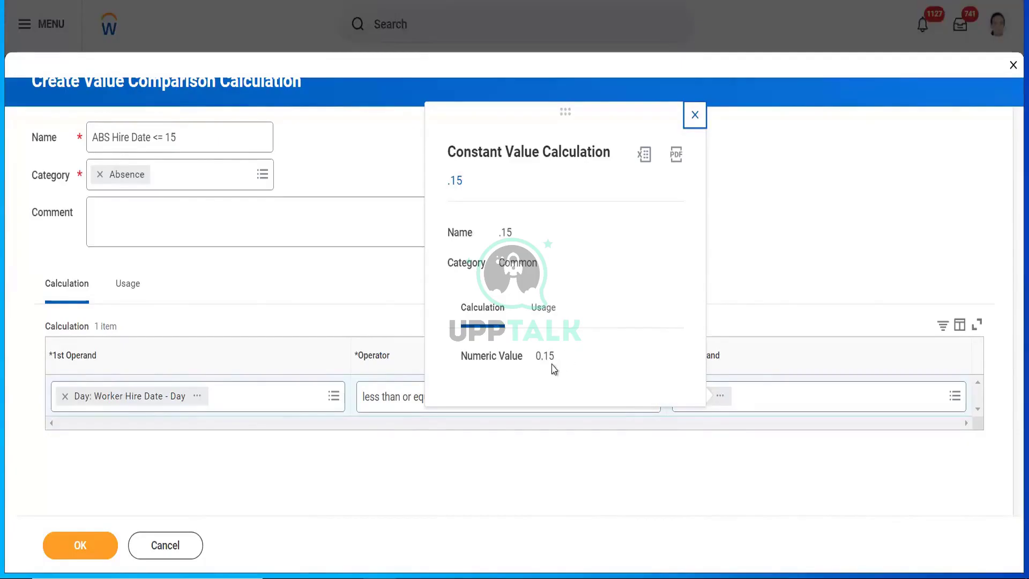
left_click(694, 116)
left_click(686, 396)
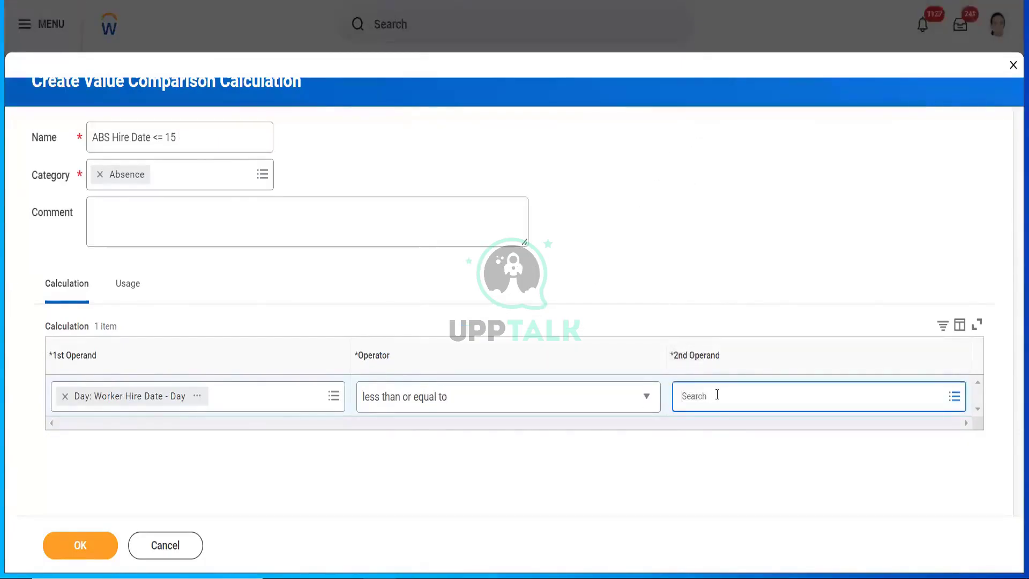
left_click(717, 394)
type("15")
key("Return")
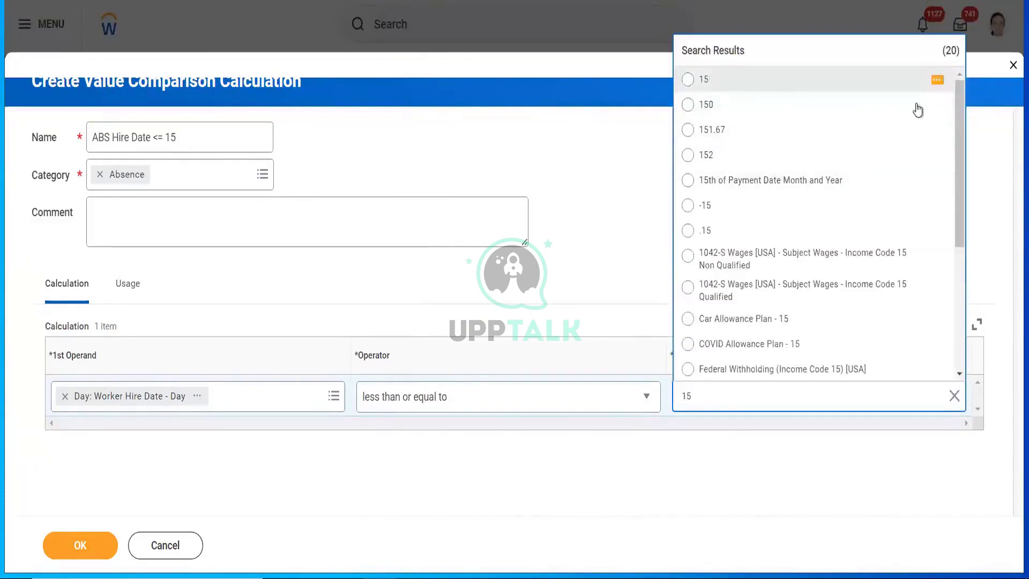
mouse_move(937, 82)
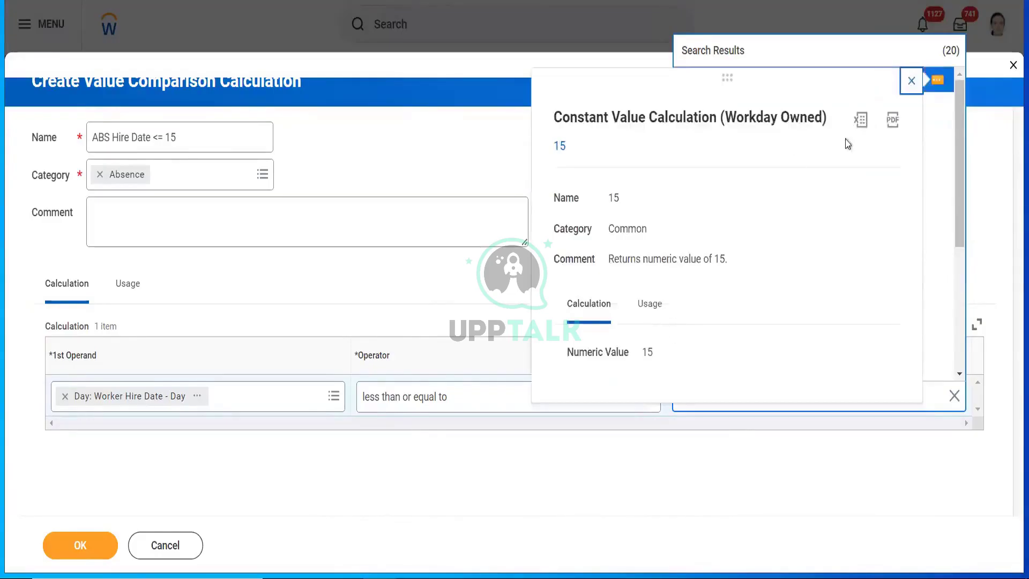
left_click(907, 83)
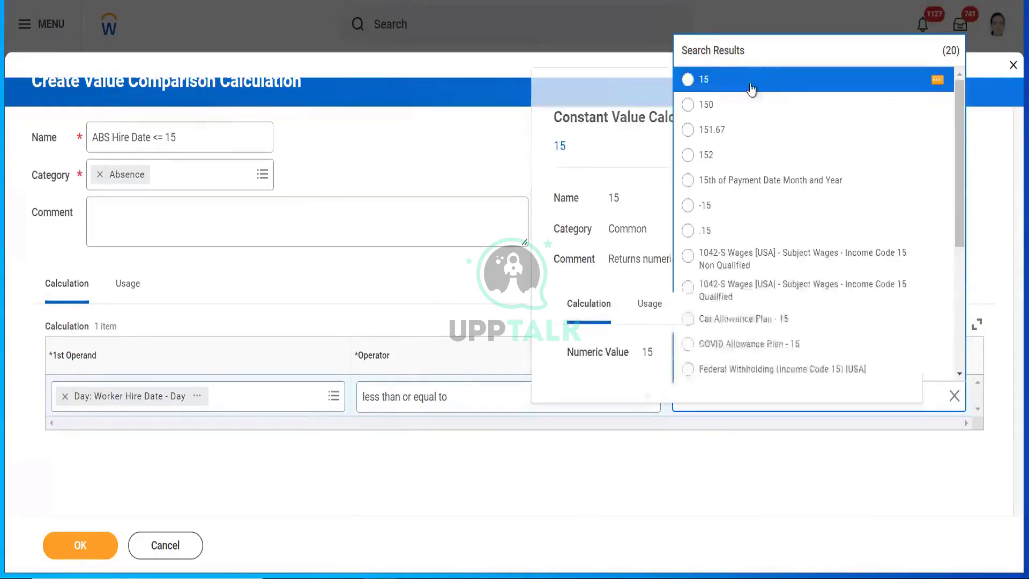
left_click(703, 83)
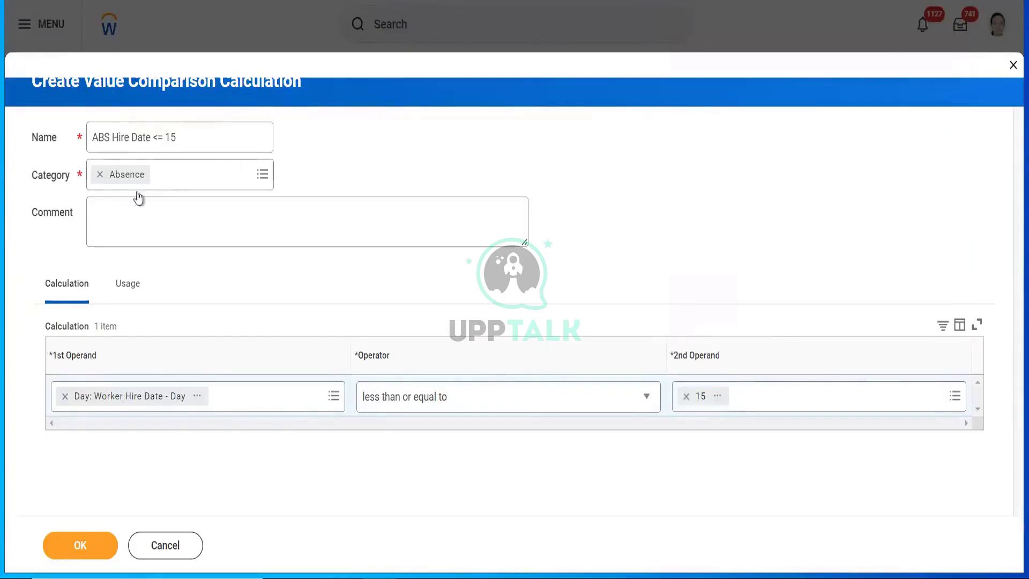
left_click(80, 547)
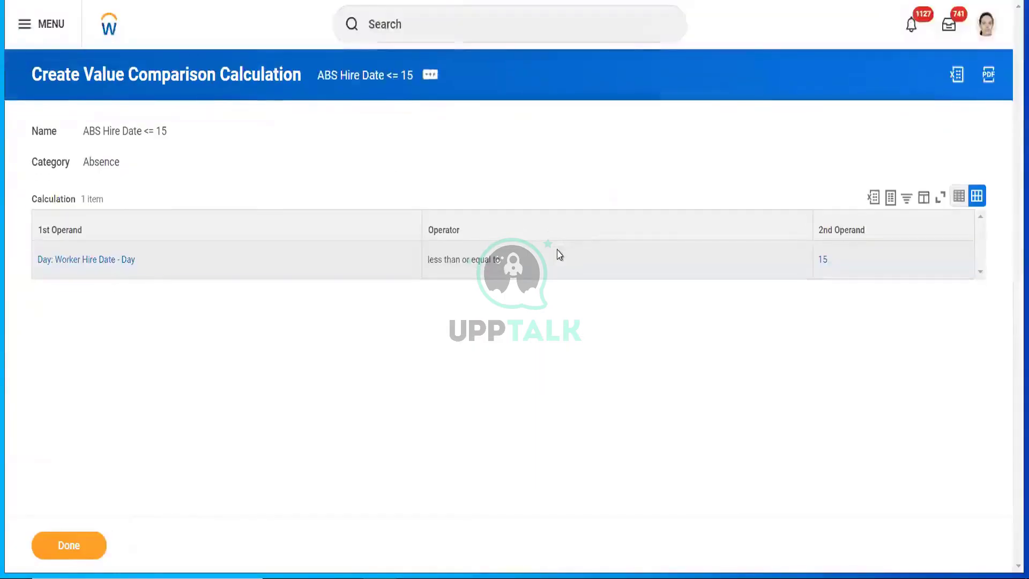
Step: Copy the new comparison's name and make ABS Hire Date <= 15 the condition of row a in ABS Cond Annual Accrual Calculation
right_click(349, 82)
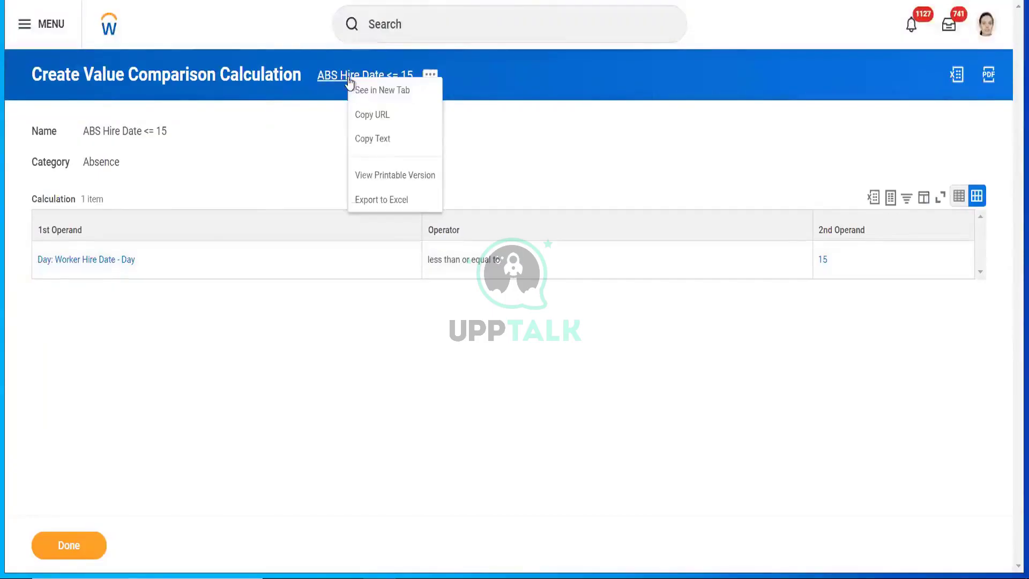
left_click(378, 143)
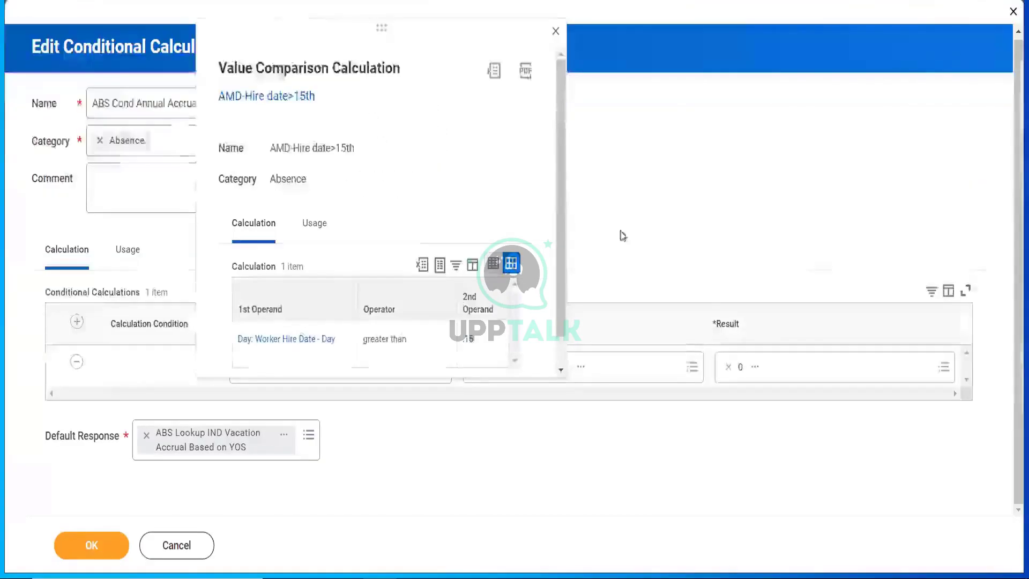
left_click(477, 369)
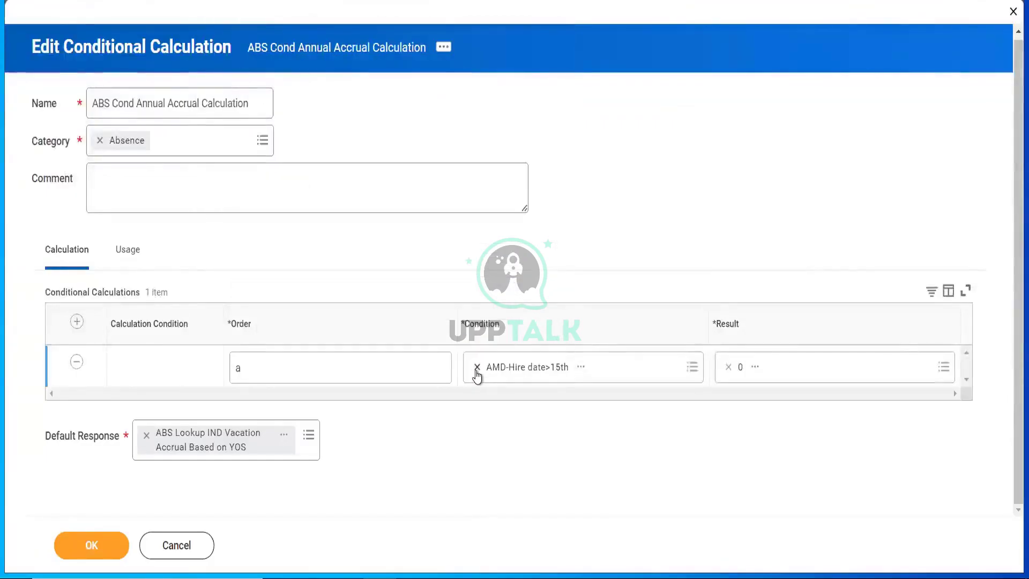
type("ABS Hire Date <= 15")
key("Return")
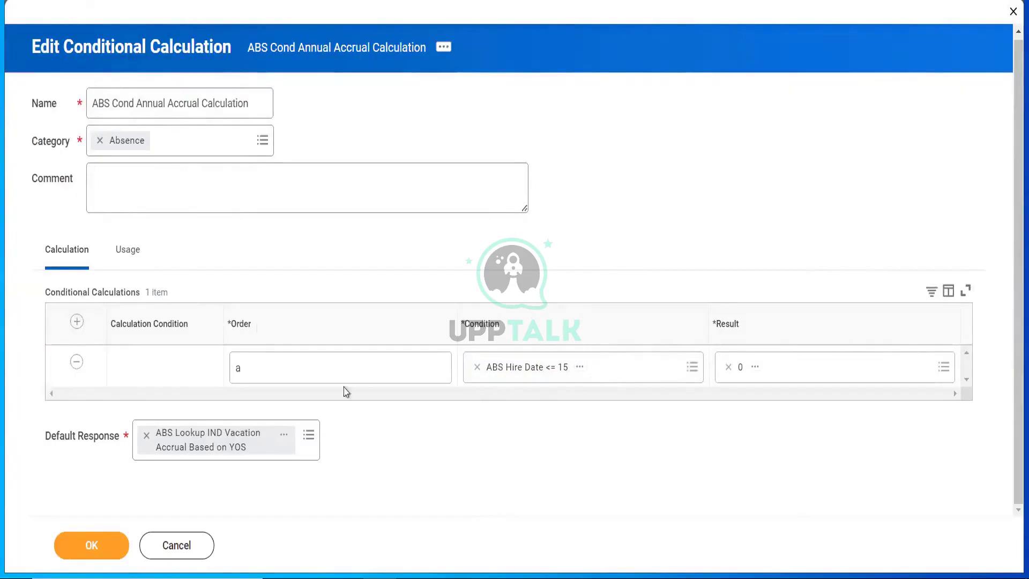
Step: Copy the default response's lookup name and set row a's result to ABS Lookup IND Vacation Accrual Based on YOS
left_click(284, 435)
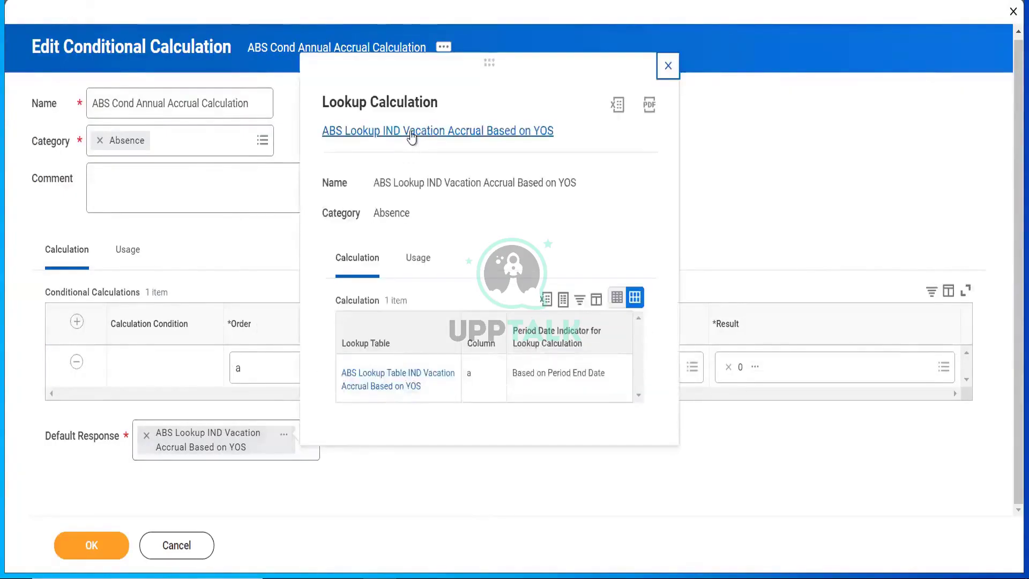
right_click(412, 137)
left_click(430, 193)
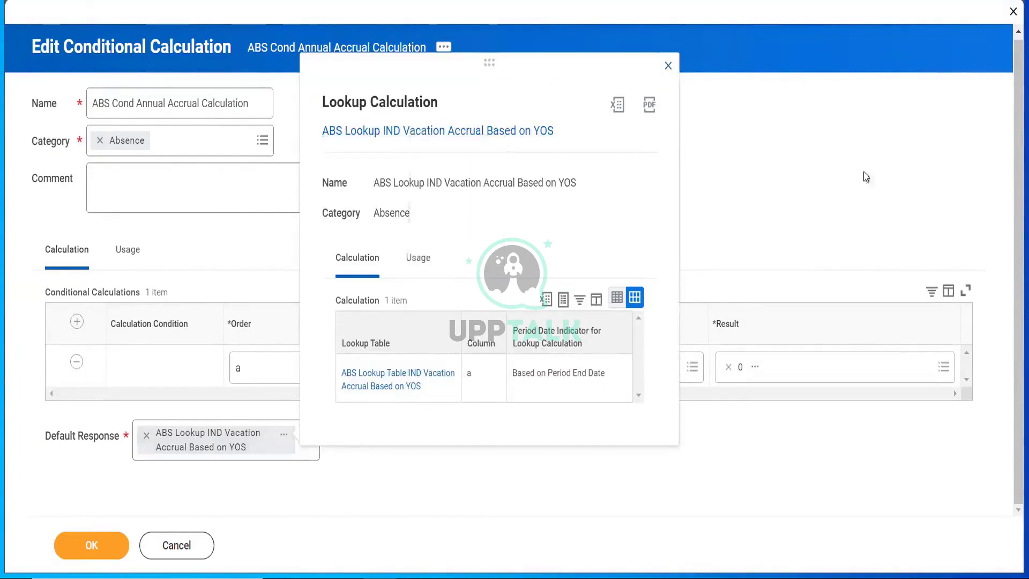
left_click(875, 170)
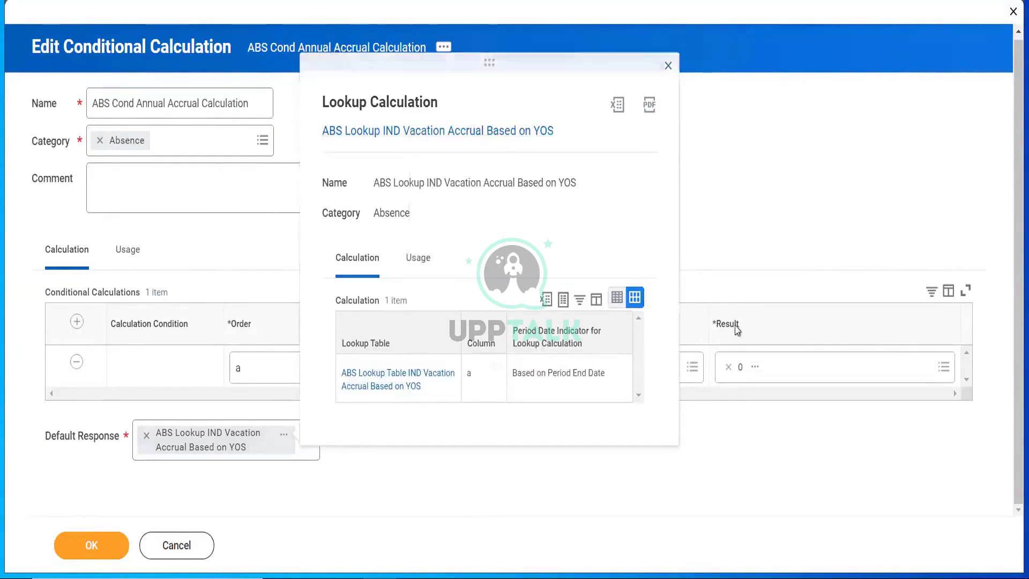
left_click(733, 374)
key("ctrl+v")
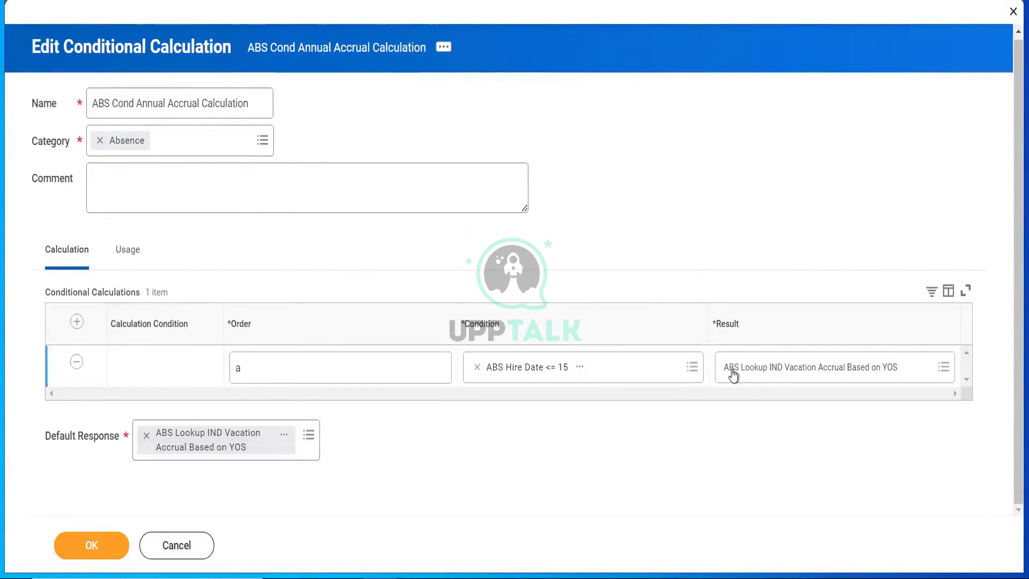
key("Return")
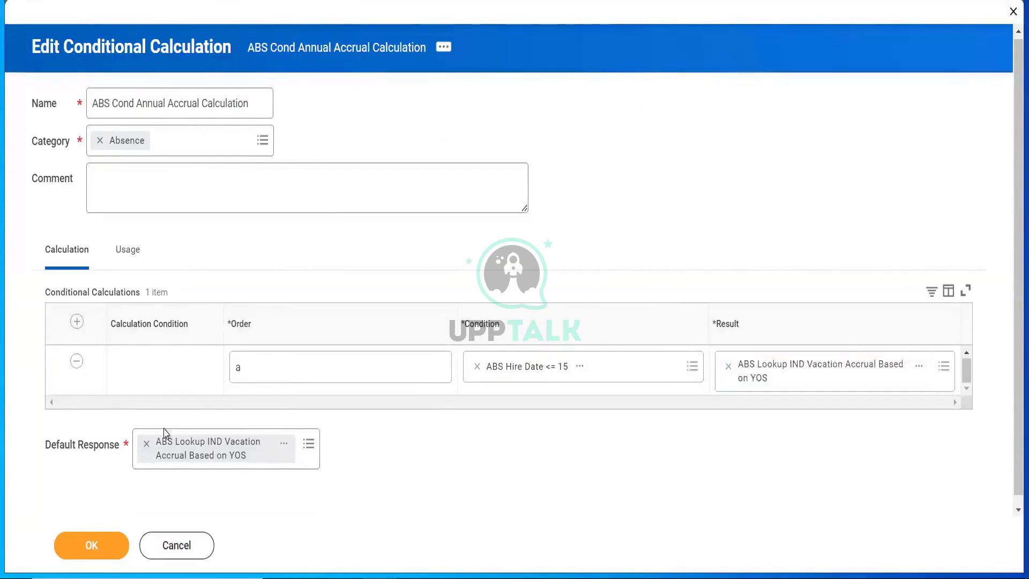
Step: Change the default response of the conditional calculation to the constant 0 and save it
left_click(146, 443)
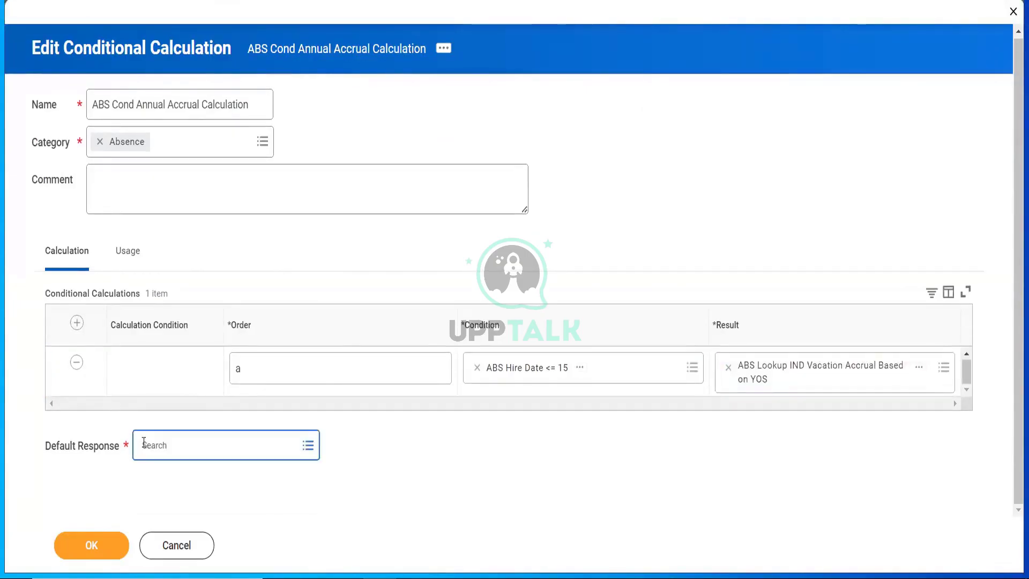
type("0")
key("Return")
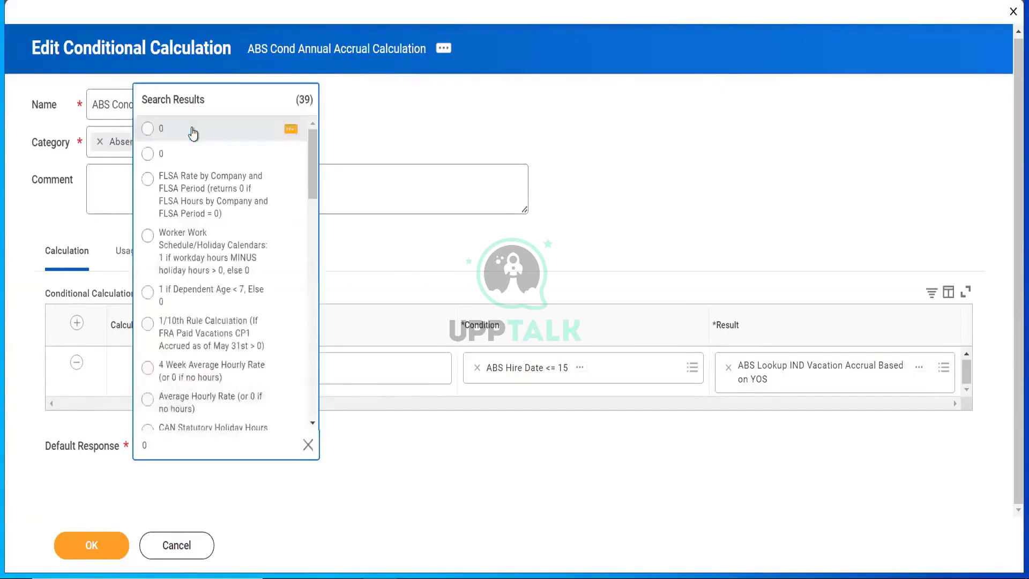
left_click(193, 133)
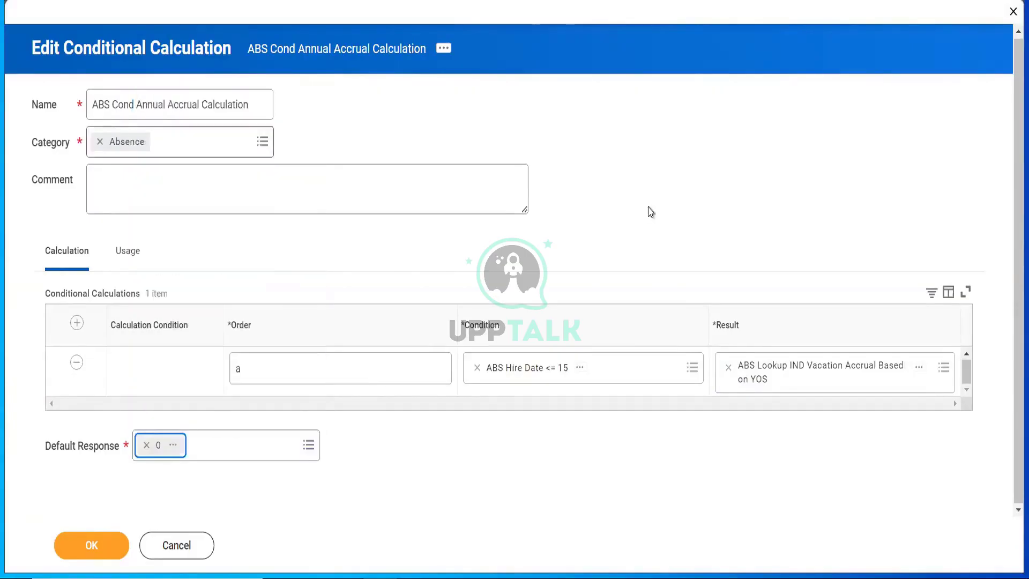
left_click(85, 554)
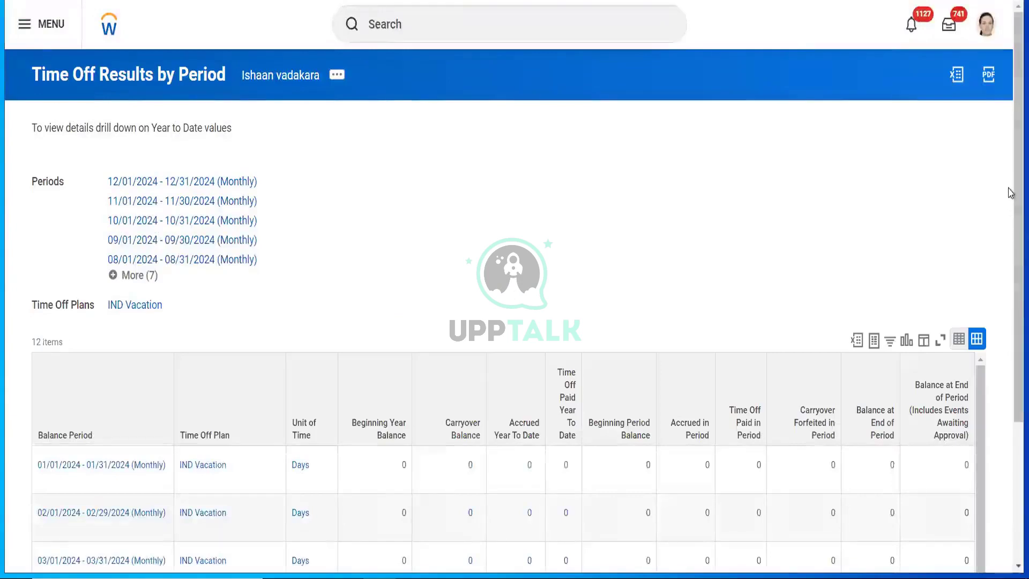
Step: Close the created comparison's summary and reopen ABS Cond Annual Accrual Calculation for editing
mouse_move(1014, 191)
left_mouse_down()
mouse_move(1007, 380)
mouse_move(1008, 210)
left_mouse_up()
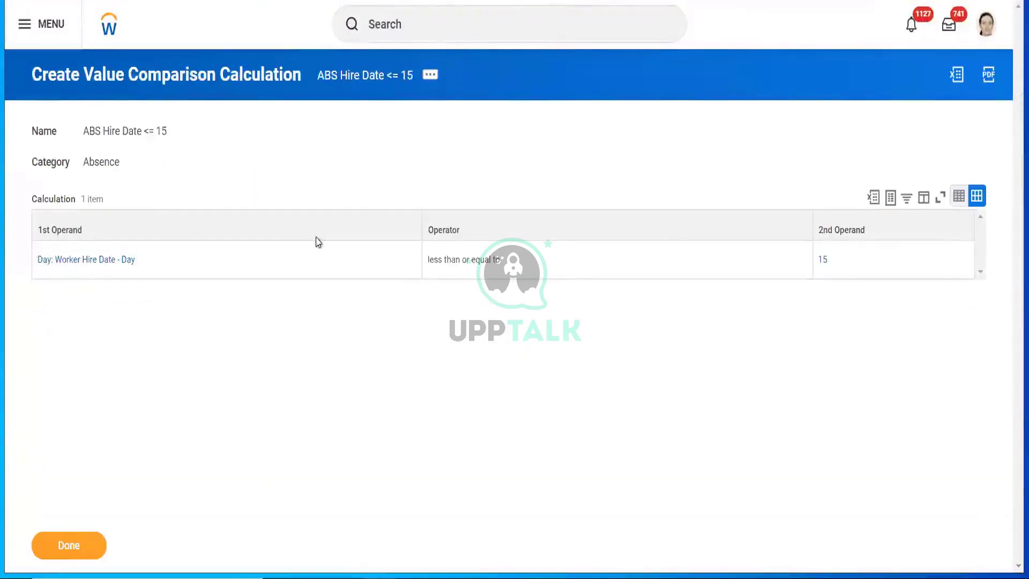
left_click(58, 551)
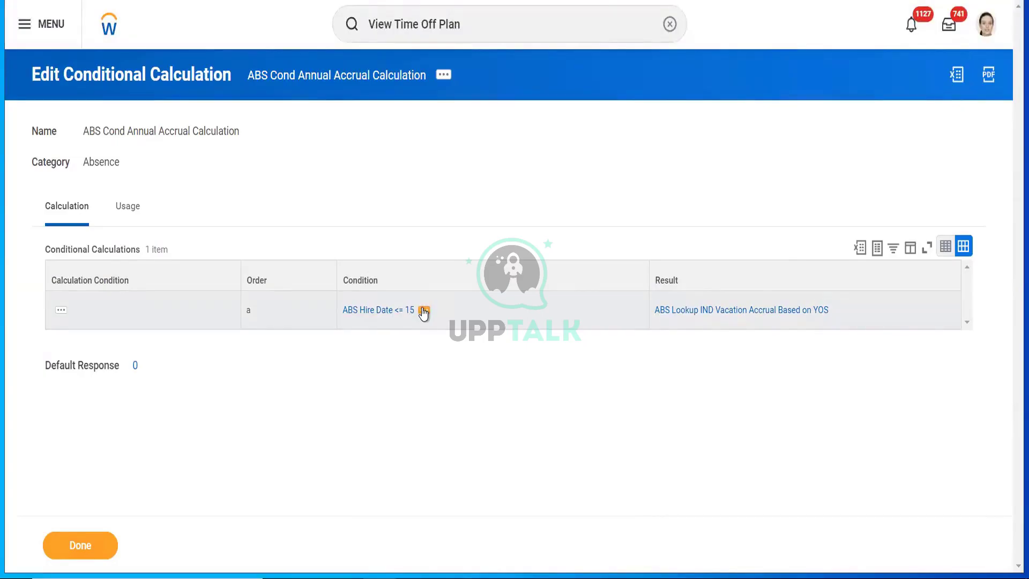
left_click(443, 75)
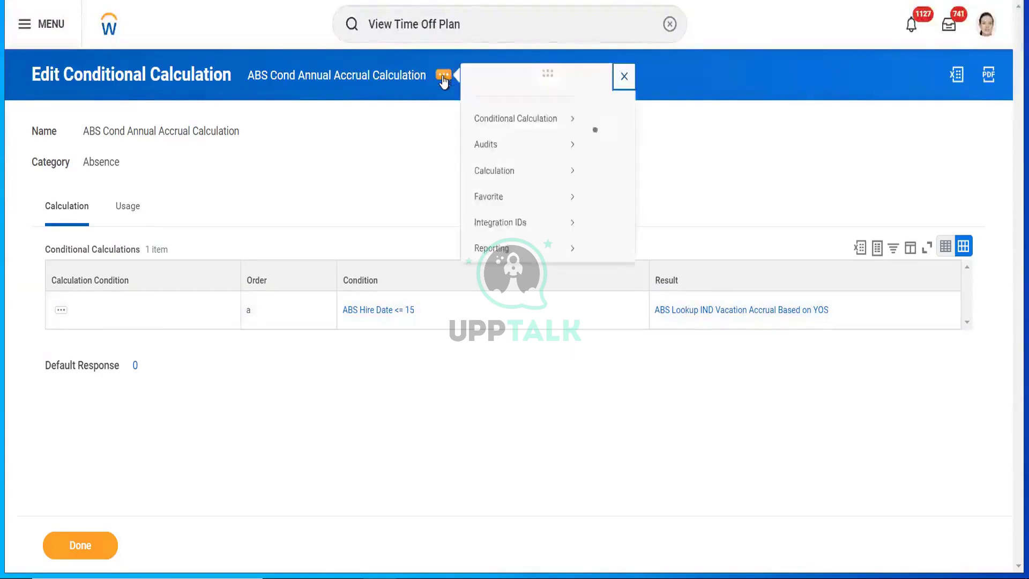
mouse_move(572, 135)
left_click(602, 139)
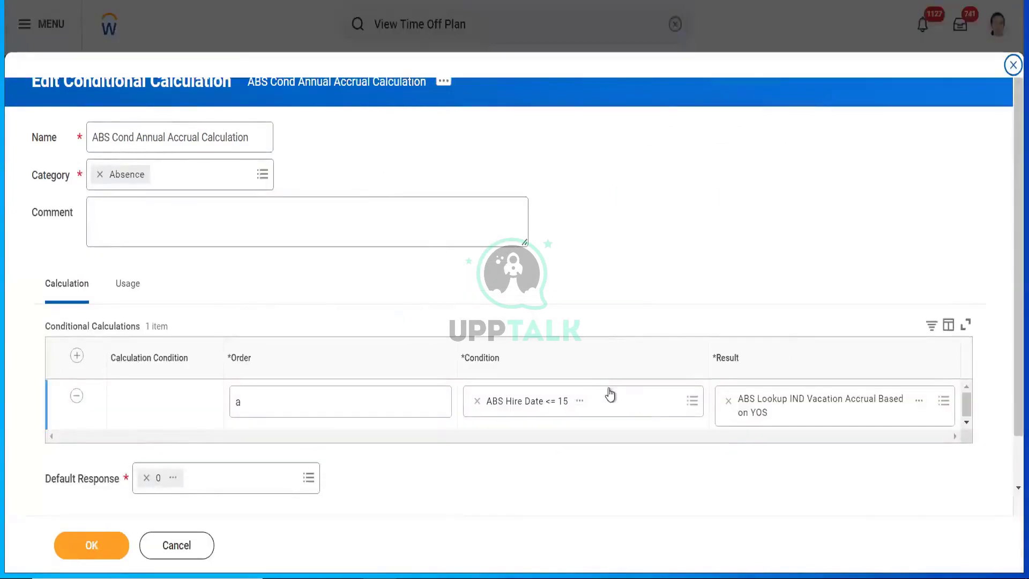
Step: Preview the condition used in row a and copy the name ABS Hire Date <= 15 as text
left_click(580, 400)
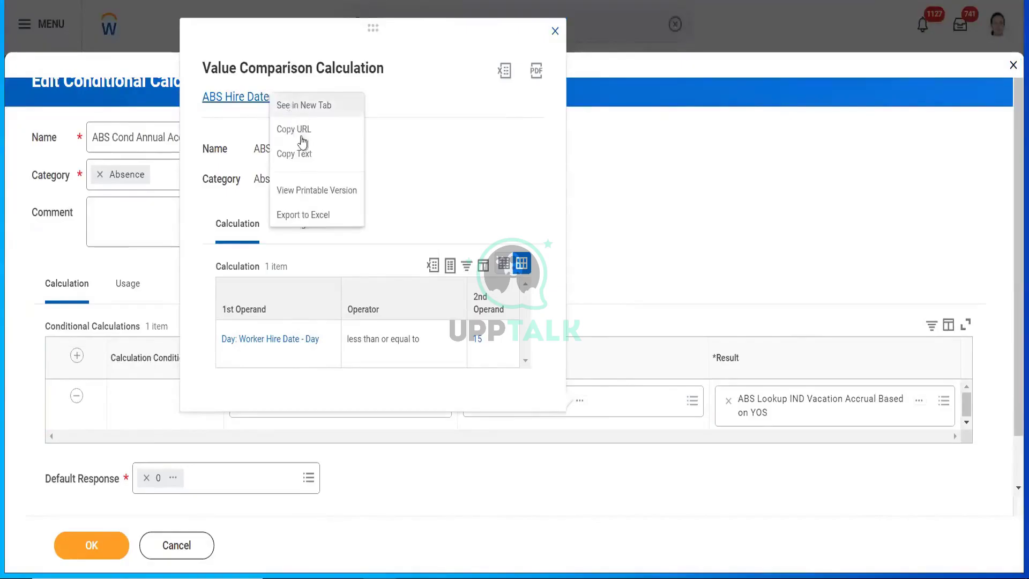
left_click(298, 154)
left_click(706, 211)
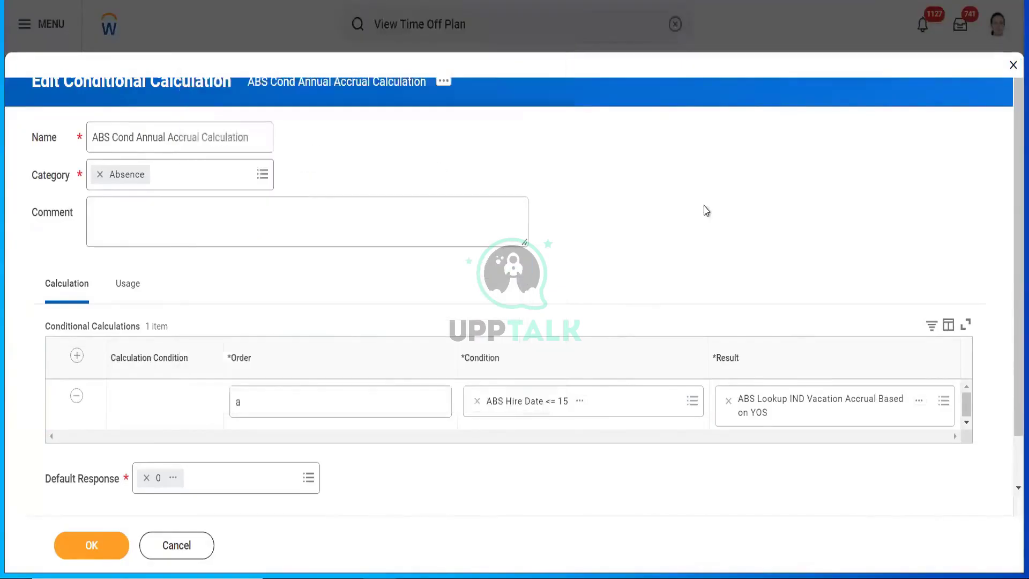
Step: Open row a's condition ABS Hire Date <= 15 in a new tab and start editing that value comparison
left_click(636, 399)
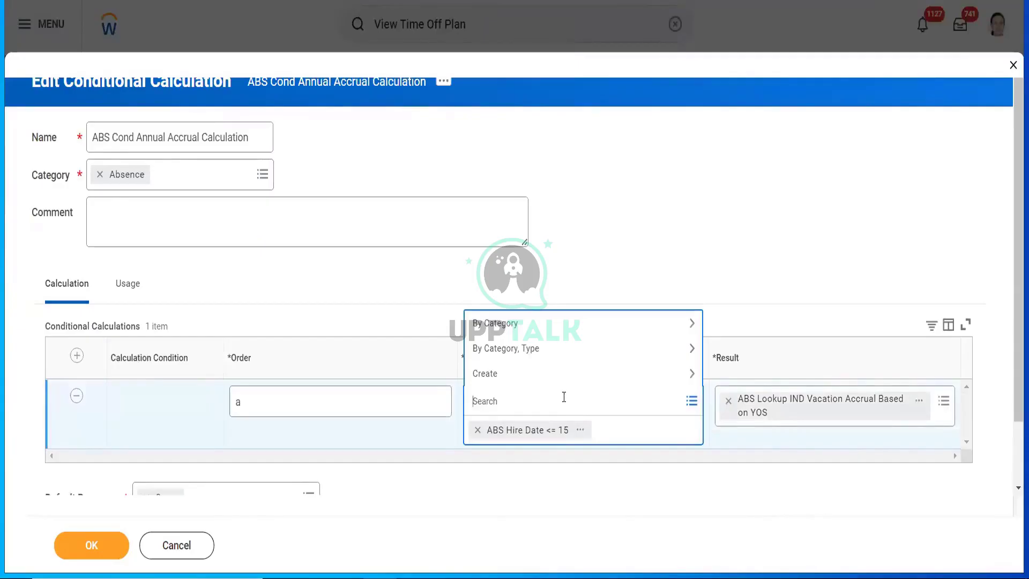
left_click(580, 433)
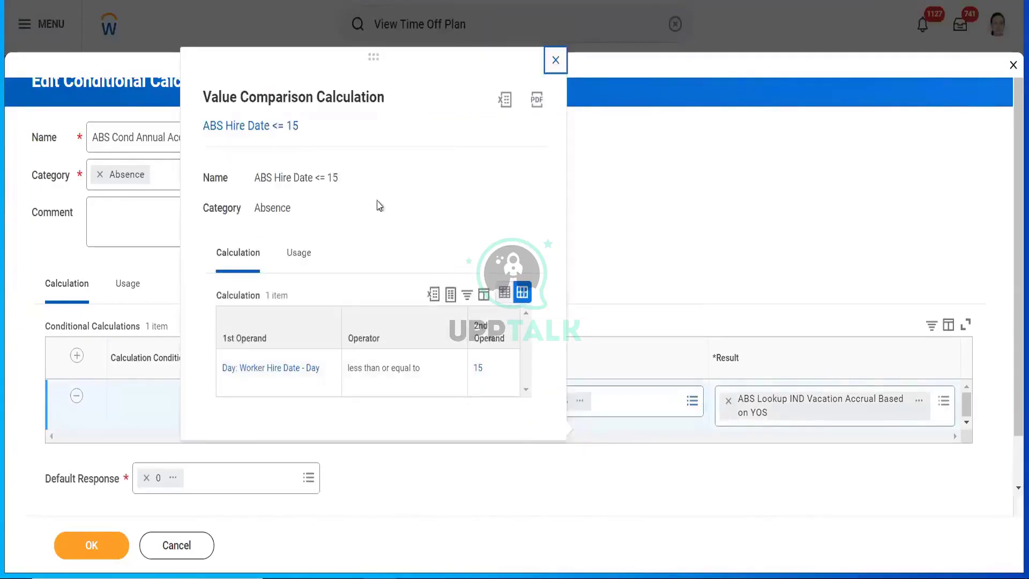
right_click(263, 127)
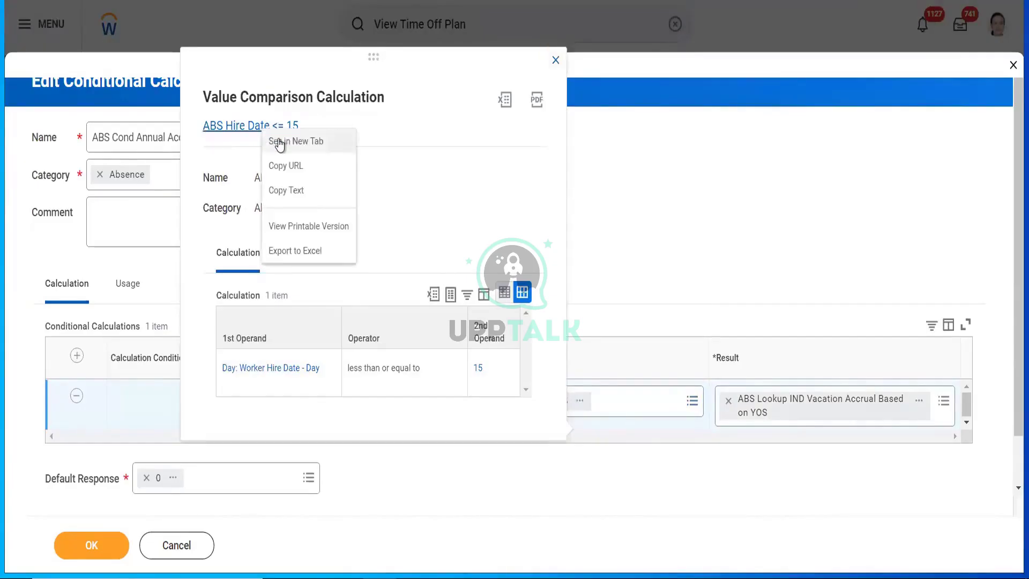
left_click(279, 141)
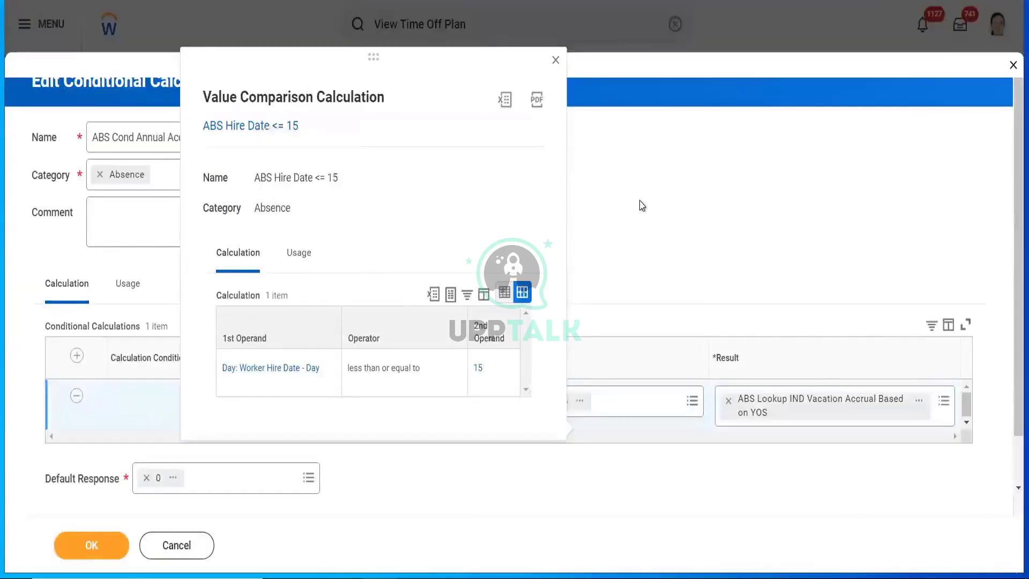
left_click(641, 206)
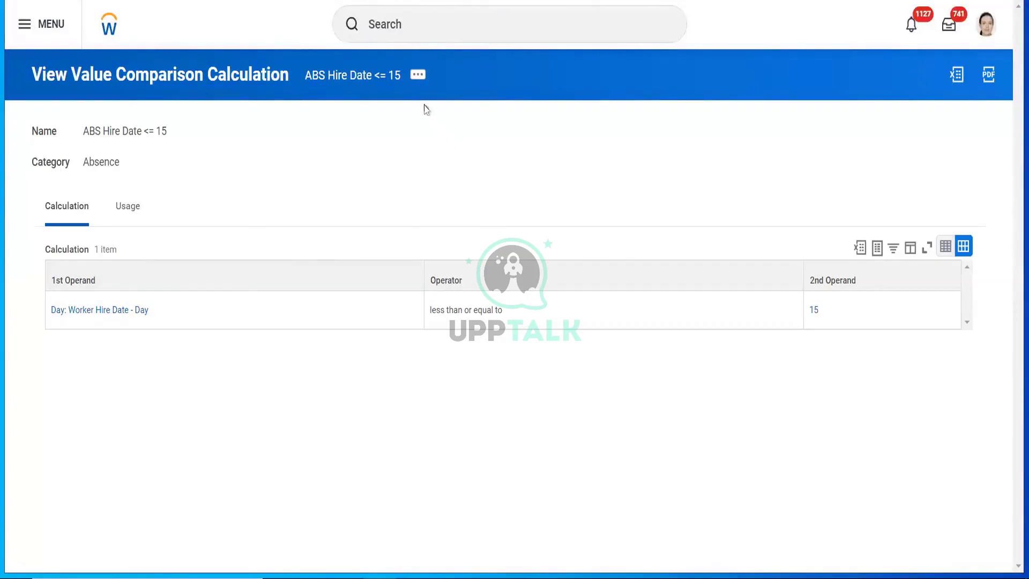
left_click(417, 77)
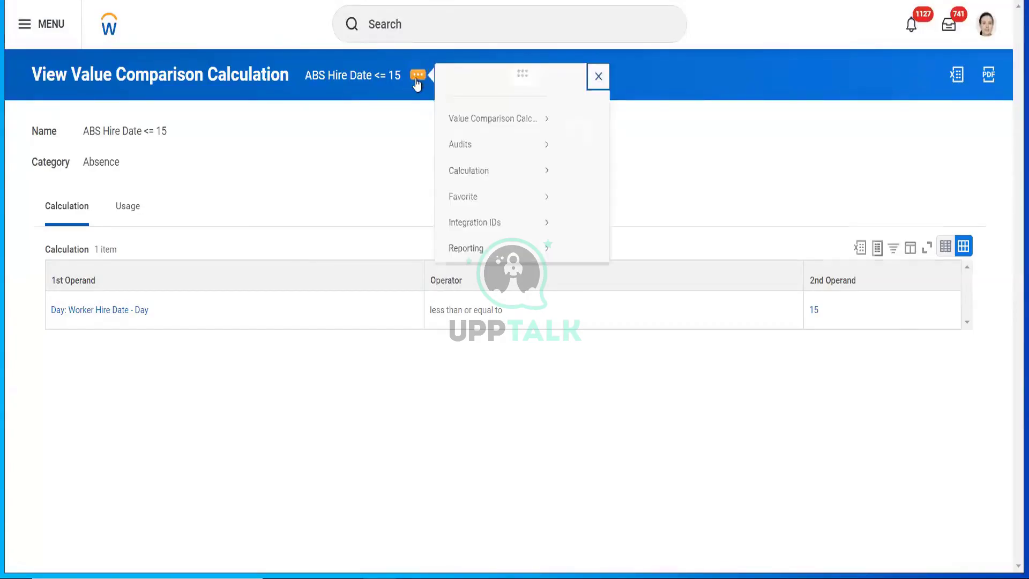
mouse_move(504, 143)
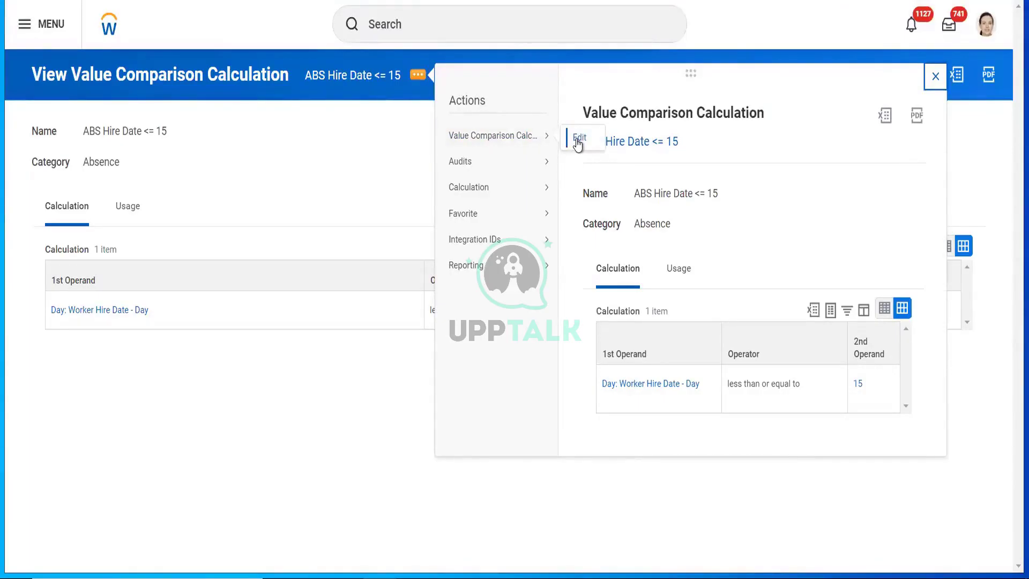
left_click(579, 141)
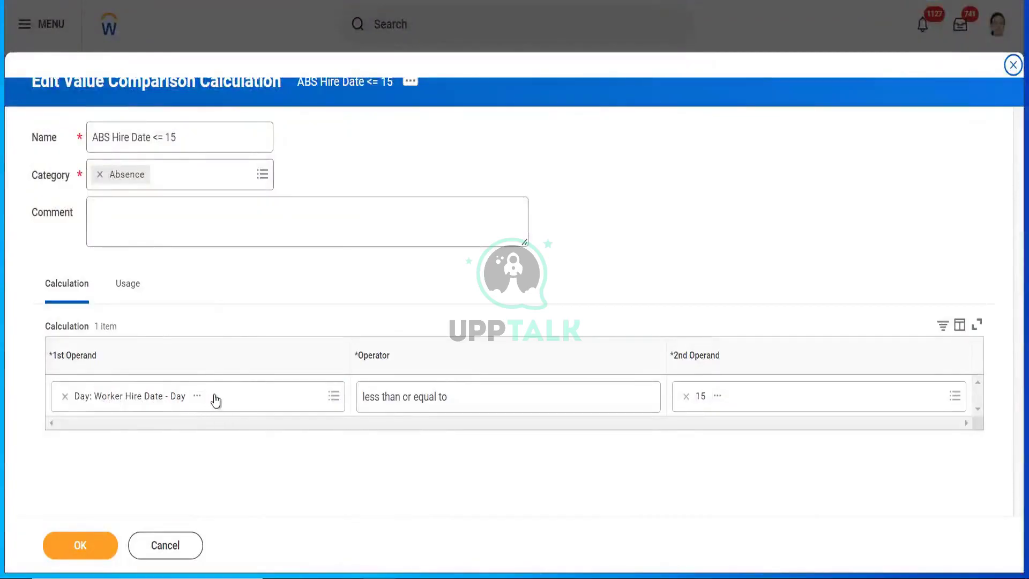
Step: Preview the 1st operand, Day: Worker Hire Date - Day, and examine its comment, interval and date
left_click(198, 396)
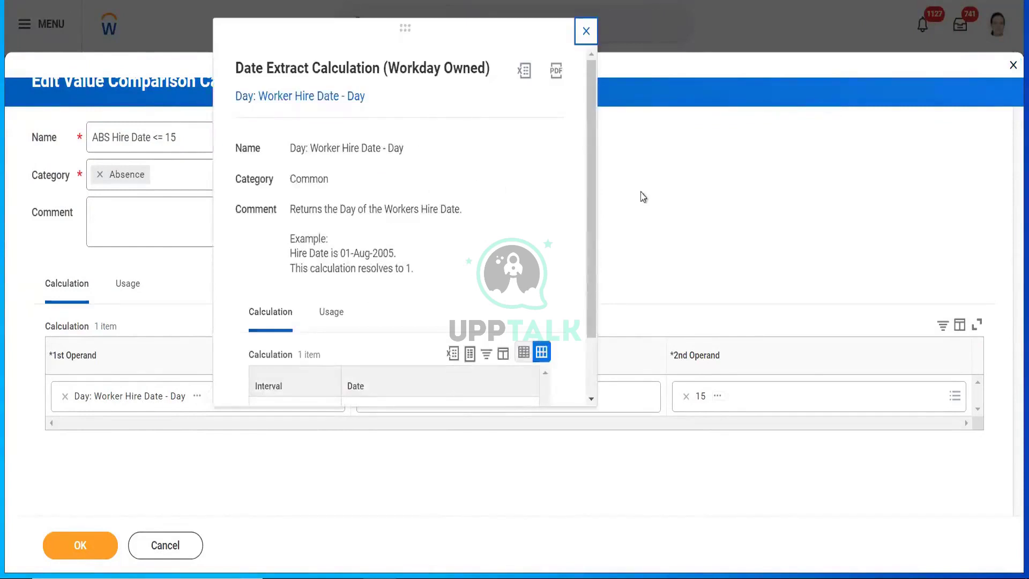
left_click_drag(594, 175, 587, 292)
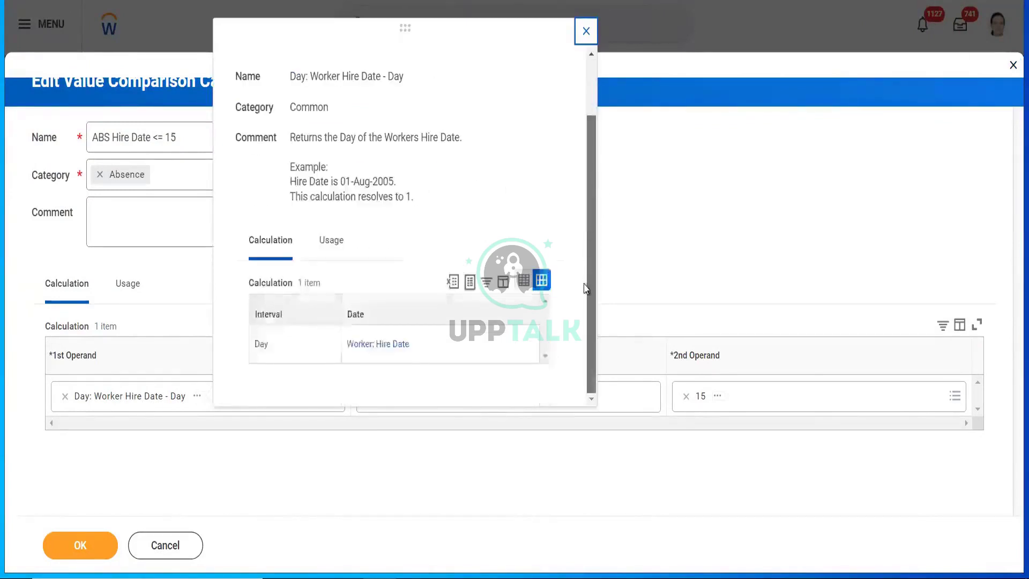
left_click_drag(588, 223, 587, 149)
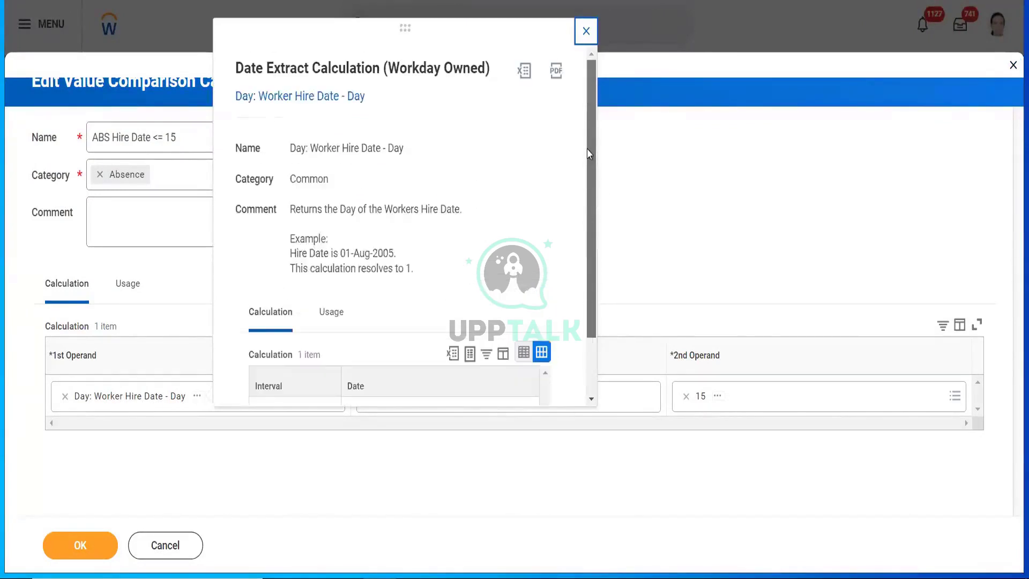
left_click(684, 194)
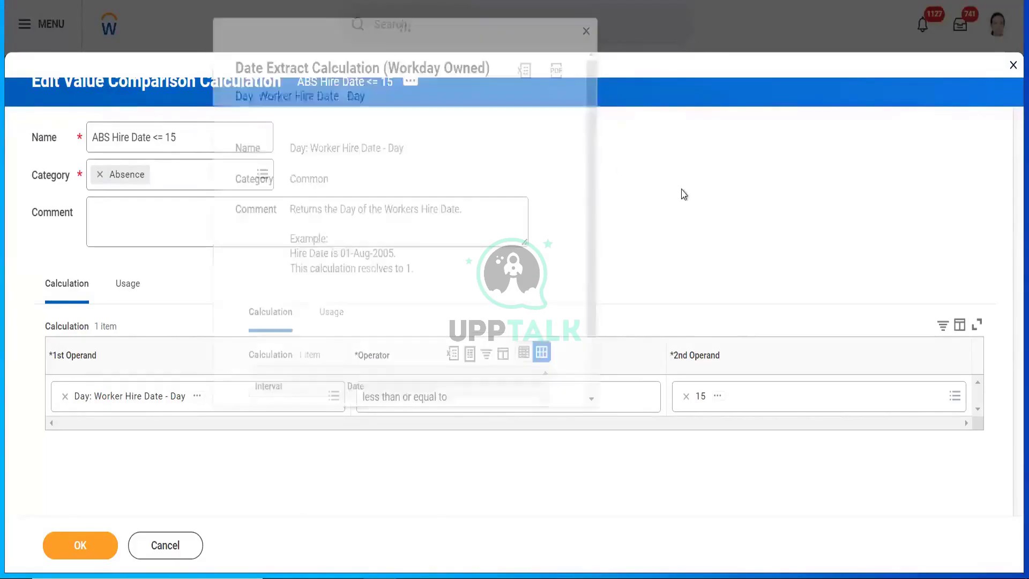
left_click(238, 404)
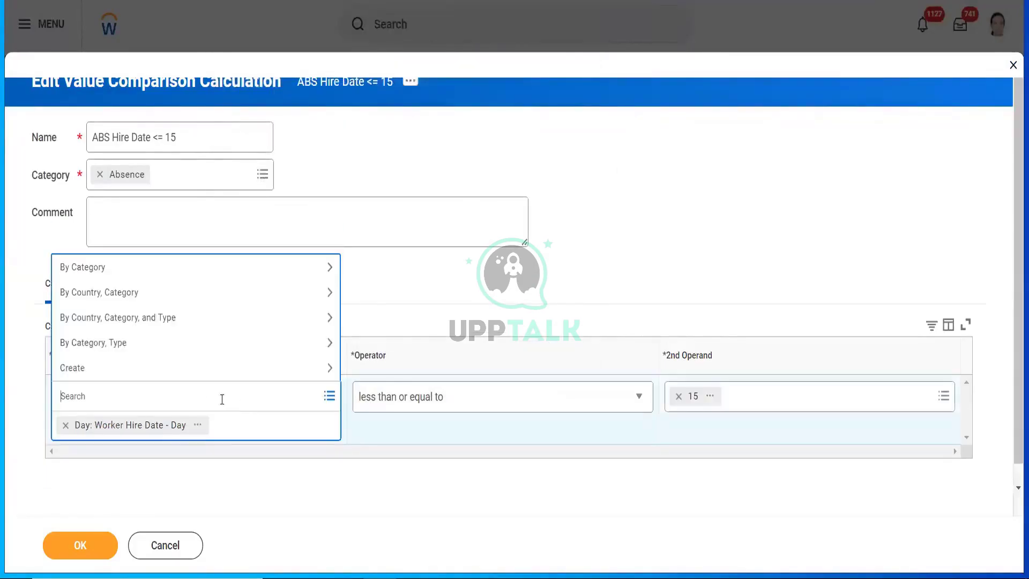
left_click(245, 370)
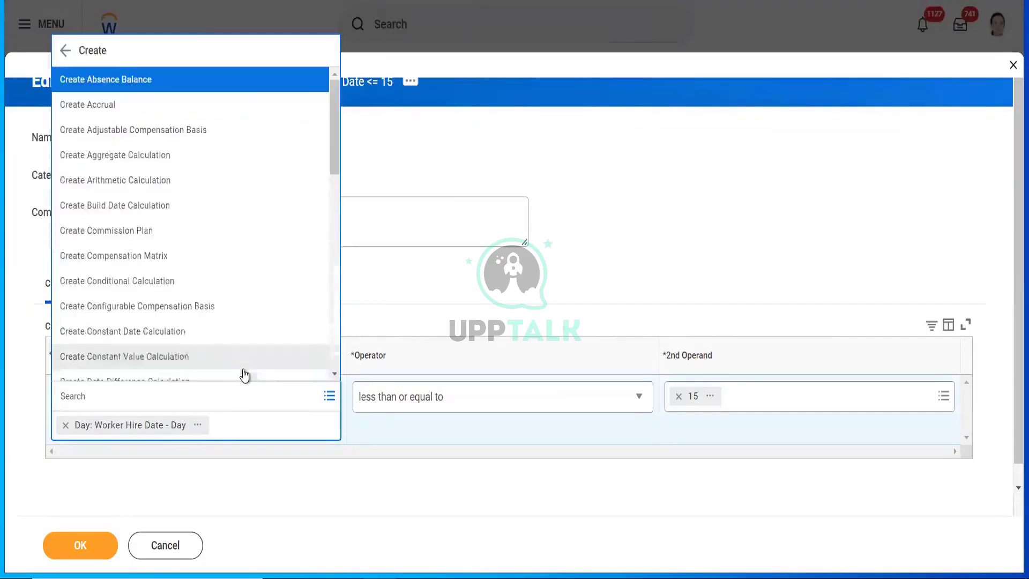
left_click_drag(333, 168, 332, 231)
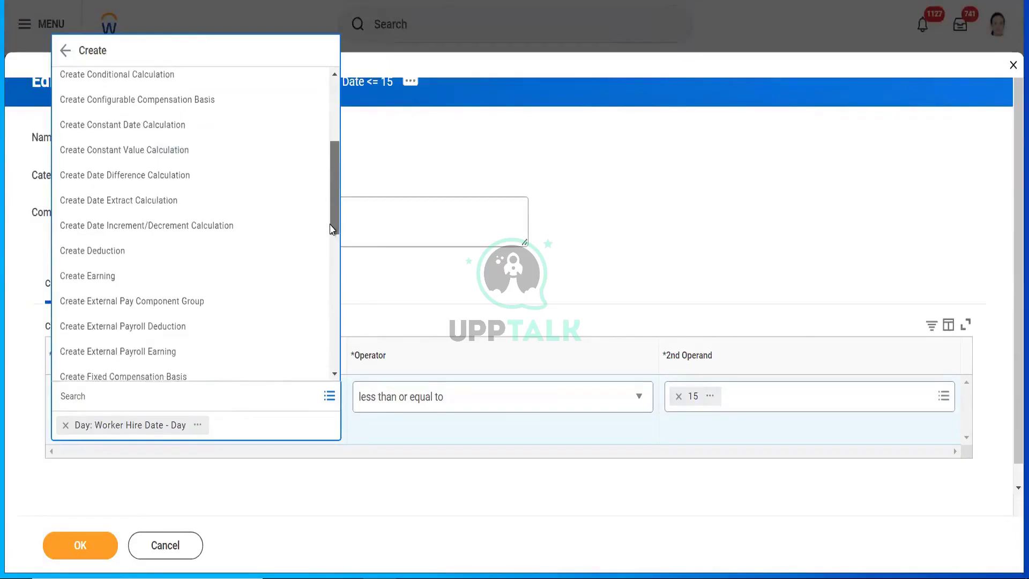
left_click(171, 202)
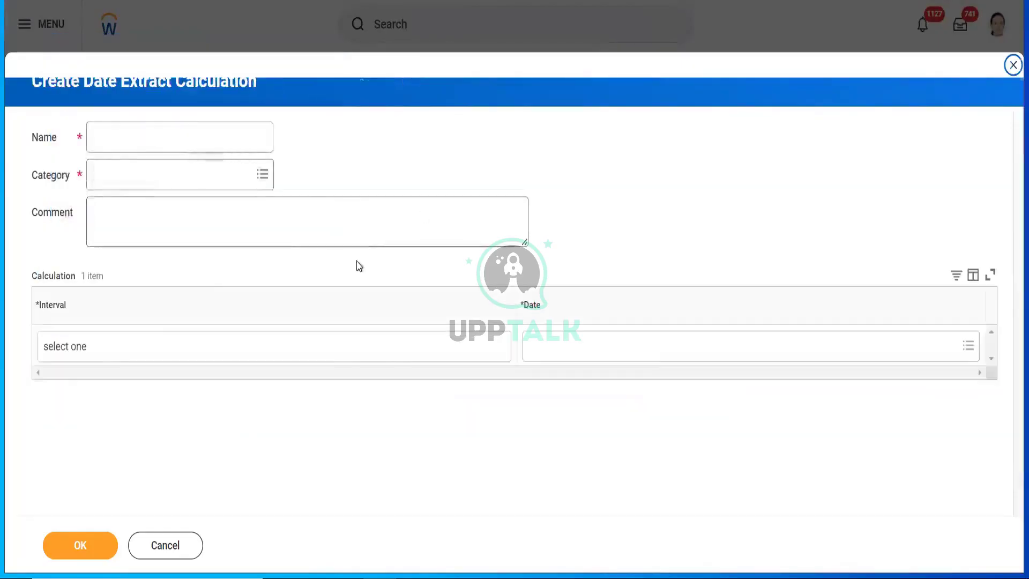
left_click(131, 348)
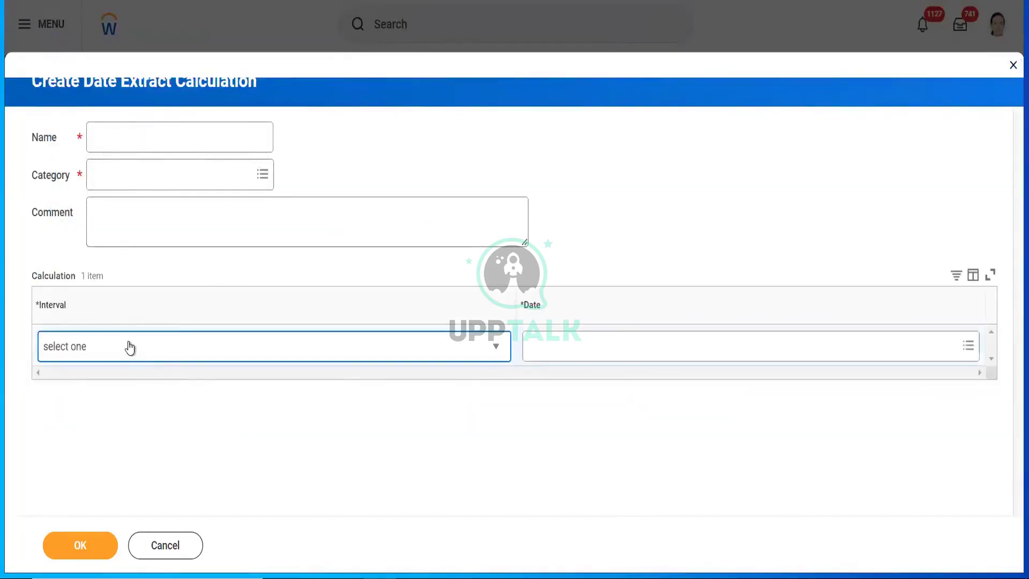
left_click(165, 545)
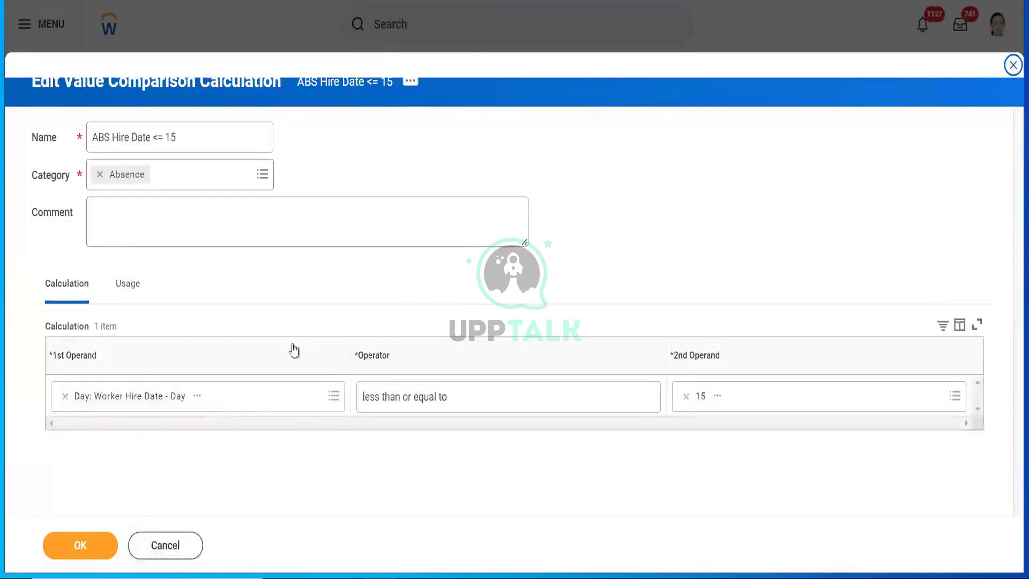
Step: Check the interval and date of the date extract used as 1st operand once more
left_click(278, 398)
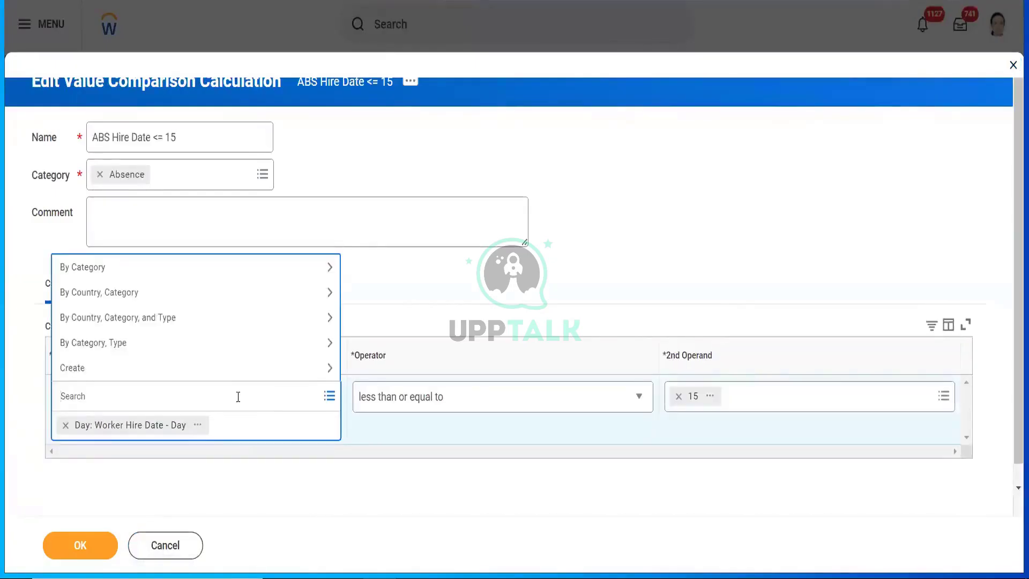
left_click(198, 426)
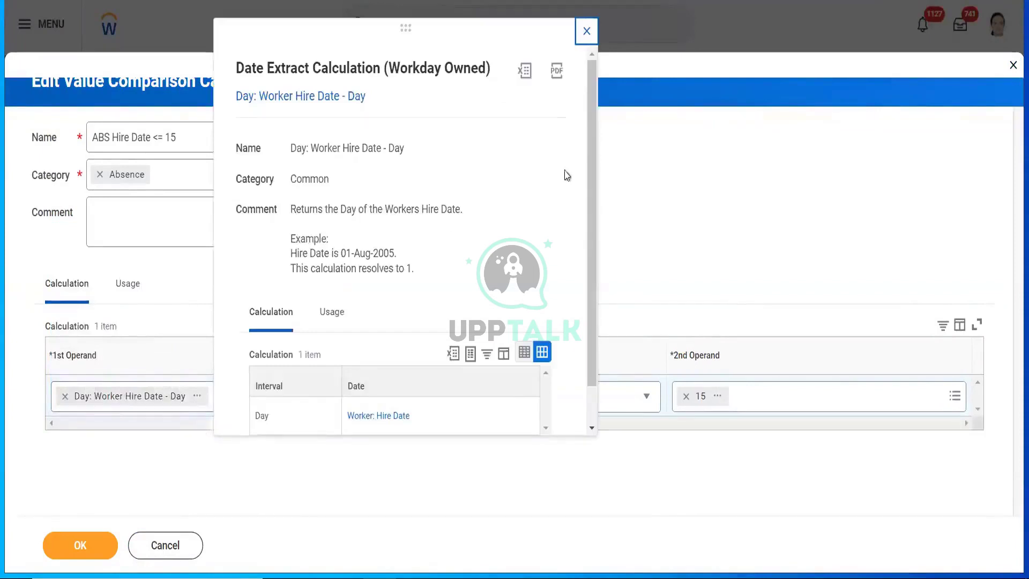
left_click(586, 30)
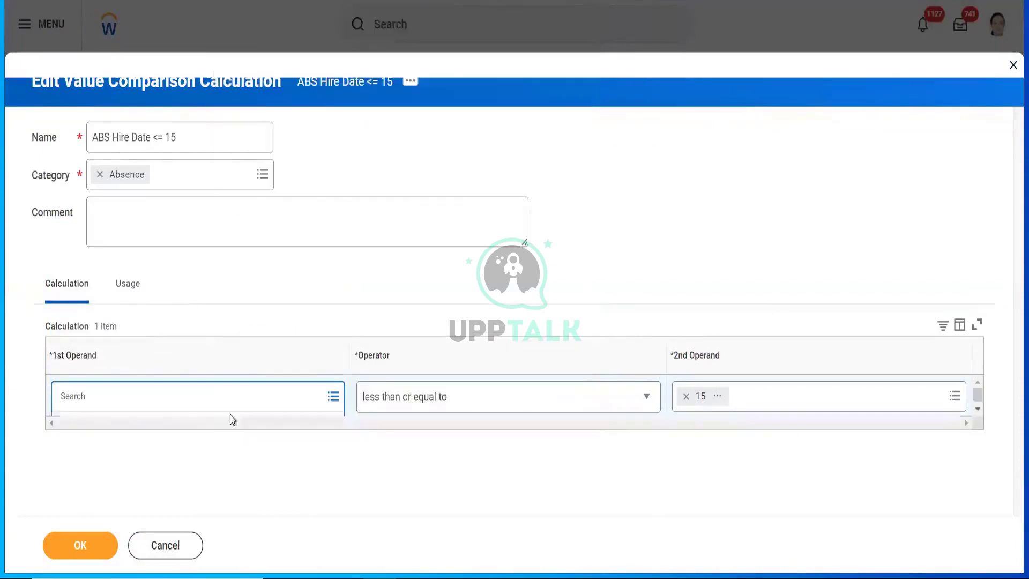
left_click(270, 398)
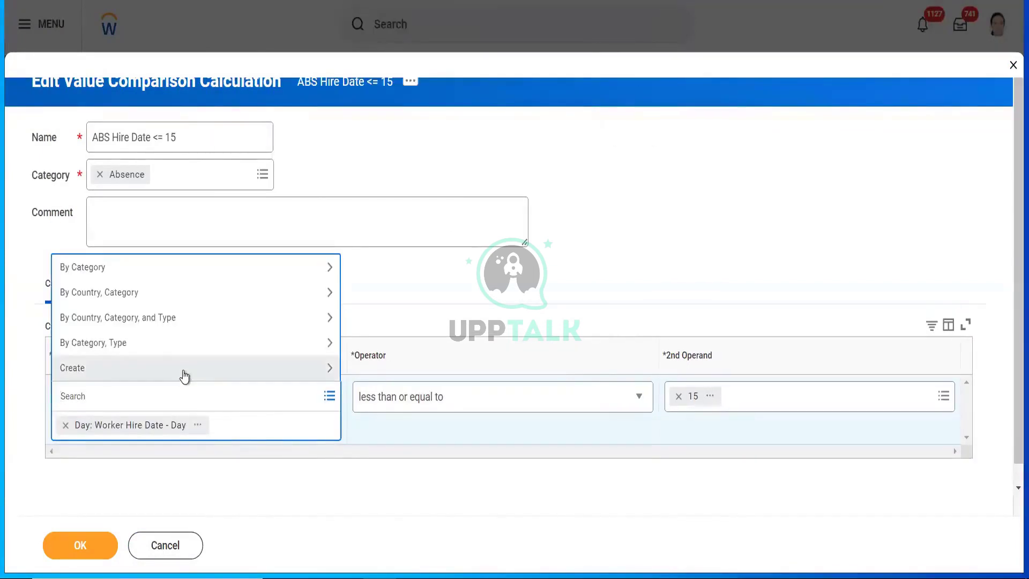
left_click(184, 375)
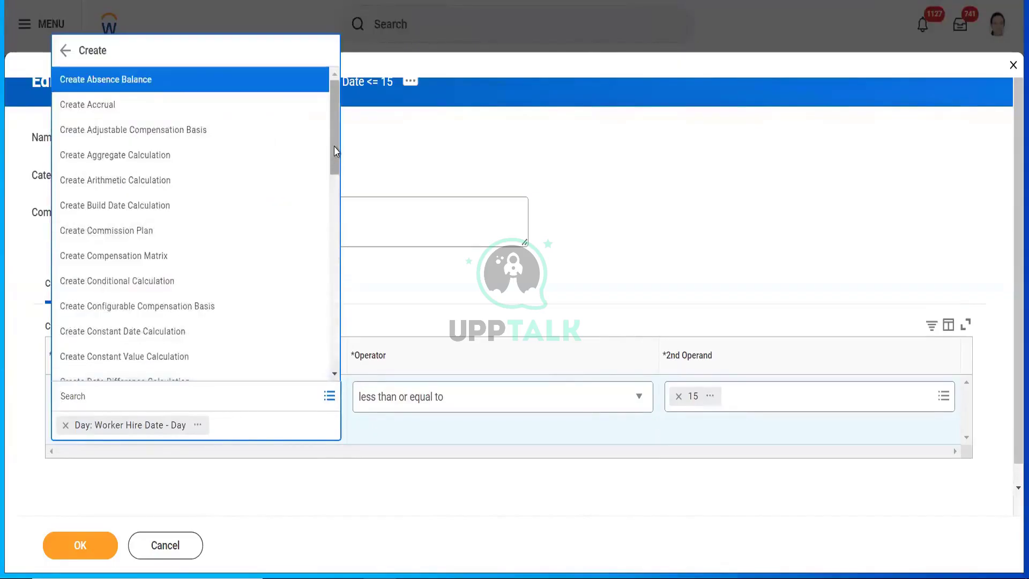
mouse_move(336, 148)
left_mouse_down()
mouse_move(336, 159)
mouse_move(335, 131)
left_mouse_up()
left_click(627, 190)
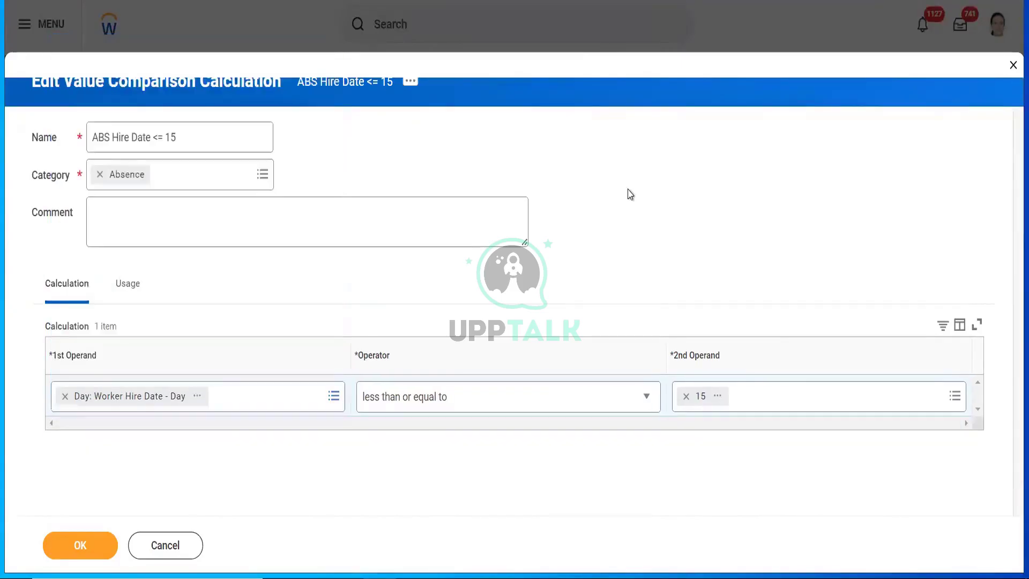
Step: Save the value comparison and copy its name, ABS Hire Date <= 15, as text
left_click(75, 545)
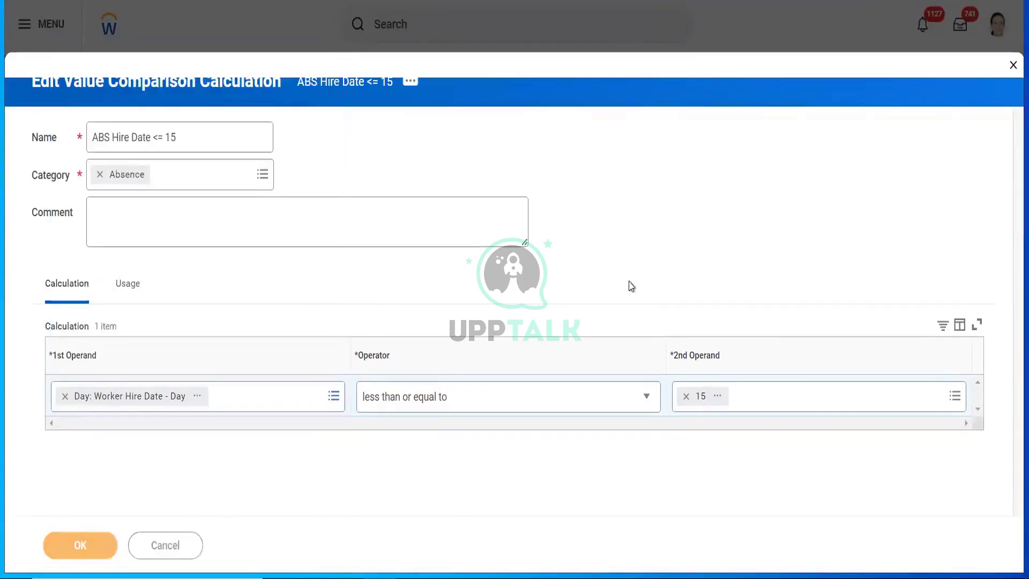
right_click(347, 80)
left_click(375, 138)
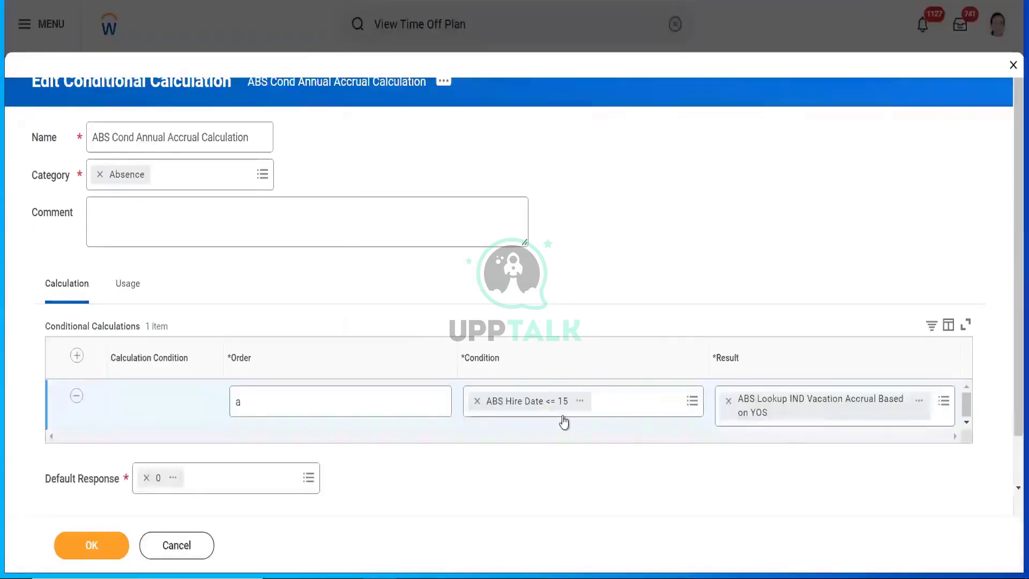
Step: Start a new logic calculation from row a's condition with operator AND and ABS Hire Date <= 15 as first operand
left_click(669, 401)
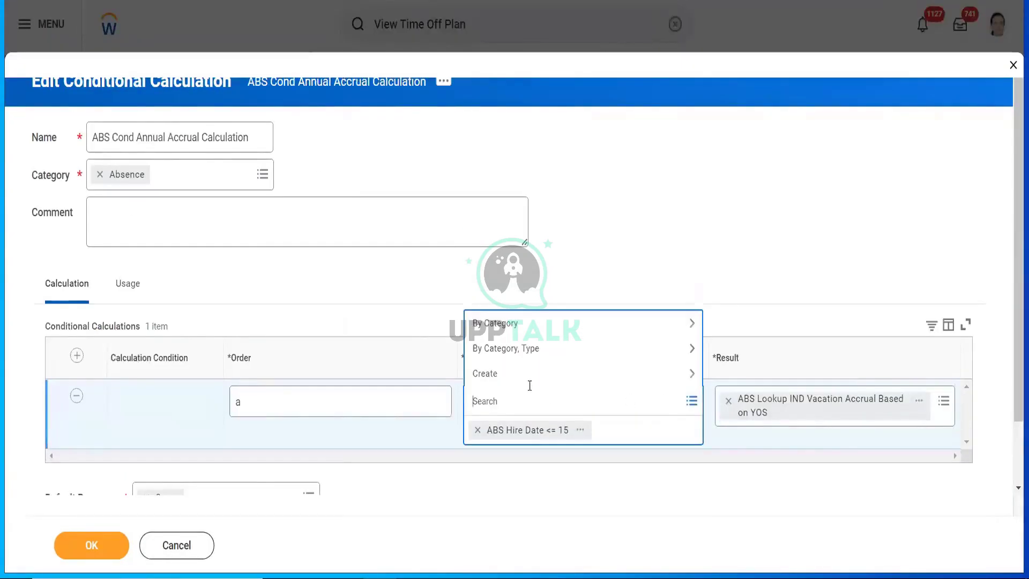
left_click(525, 382)
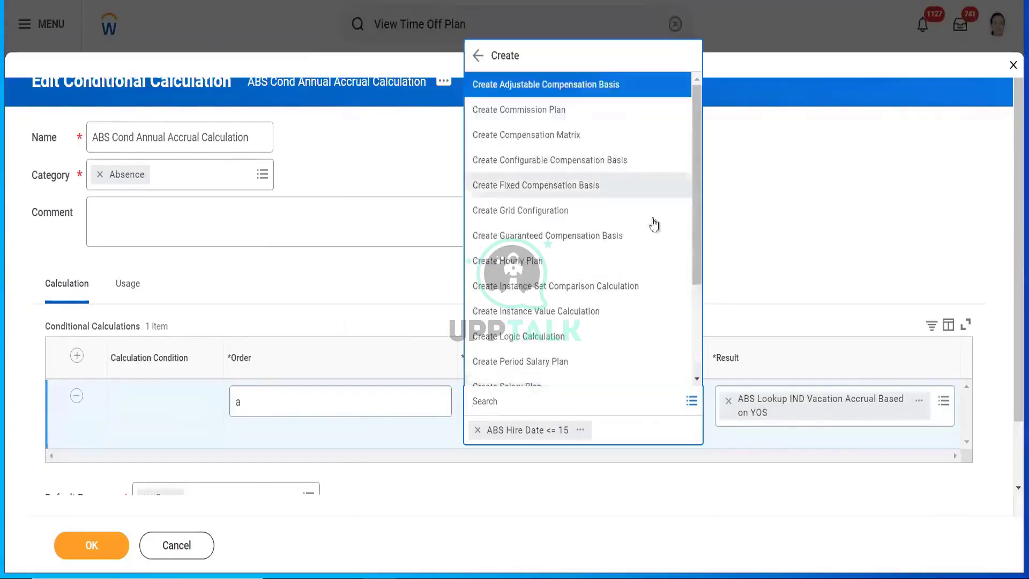
left_click(525, 338)
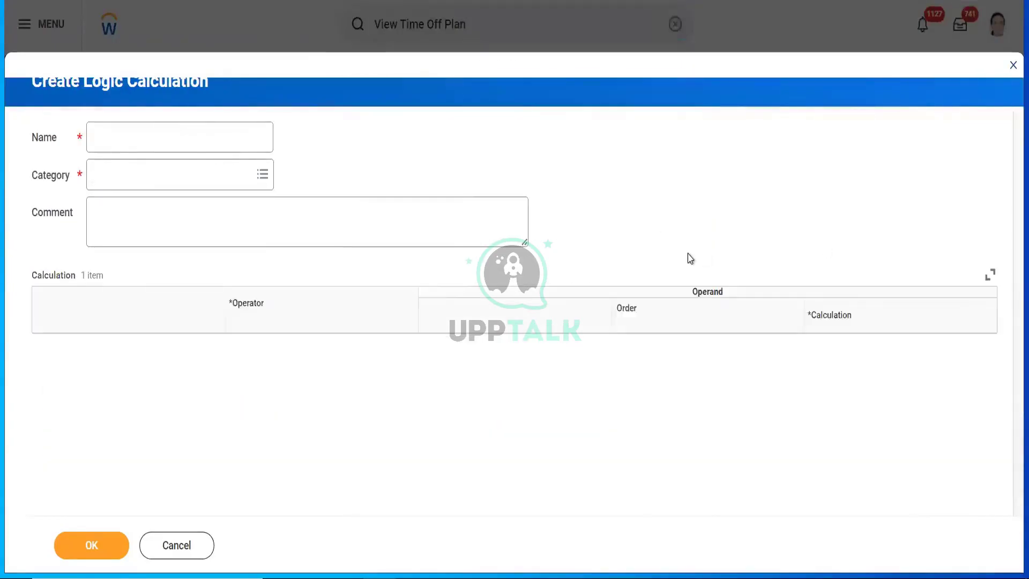
left_click(230, 367)
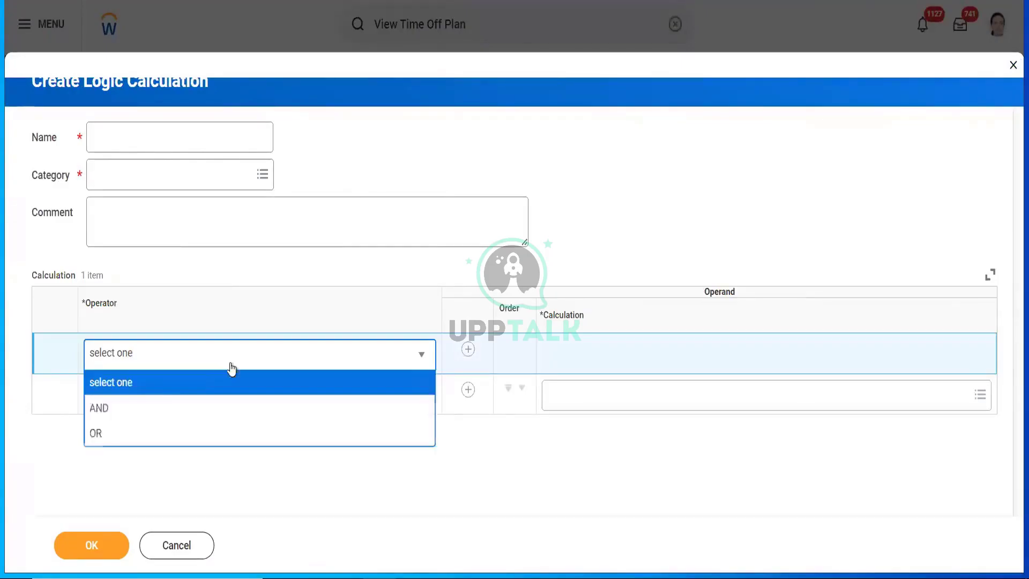
left_click(155, 409)
left_click(640, 395)
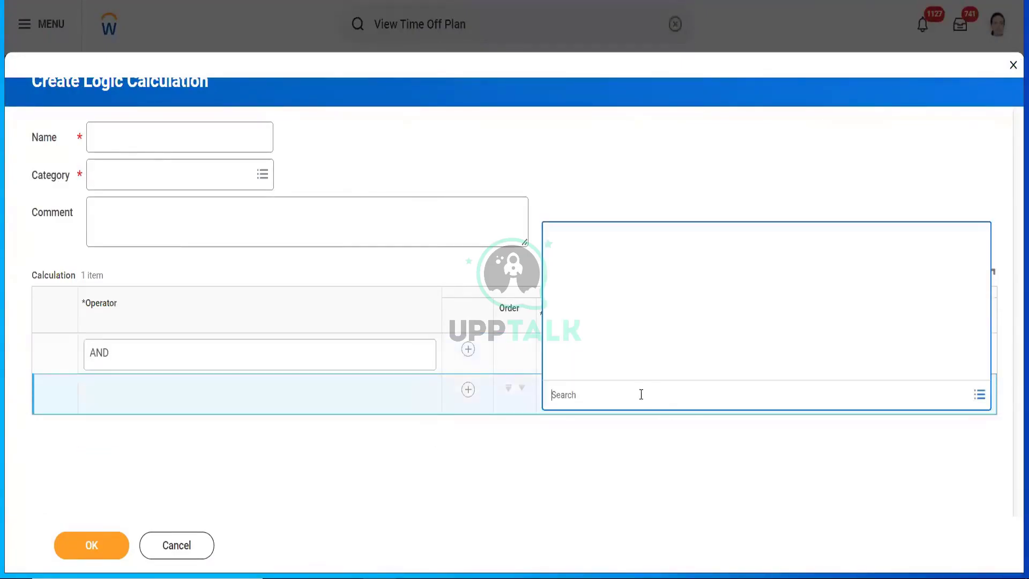
key("ctrl+v")
key("Return")
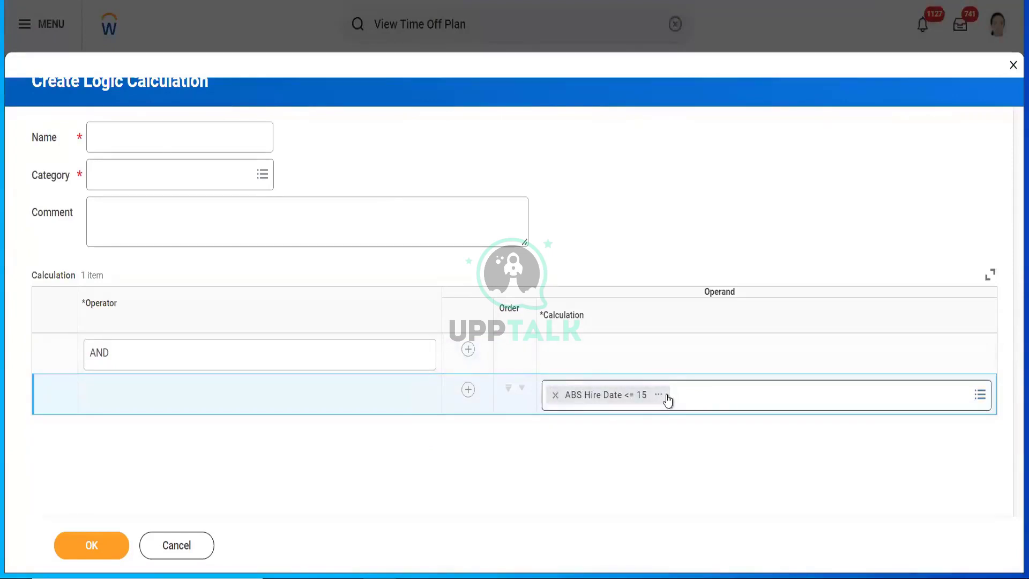
Step: Add a second operand row below ABS Hire Date <= 15 in the logic calculation
left_click(685, 394)
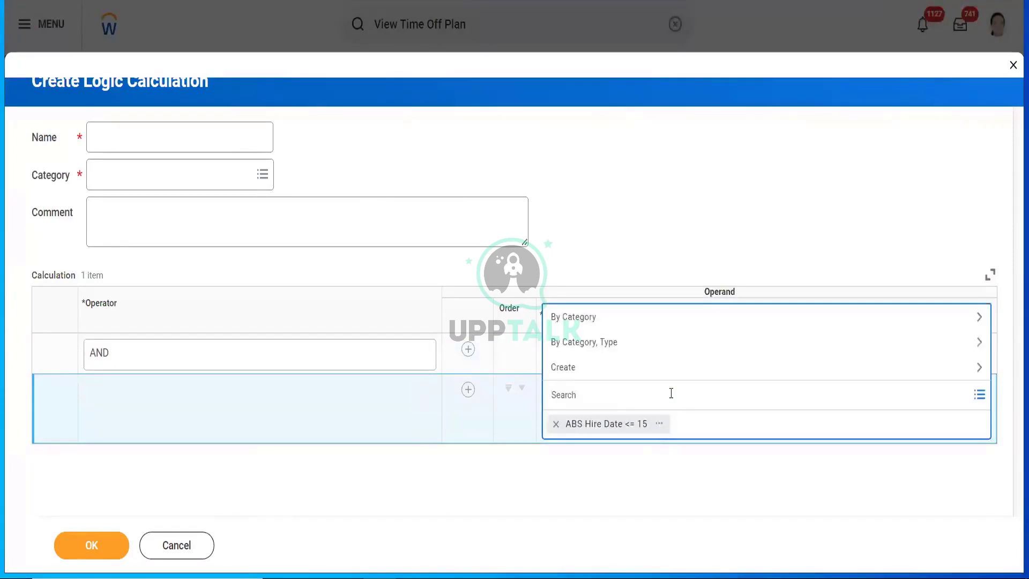
type("ABS Hire Date <= 15")
left_click(663, 216)
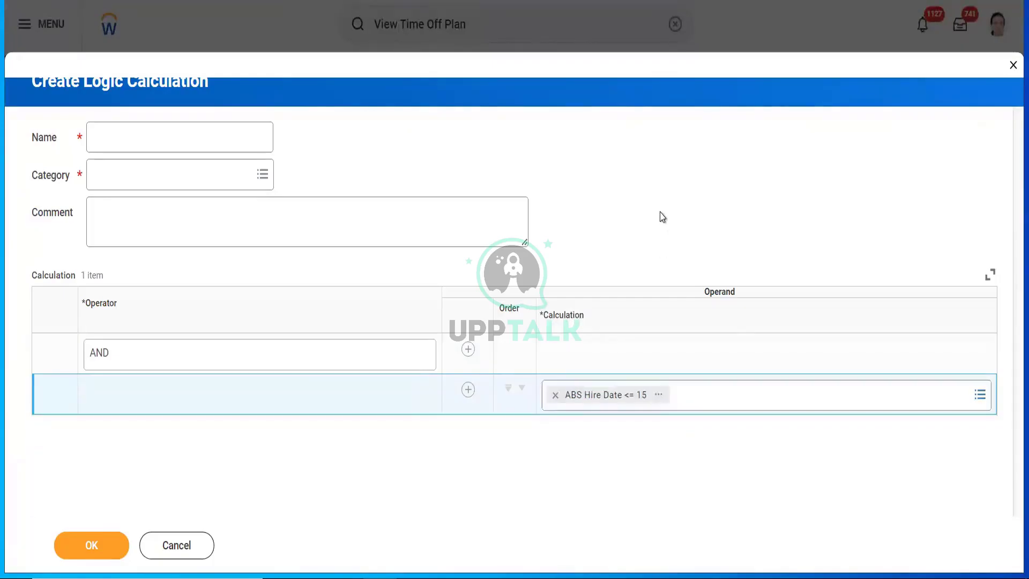
left_click(468, 390)
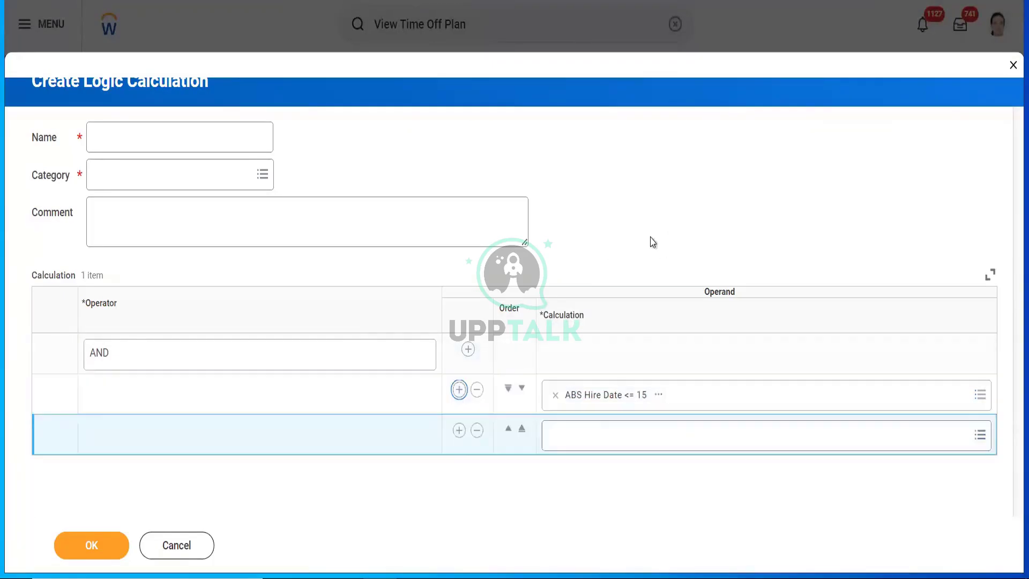
left_click(603, 434)
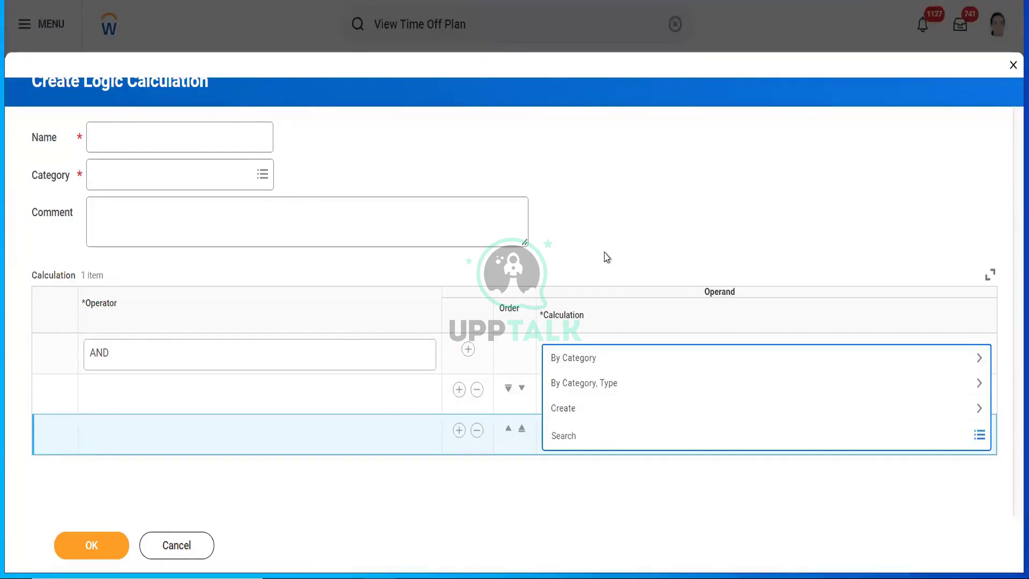
left_click(592, 416)
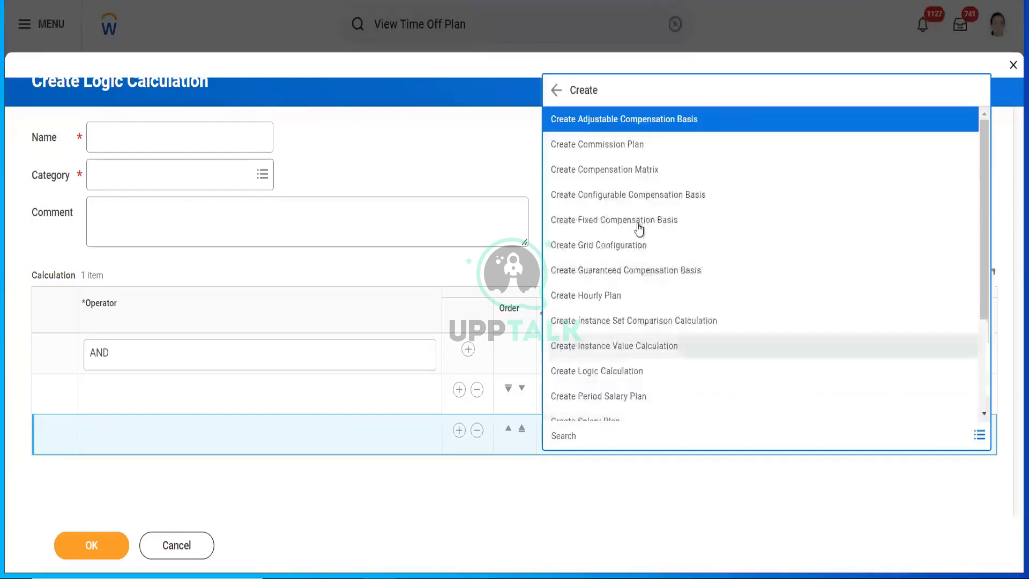
mouse_move(982, 175)
left_mouse_down()
mouse_move(982, 246)
mouse_move(987, 165)
left_mouse_up()
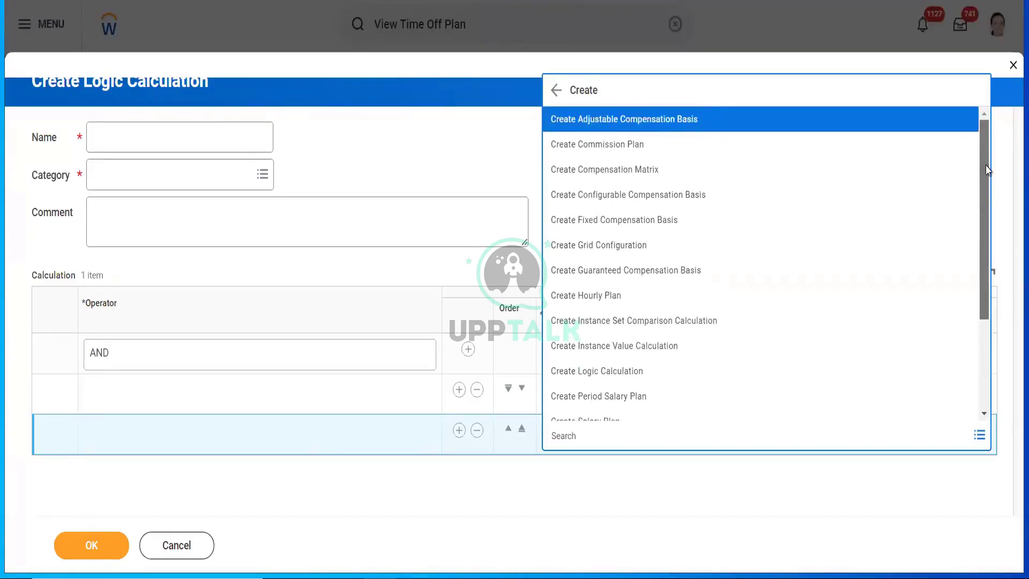
left_click_drag(983, 203, 981, 295)
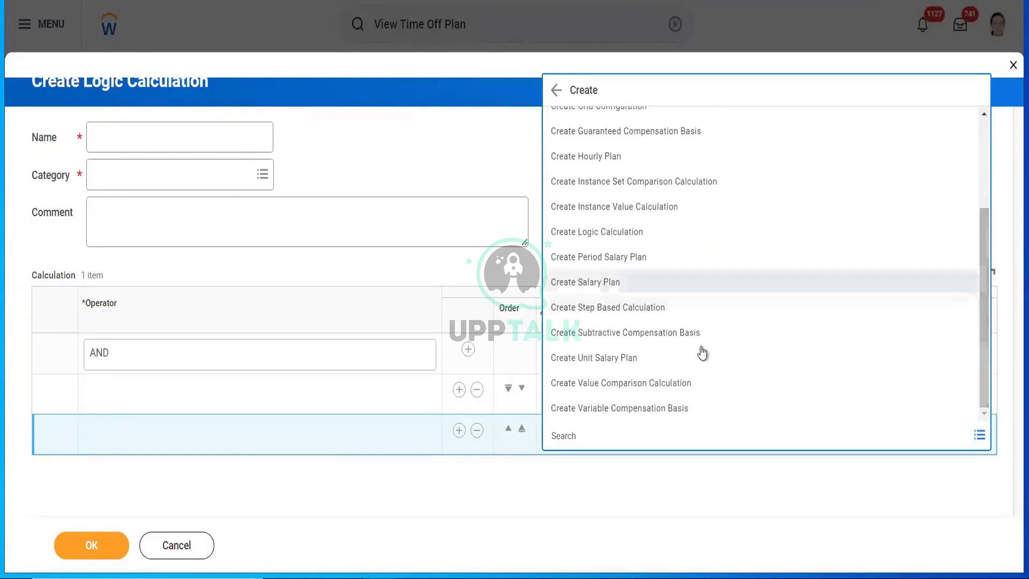
left_click(604, 389)
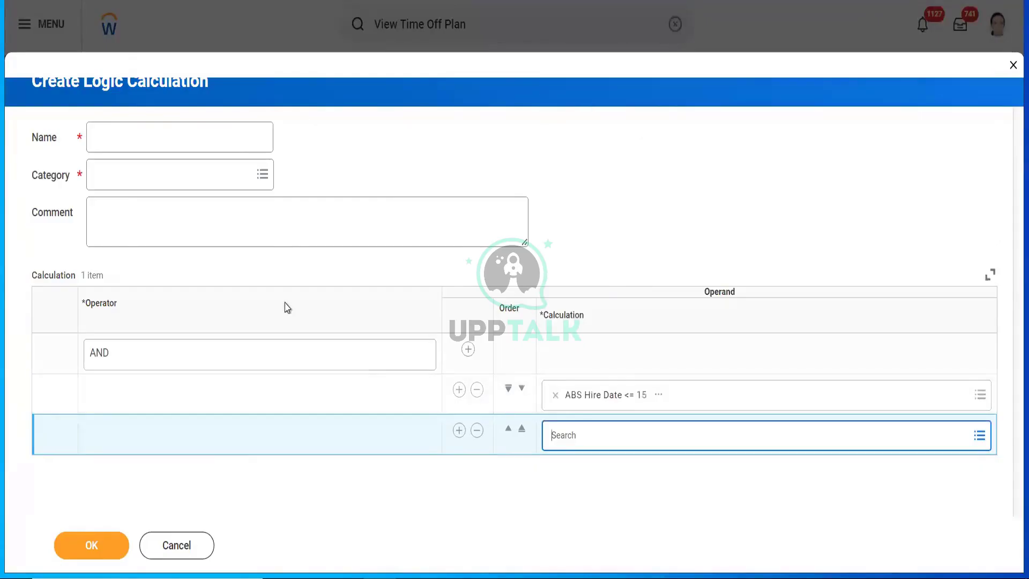
left_click(236, 350)
type("hir")
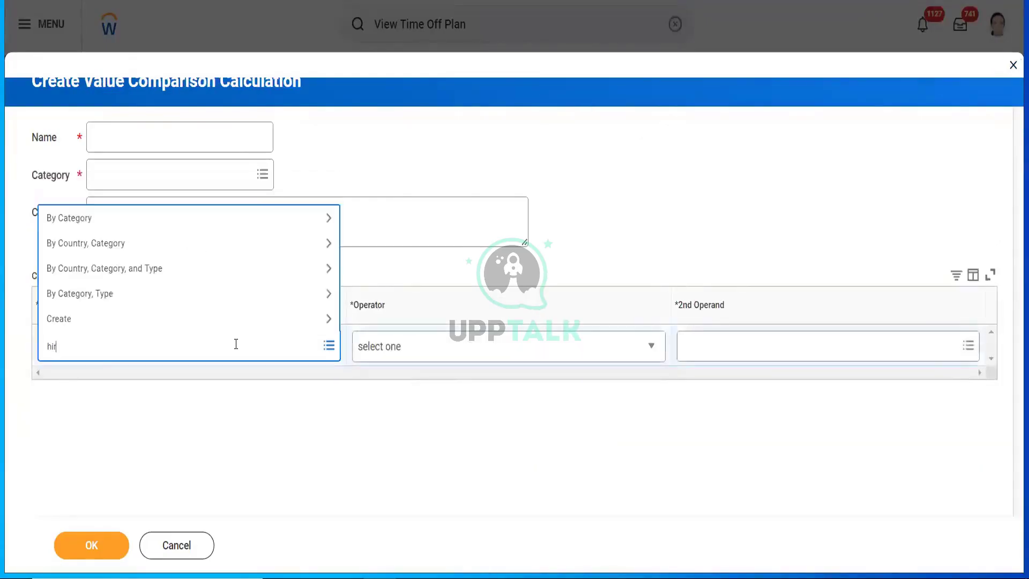
type("e date")
key("Return")
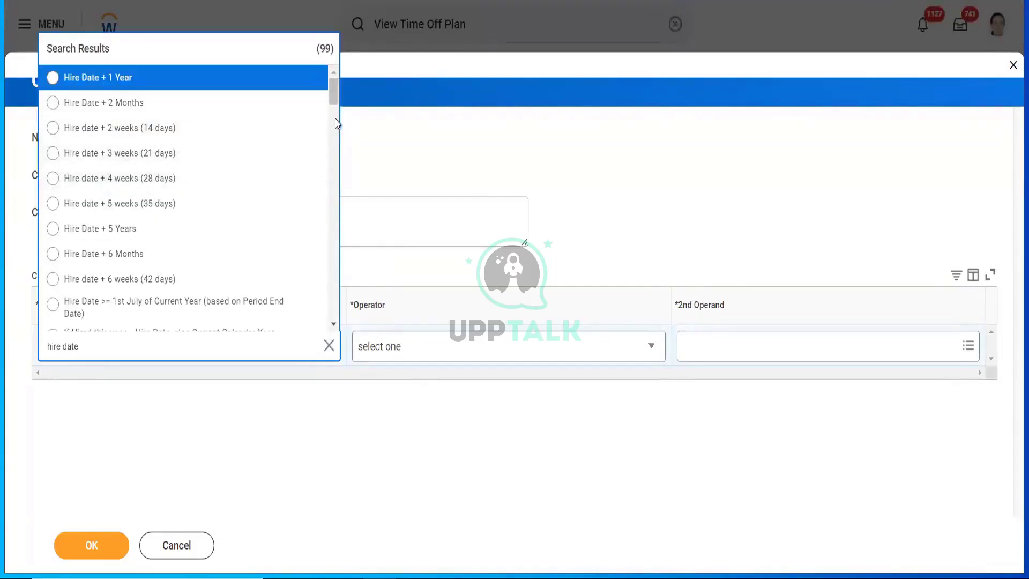
left_click_drag(332, 95, 336, 161)
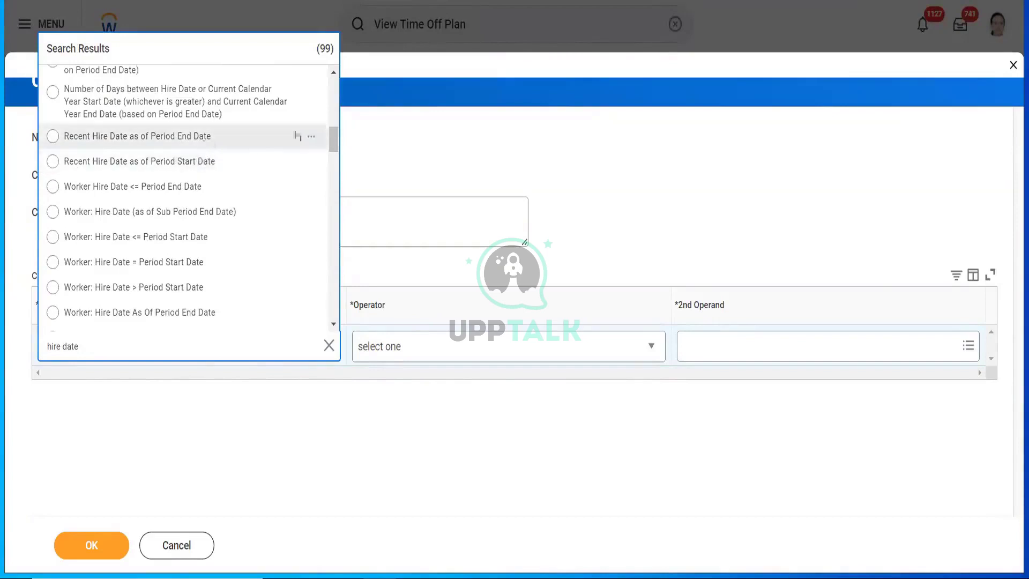
left_click_drag(336, 145, 335, 148)
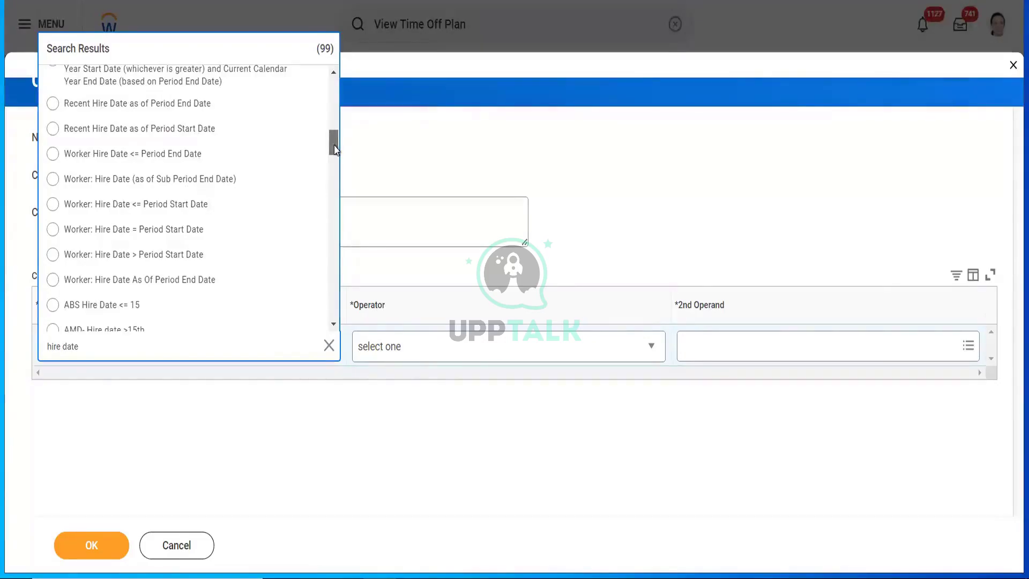
left_click_drag(335, 148, 337, 206)
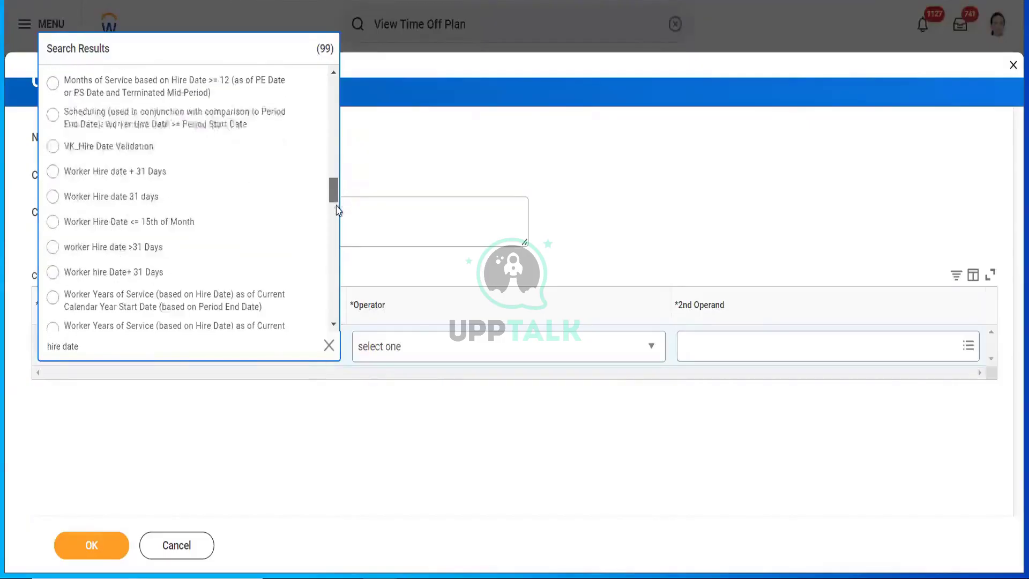
scroll(338, 216, "down", 5)
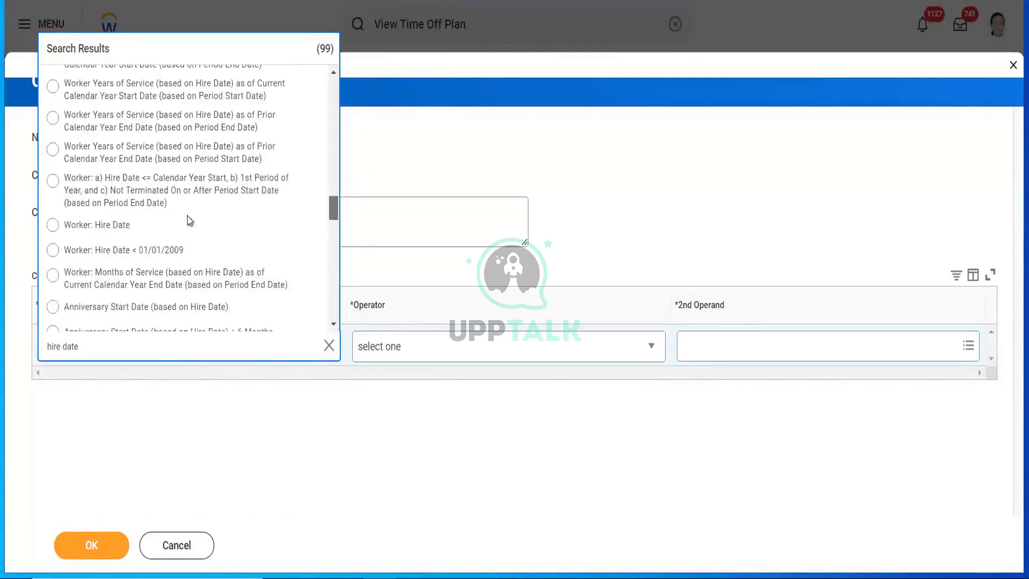
left_click(117, 226)
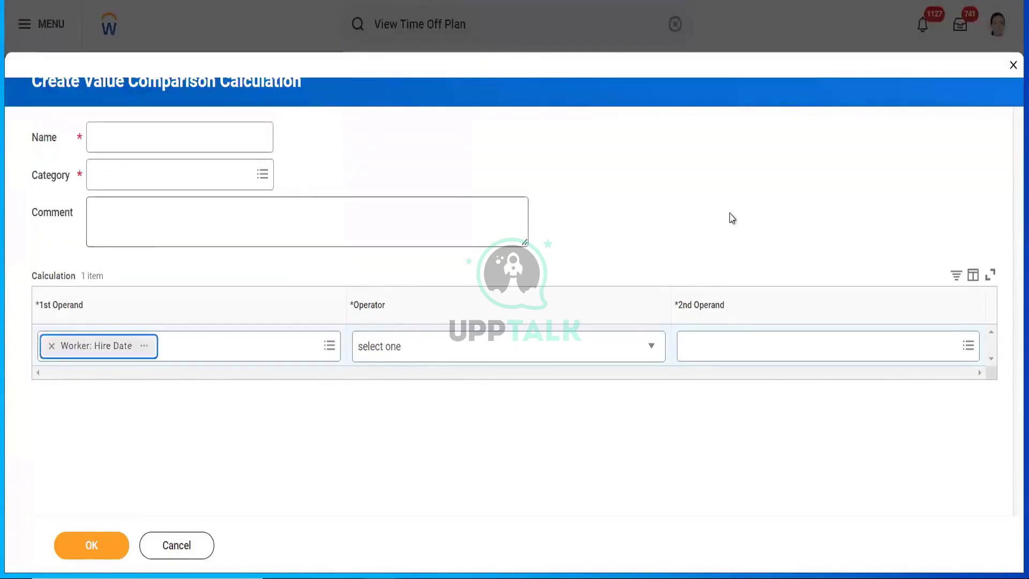
left_click(462, 355)
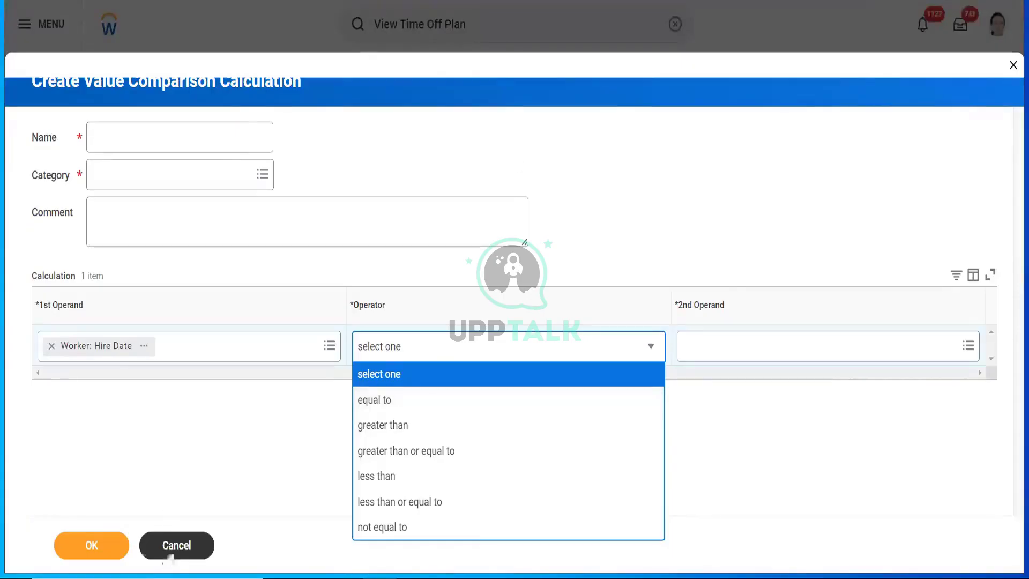
left_click(173, 551)
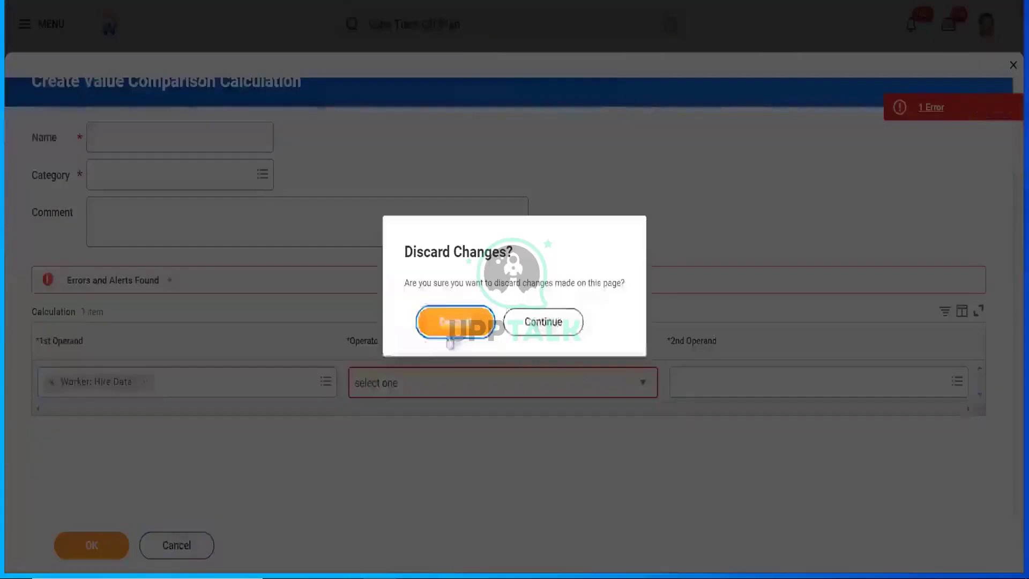
left_click(454, 323)
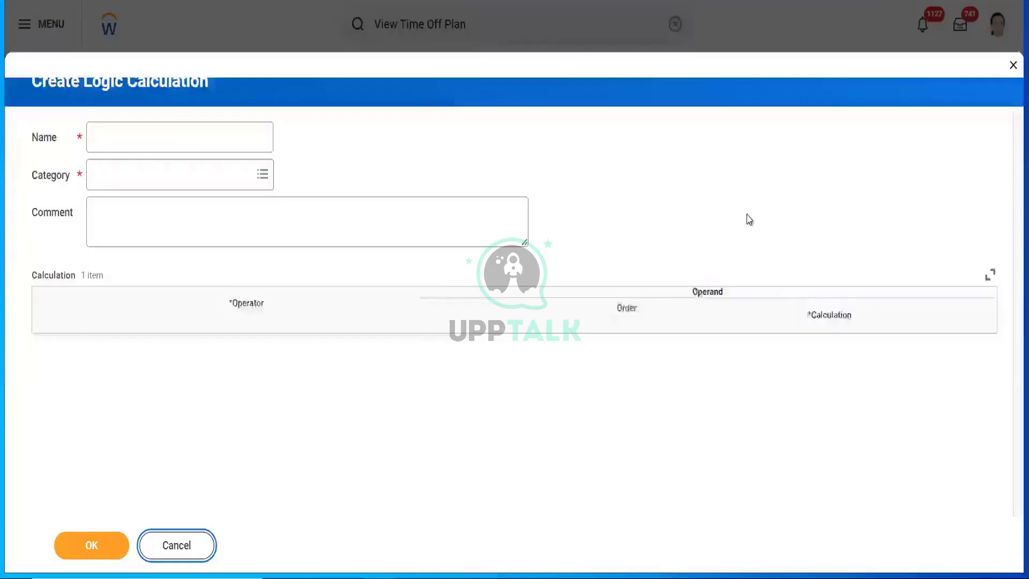
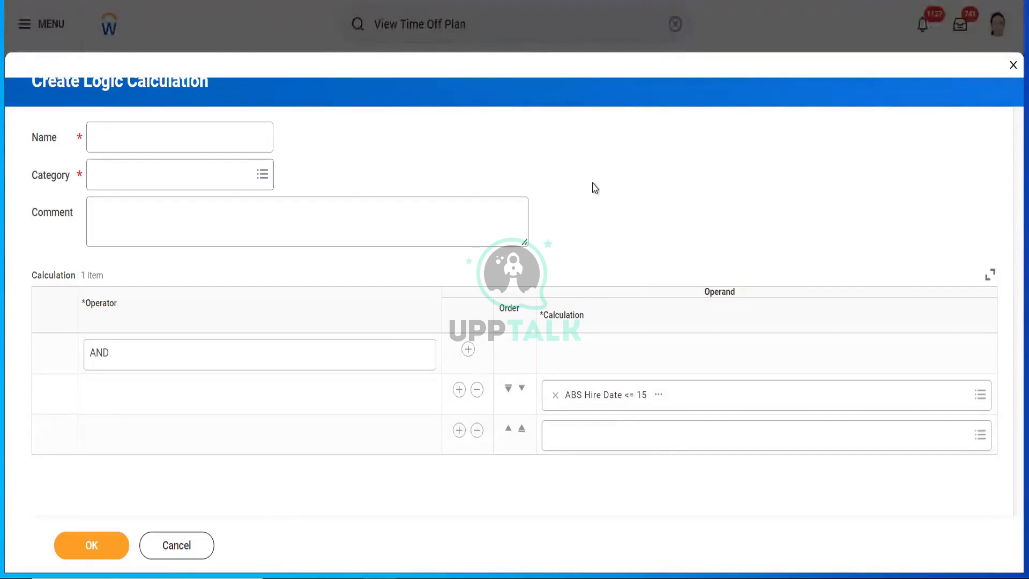
Step: Search the available calculations for "hire month" for the second operand of the AND logic
left_click(600, 435)
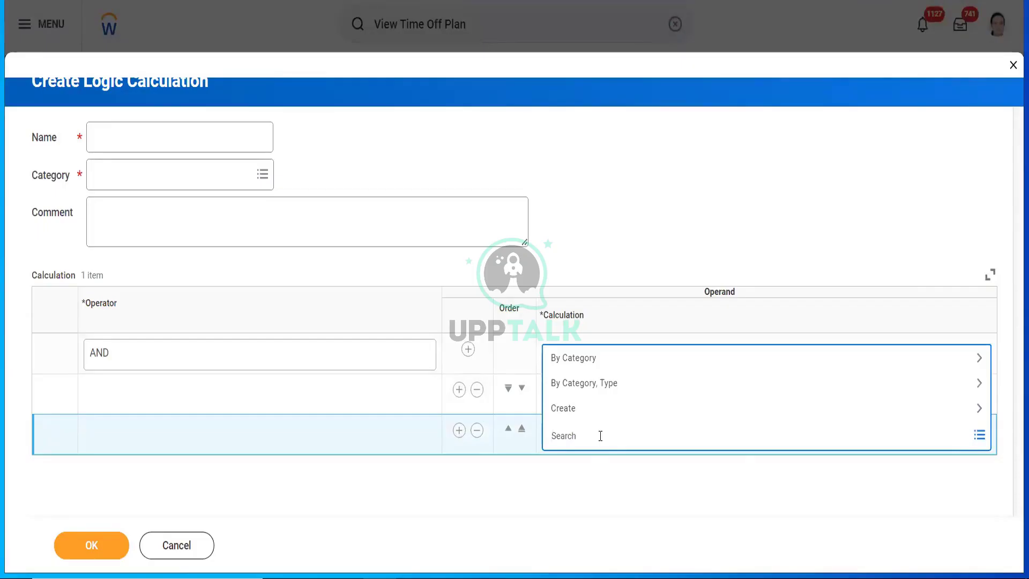
left_click(615, 258)
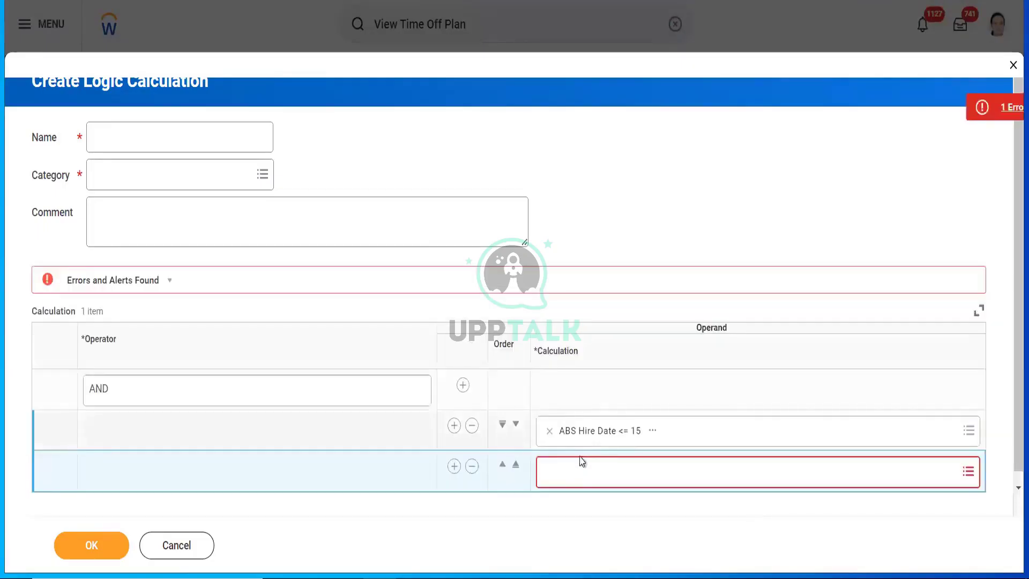
left_click(581, 479)
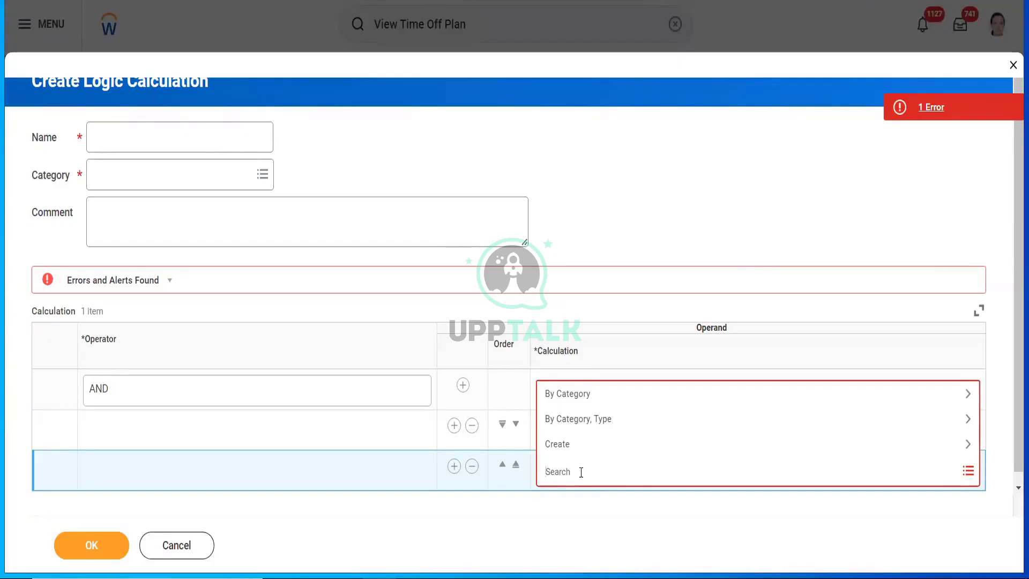
type("hire")
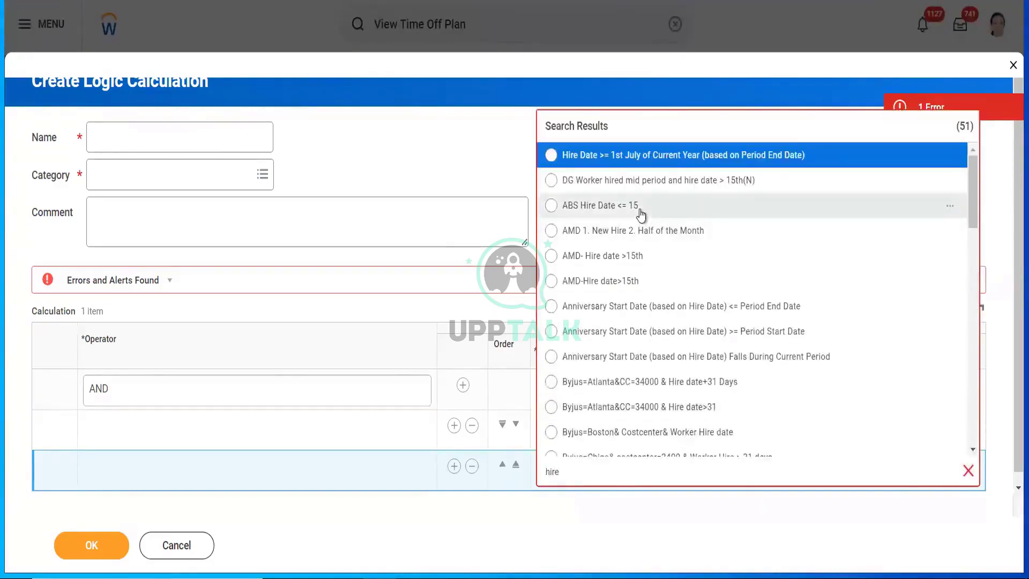
left_click(567, 473)
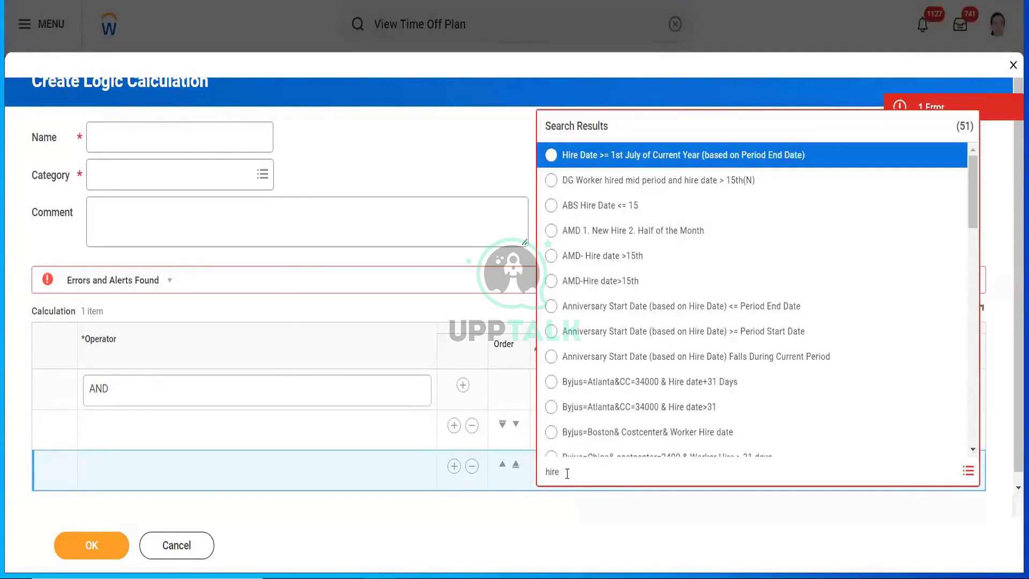
type("month")
key("Return")
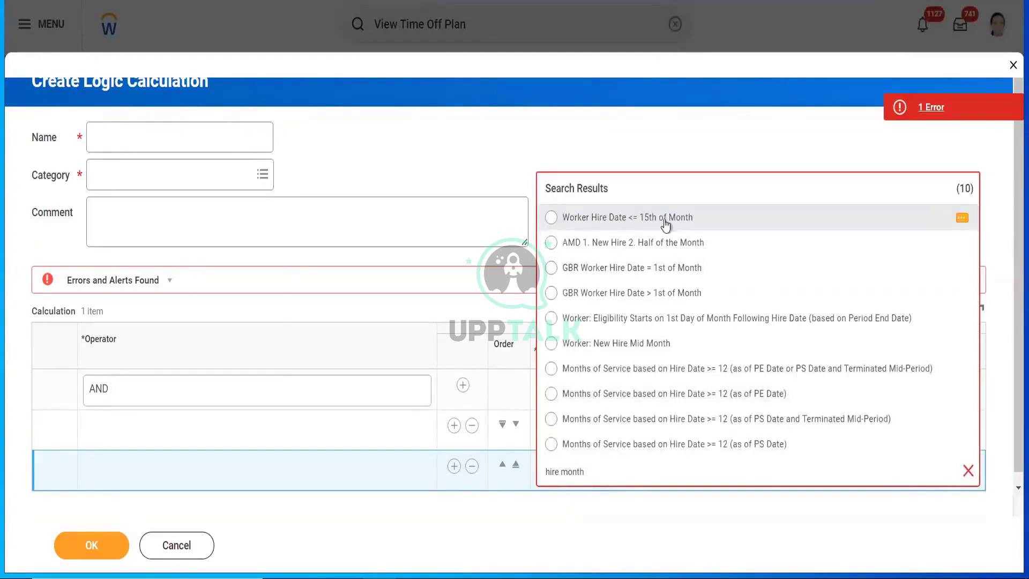
left_click(666, 224)
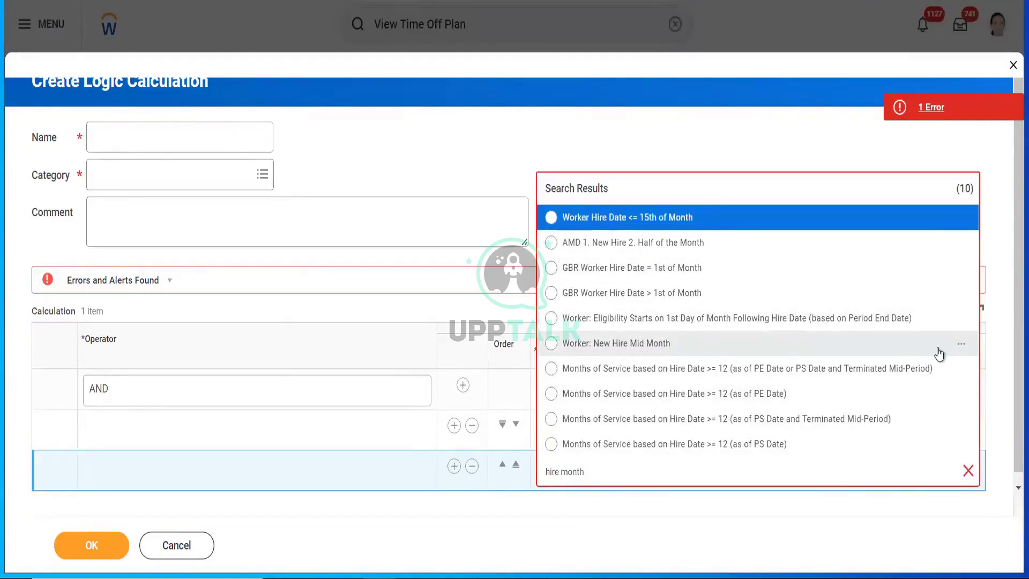
Step: Review the definition of Worker: New Hire Mid Month and choose it as the second operand
left_click(961, 345)
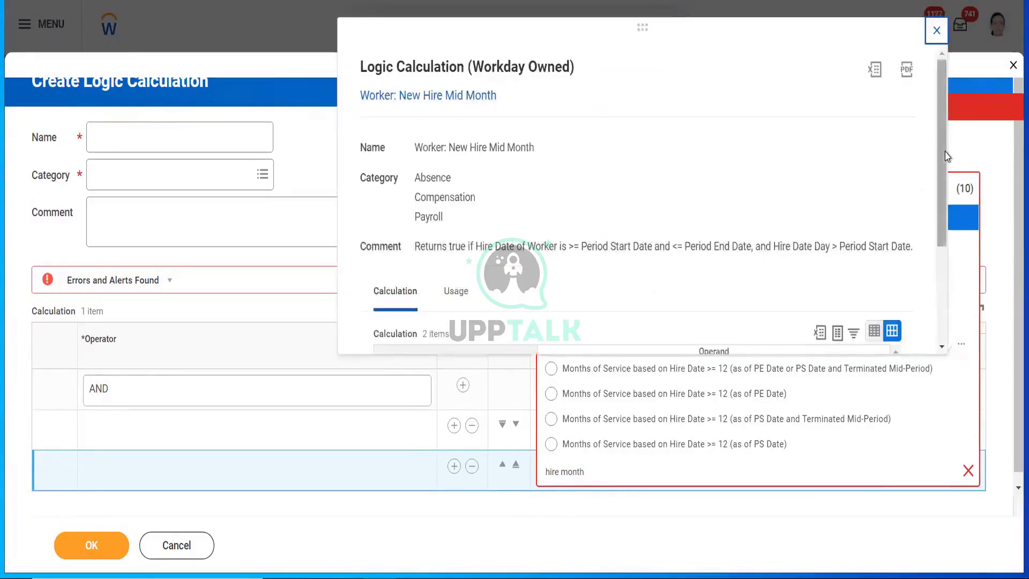
left_click_drag(944, 152, 938, 244)
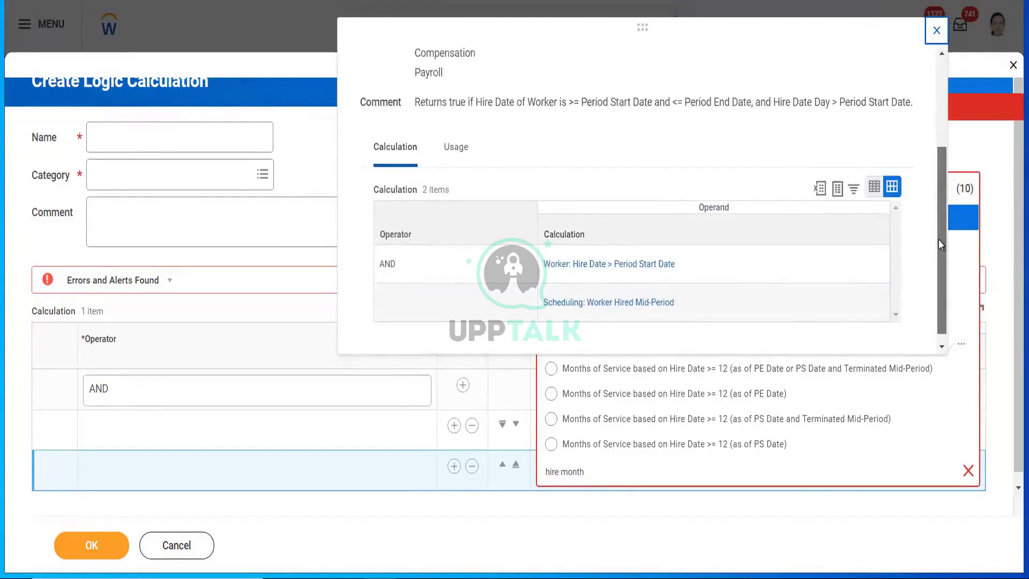
left_click_drag(938, 240, 938, 247)
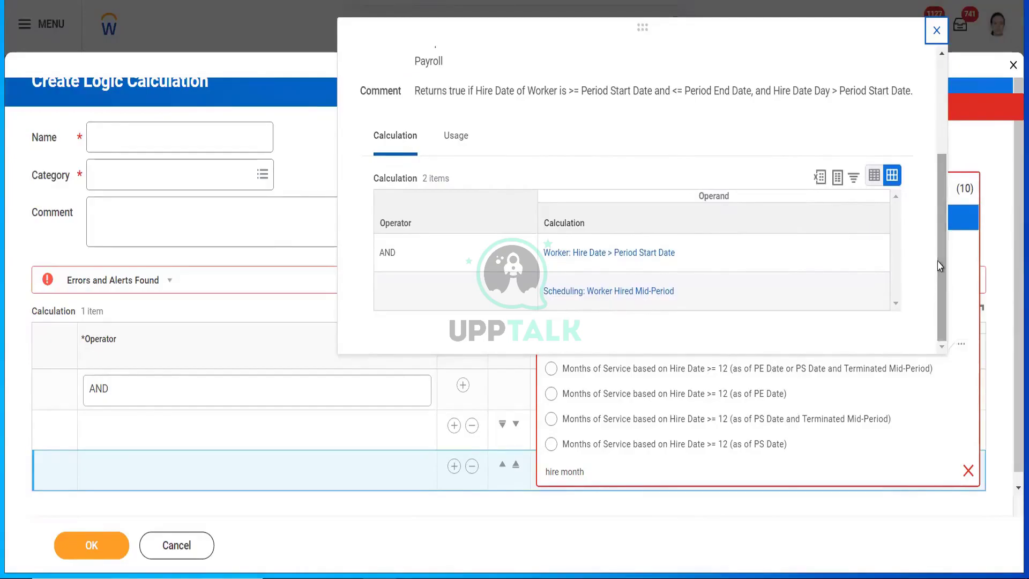
left_click(936, 30)
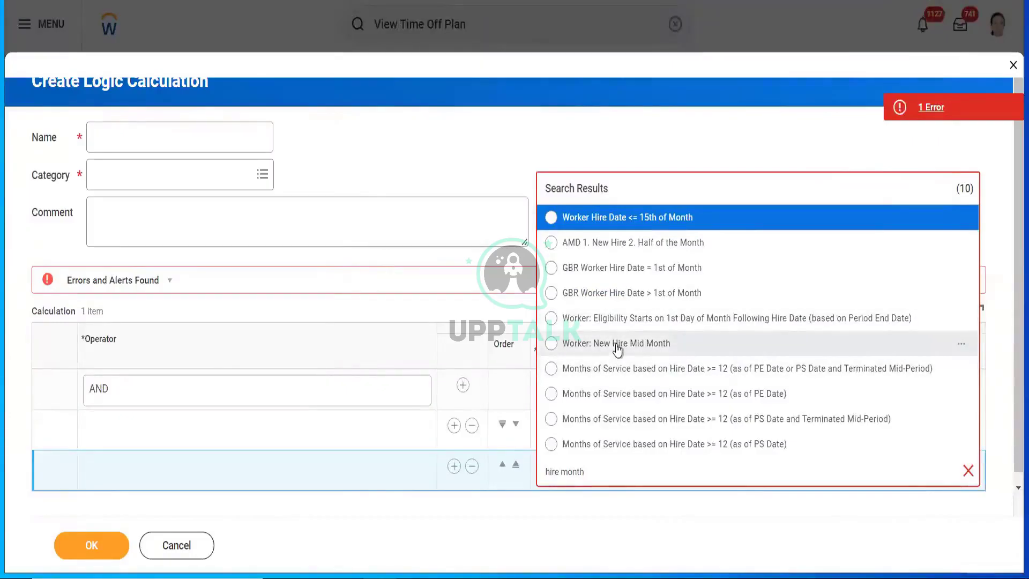
left_click(617, 349)
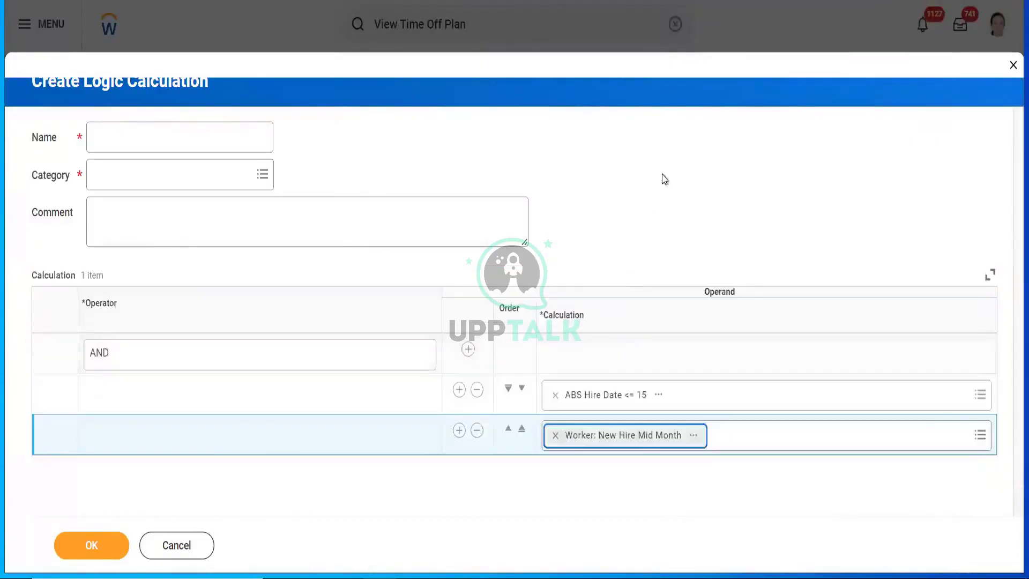
left_click(630, 235)
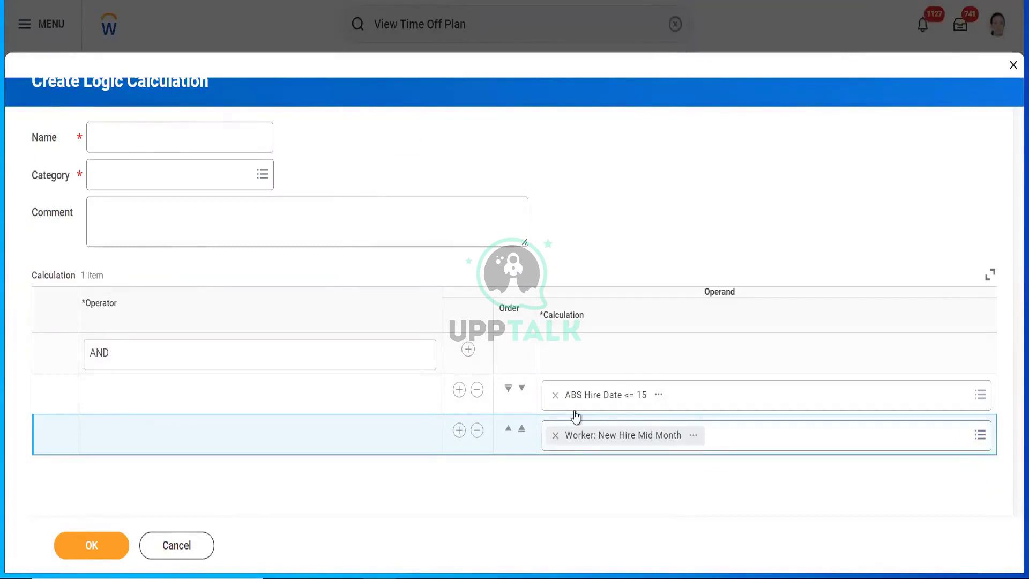
Step: Name the logic calculation ABS LOG Employees Hired before 15 th of the month, assign category Absence and save it
left_click(137, 140)
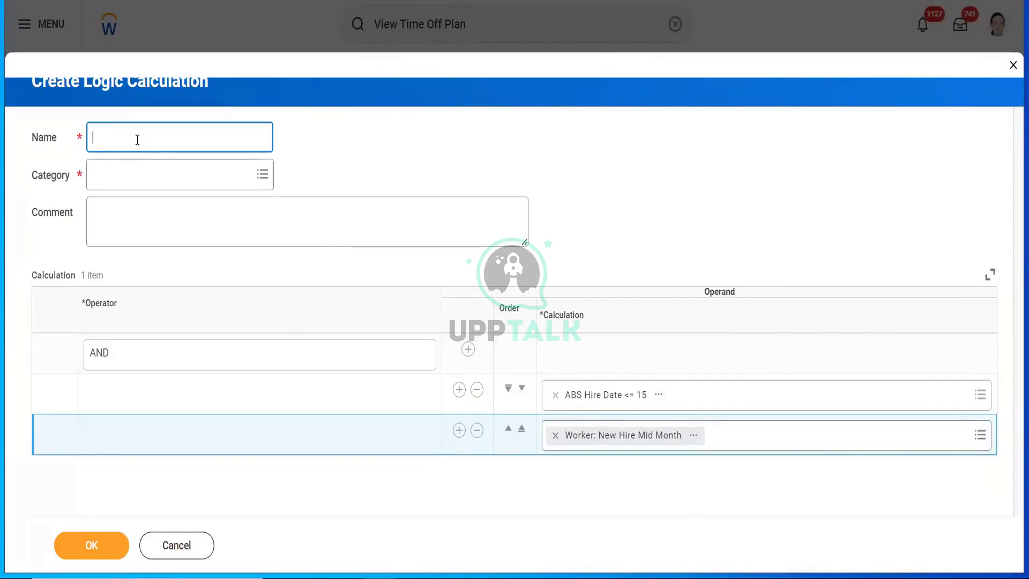
type("ABS LOG Employees Hired before")
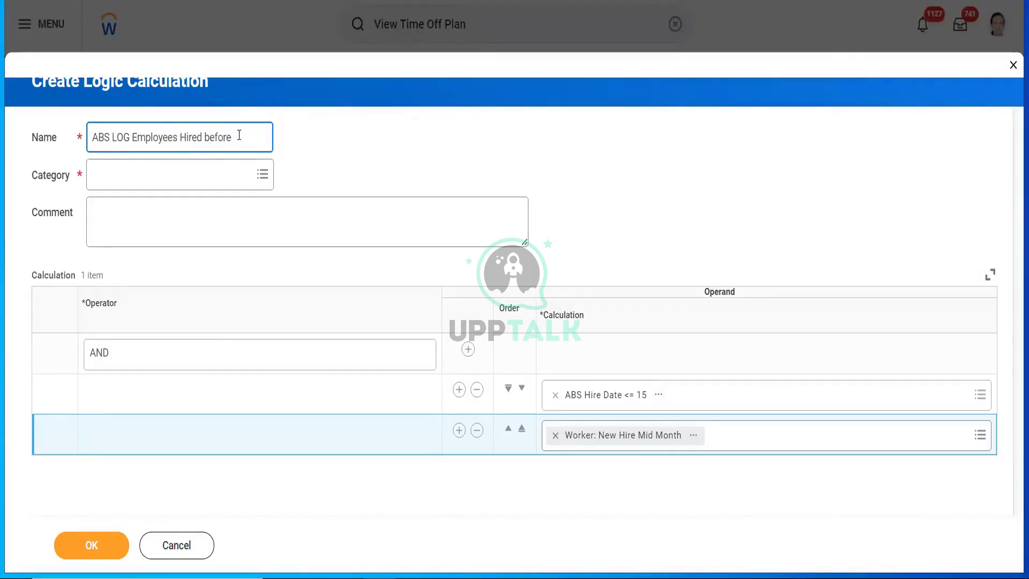
type(" 15 th of the month")
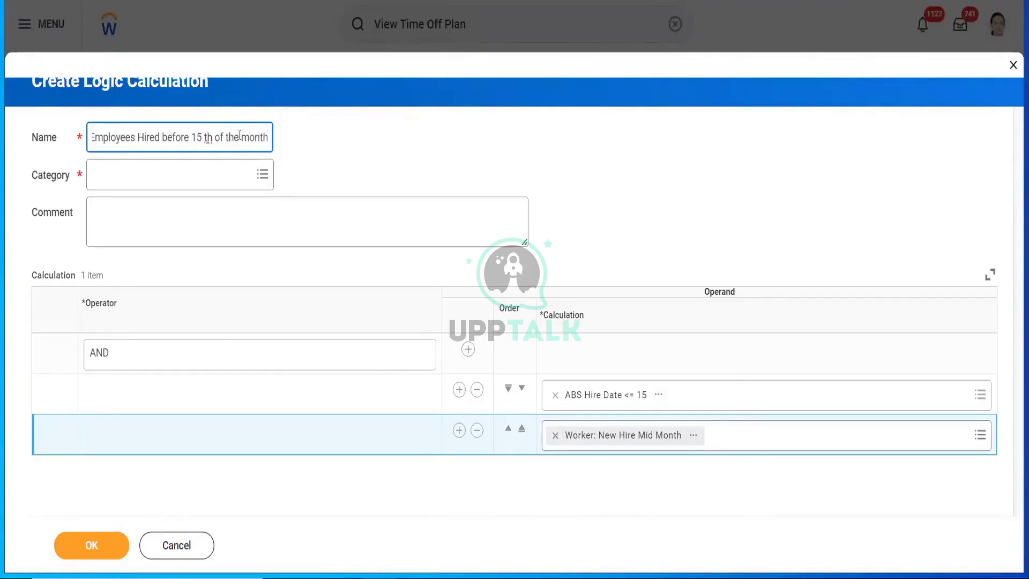
left_click(183, 174)
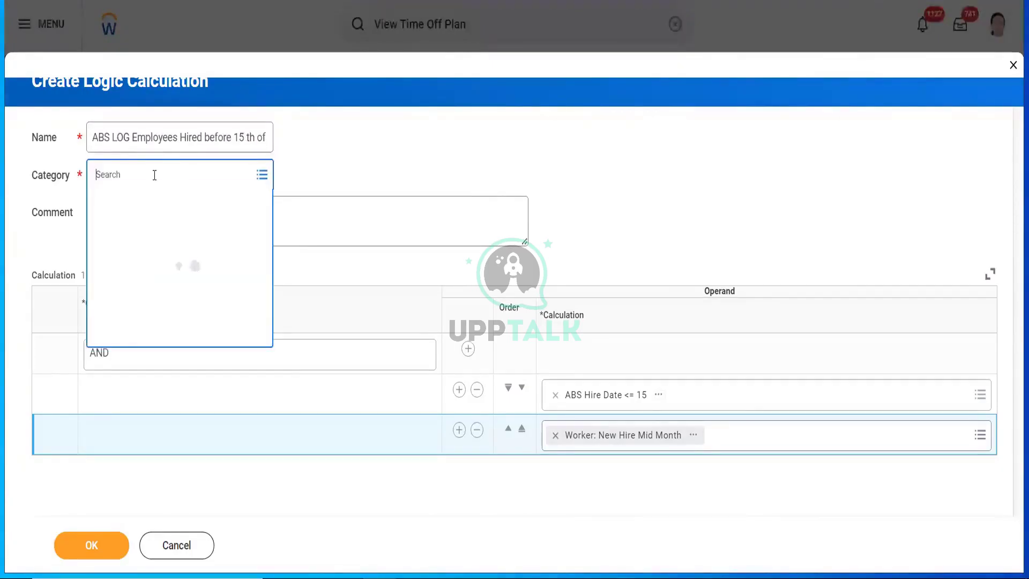
left_click(119, 204)
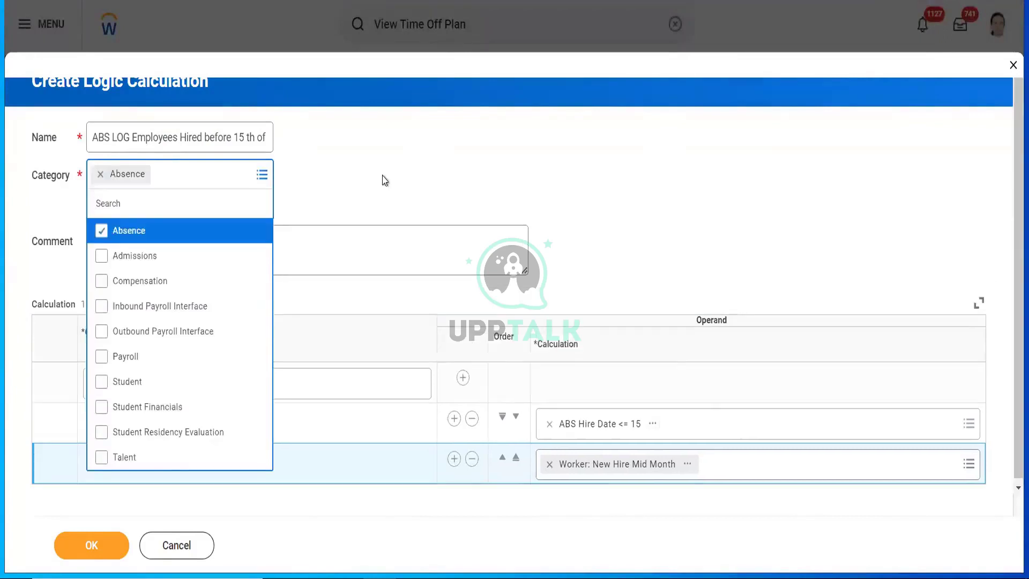
left_click(383, 178)
left_click(75, 546)
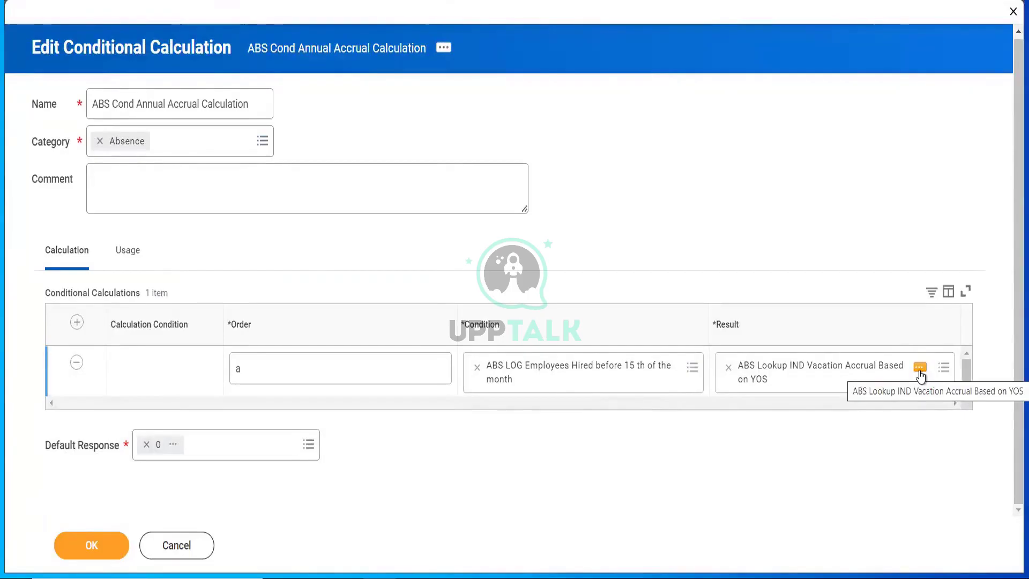
Step: Replace the conditional calculation's default response with the ABS Lookup IND Vacation Accrual Based on YOS calculation and save
left_click(919, 370)
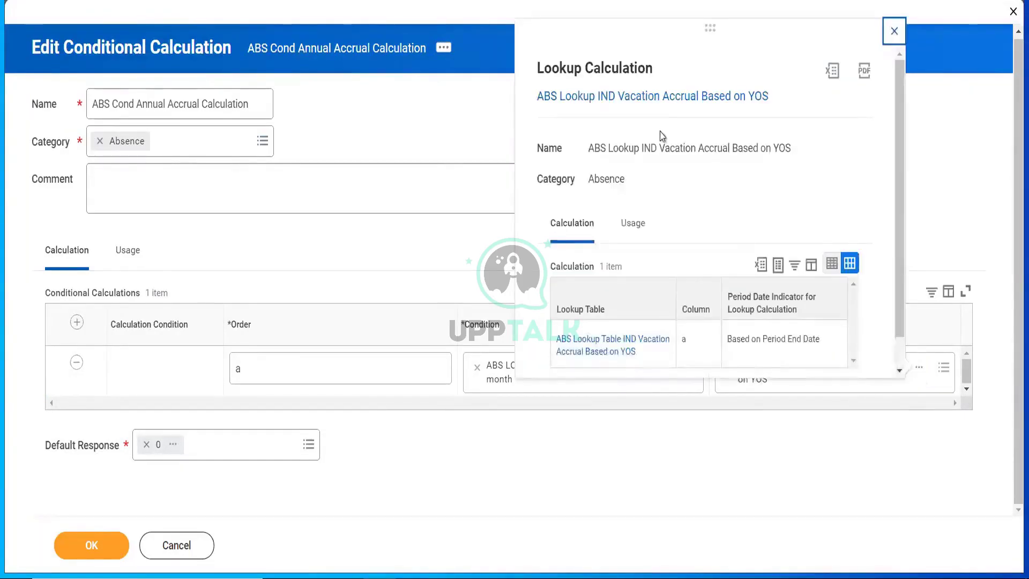
right_click(644, 102)
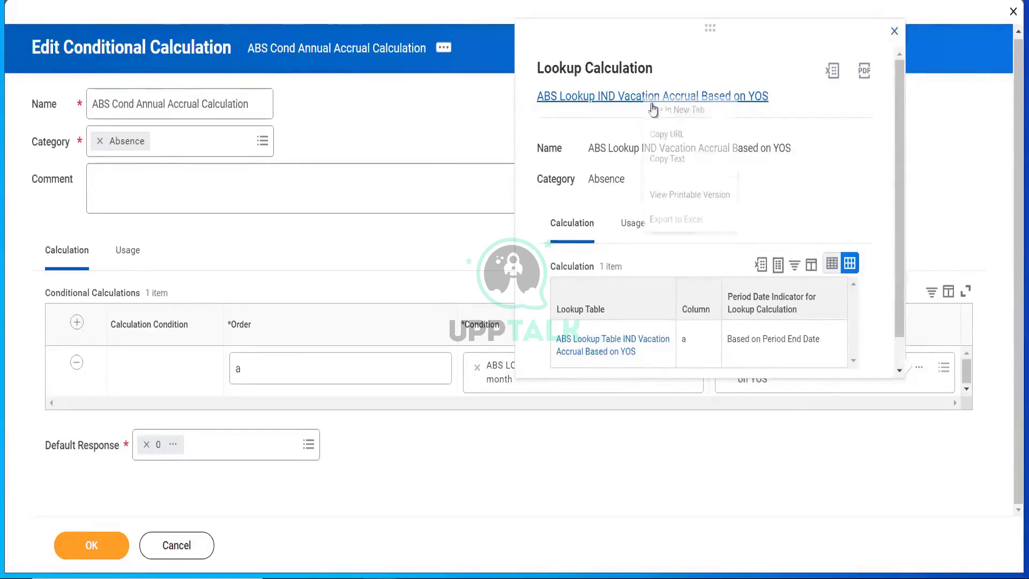
left_click(670, 160)
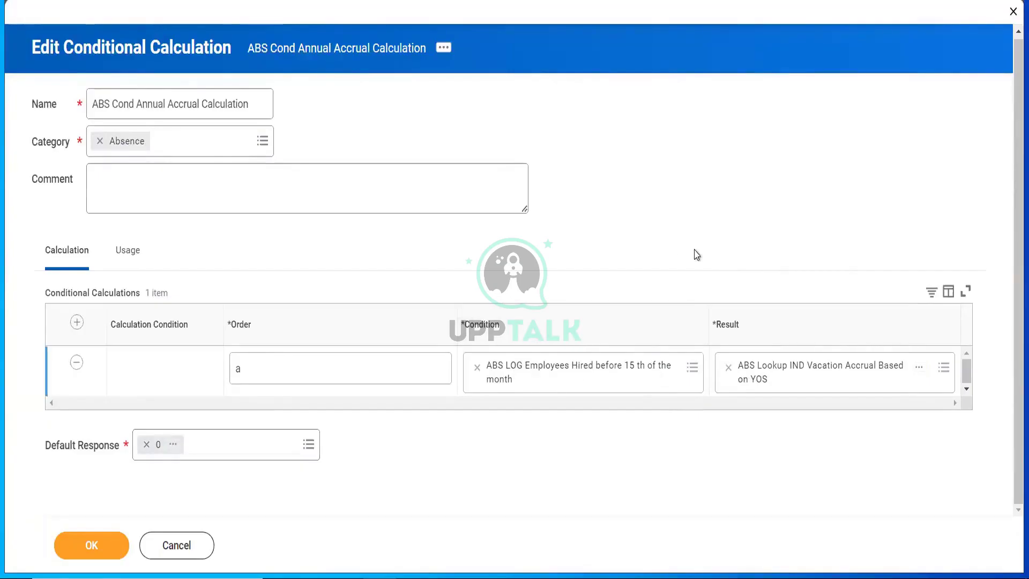
left_click(146, 444)
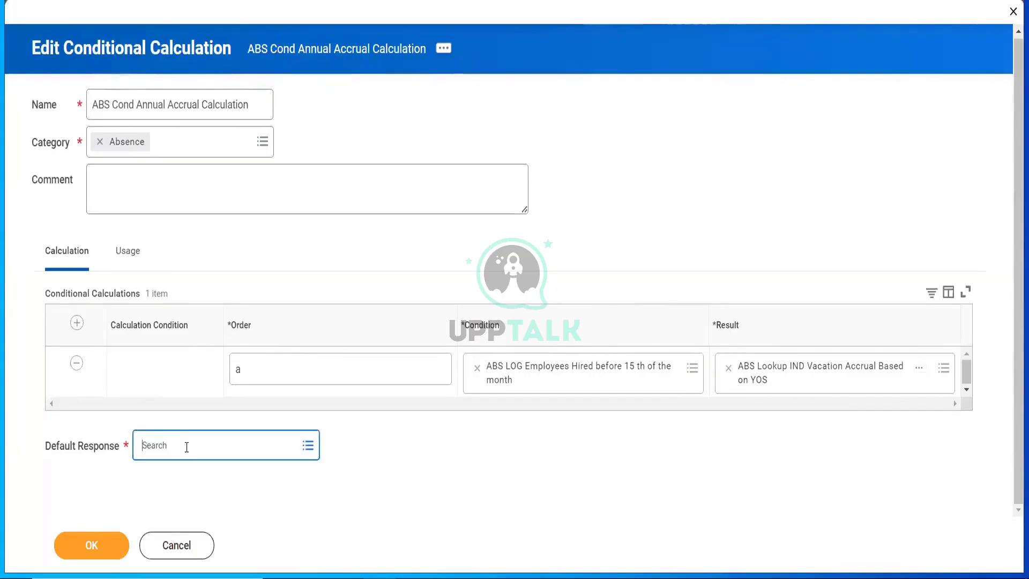
key("ctrl+v")
key("Return")
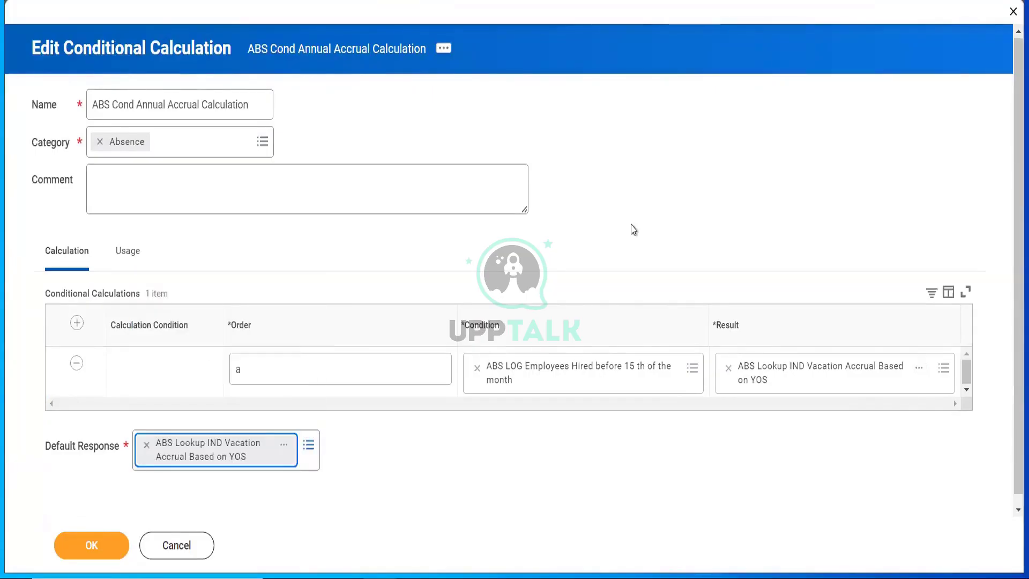
left_click(631, 225)
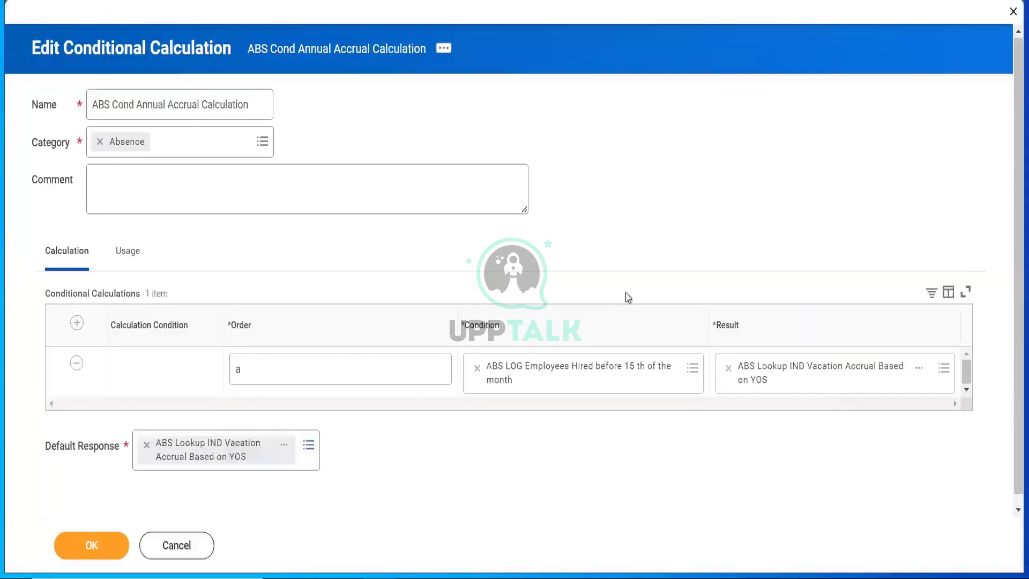
left_click(84, 542)
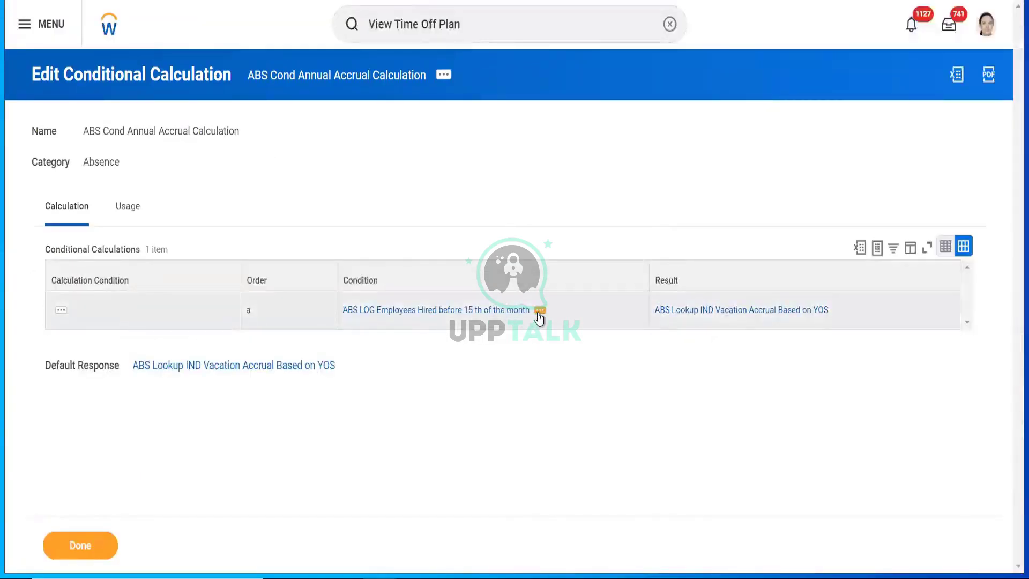
Step: Open the condition's logic calculation and its ABS Hire Date <= 15 operand, each in a new tab
left_click(539, 310)
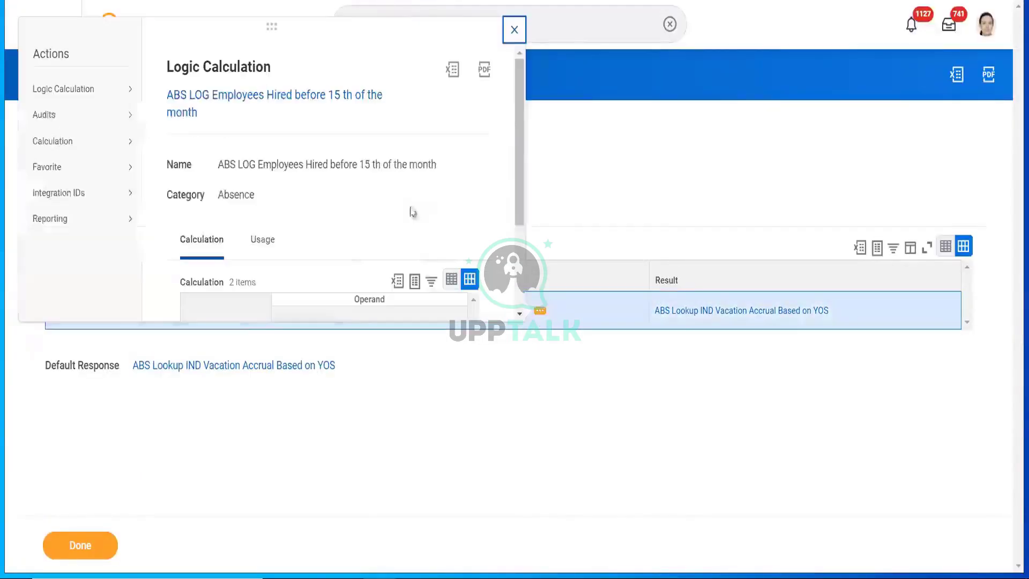
right_click(210, 102)
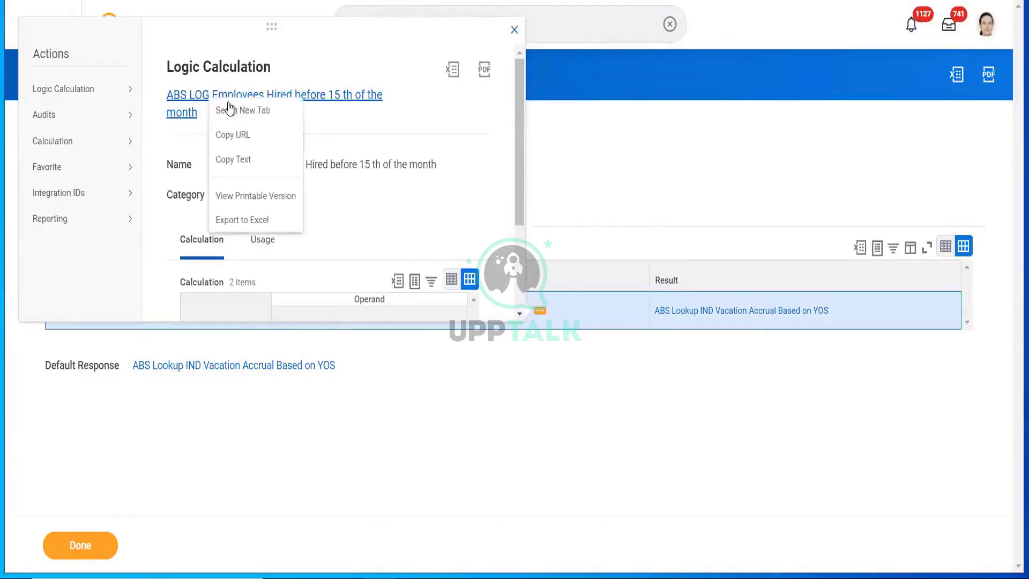
left_click(240, 111)
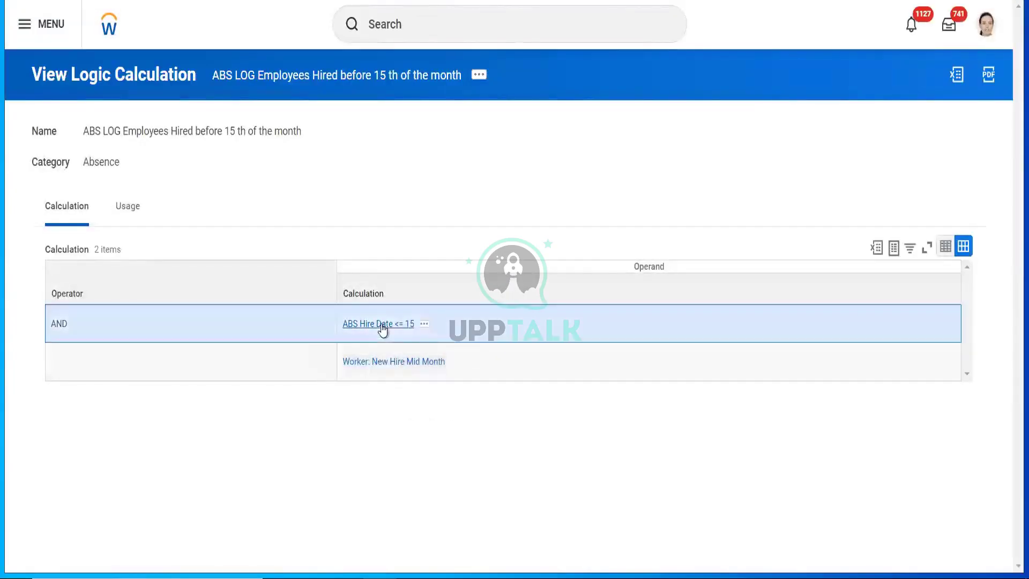
right_click(381, 325)
left_click(411, 337)
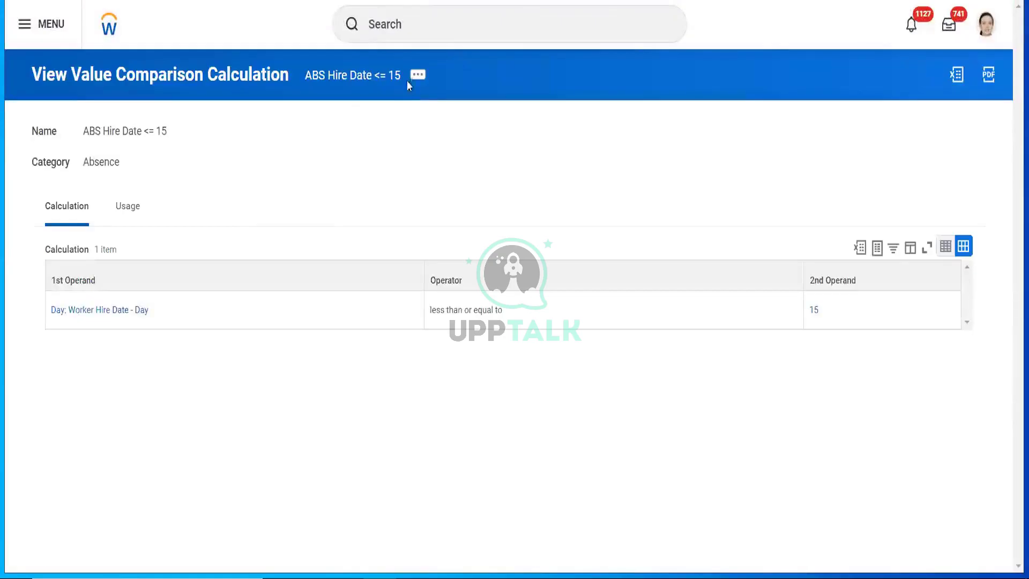
Step: Rename the value comparison calculation as ABS Hire Date >= 15, set its operator to greater than or equal to and save
left_click(418, 78)
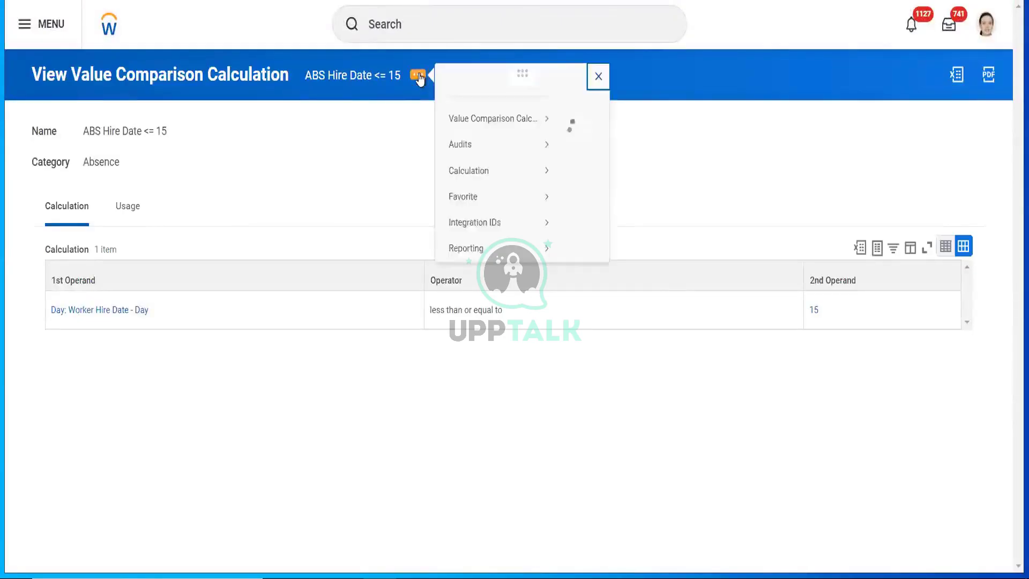
mouse_move(509, 137)
left_click(576, 140)
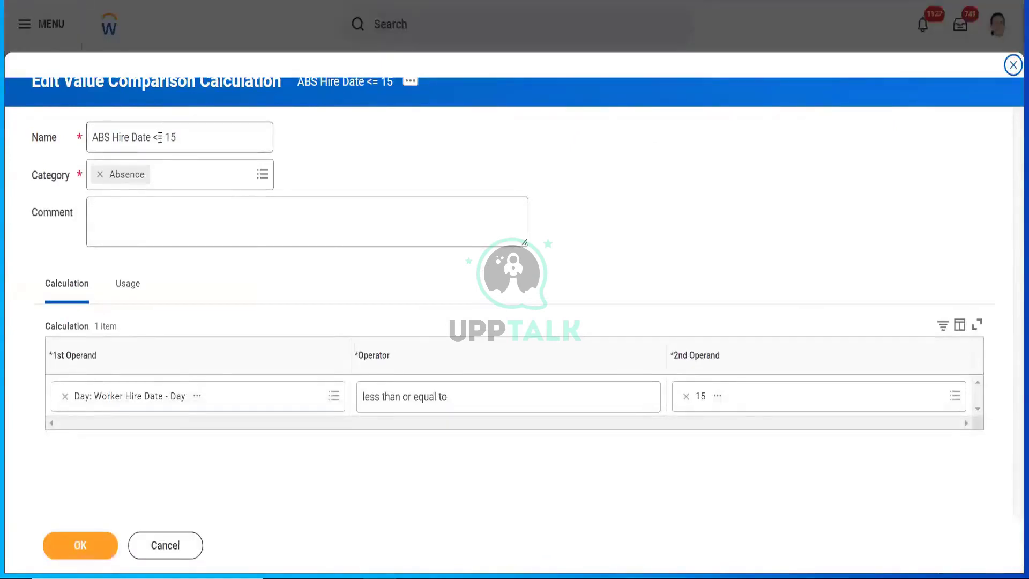
left_click(159, 137)
type(">")
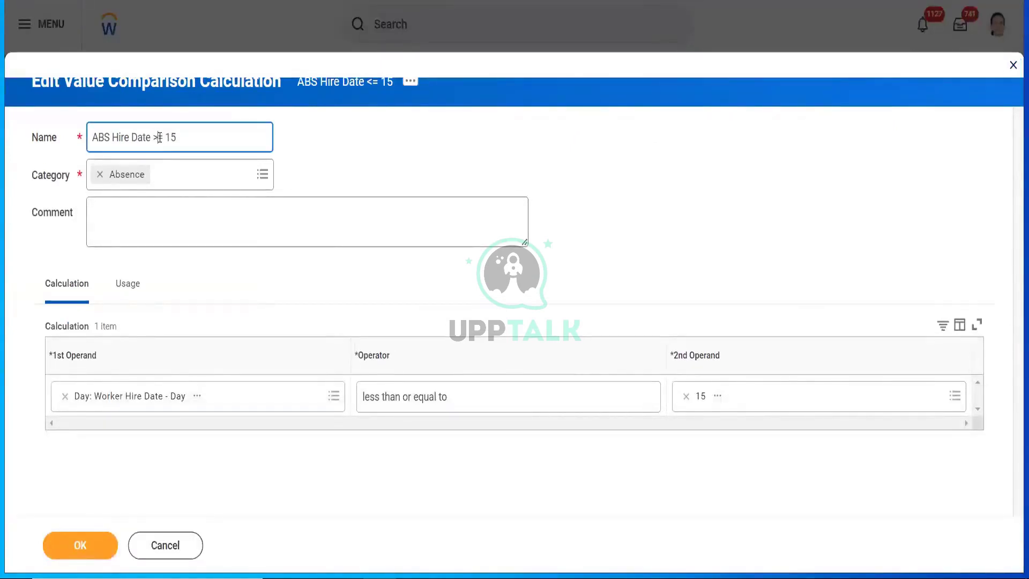
left_click(493, 397)
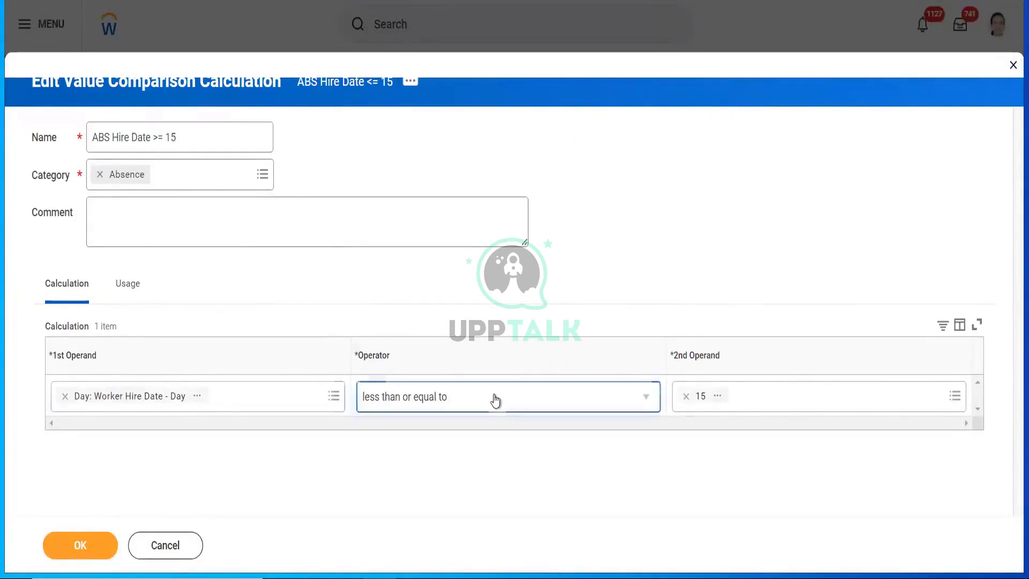
left_click(452, 292)
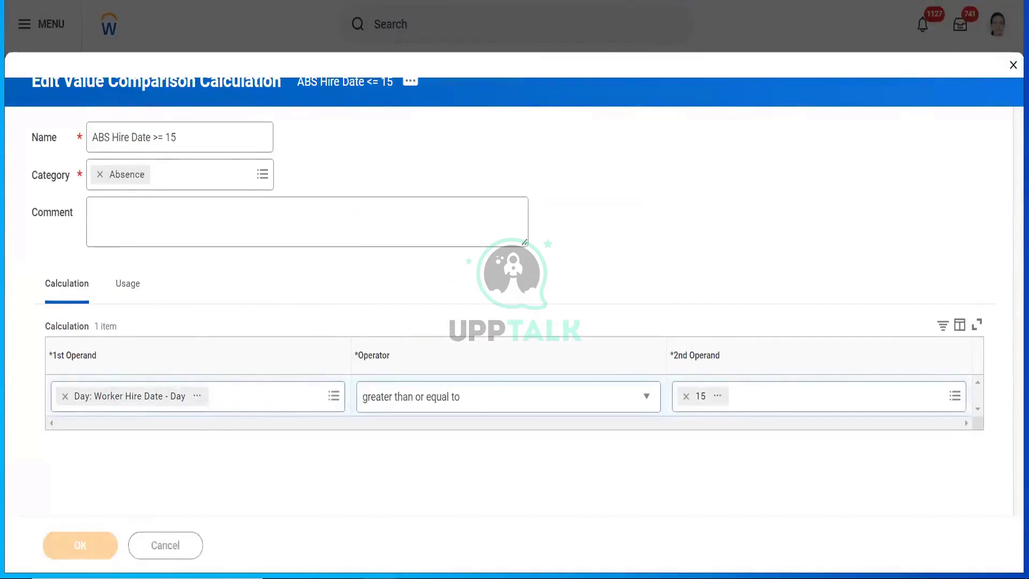
Step: Rename the logic calculation as ABS LOG Employees Hired After 15 th of the month and save it
key("ctrl+shift+Tab")
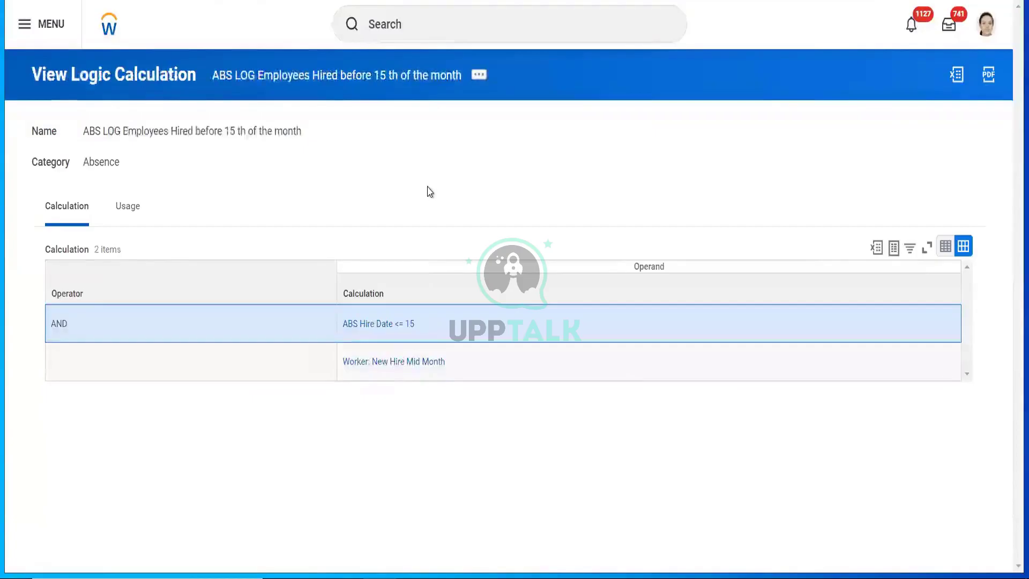
left_click(478, 79)
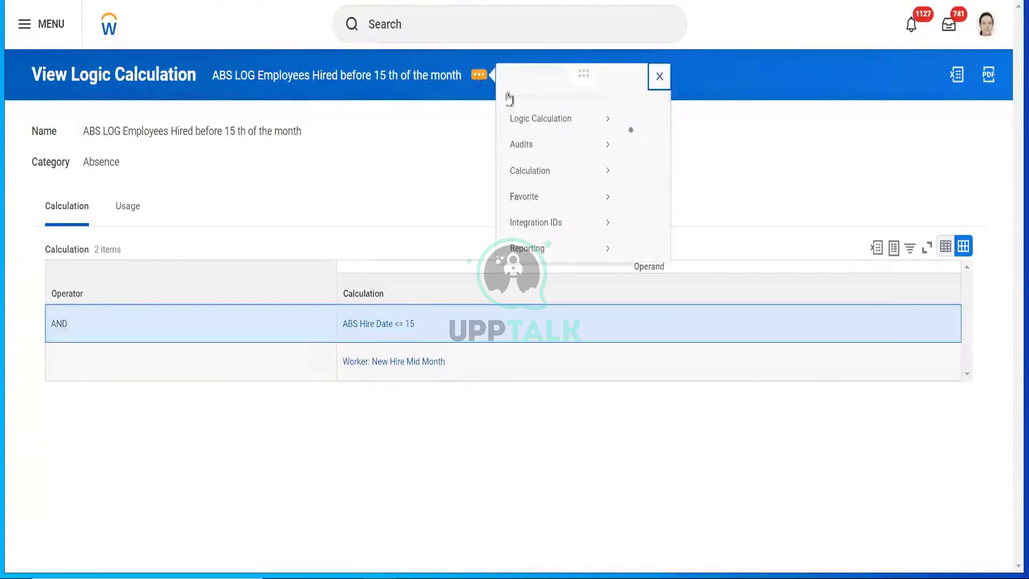
mouse_move(597, 144)
left_click(636, 141)
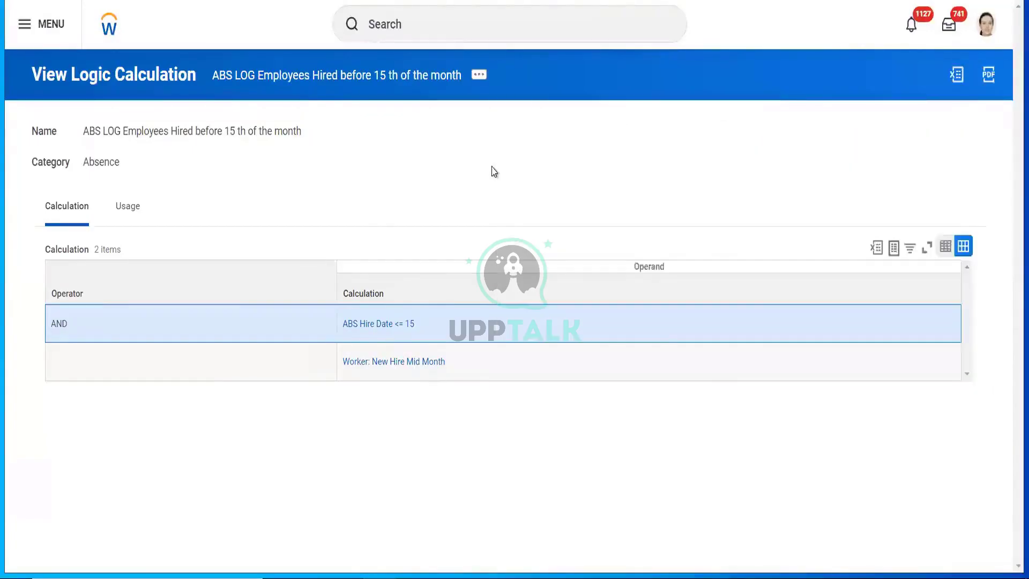
double_click(207, 138)
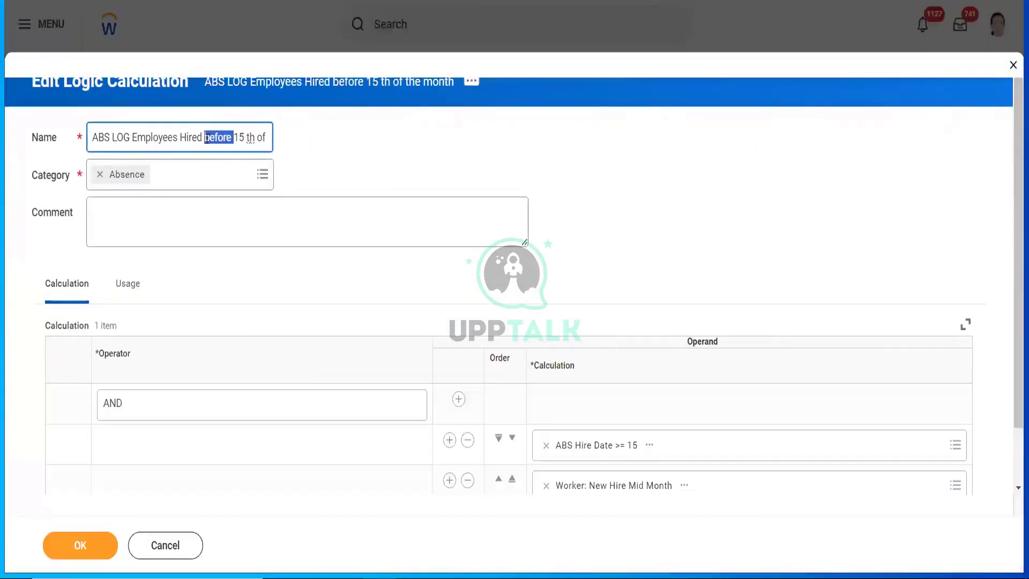
type("After")
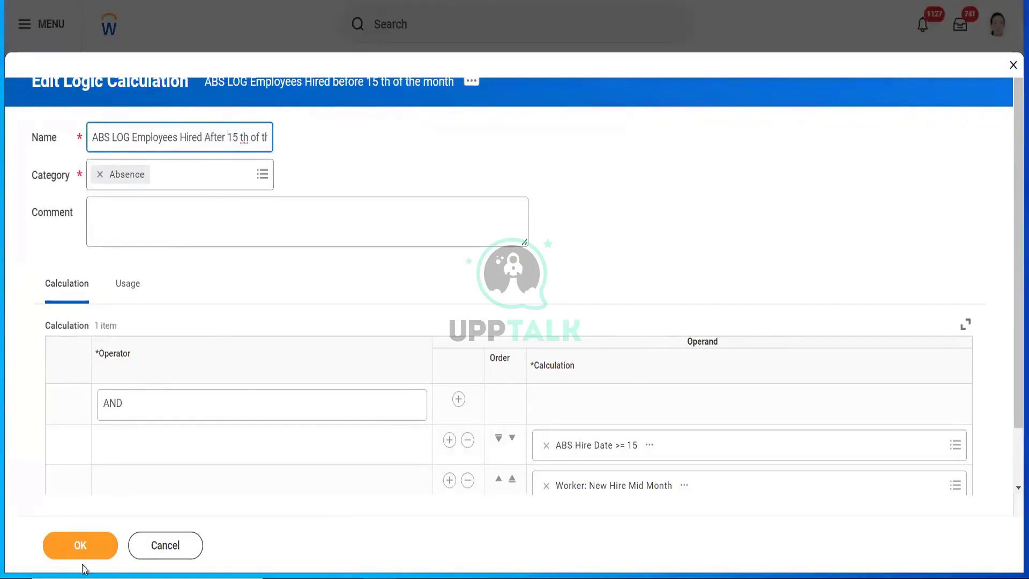
left_click(80, 545)
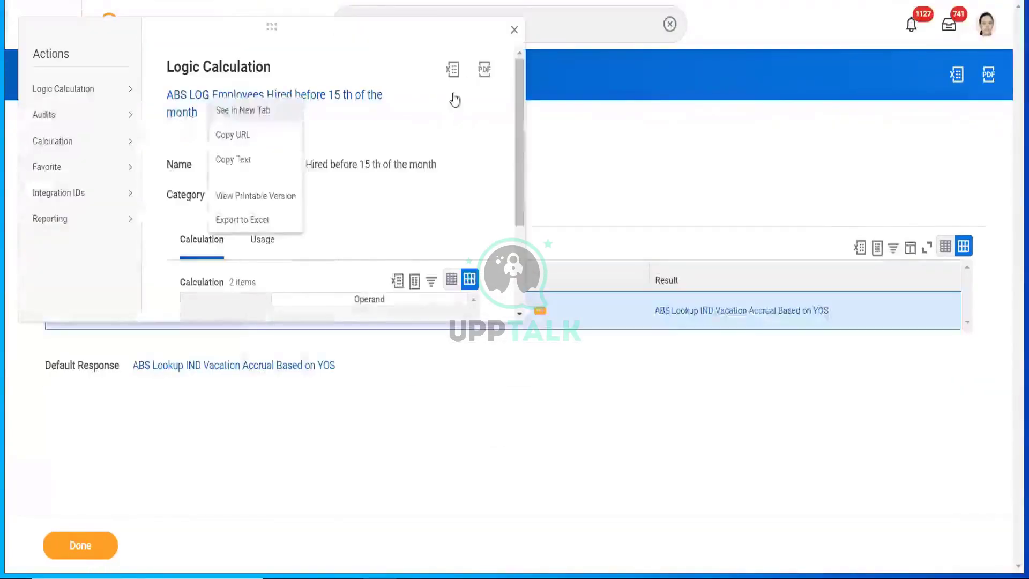
Step: Set the result of condition row a in ABS Cond Annual Accrual Calculation to 0 and save
key("Escape")
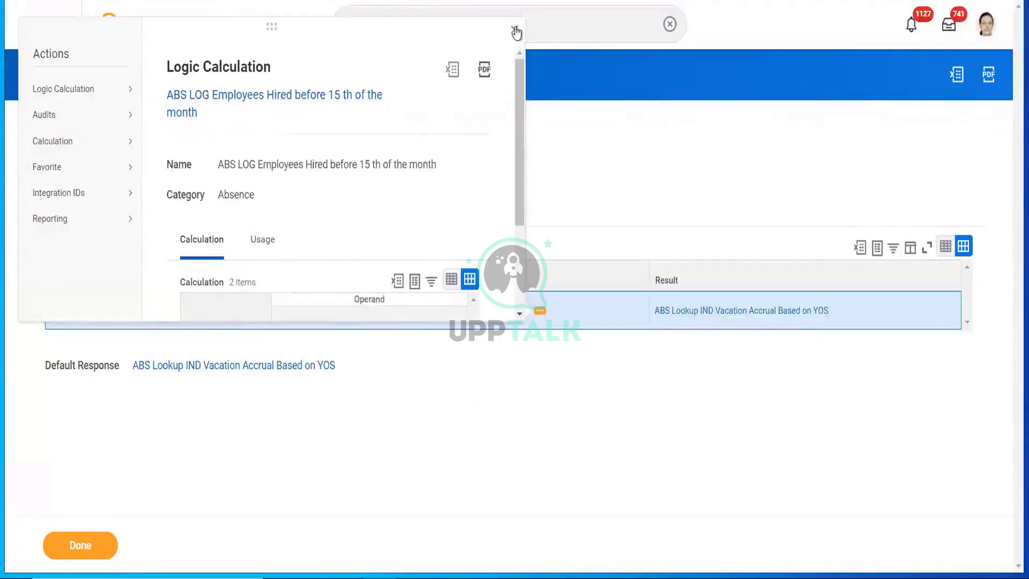
left_click(516, 31)
left_click(443, 75)
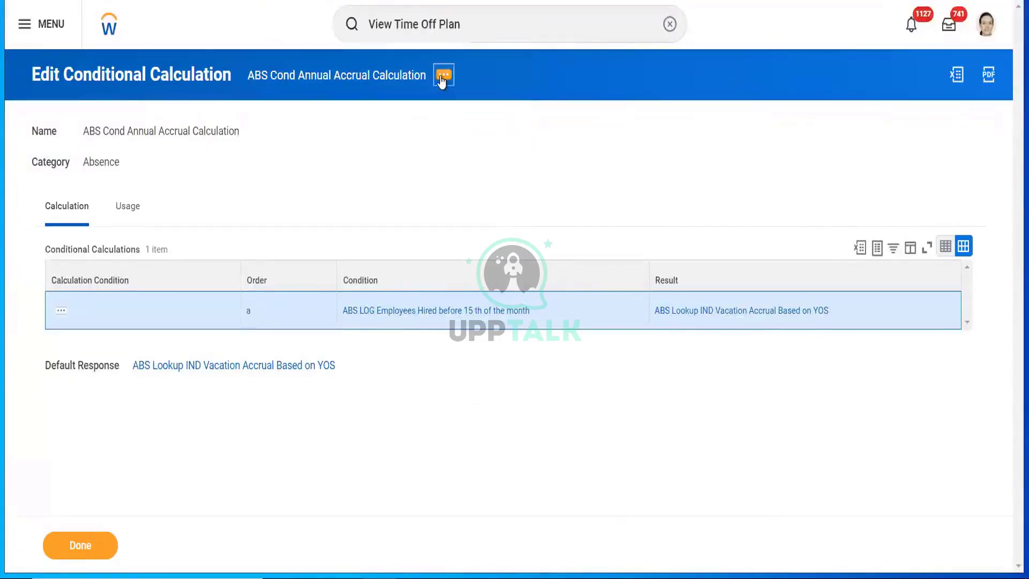
mouse_move(542, 142)
left_click(603, 137)
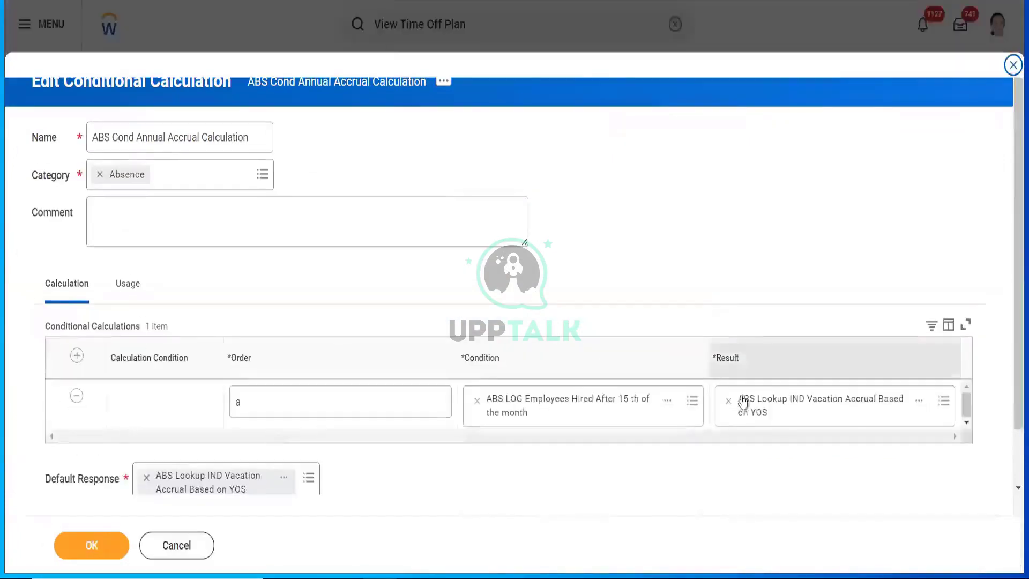
left_click(729, 401)
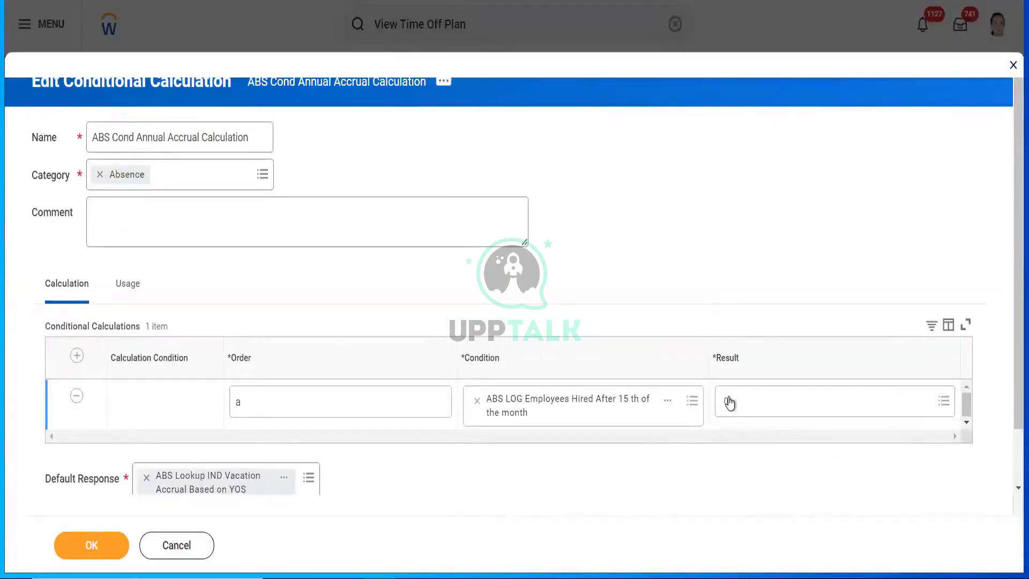
type("0")
key("Return")
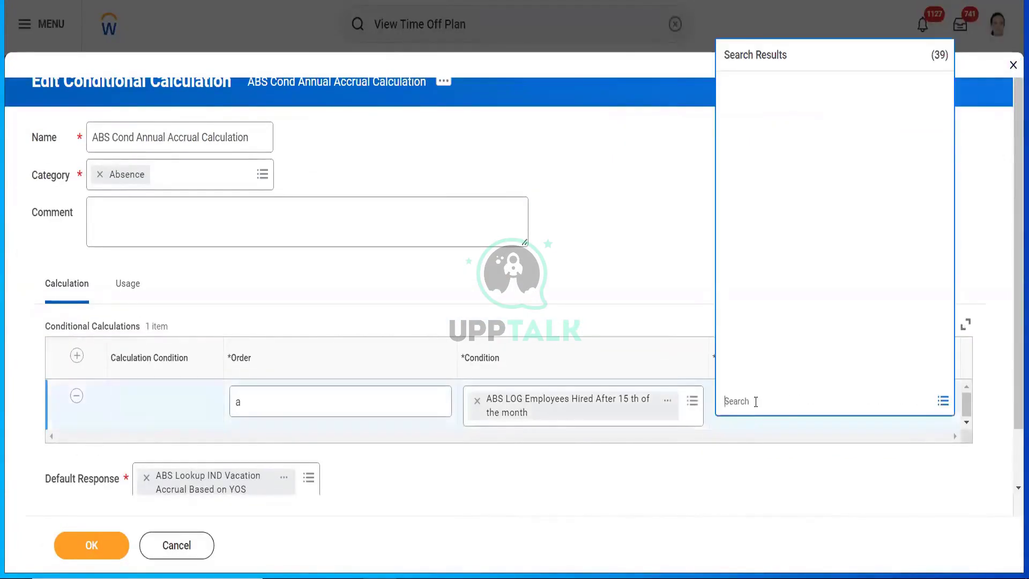
left_click(98, 546)
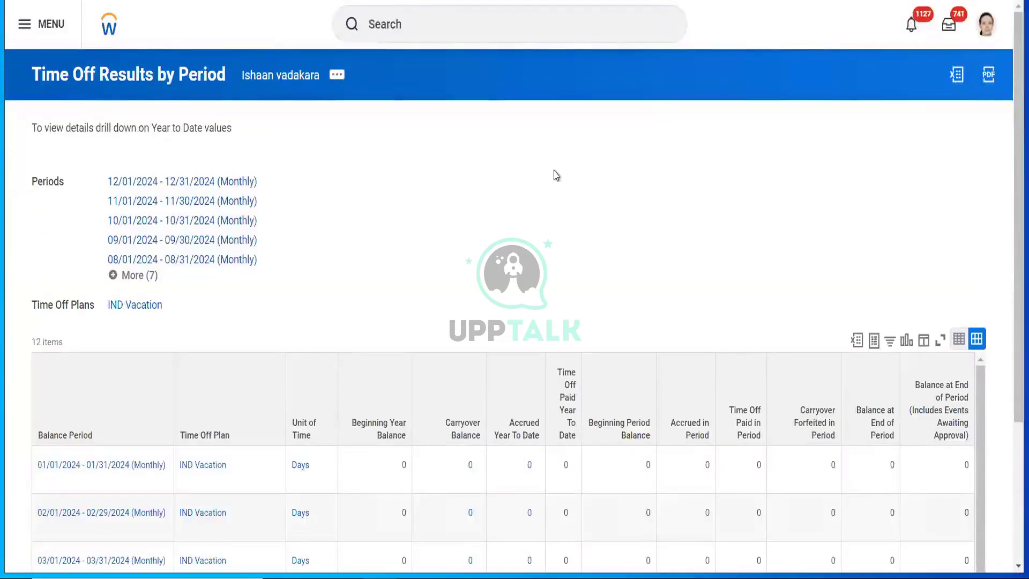
Step: Refresh the worker's Time Off Results by Period report and review the monthly IND Vacation accruals for 2024
key("F5")
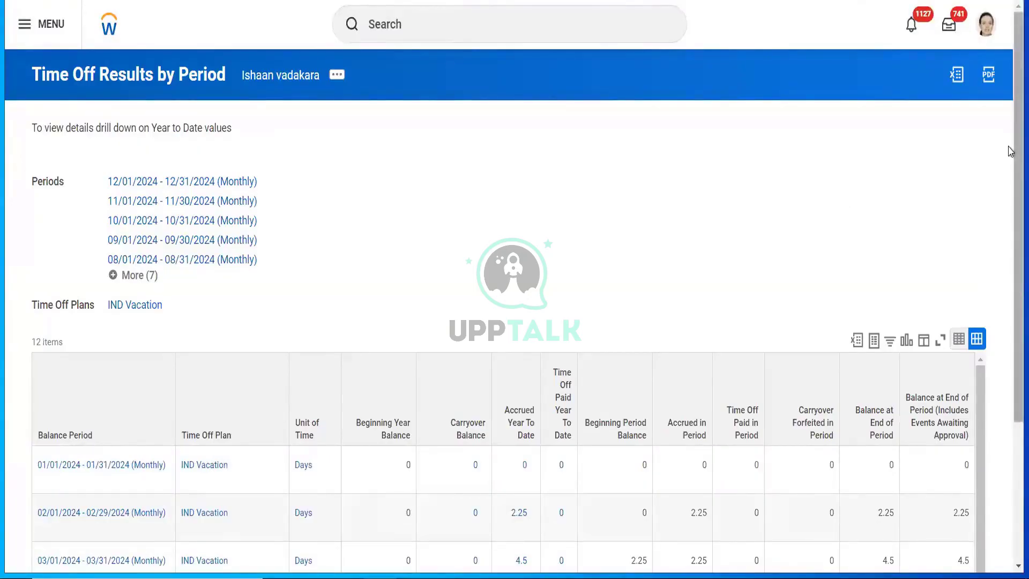
scroll(1009, 220, "down", 2)
scroll(1010, 220, "down", 2)
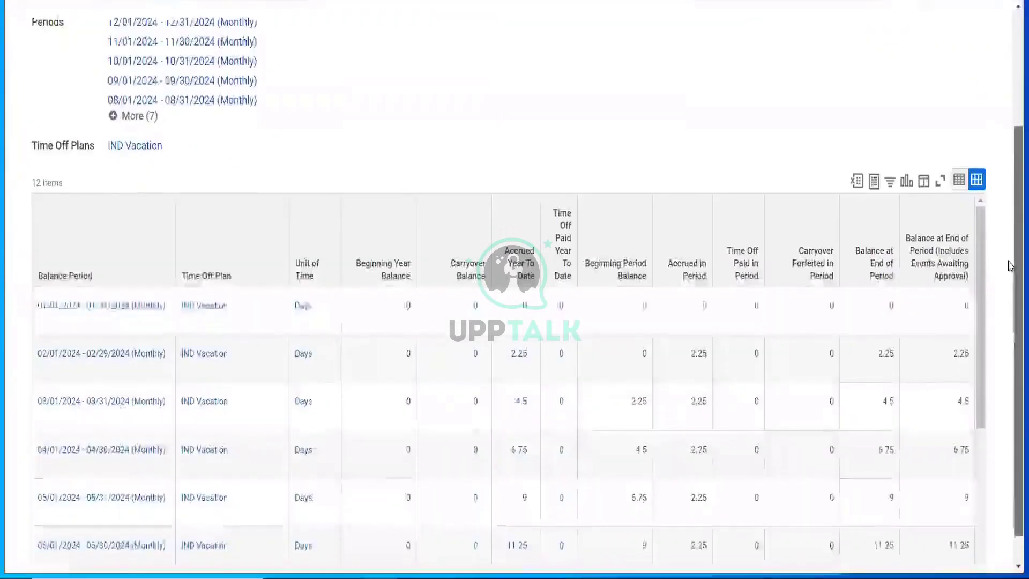
scroll(1010, 198, "up", 3)
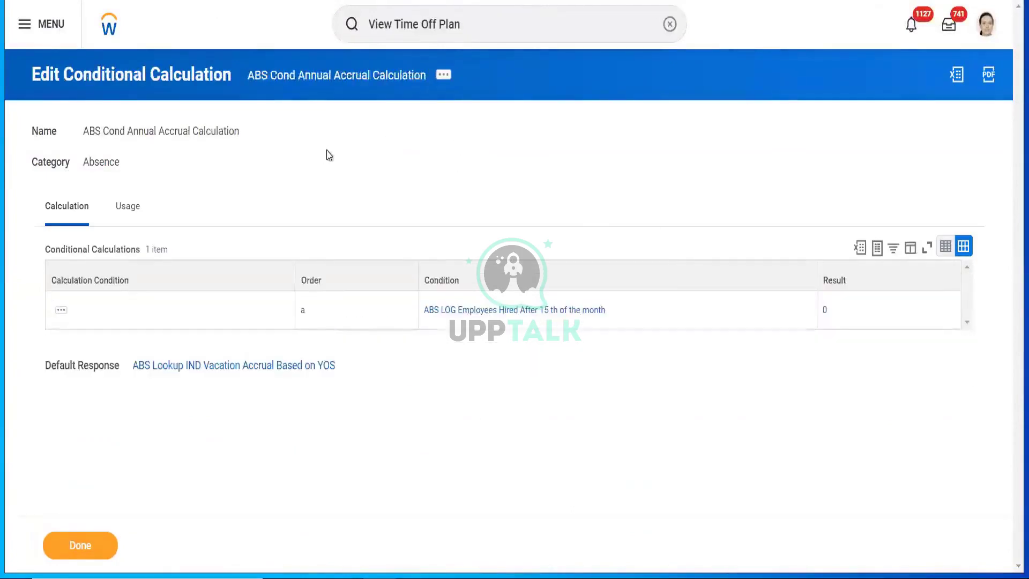
Step: Open ABS Cond Annual Accrual Calculation from the VIG_IND_Annual_Leave_Accrual accrual in a new tab and inspect the operands of its condition
left_click(131, 222)
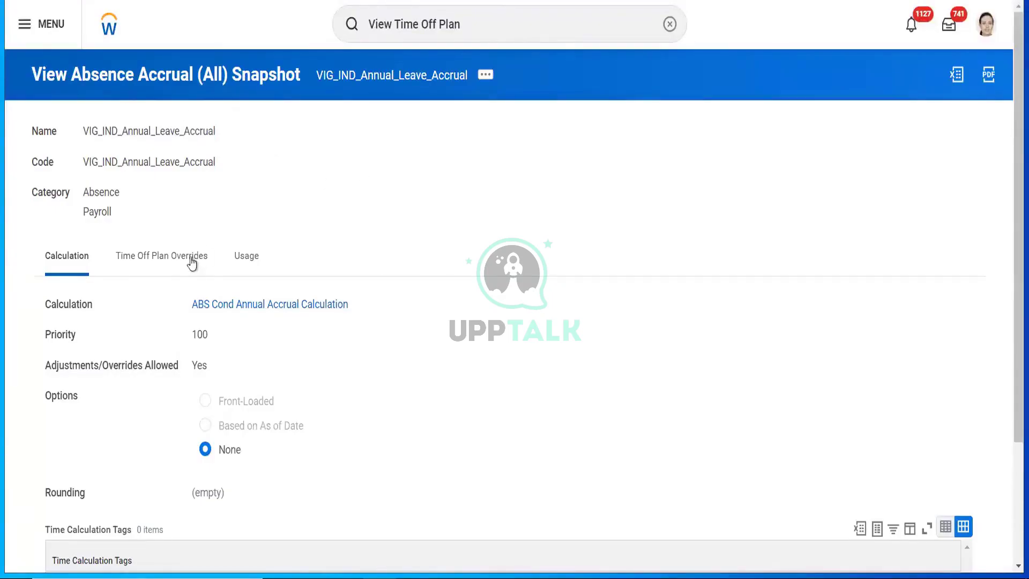
right_click(273, 306)
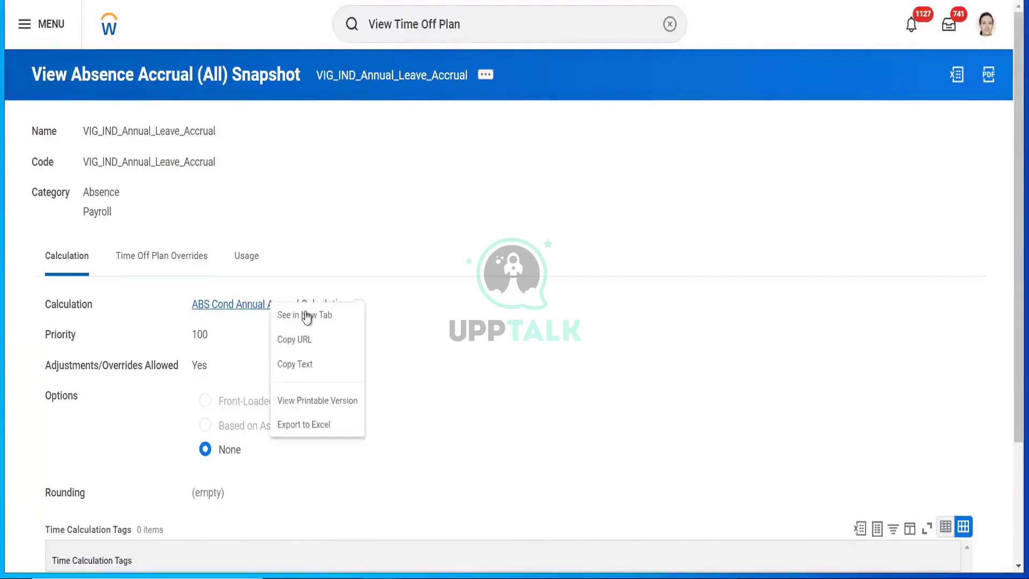
left_click(305, 314)
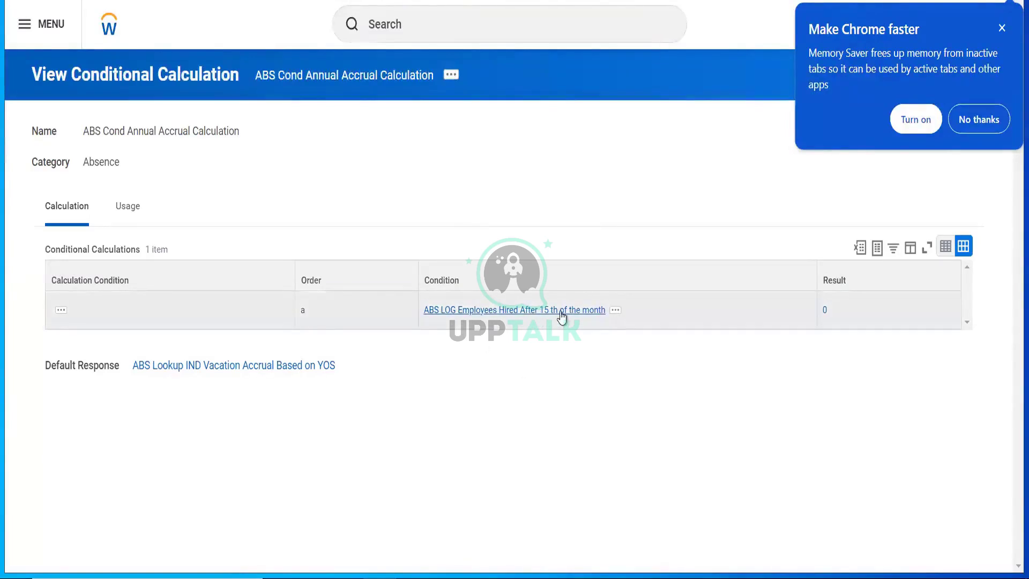
left_click(615, 311)
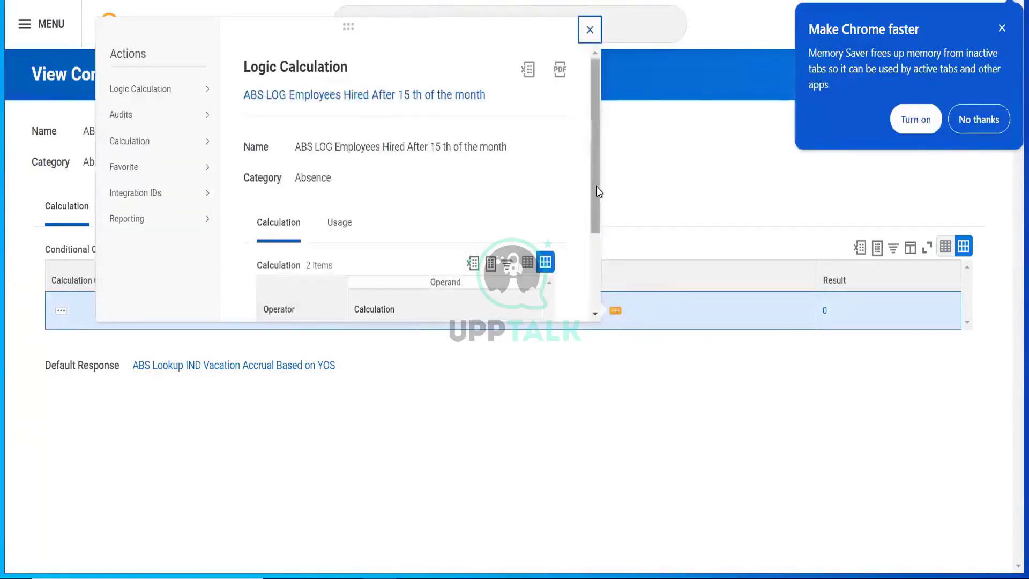
scroll(592, 202, "down", 2)
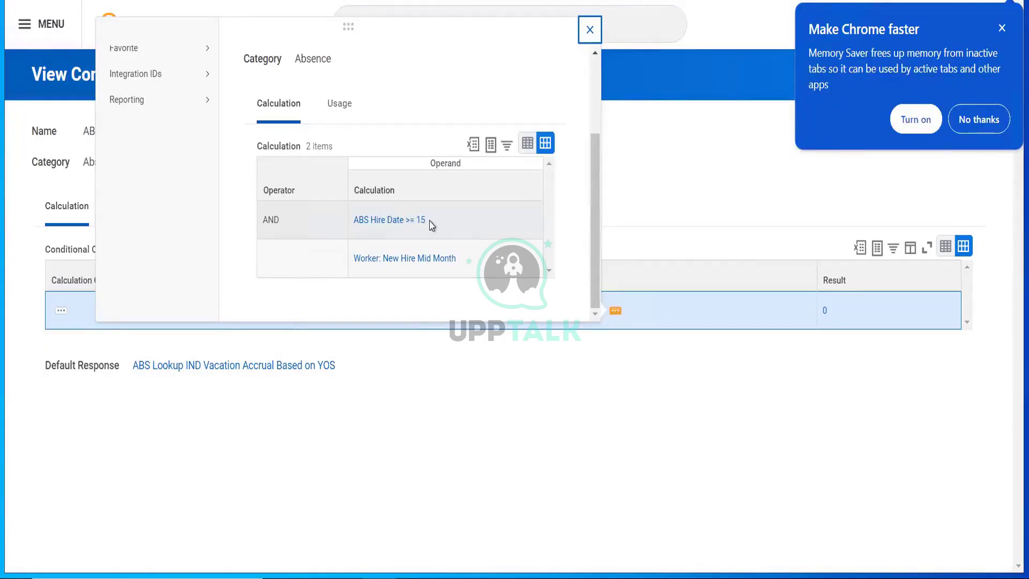
left_click(589, 30)
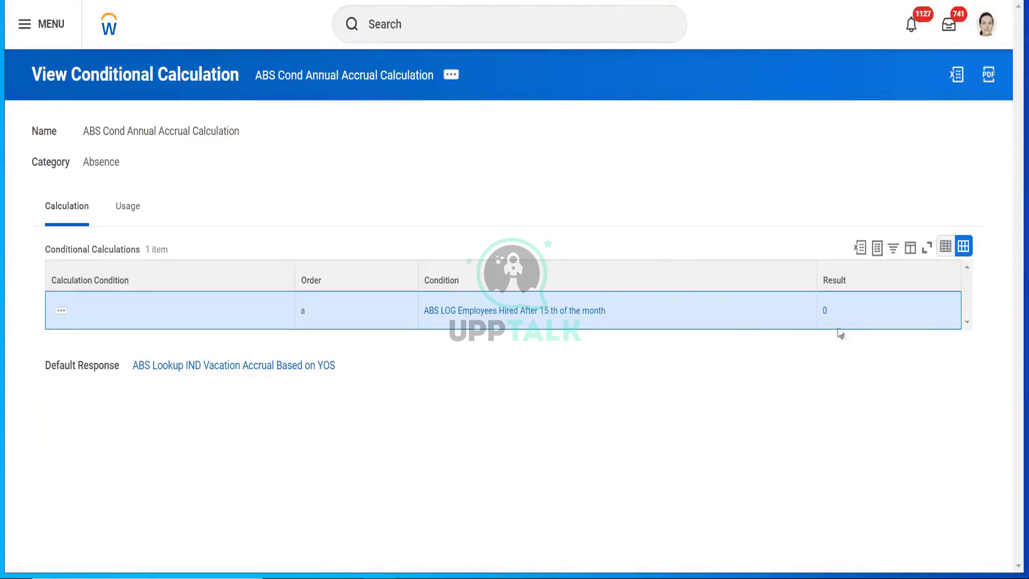
Step: Review the result of condition row a and the default response in ABS Cond Annual Accrual Calculation
mouse_move(825, 312)
left_click(614, 311)
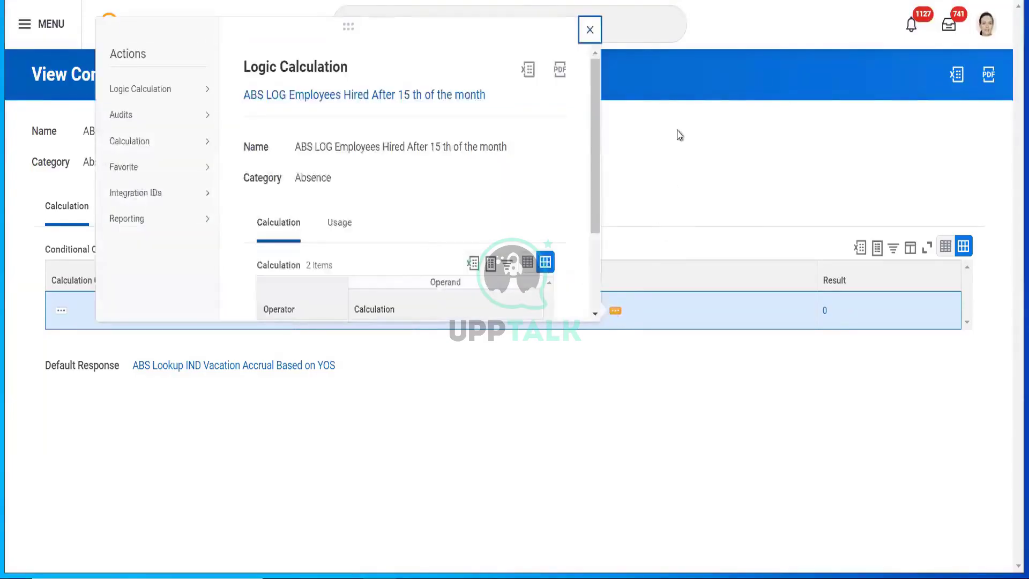
left_click(677, 132)
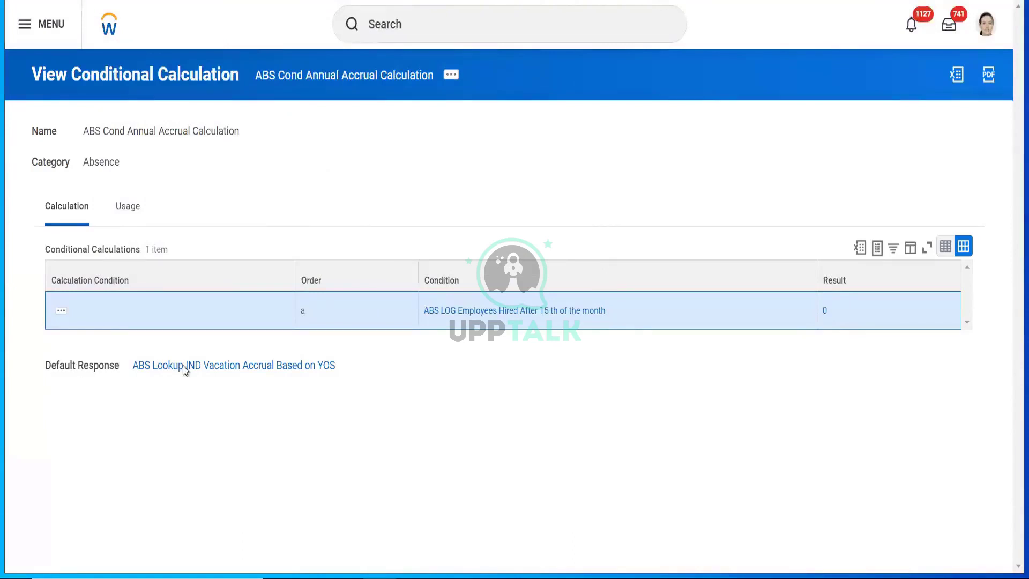
left_click_drag(351, 364, 51, 364)
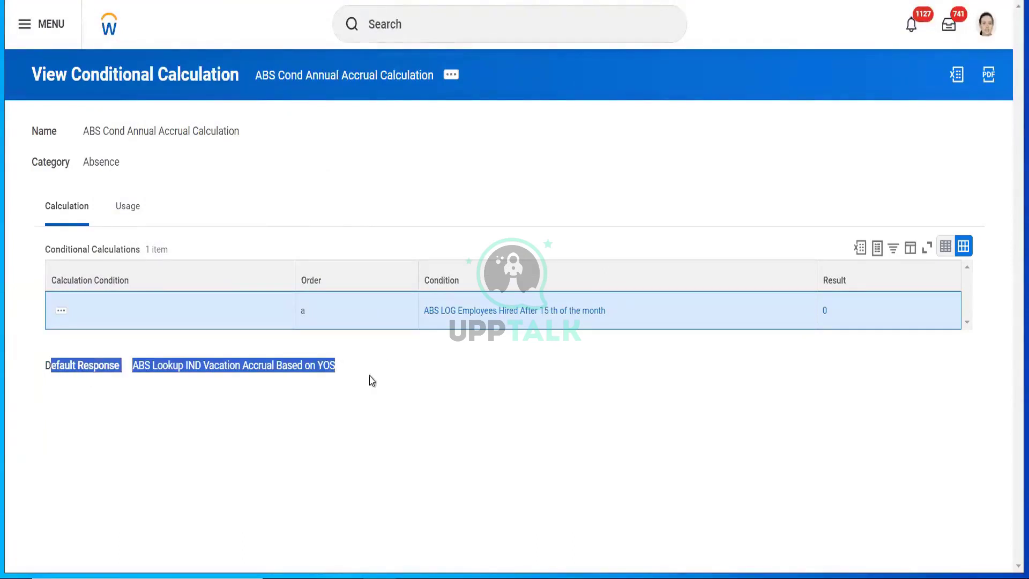
left_click(475, 409)
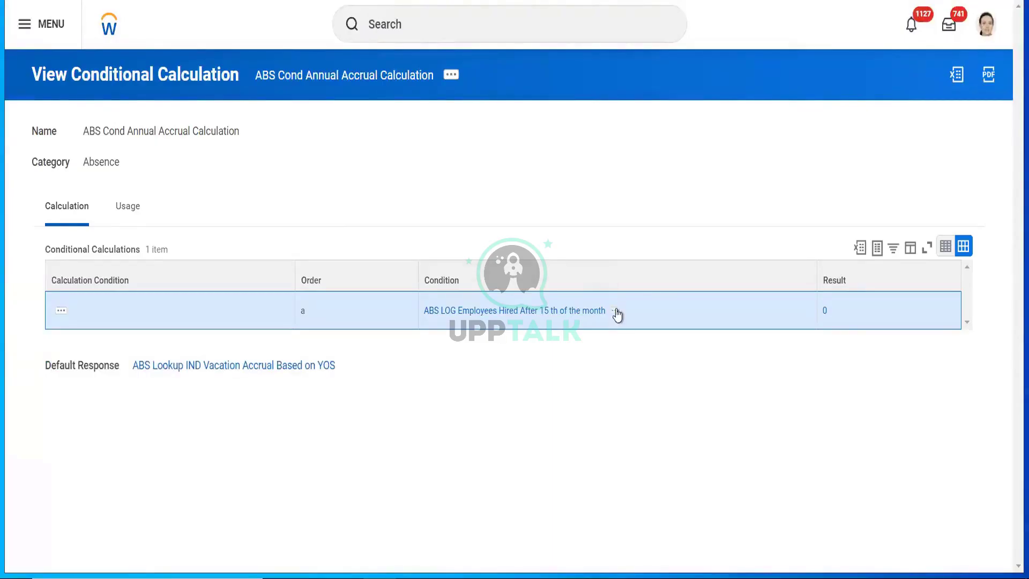
Step: From the condition's logic calculation, open the ABS Hire Date >= 15 value comparison in a new tab
left_click(615, 311)
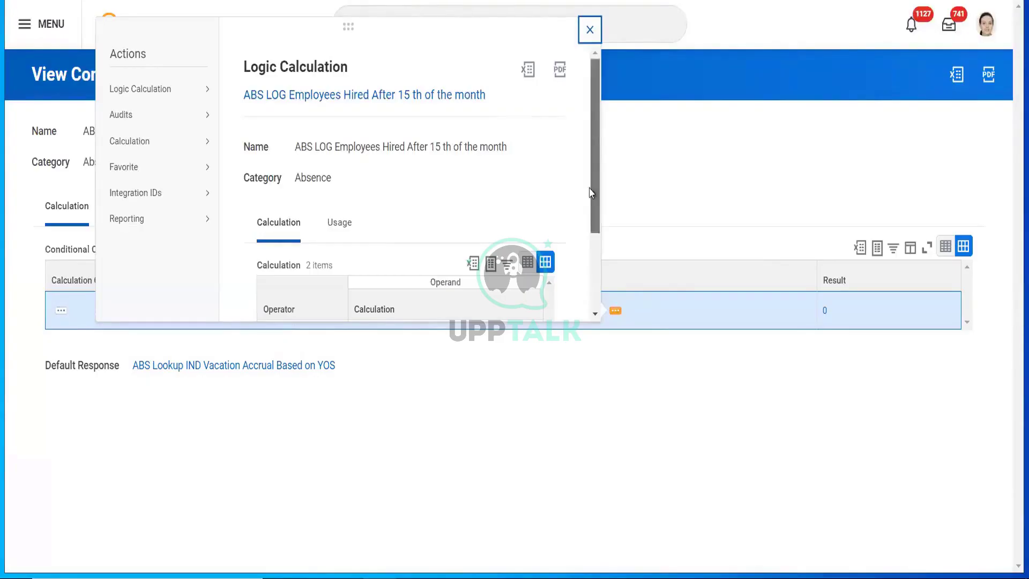
scroll(590, 242, "down", 3)
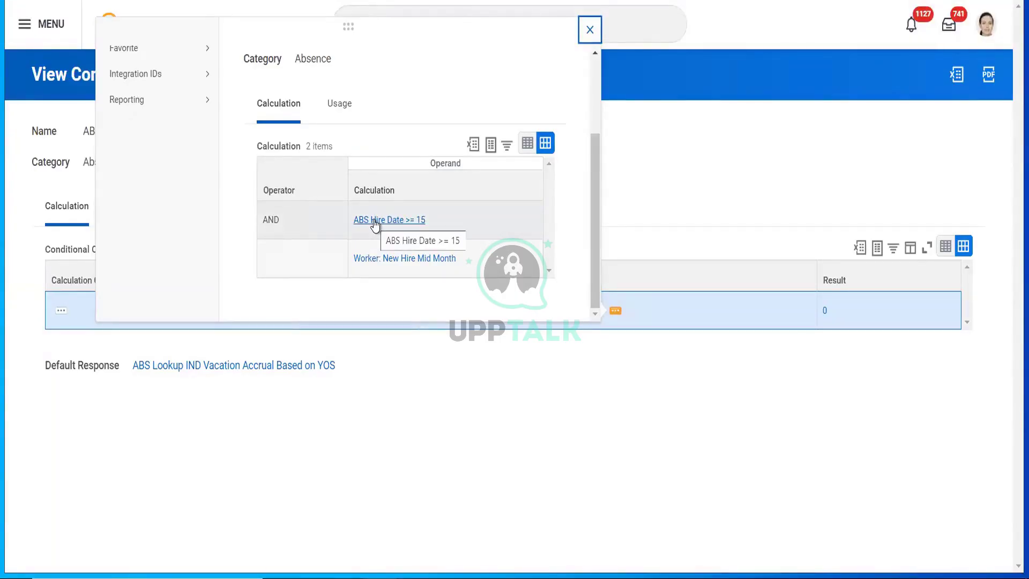
right_click(374, 224)
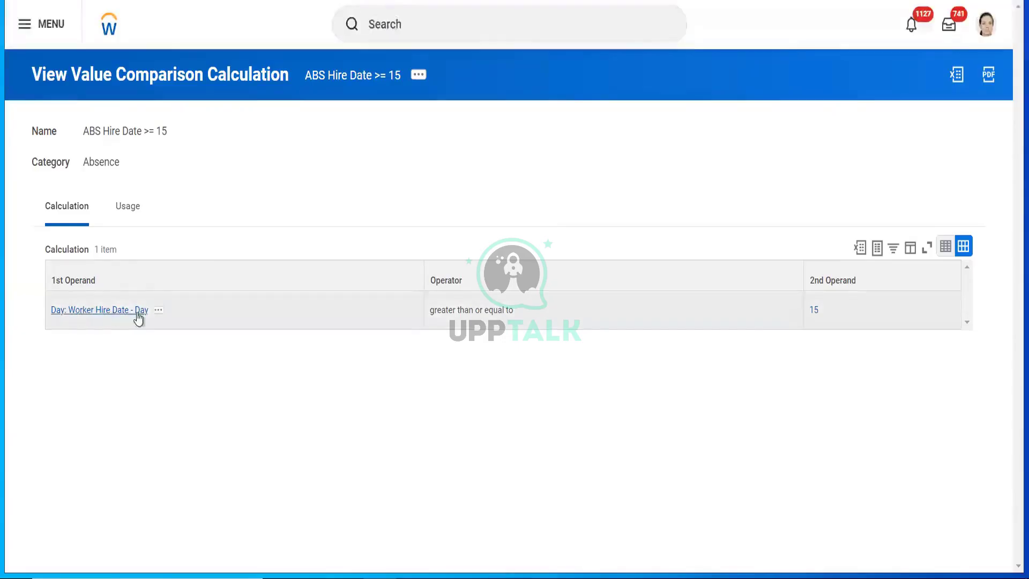
Step: Examine the example in the comment of the first operand, Day: Worker Hire Date - Day
left_click(157, 311)
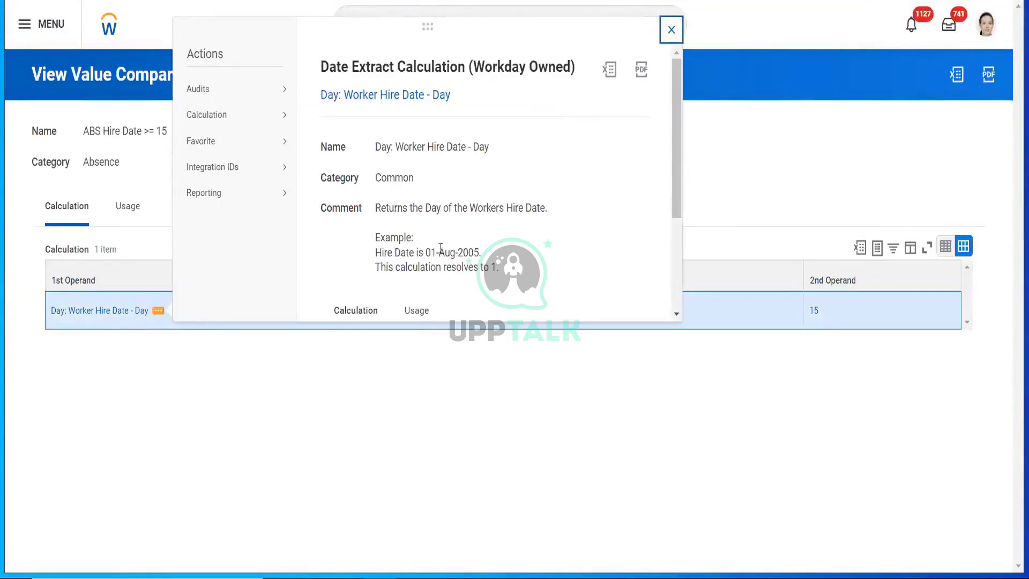
triple_click(474, 250)
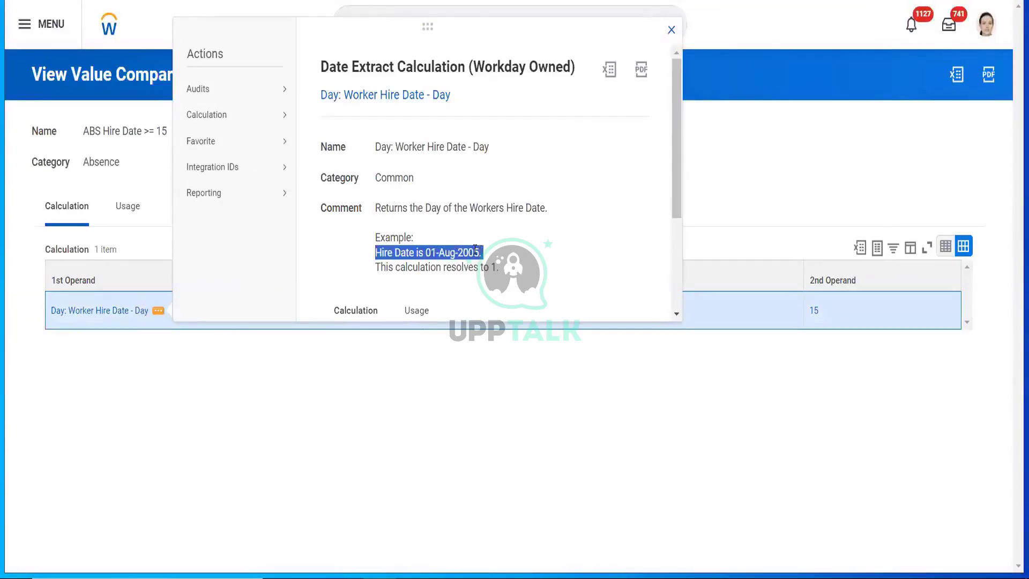
left_click(509, 266)
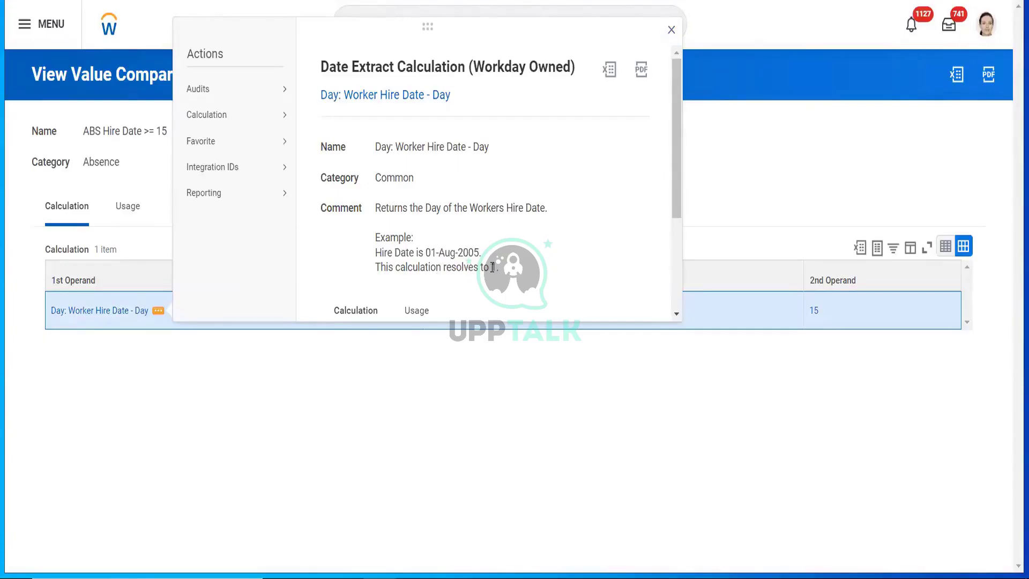
left_click_drag(491, 267, 512, 273)
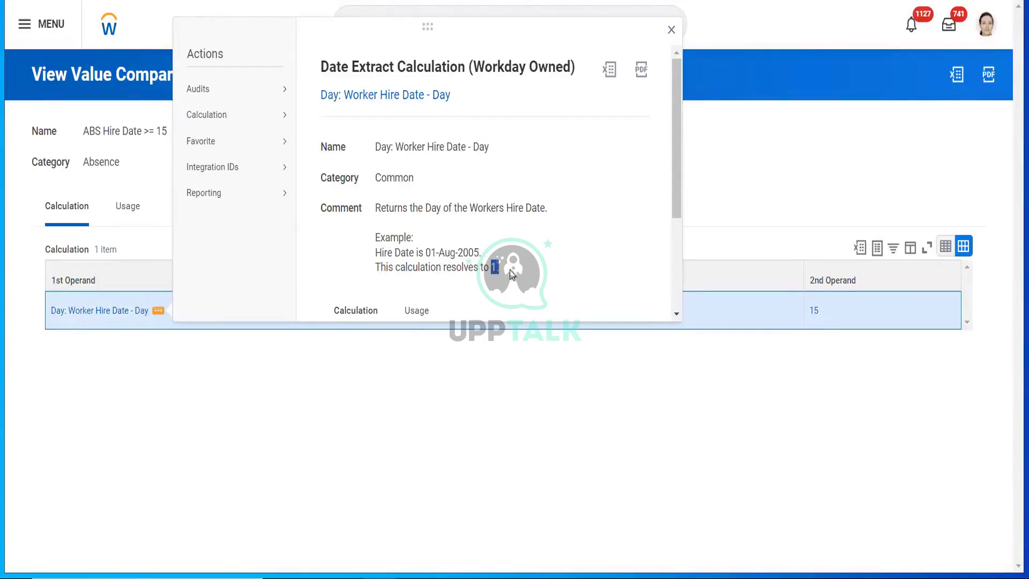
double_click(430, 253)
left_click(510, 265)
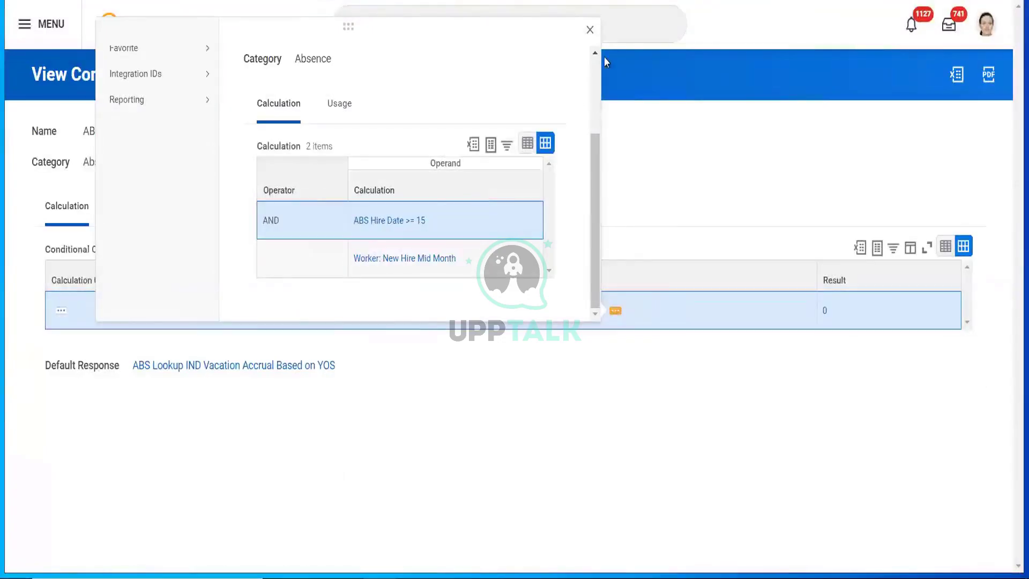
Step: Return to the conditional calculation and recheck its condition's logic operands and the calculation's own summary
left_click(590, 30)
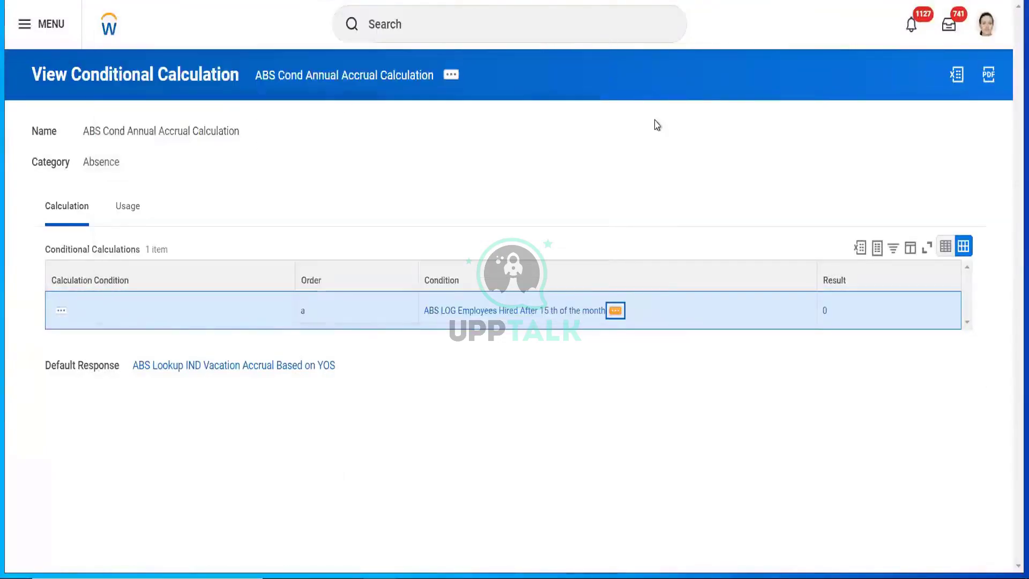
left_click(615, 311)
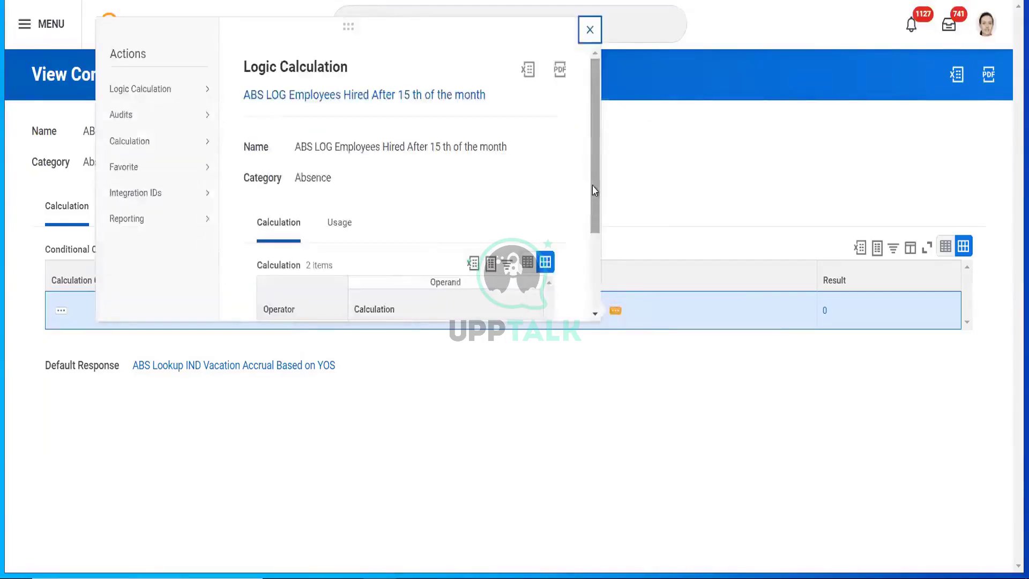
scroll(593, 185, "down", 3)
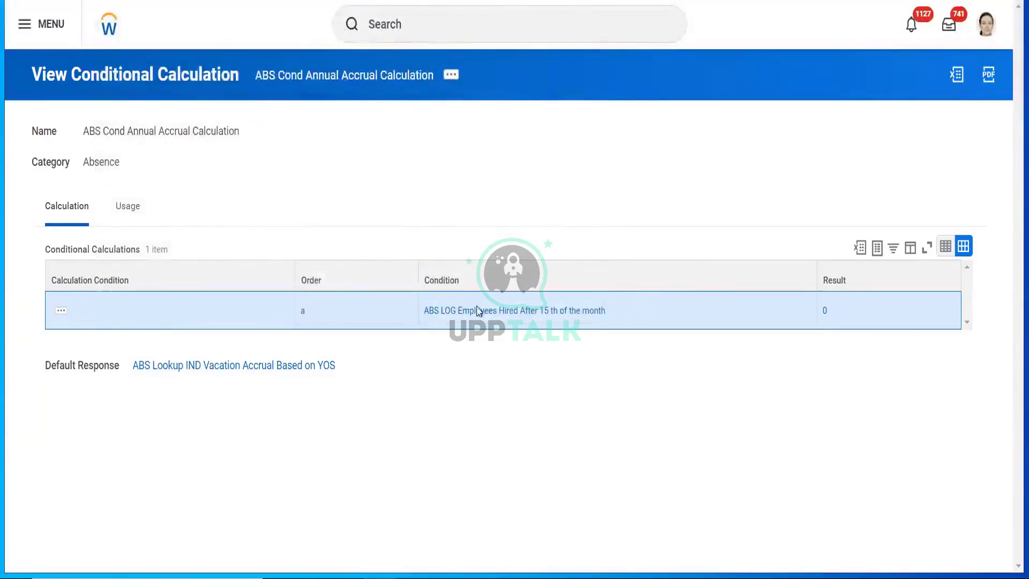
left_click(451, 78)
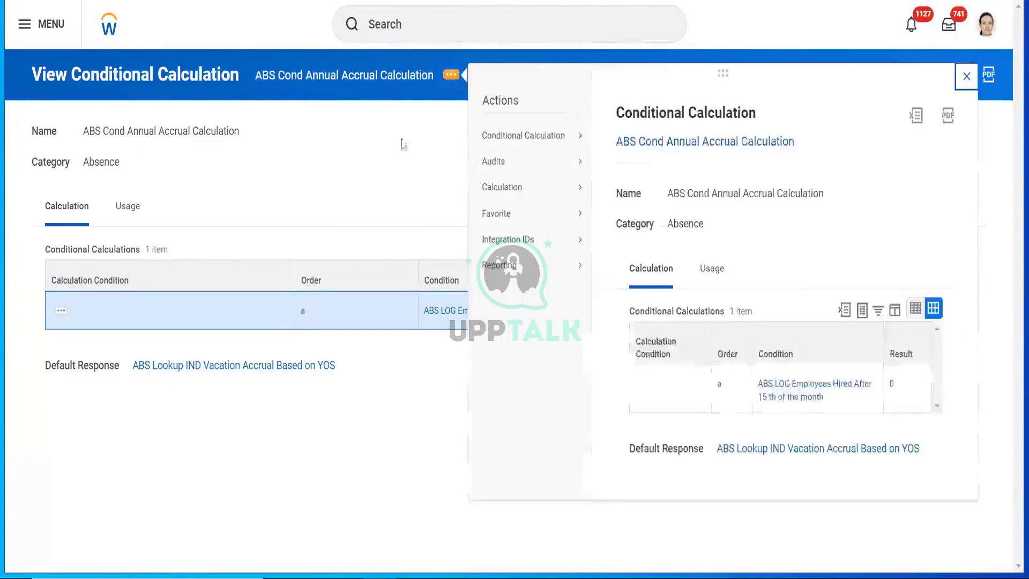
left_click(399, 163)
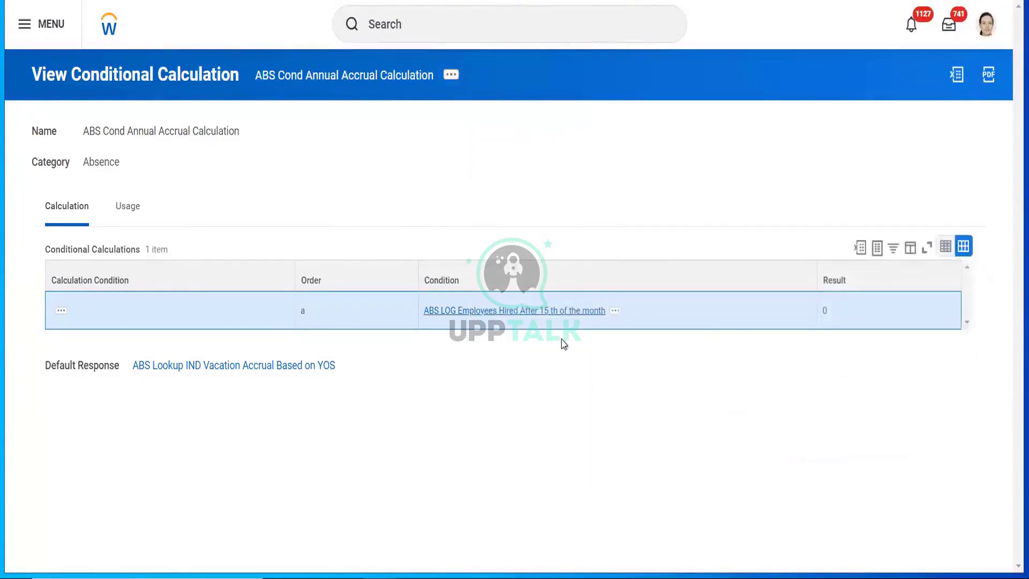